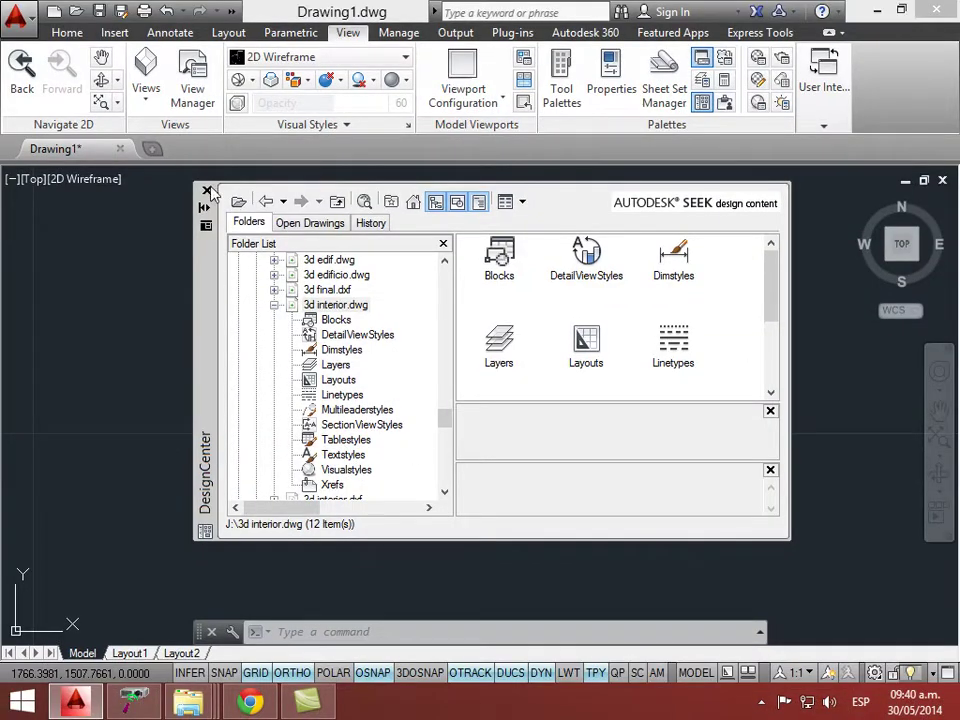
- Close the DesignCenter palette and make ejes the current layer
left_click(206, 190)
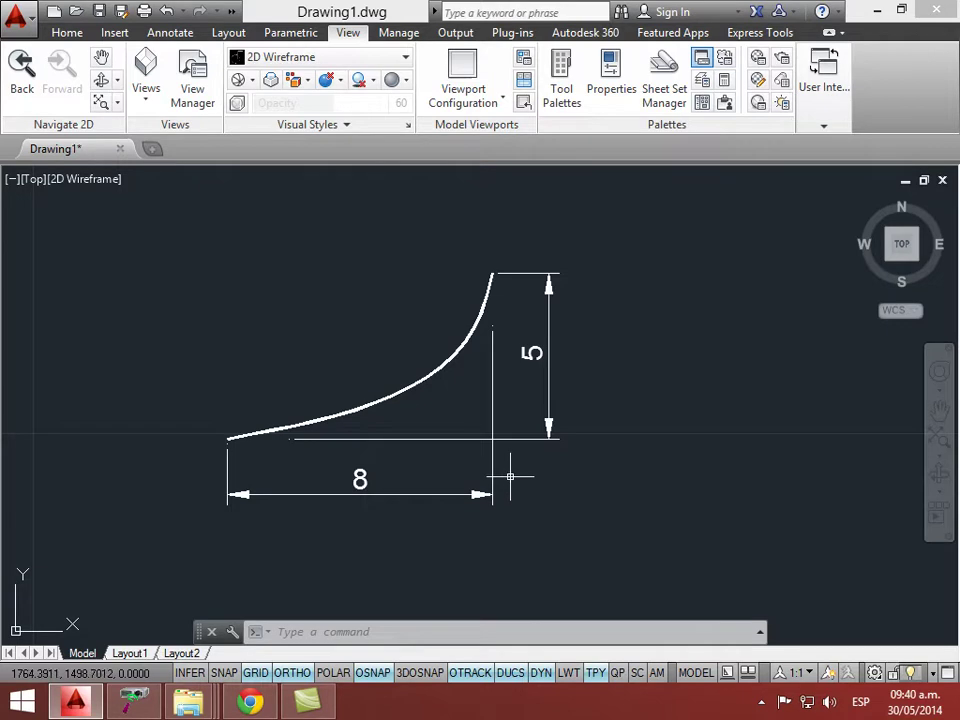
middle_click_drag(553, 450, 509, 450)
left_click(66, 33)
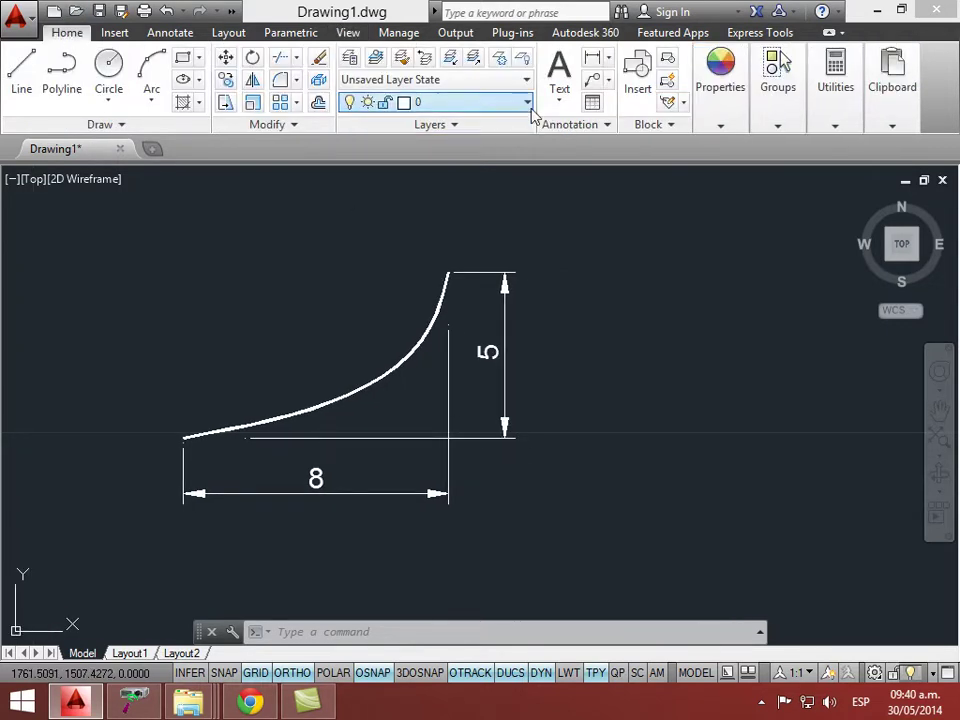
left_click(505, 103)
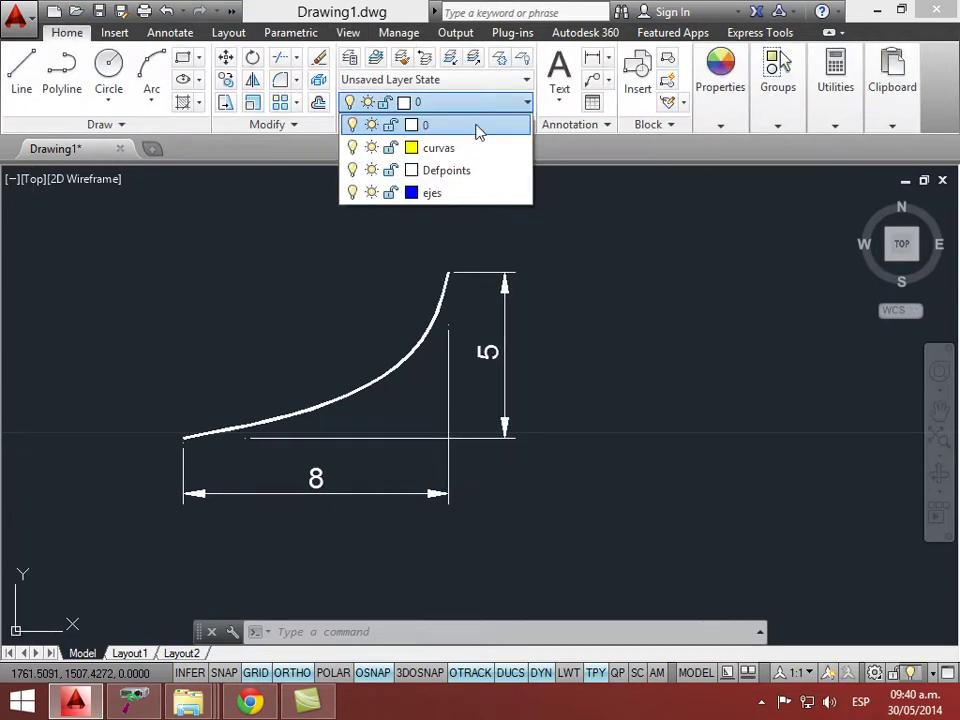
left_click(452, 192)
- Draw an L-shaped pair of lines beside the dimensioned curve, 8 units horizontally to the right and 5 units vertically up from its end
middle_click_drag(597, 340, 489, 348)
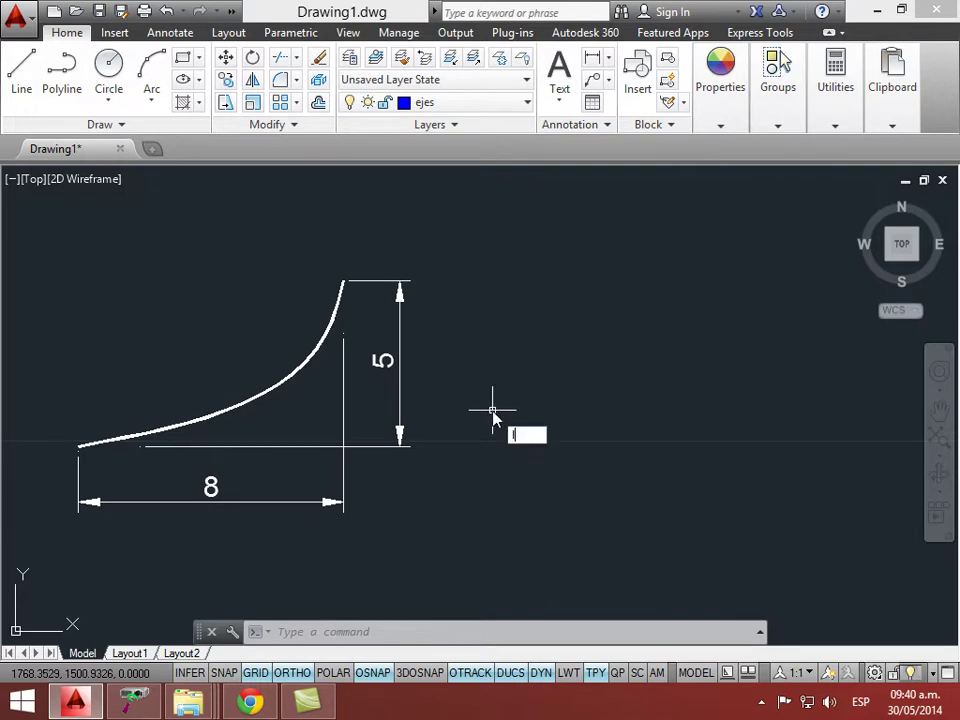
type("line")
key("Return")
left_click(511, 465)
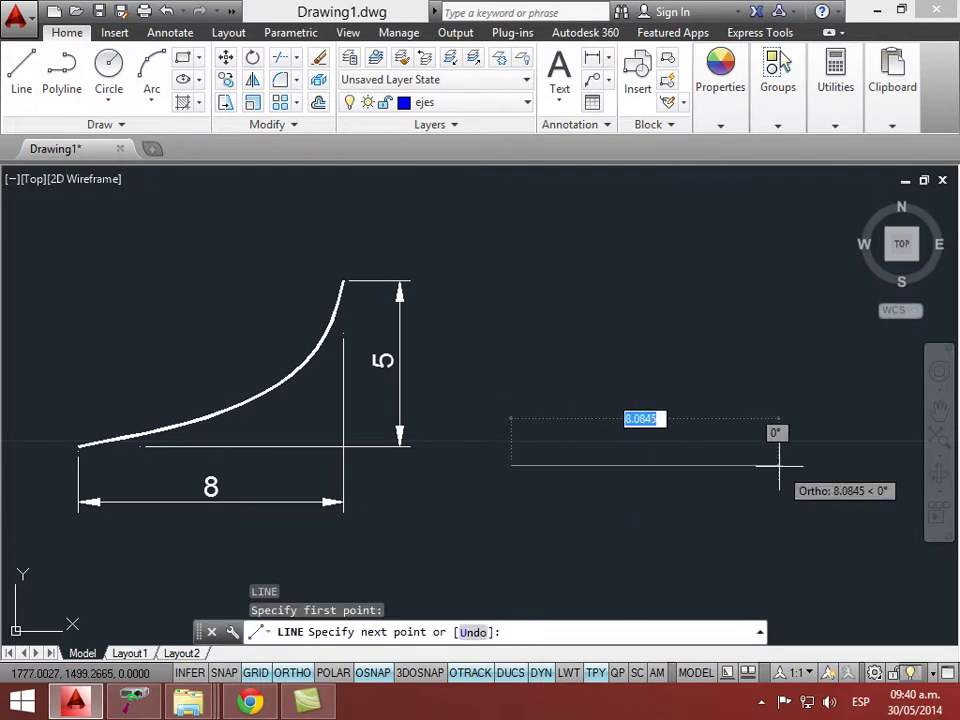
type("8")
key("Return")
type("5")
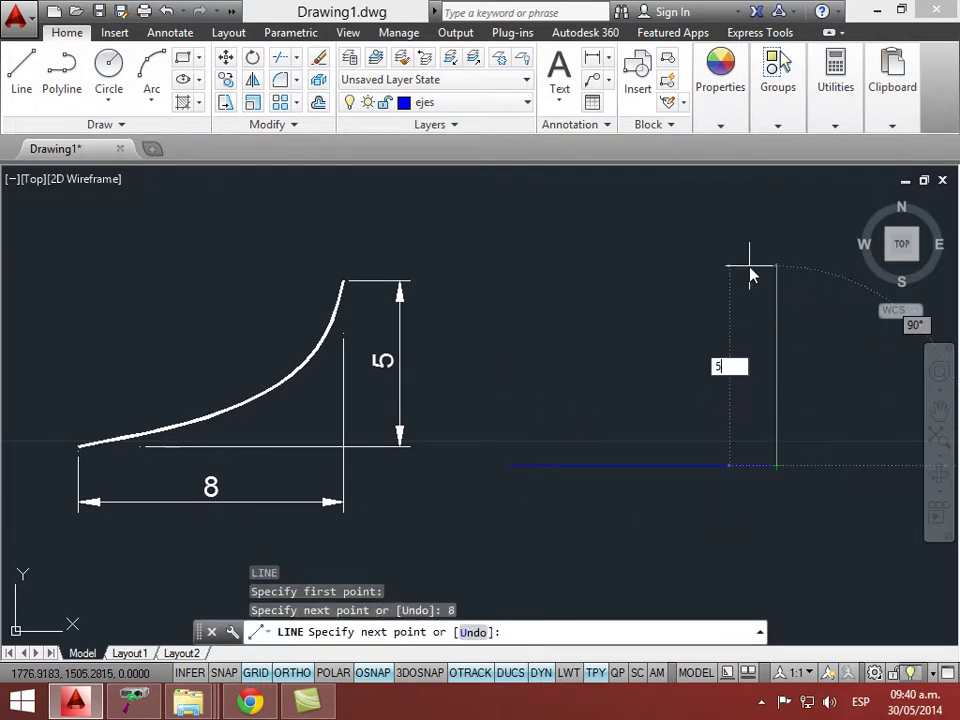
key("Return")
key("Escape")
- Set the uniform background color of the 2D model space to White in the display options and apply it
middle_click_drag(765, 360, 739, 360)
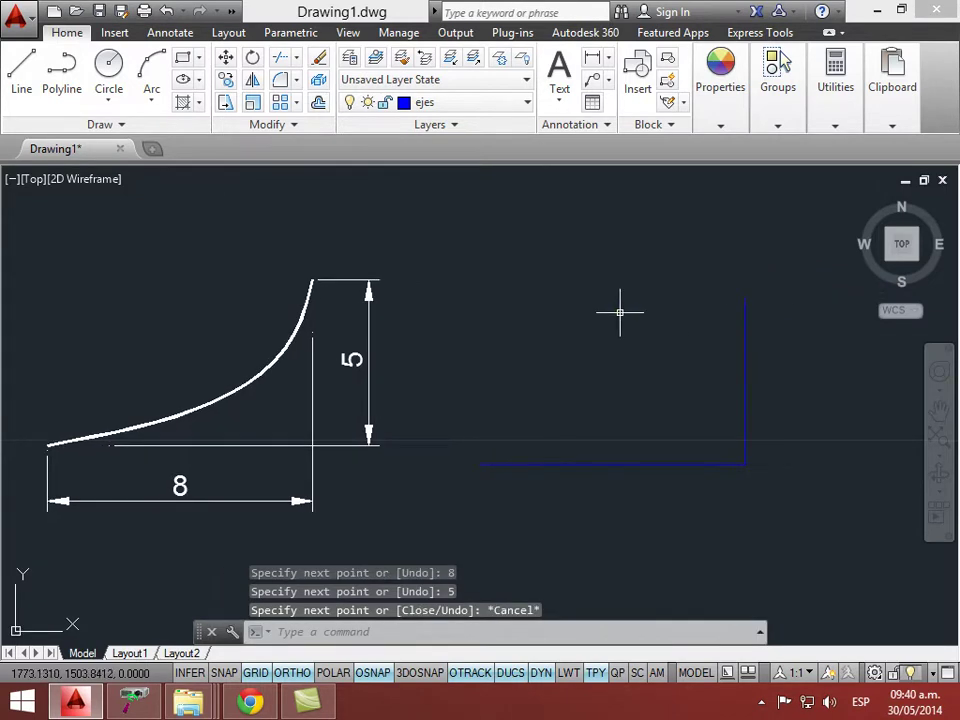
right_click(619, 313)
left_click(709, 650)
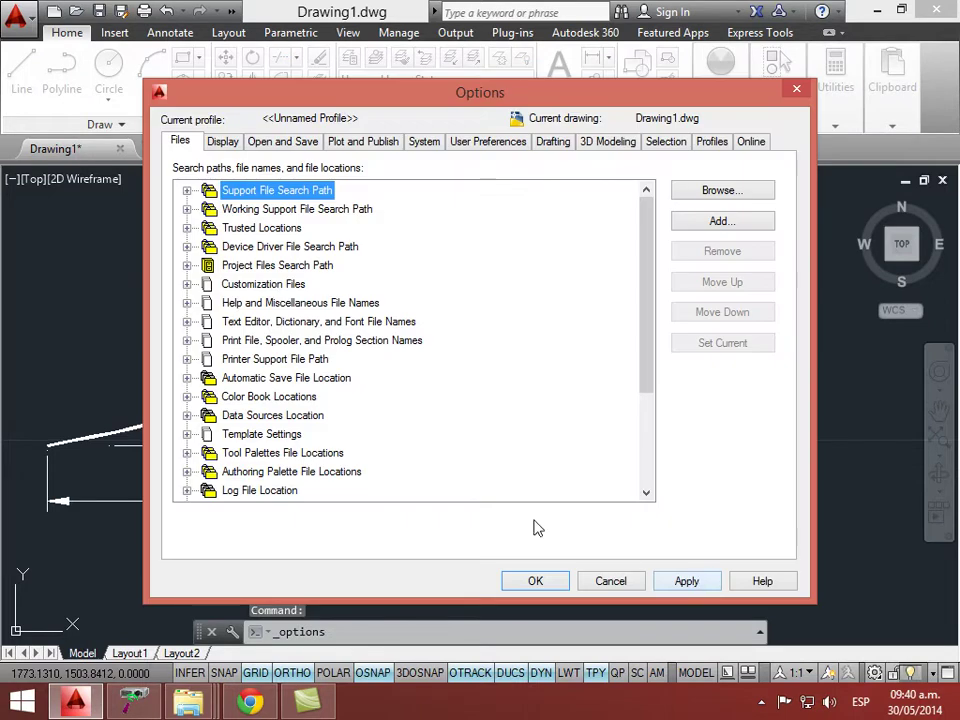
left_click(224, 142)
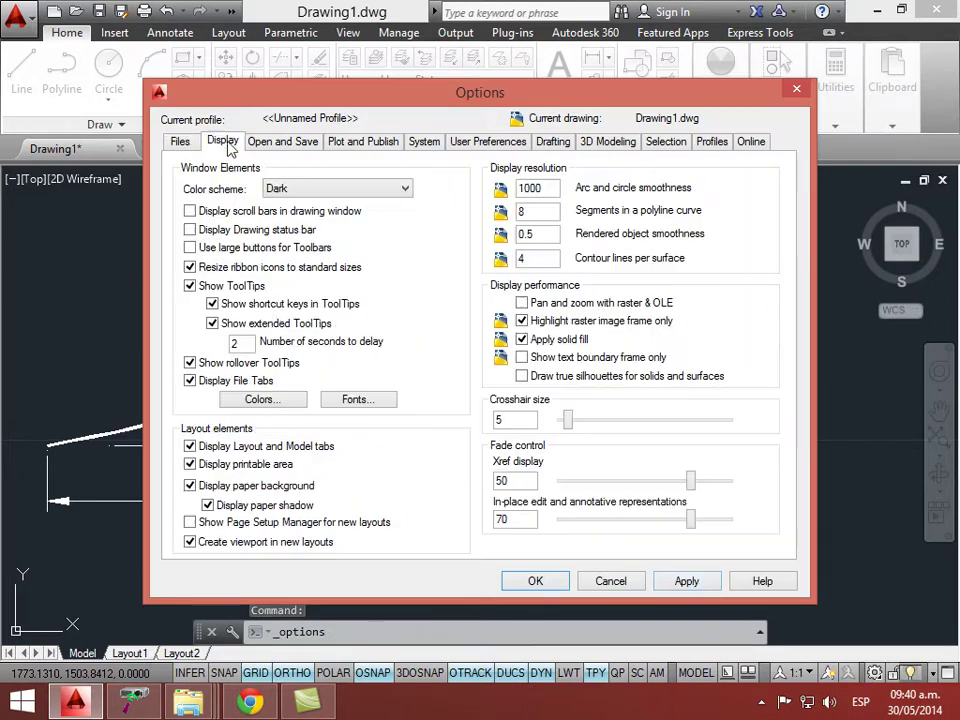
left_click(262, 399)
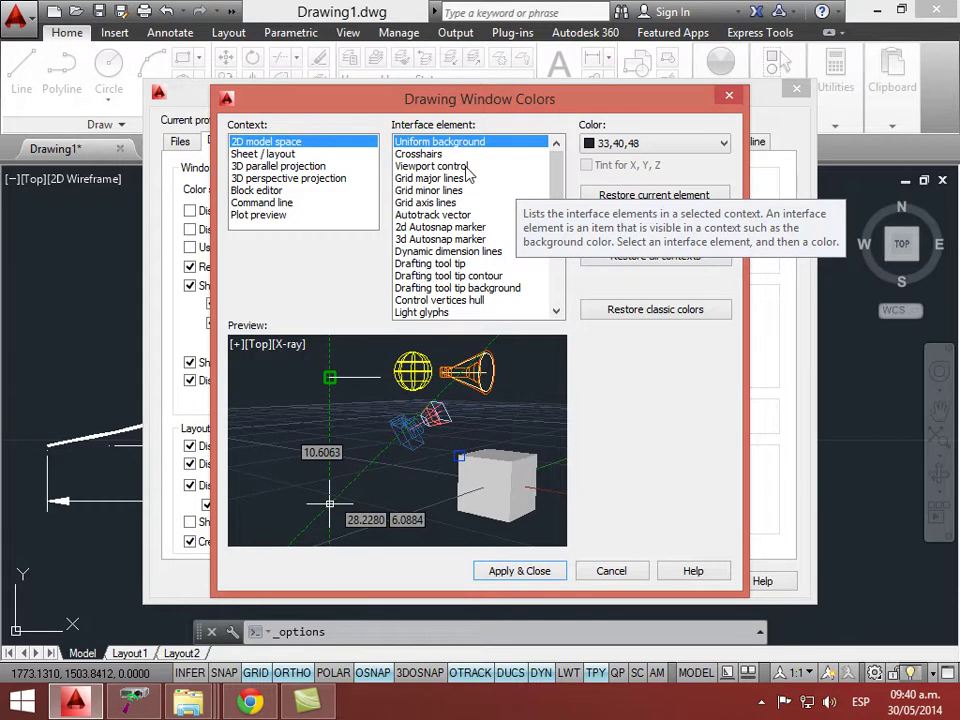
left_click(606, 146)
left_click(643, 254)
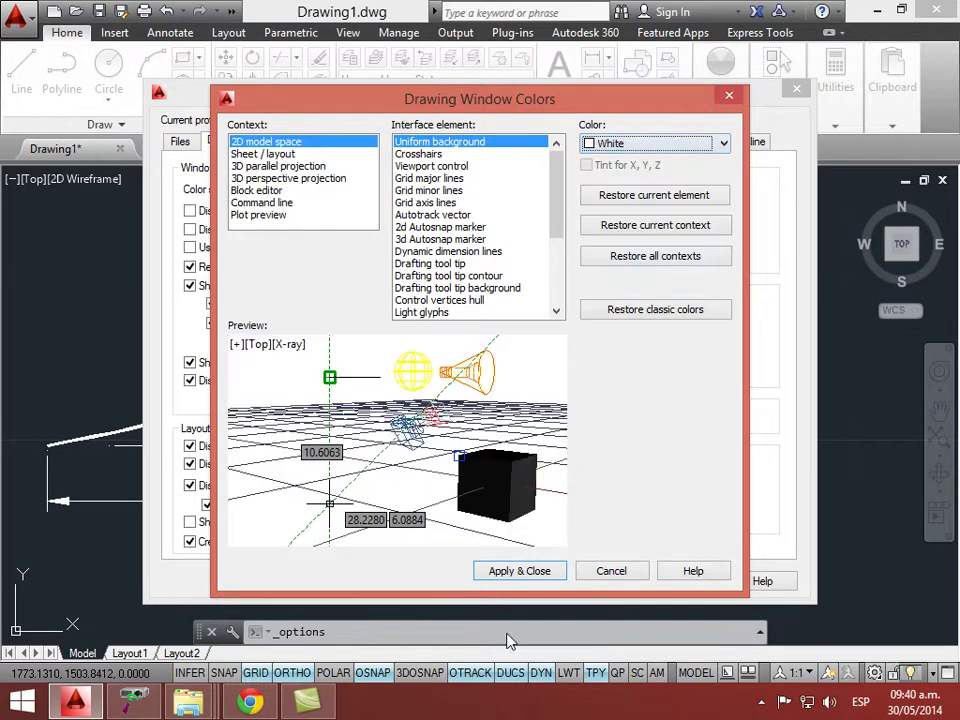
left_click(516, 572)
left_click(530, 581)
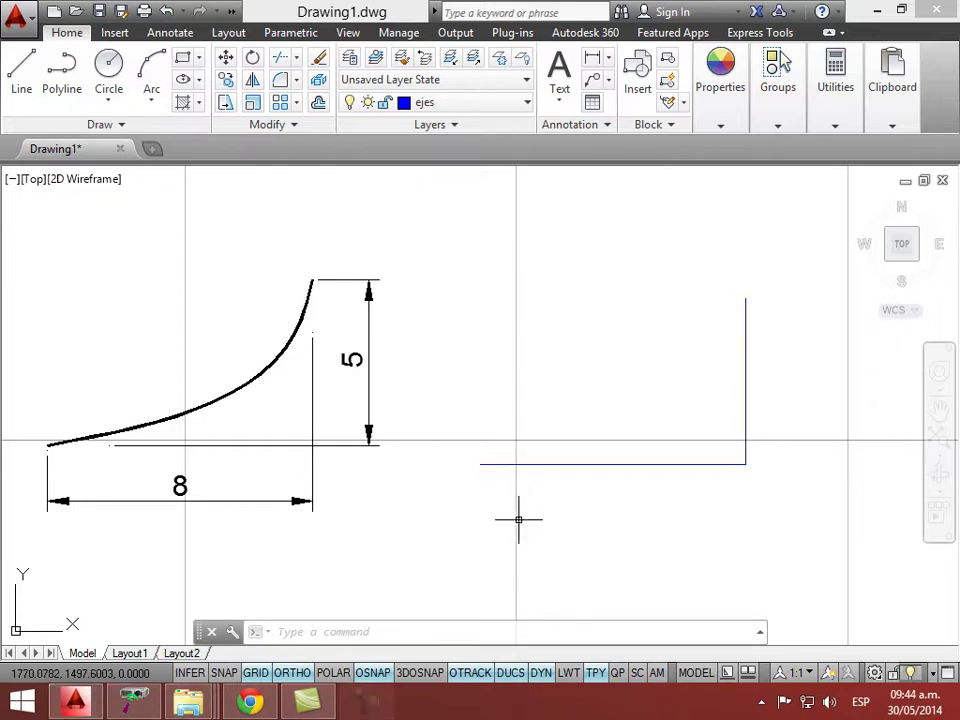
mouse_move(660, 510)
middle_mouse_down()
mouse_move(617, 508)
mouse_move(636, 495)
middle_mouse_up()
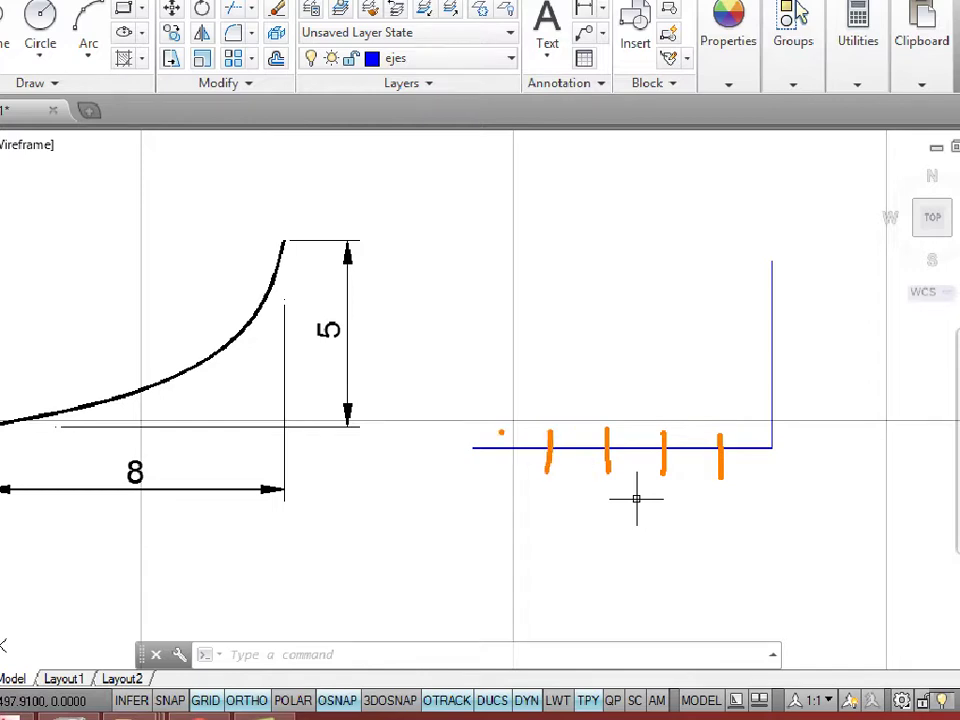
left_click_drag(757, 404, 793, 404)
left_click_drag(757, 362, 786, 362)
mouse_move(759, 313)
left_mouse_down()
mouse_move(760, 282)
mouse_move(790, 283)
left_mouse_up()
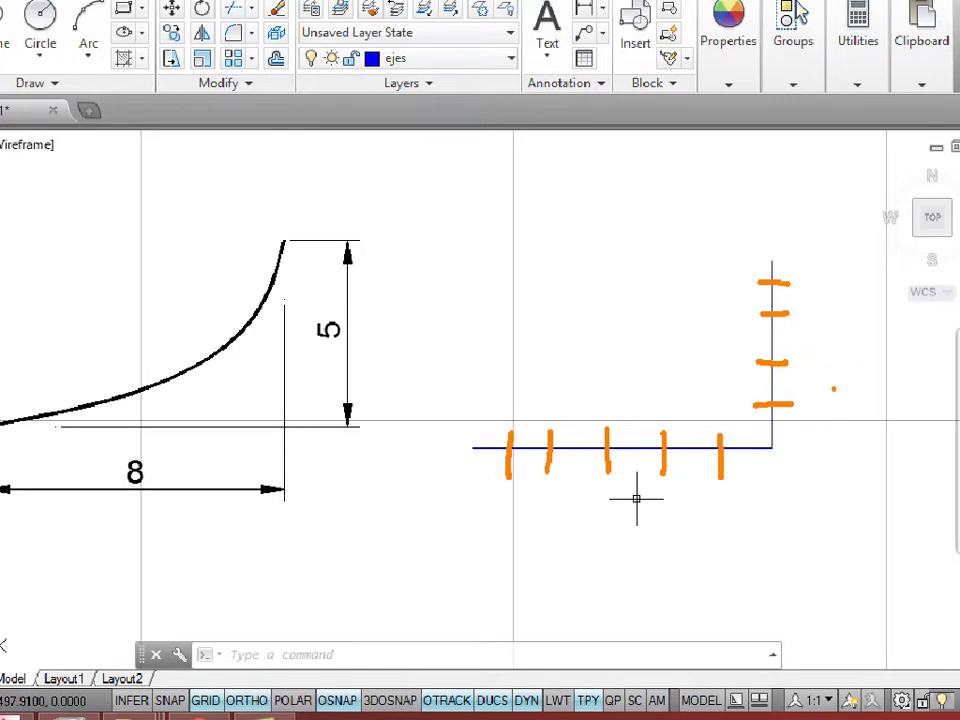
mouse_move(474, 481)
left_mouse_down()
mouse_move(618, 507)
mouse_move(786, 483)
left_mouse_up()
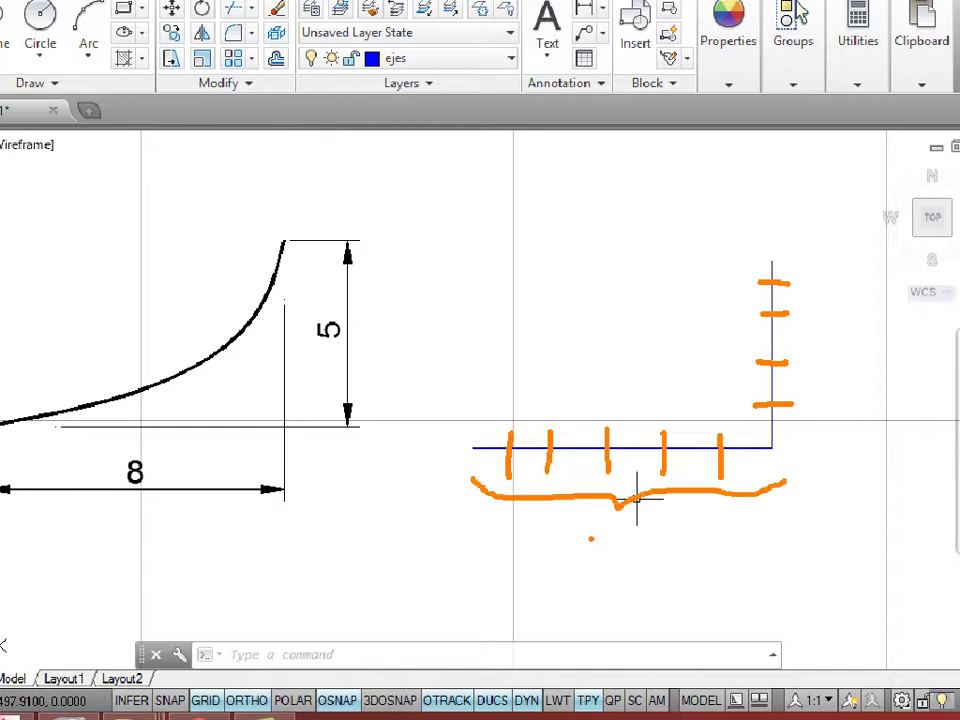
left_click_drag(527, 568, 605, 530)
type("t")
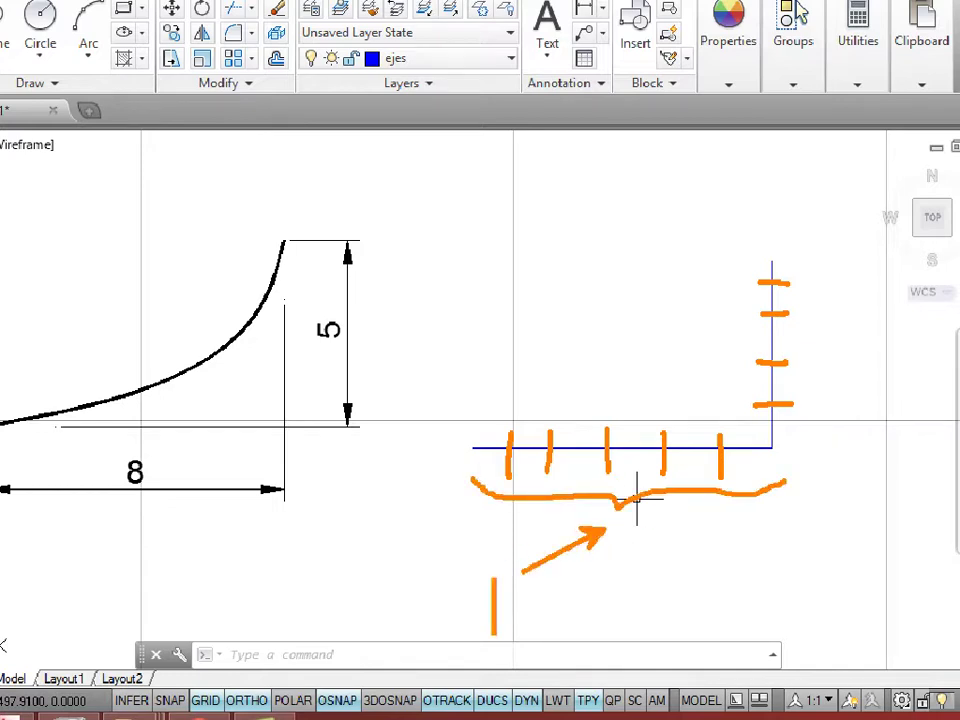
type("divide")
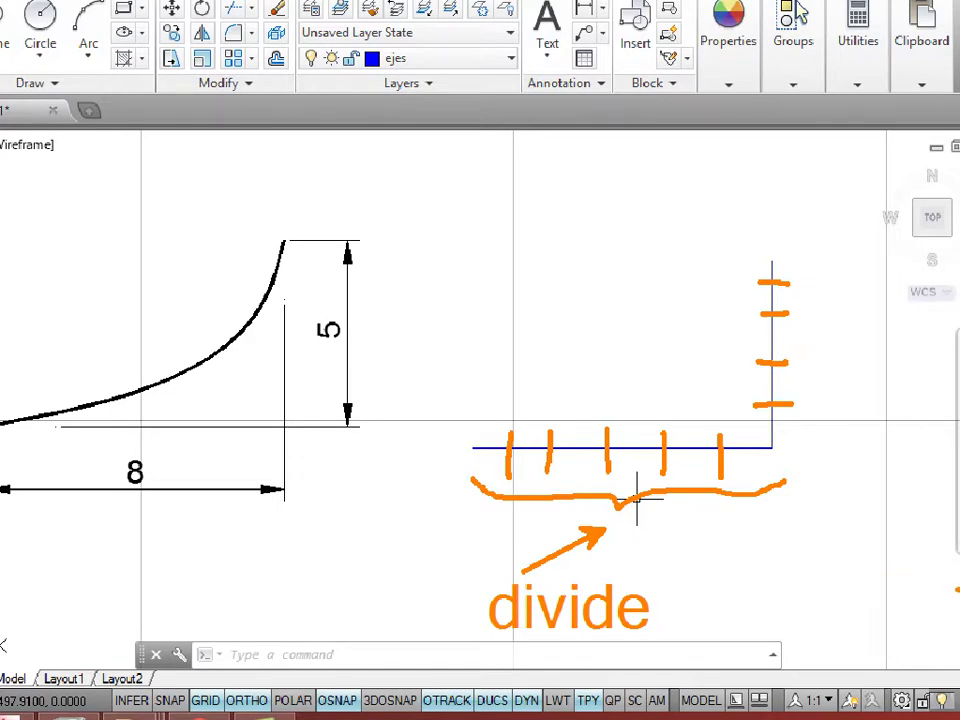
key("Escape")
type("divide")
key("Return")
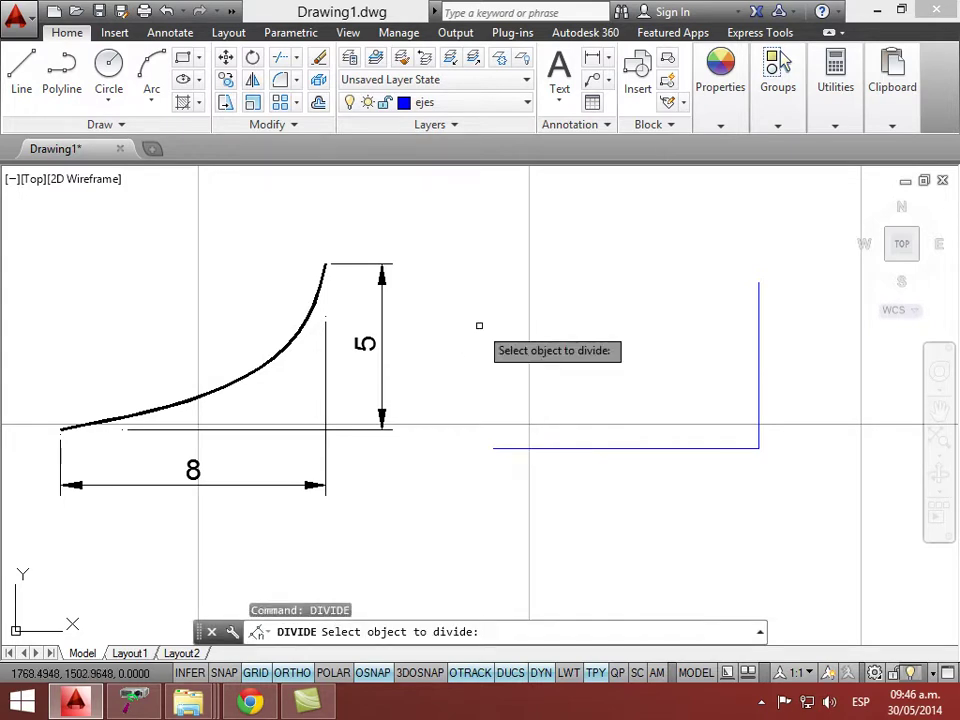
key("Escape")
- Divide the horizontal blue line into 8 equal segments with the Divide command
type("div")
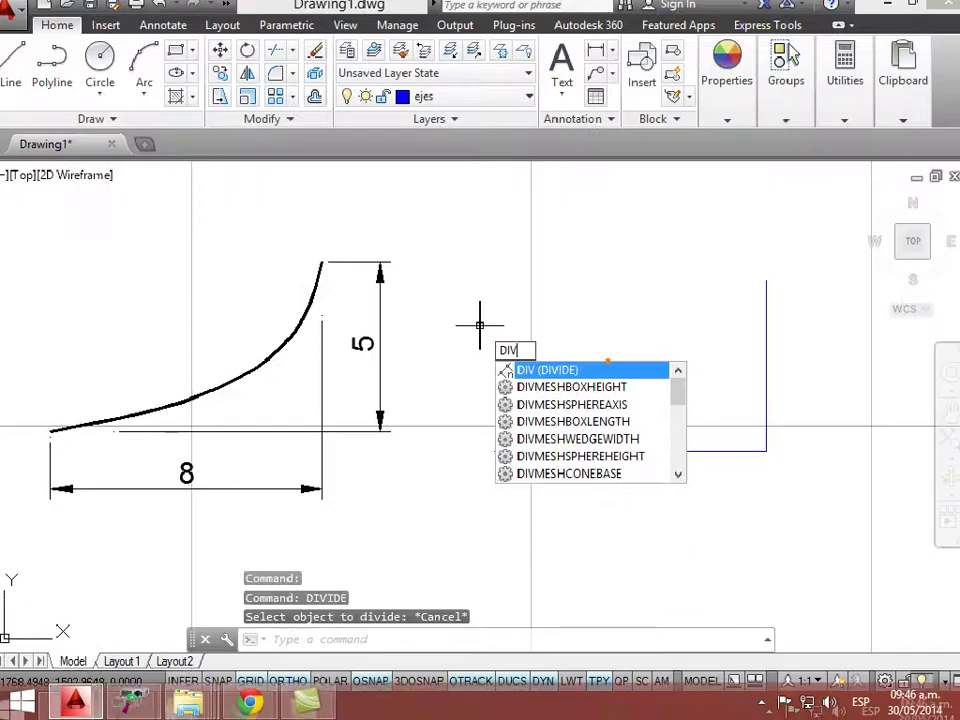
key("Return")
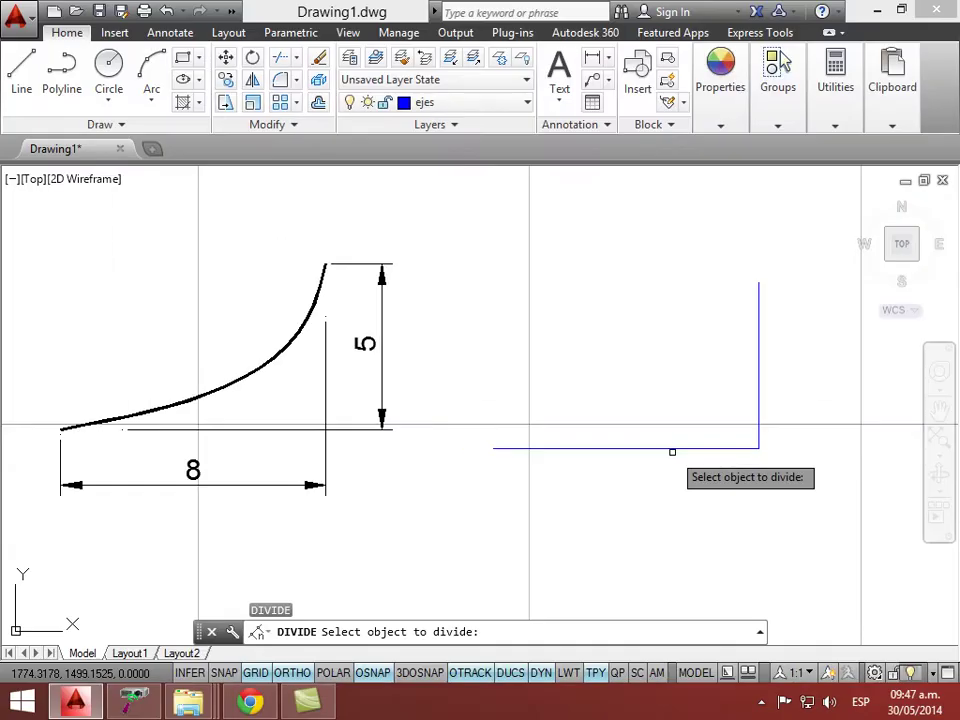
mouse_move(498, 441)
left_mouse_down()
mouse_move(542, 434)
mouse_move(603, 397)
mouse_move(686, 299)
mouse_move(701, 226)
mouse_move(691, 232)
mouse_move(691, 183)
left_mouse_up()
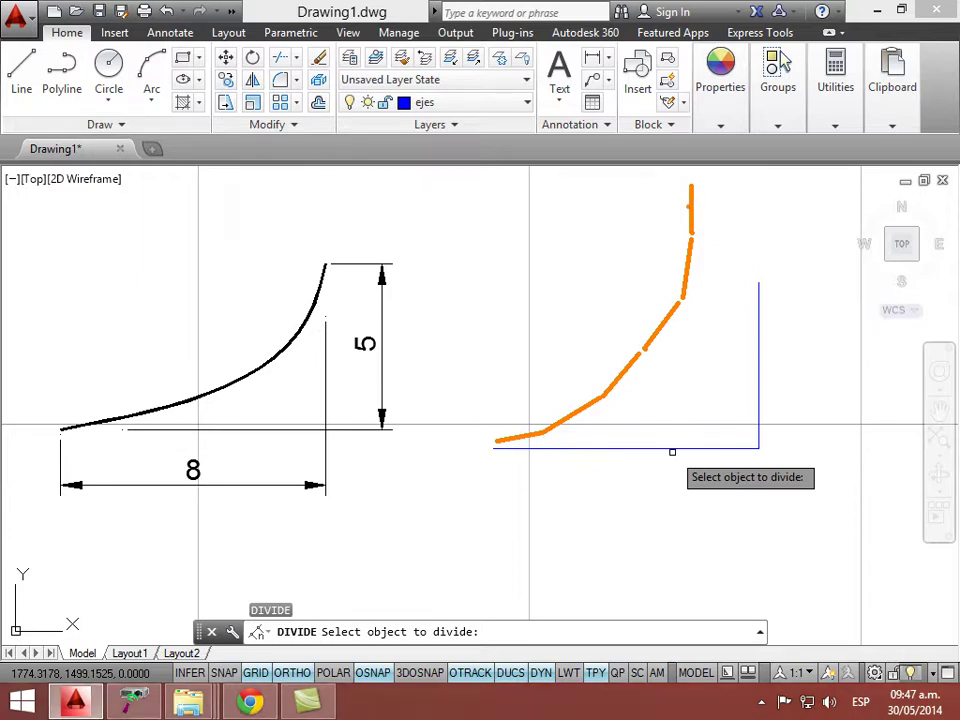
key("Escape")
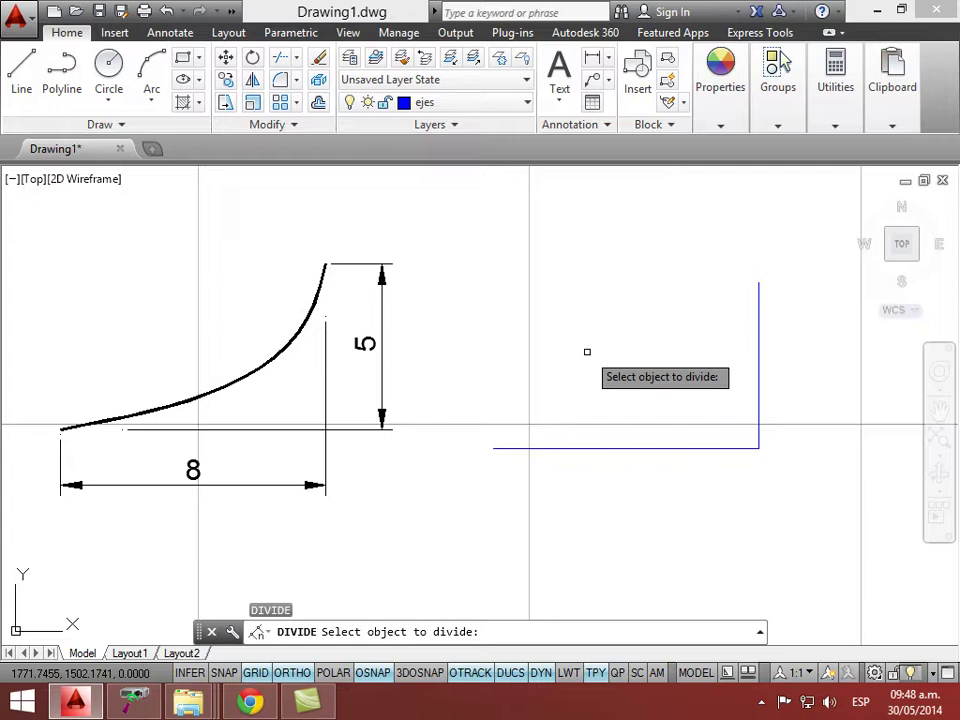
left_click(578, 447)
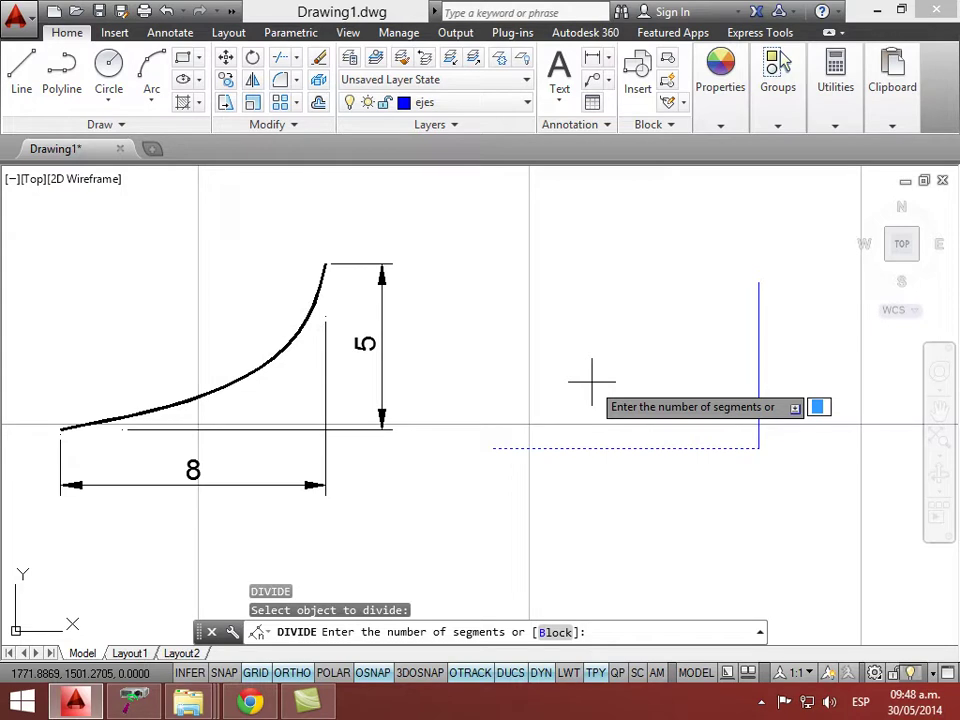
type("8")
key("Return")
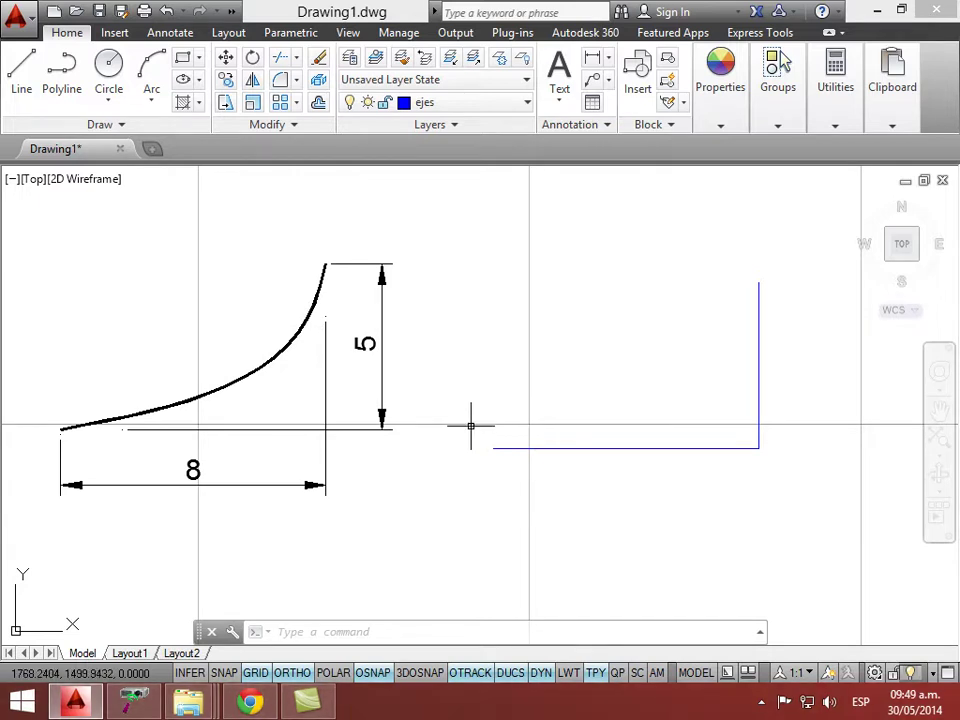
- Select the whole horizontal line with its division points to check their spacing, and clear the selection
left_click(457, 418)
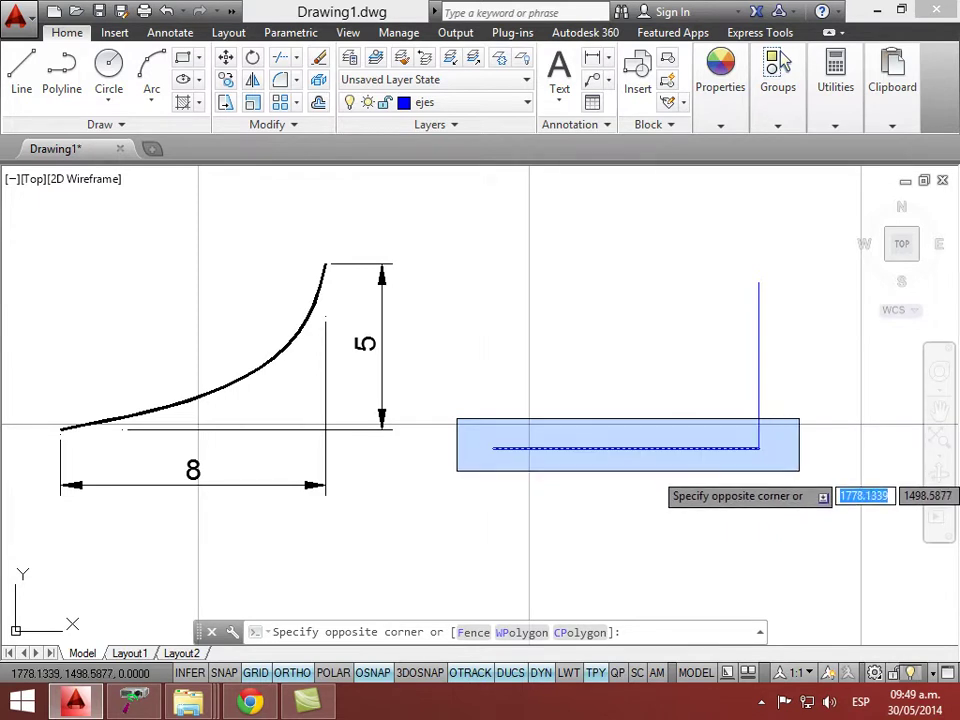
left_click(794, 469)
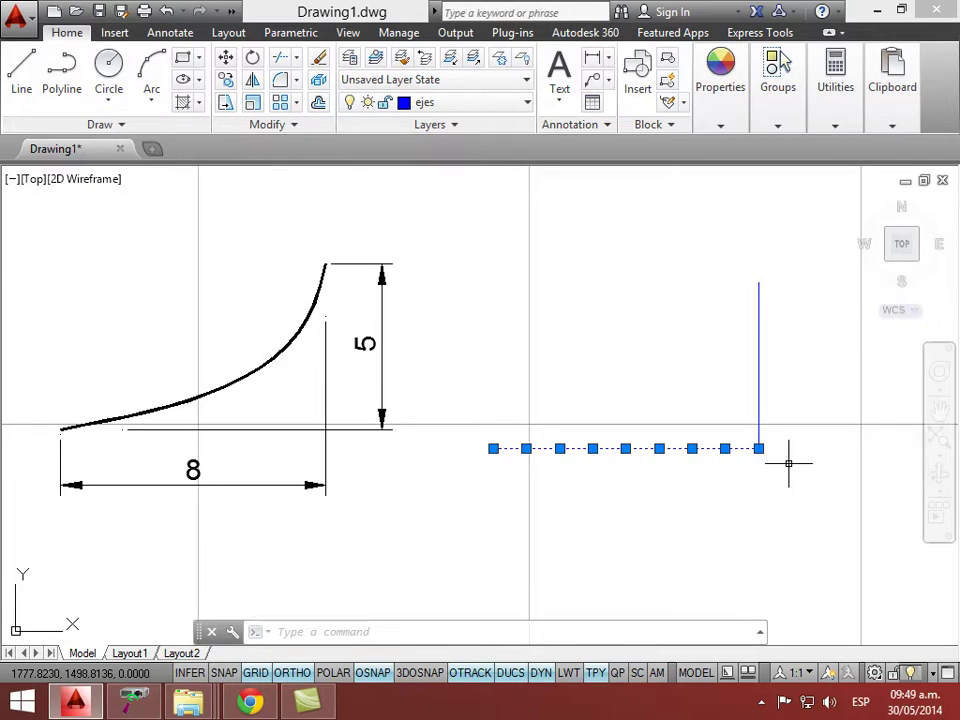
key("Escape")
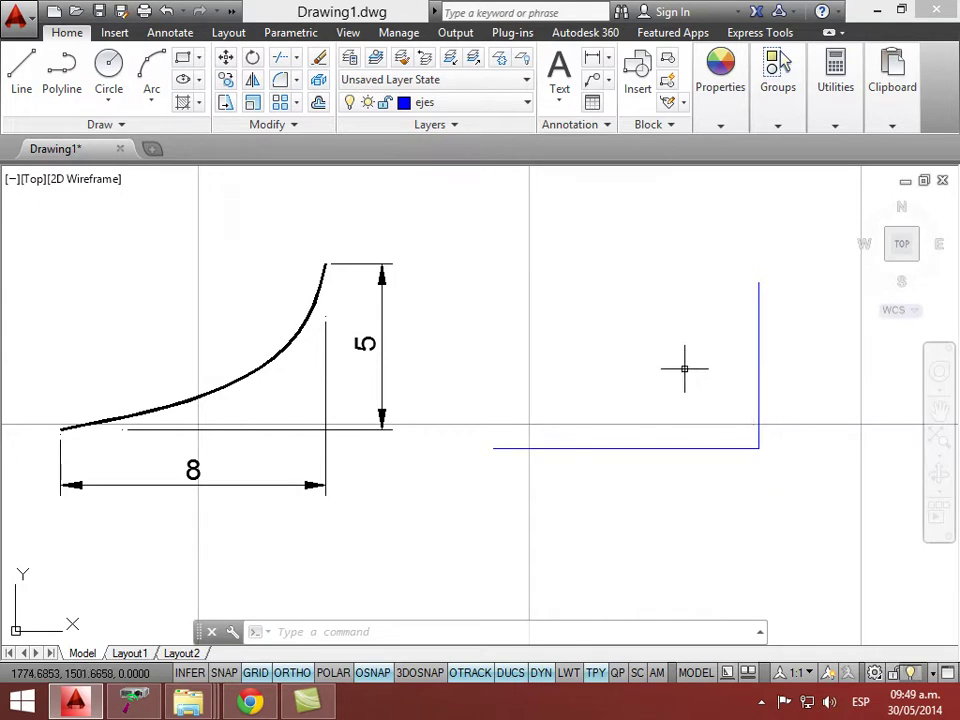
key("Escape")
- Divide the vertical blue line into 8 equal segments with the Divide command
type("DIV")
key("Return")
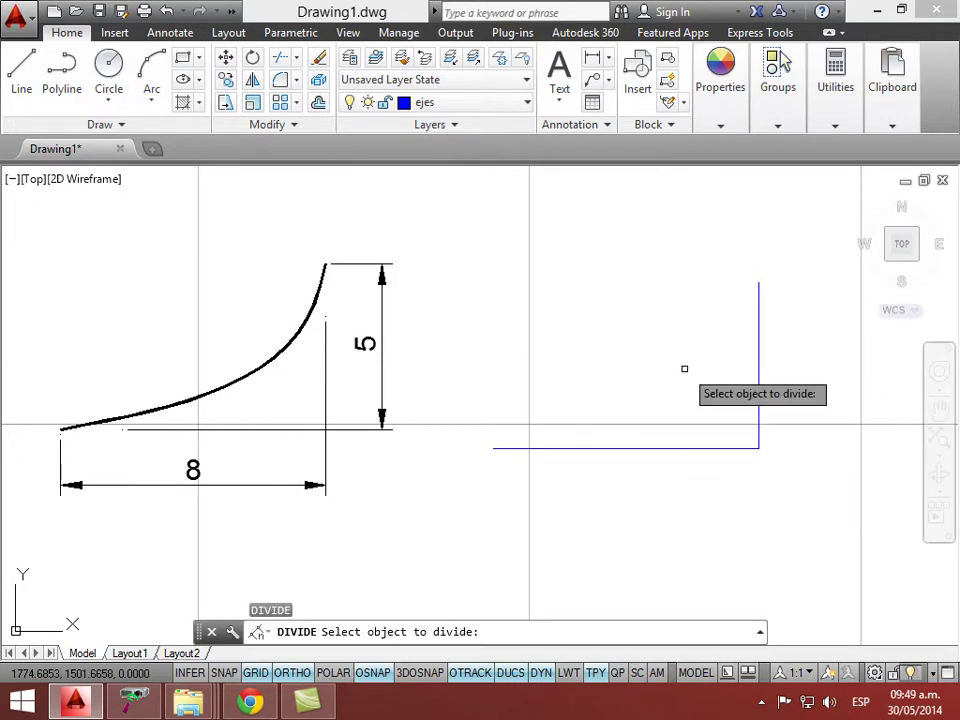
left_click(758, 348)
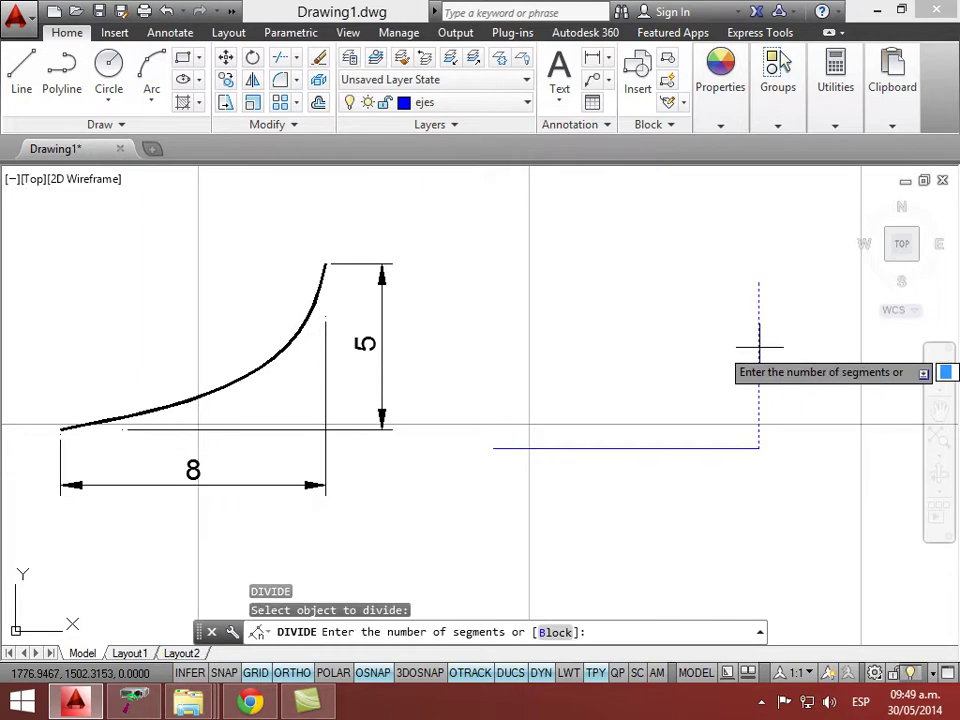
type("8")
key("Return")
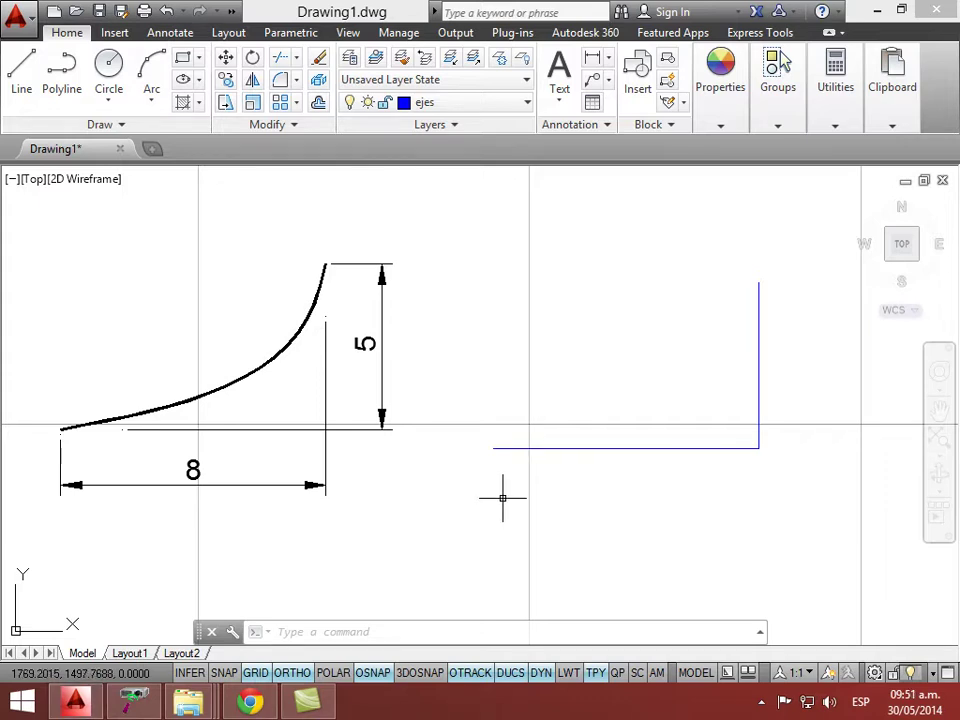
- Window-select the horizontal line and the vertical line in turn to examine the division points on each
left_click(454, 408)
left_click(765, 470)
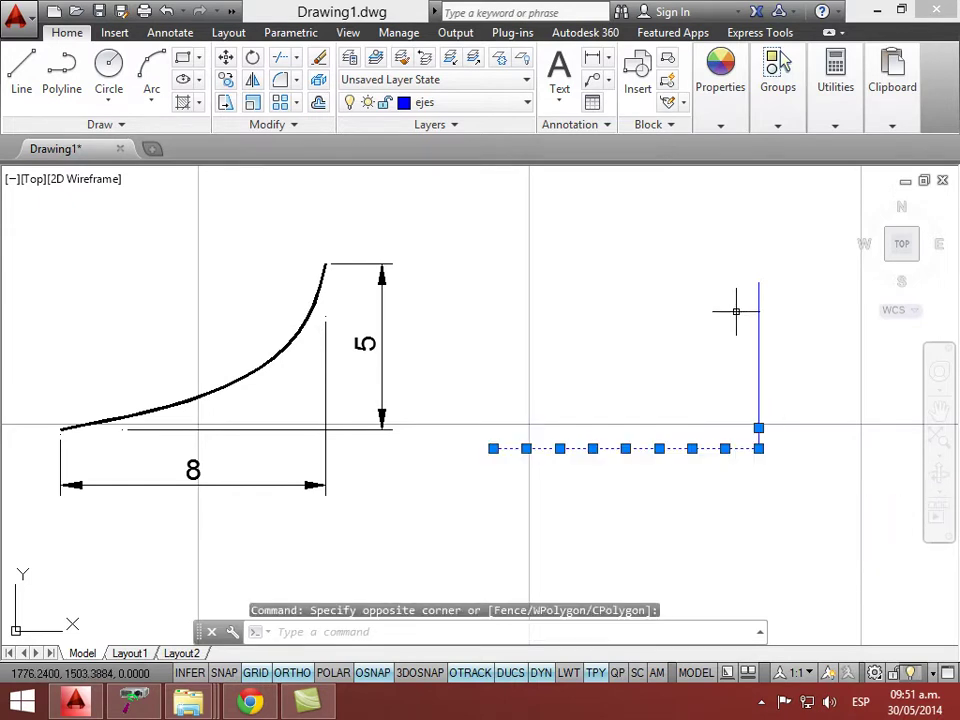
key("Escape")
left_click(735, 261)
left_click(767, 505)
key("Escape")
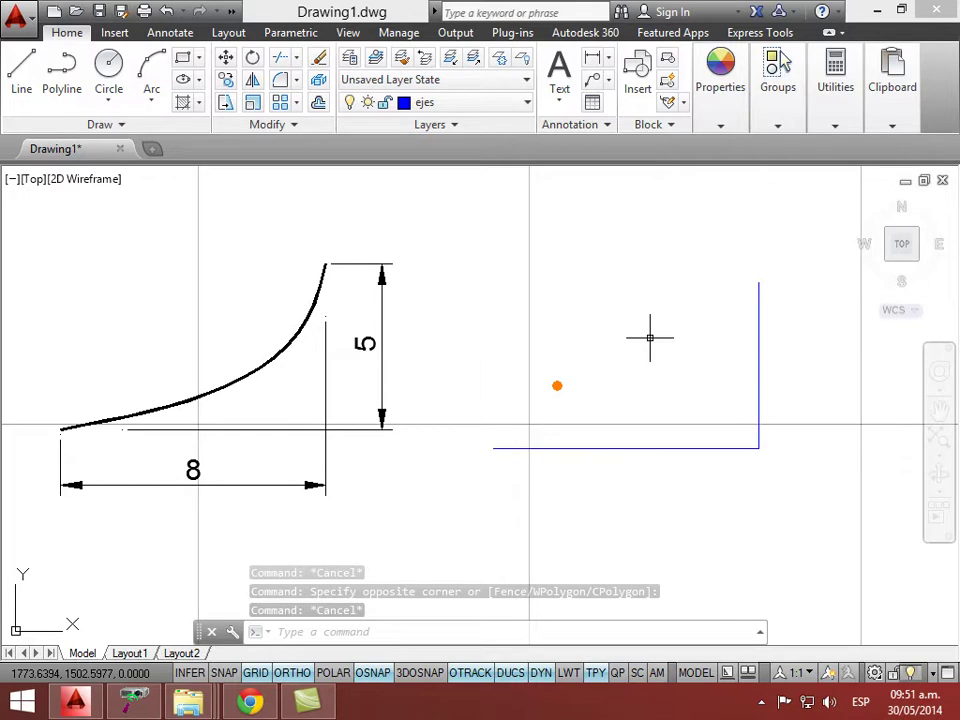
- Select the horizontal line by itself, and separately only its division points, to tell the two apart
left_click(617, 448)
key("Escape")
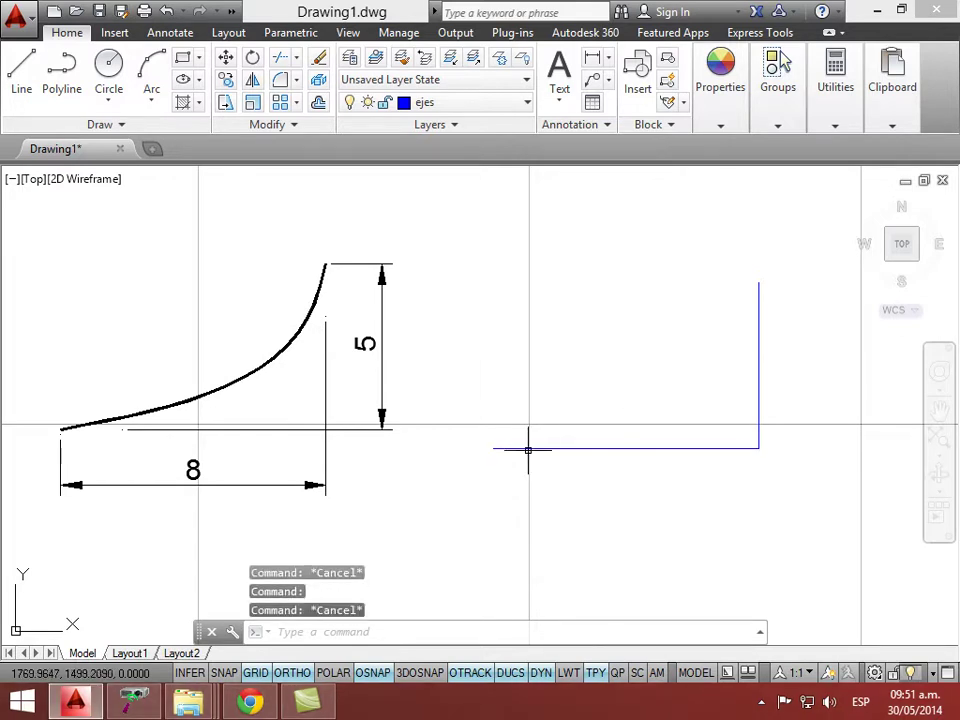
left_click(463, 396)
left_click(685, 490)
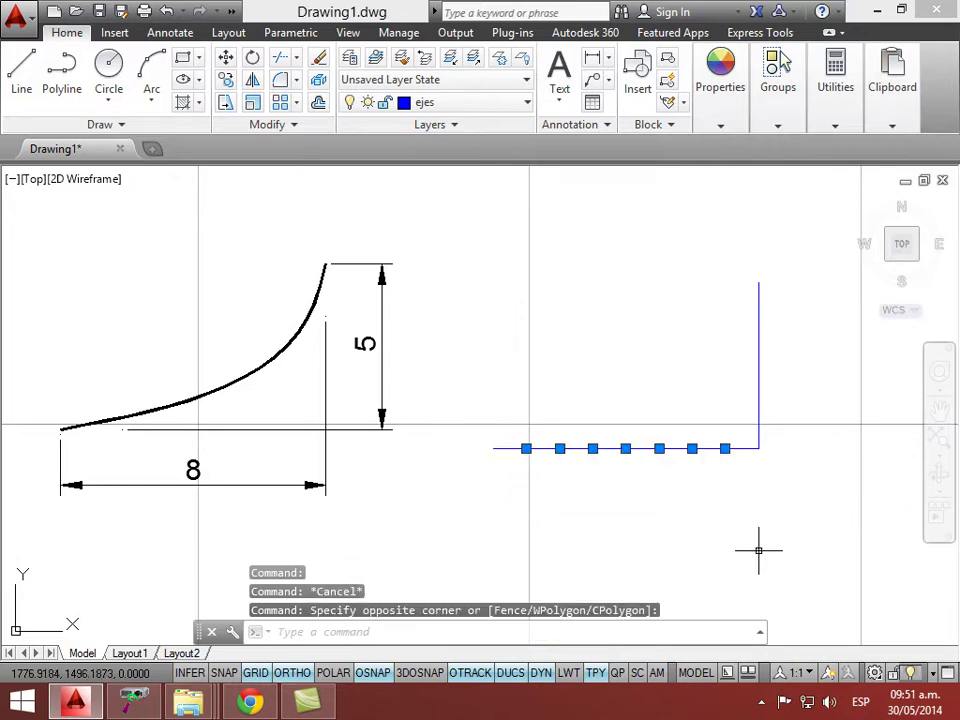
key("Escape")
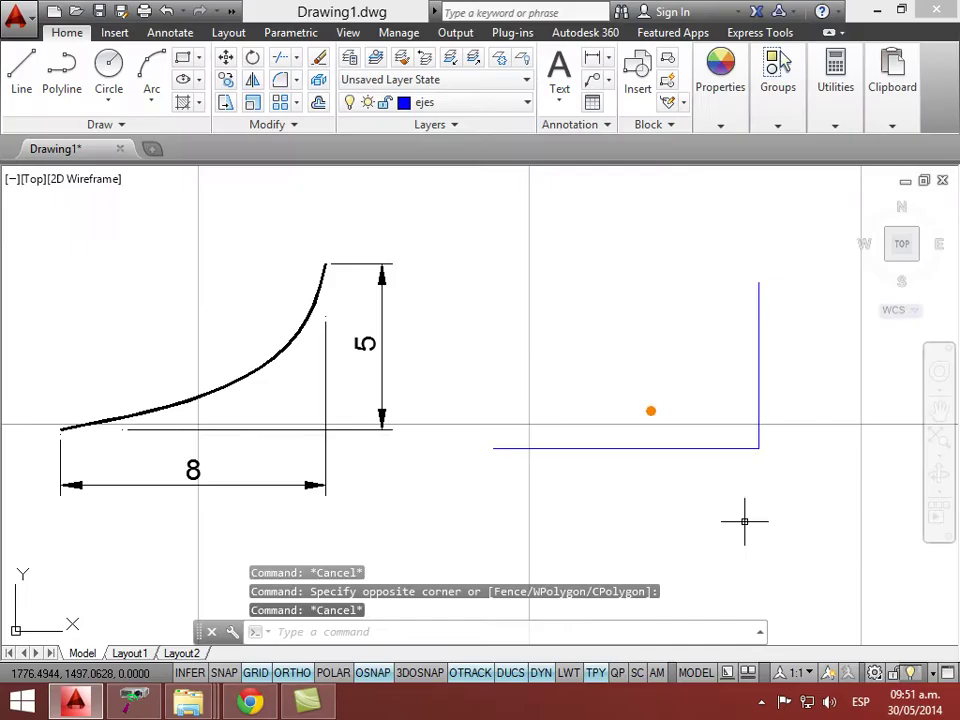
mouse_move(475, 429)
left_mouse_down()
mouse_move(514, 383)
mouse_move(598, 391)
mouse_move(732, 277)
mouse_move(776, 268)
left_mouse_up()
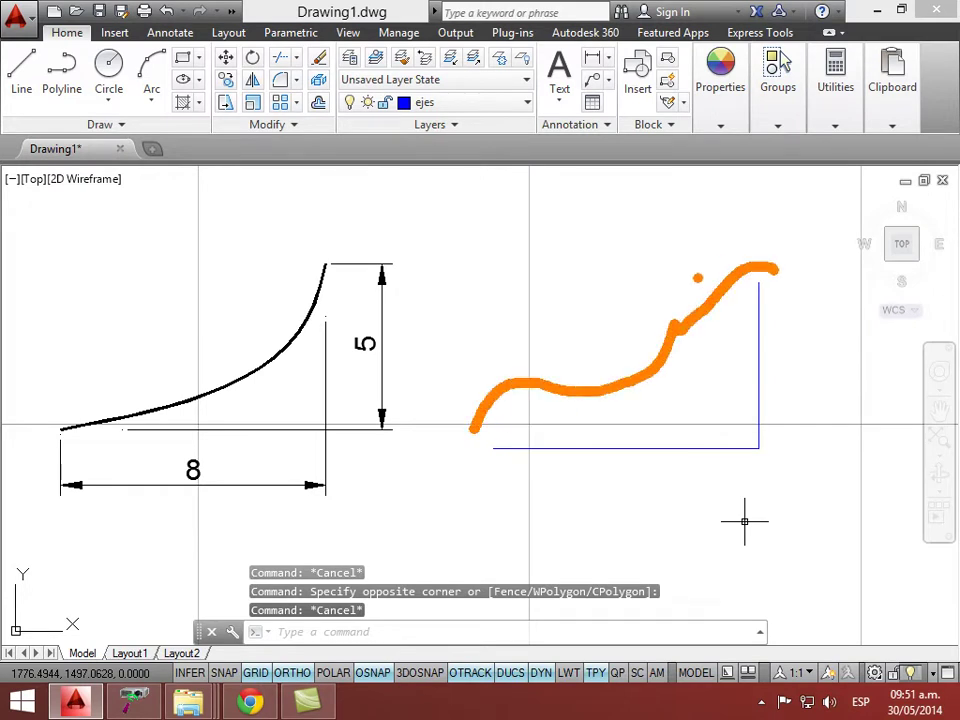
left_click_drag(660, 298, 586, 260, "ctrl+shift")
type("t")
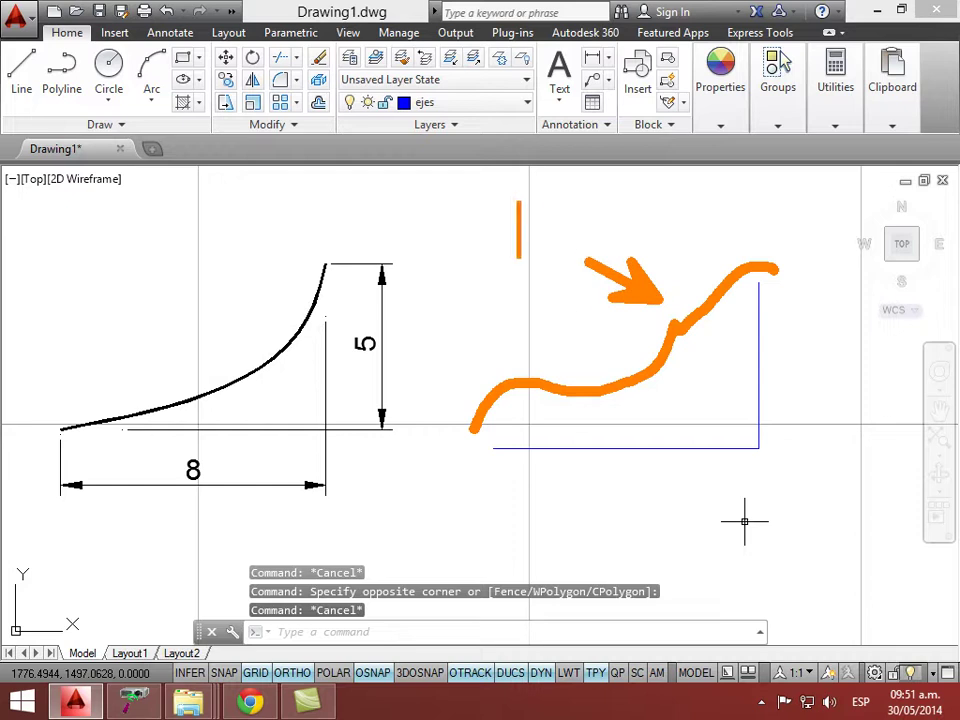
type("ddptype")
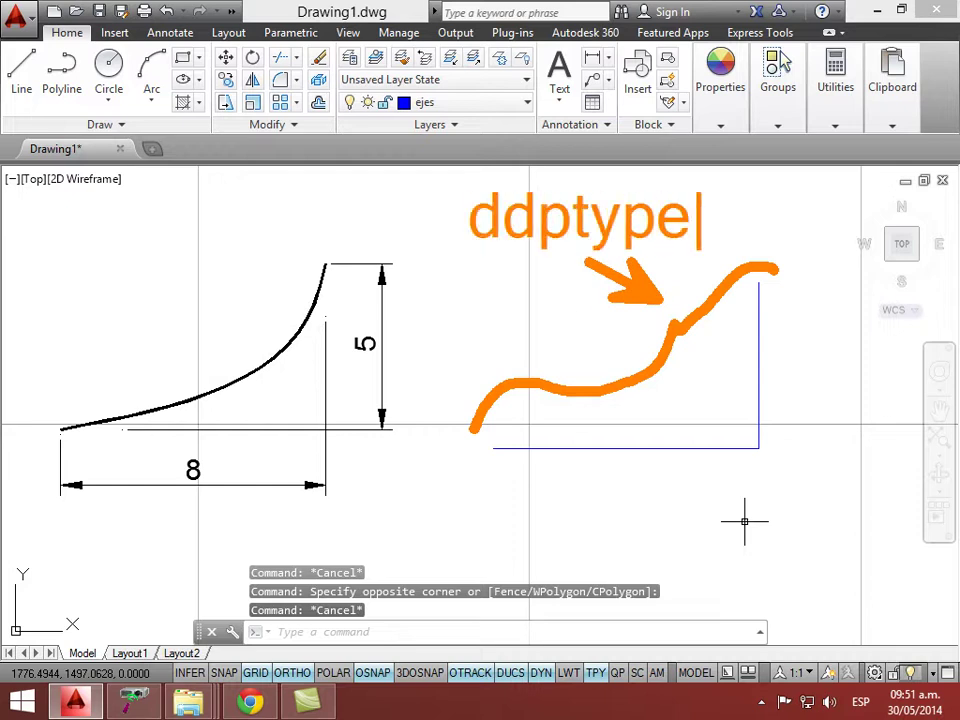
key("Escape")
key("Escape")
- Change the drawing's point style to X-shaped markers using the DDPTYPE command
type("ddptype")
key("Return")
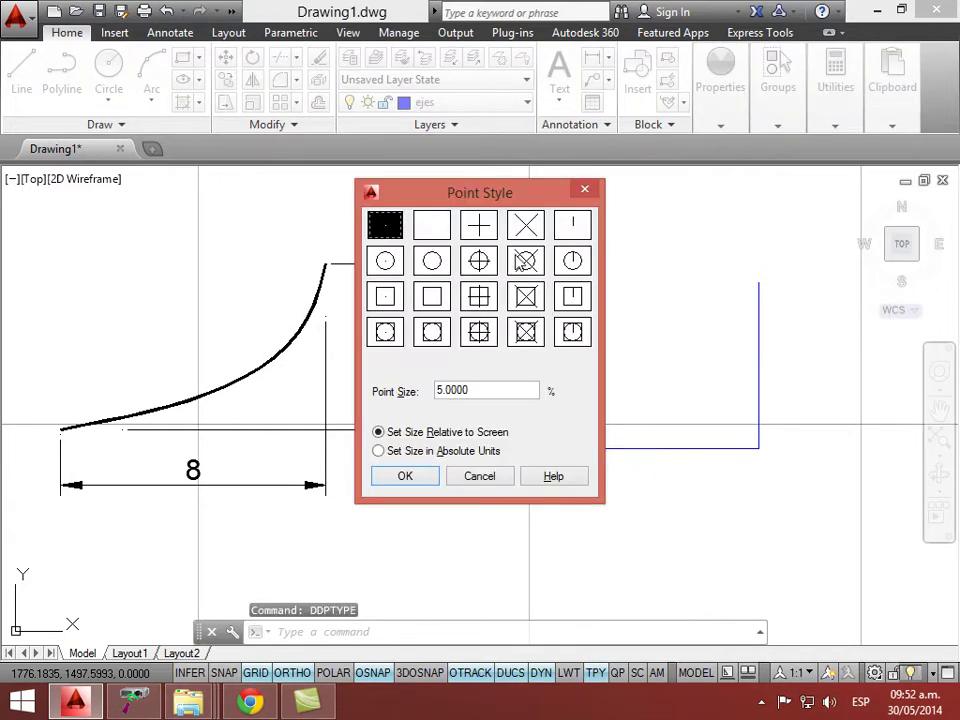
left_click(527, 228)
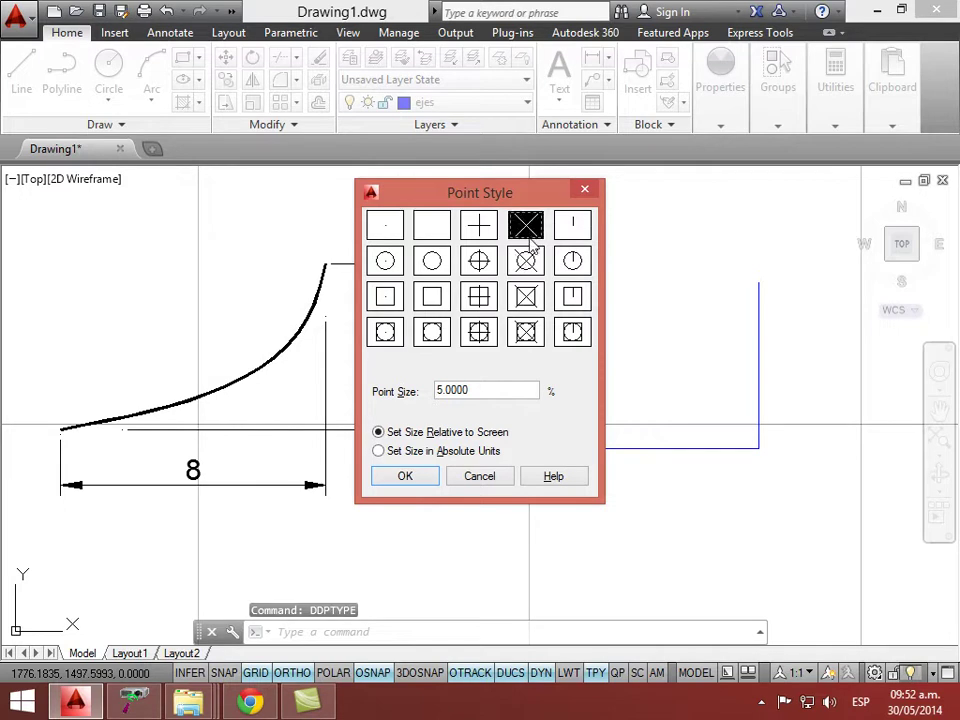
left_click(405, 476)
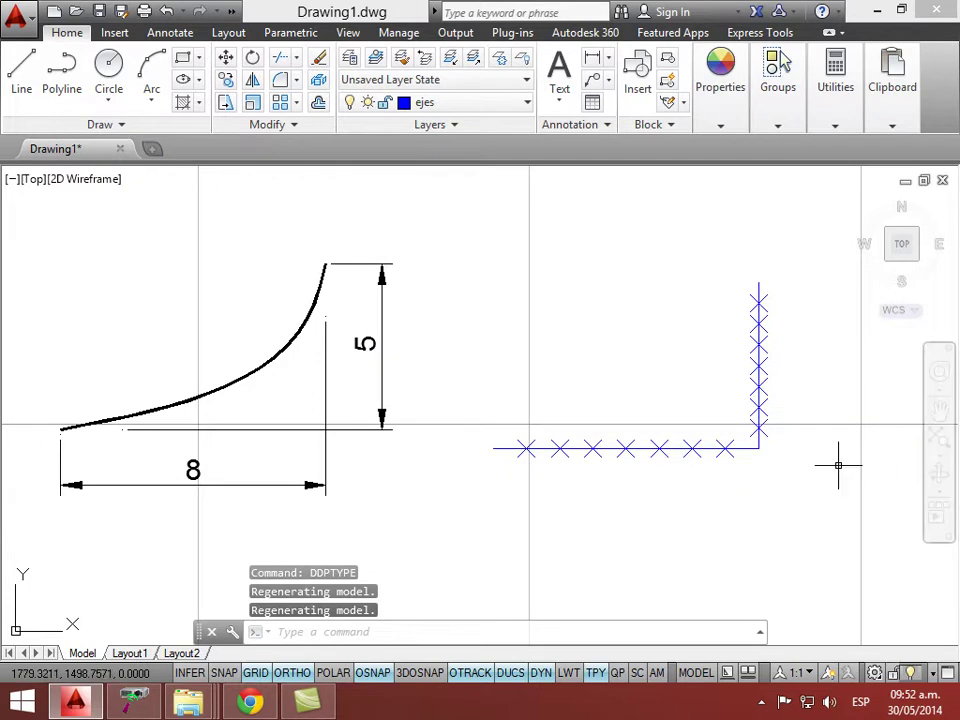
- Set the current color for new objects to red with the Color command
scroll(821, 435, "up", 2)
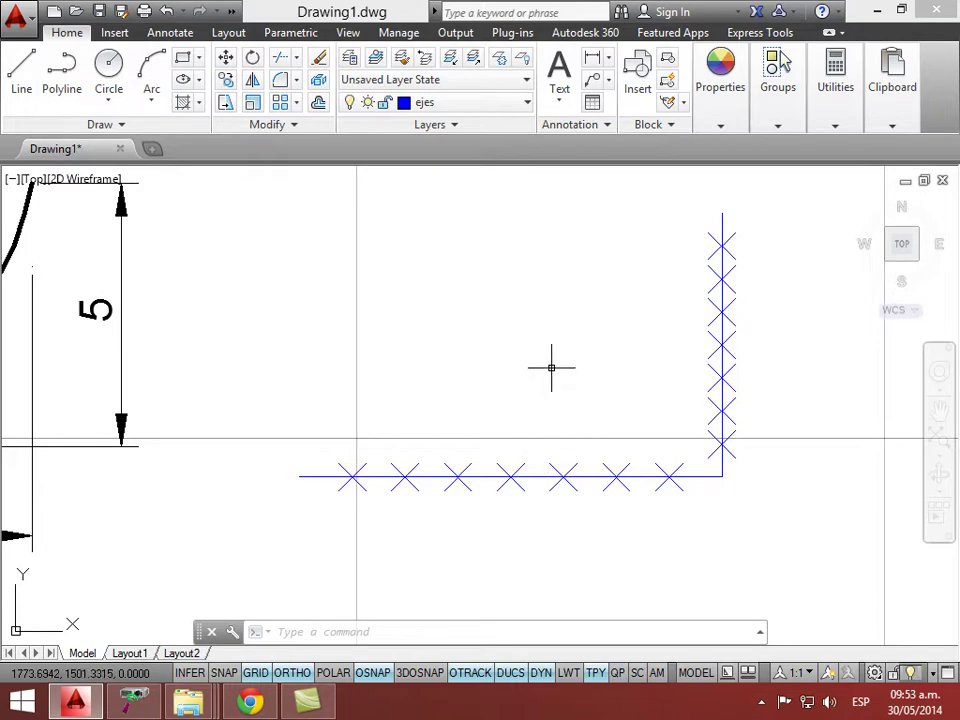
type("colo")
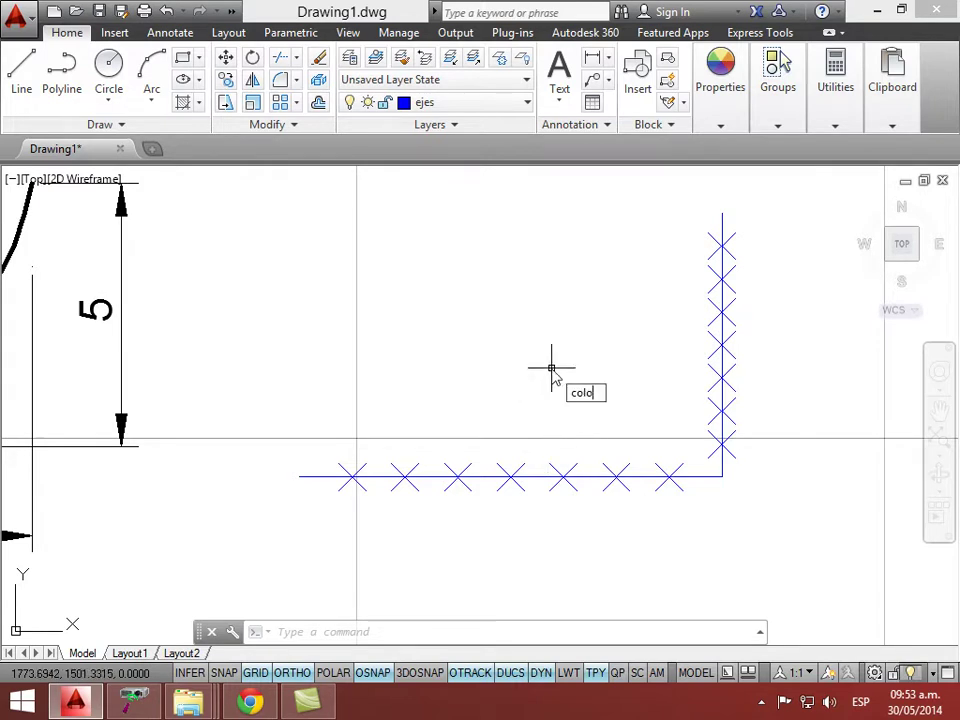
key("Return")
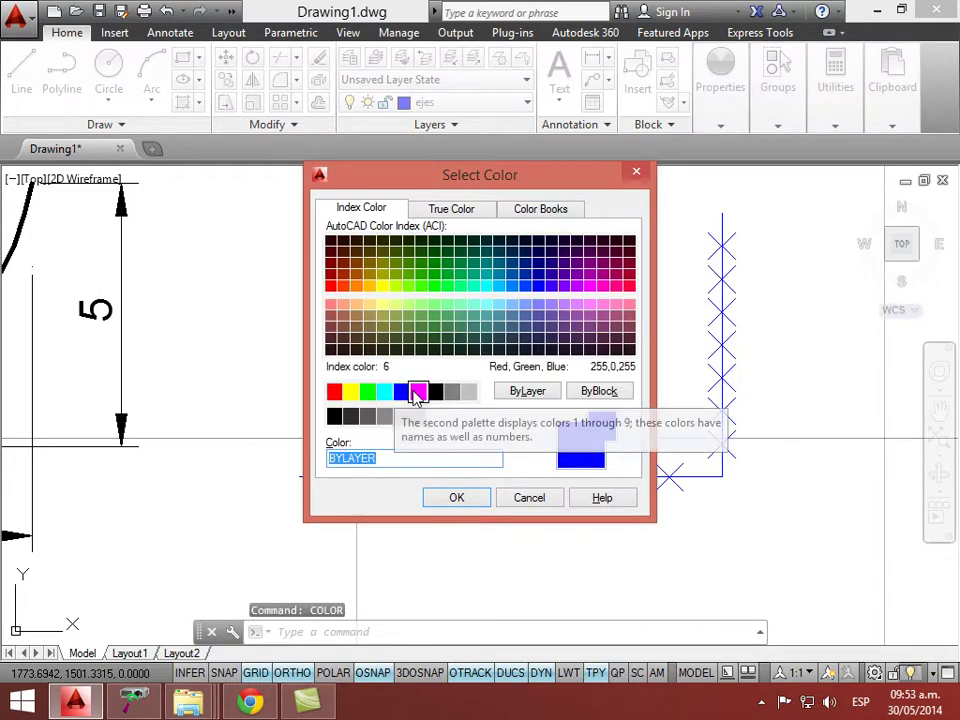
left_click(334, 391)
left_click(456, 498)
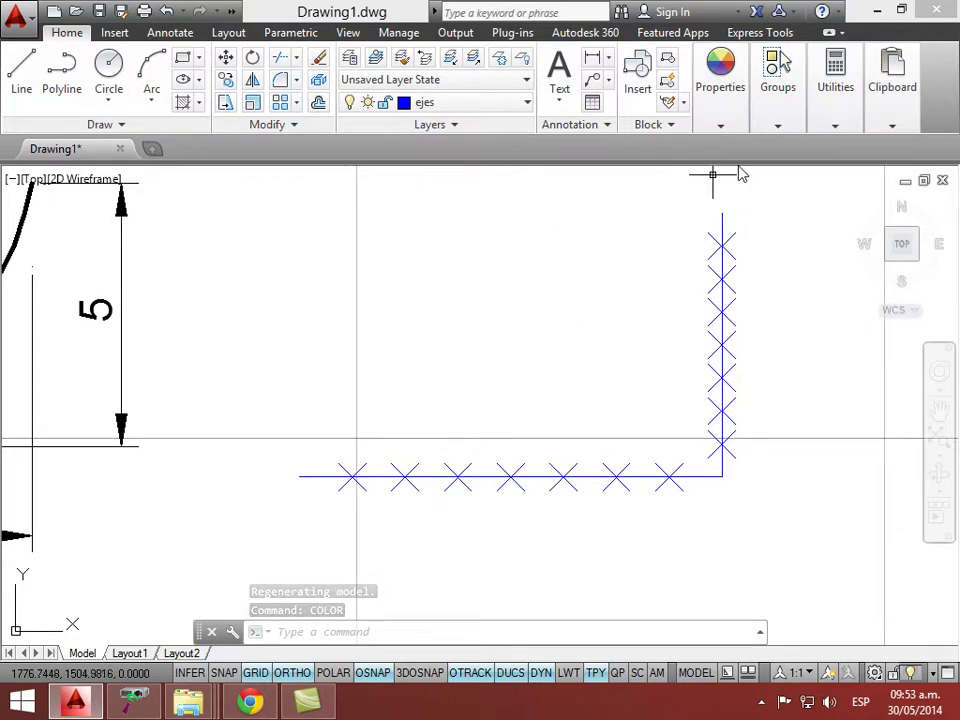
- Reopen the current object color selection to check it, and accept it with red kept
key("Escape")
type("color")
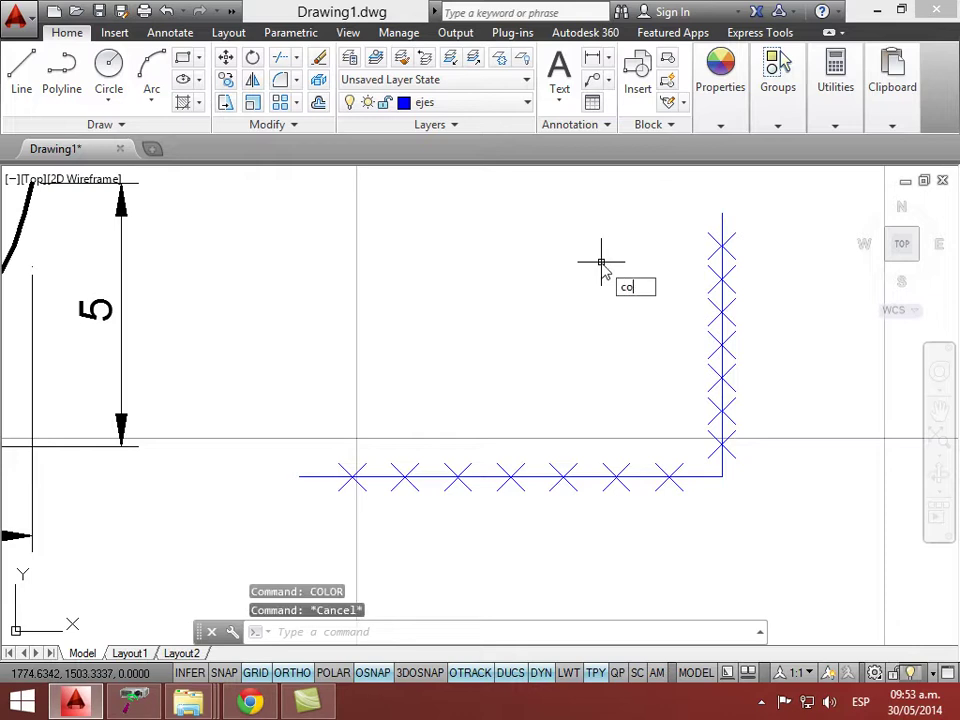
key("Return")
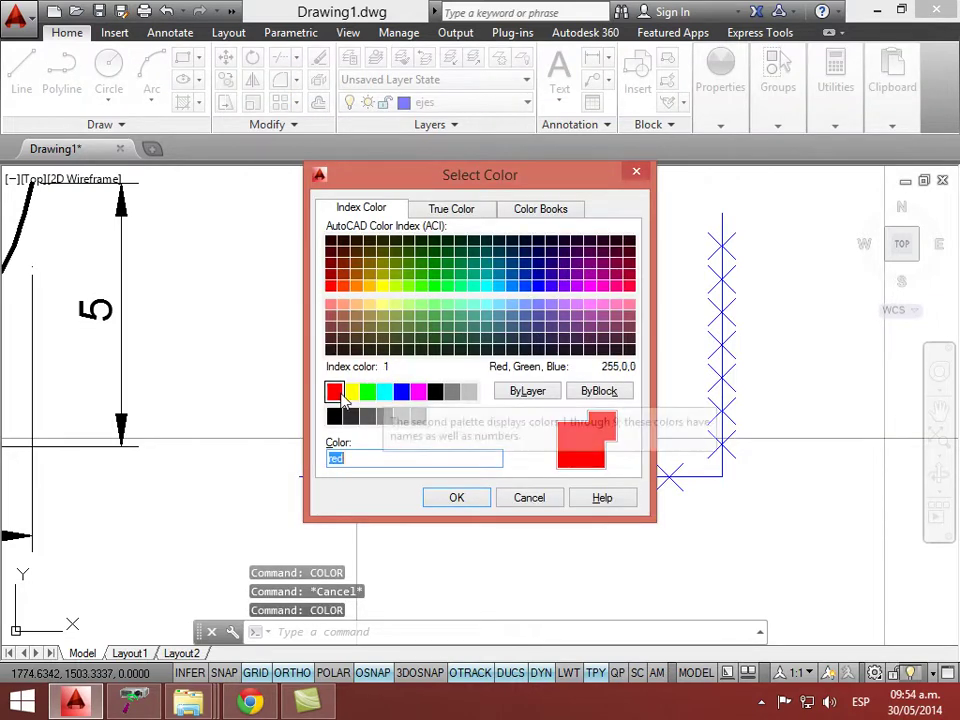
left_click(400, 459)
left_click(457, 497)
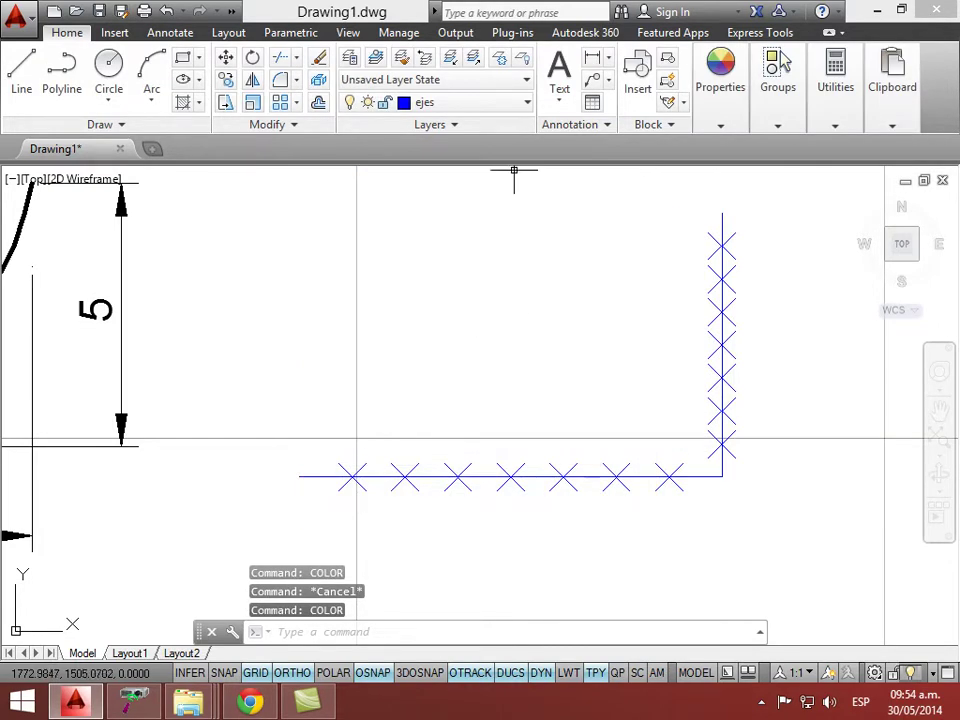
- Change the curvas layer's color to index color 163, after trying cyan, magenta and color 173
left_click(527, 103)
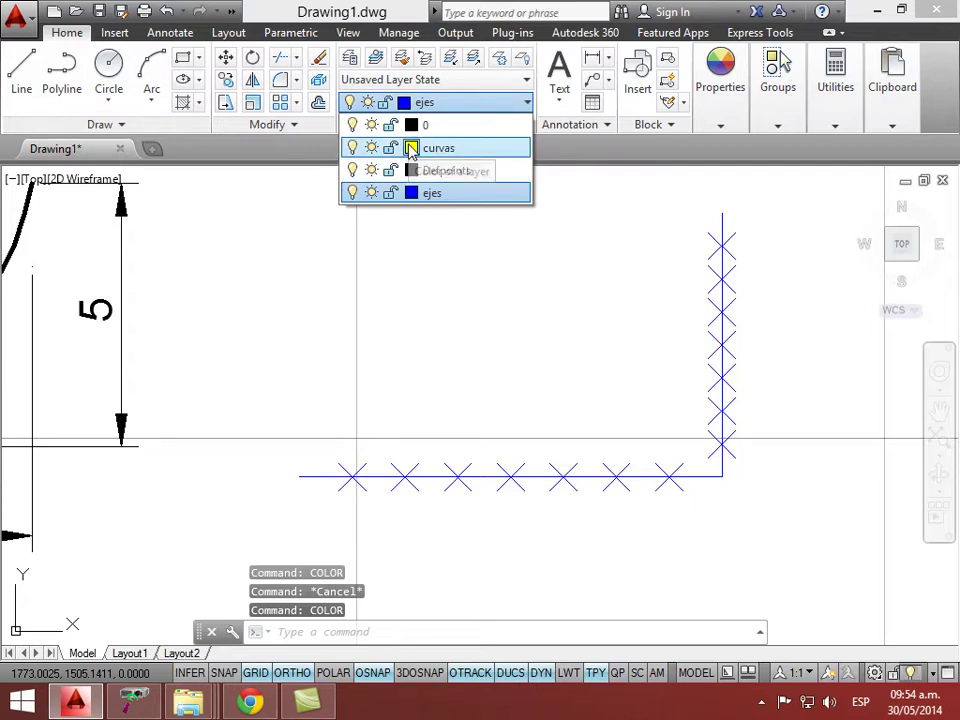
left_click(400, 146)
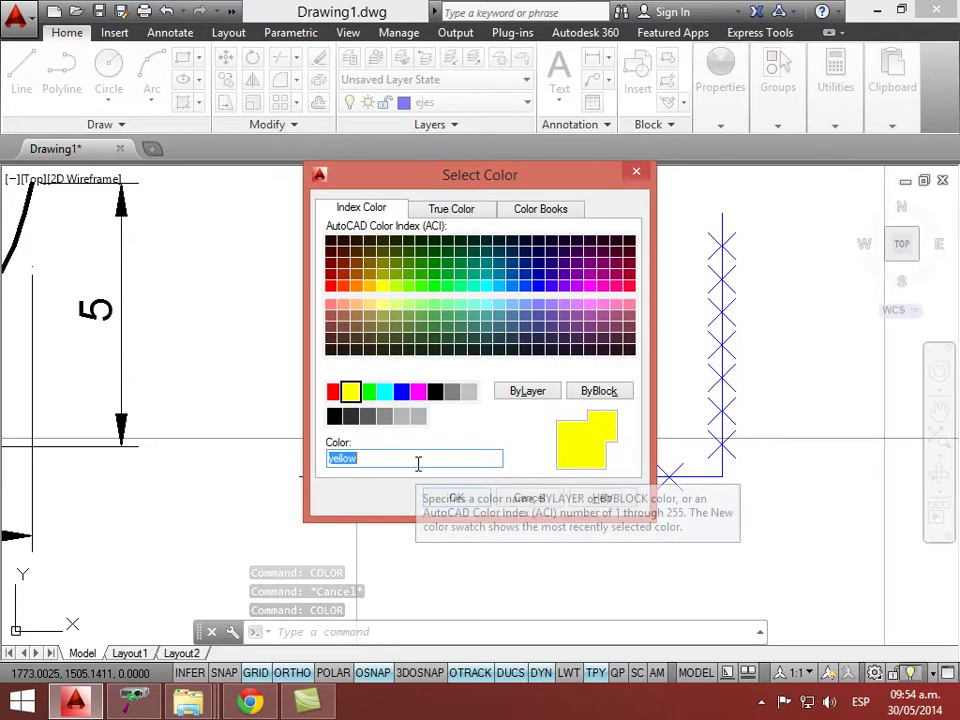
left_click(385, 391)
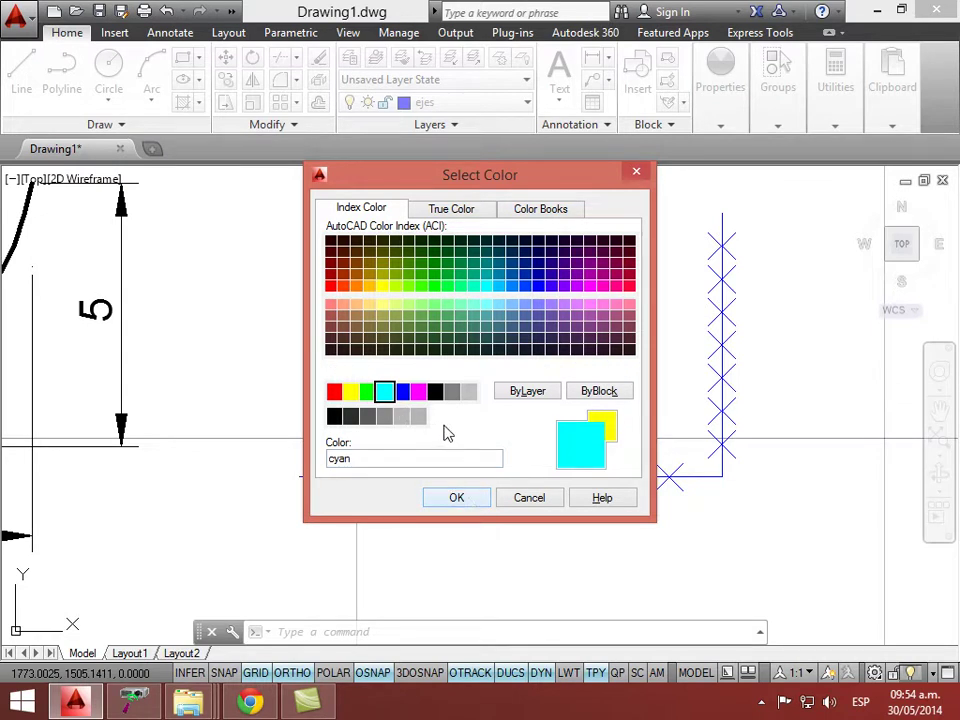
left_click(418, 391)
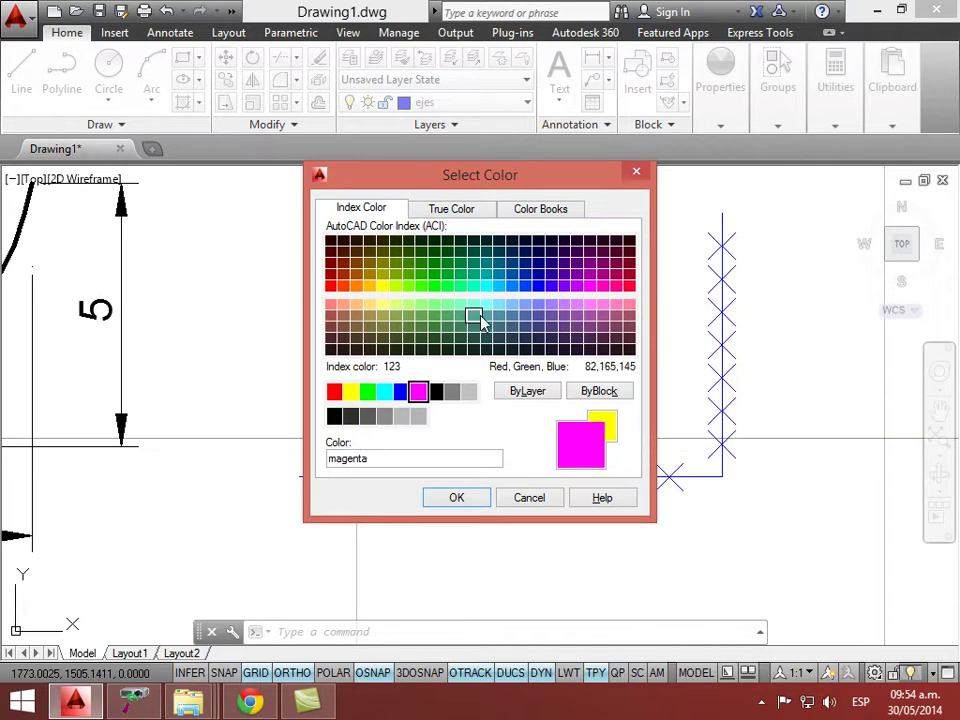
left_click(526, 326)
left_click(539, 319)
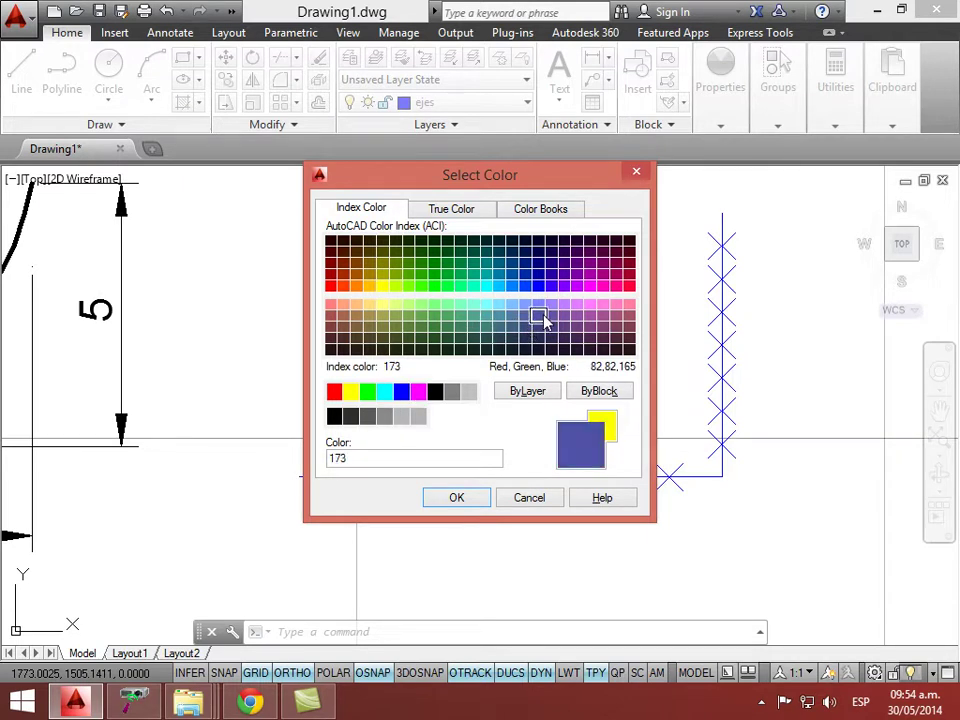
left_click(527, 318)
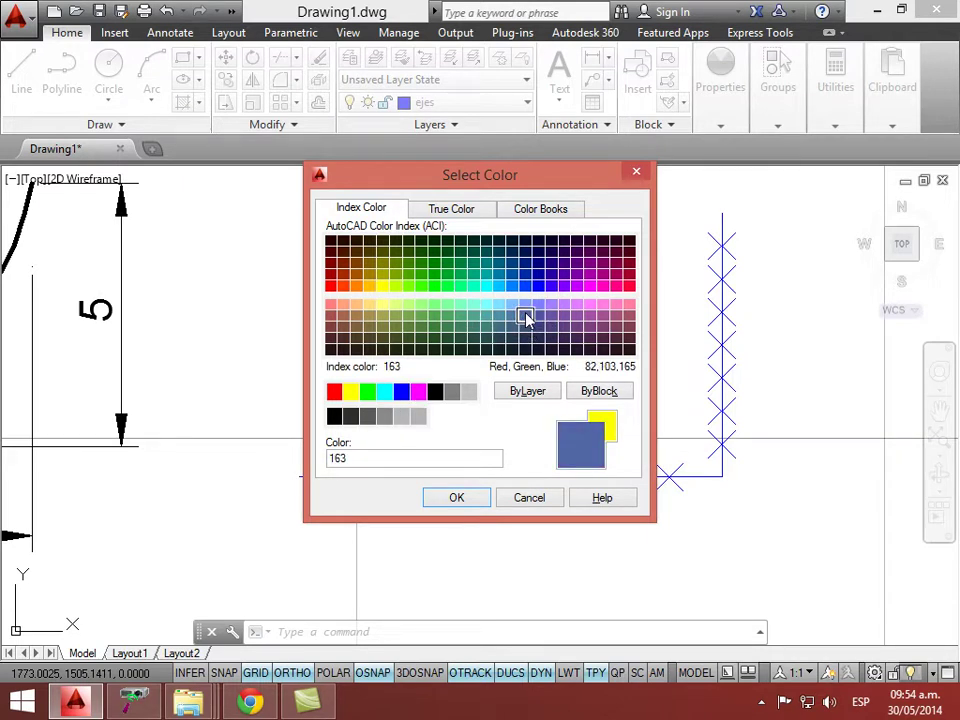
left_click(458, 497)
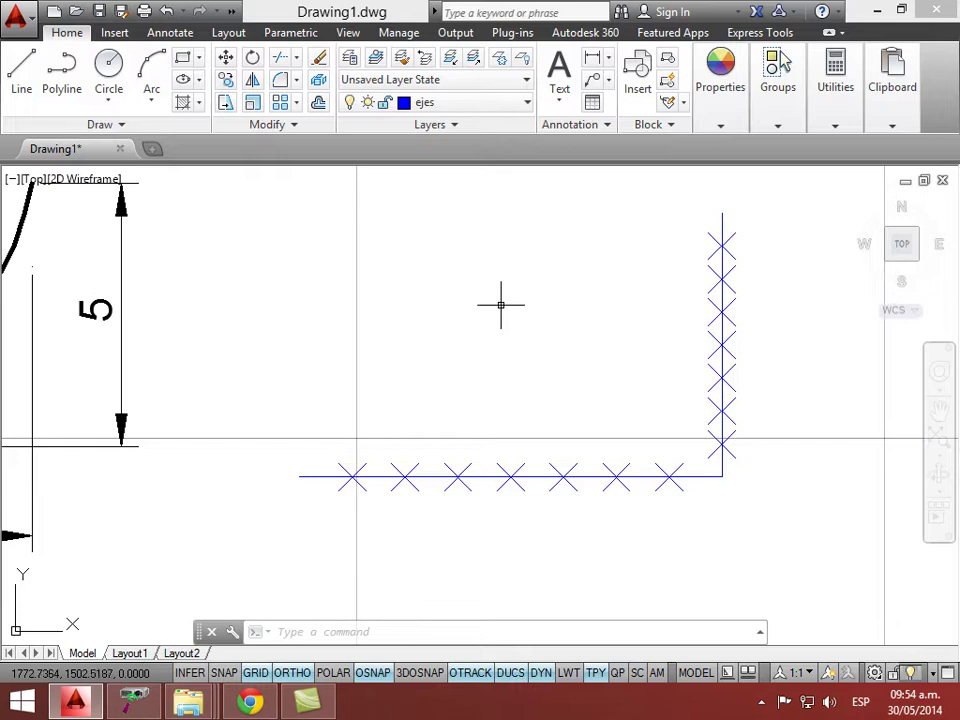
scroll(575, 336, "down", 2)
scroll(575, 336, "up", 2)
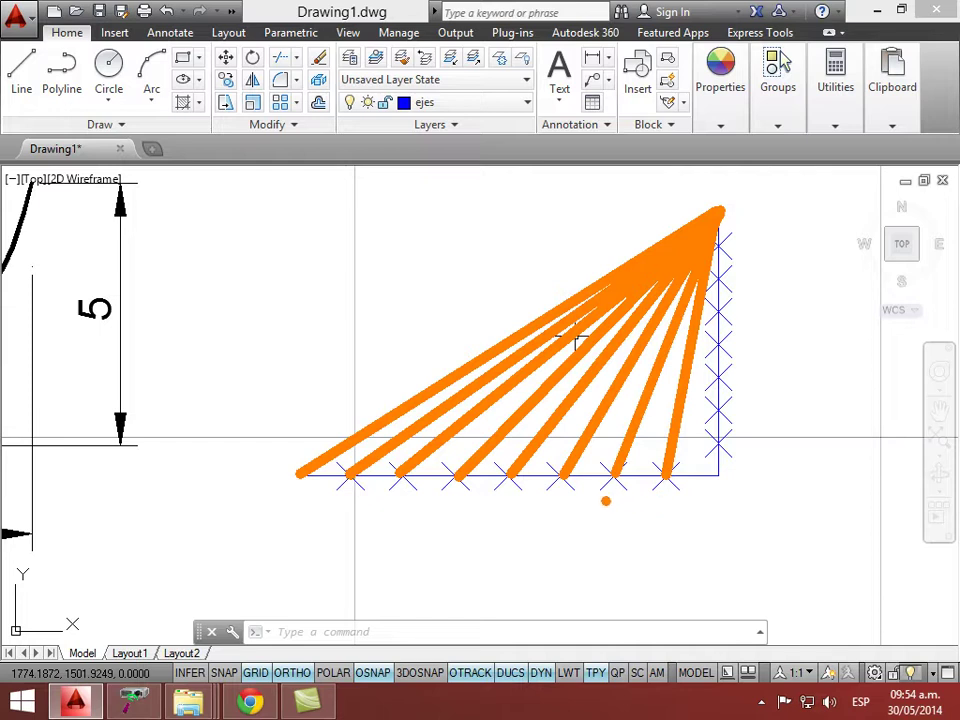
mouse_move(586, 504)
left_mouse_down()
mouse_move(640, 514)
mouse_move(694, 500)
left_mouse_up()
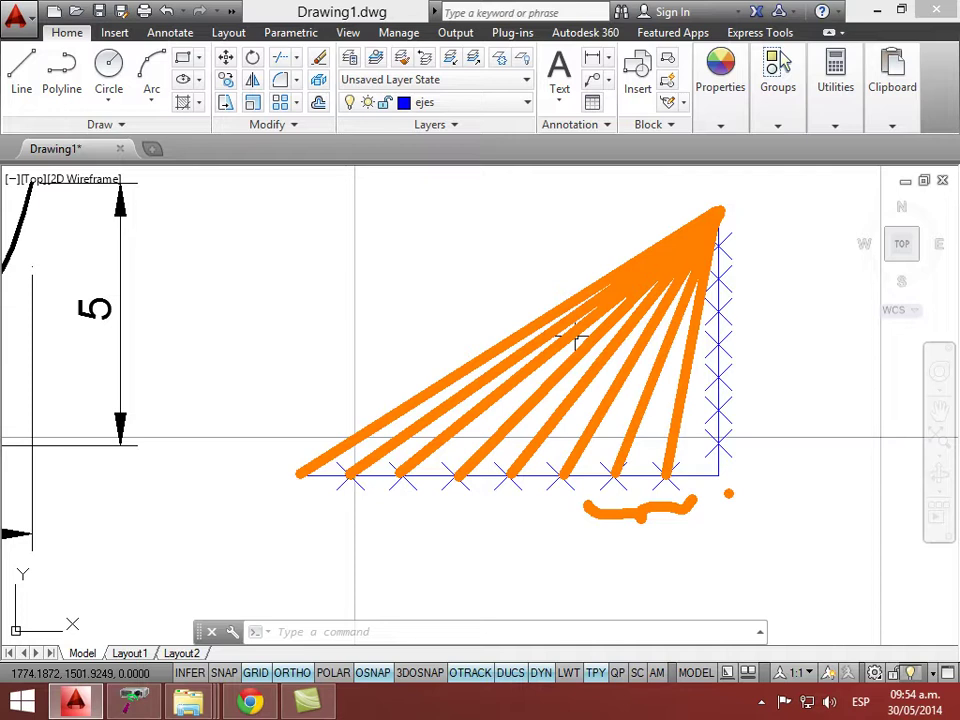
key("Escape")
- Draw a line from the vertical line's upper end to the horizontal line's division point nearest the corner, enabling the Node object snap for it
left_click(21, 75)
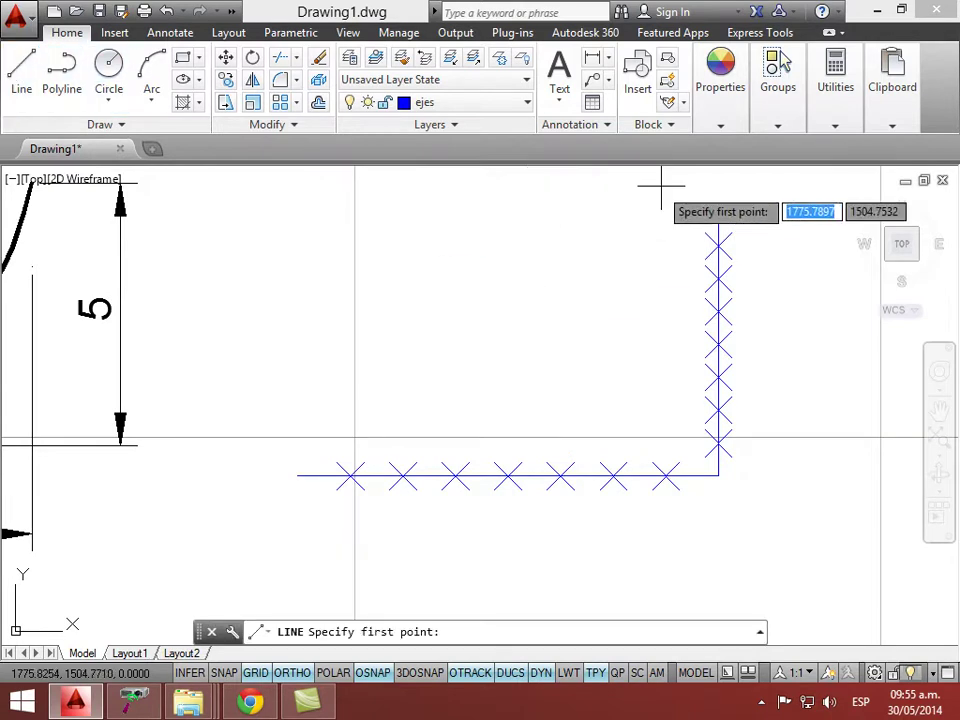
left_click(718, 212)
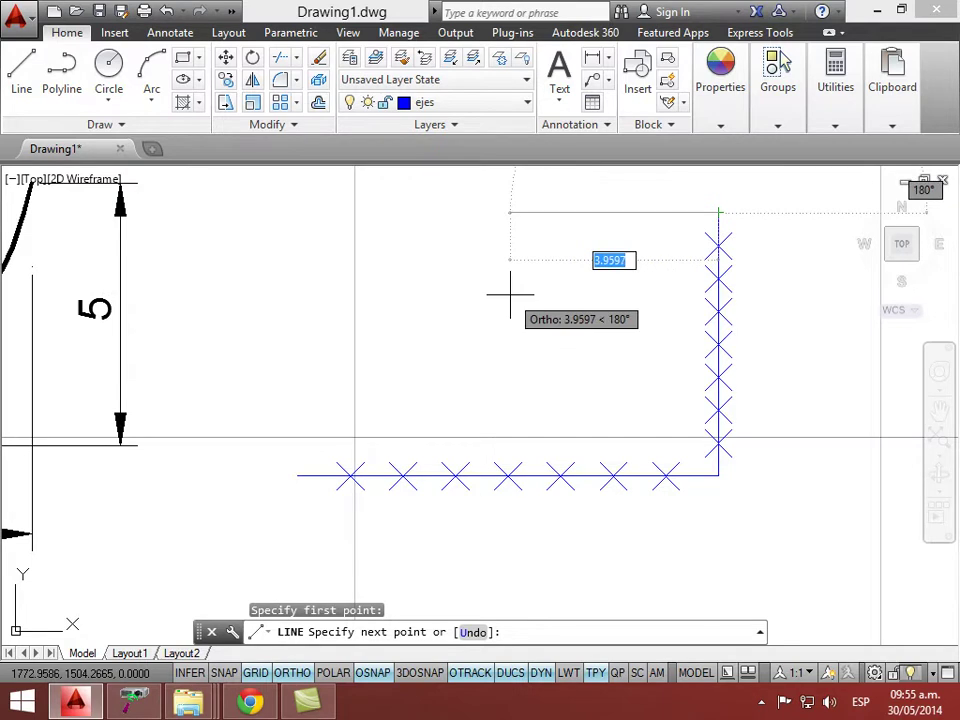
right_click(372, 676)
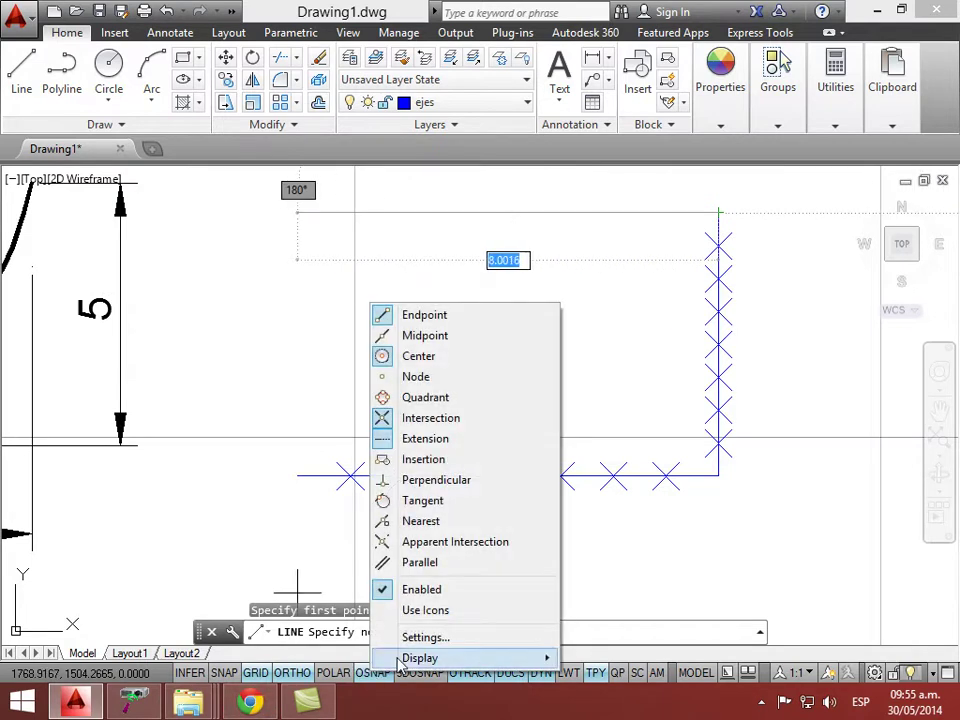
left_click(428, 637)
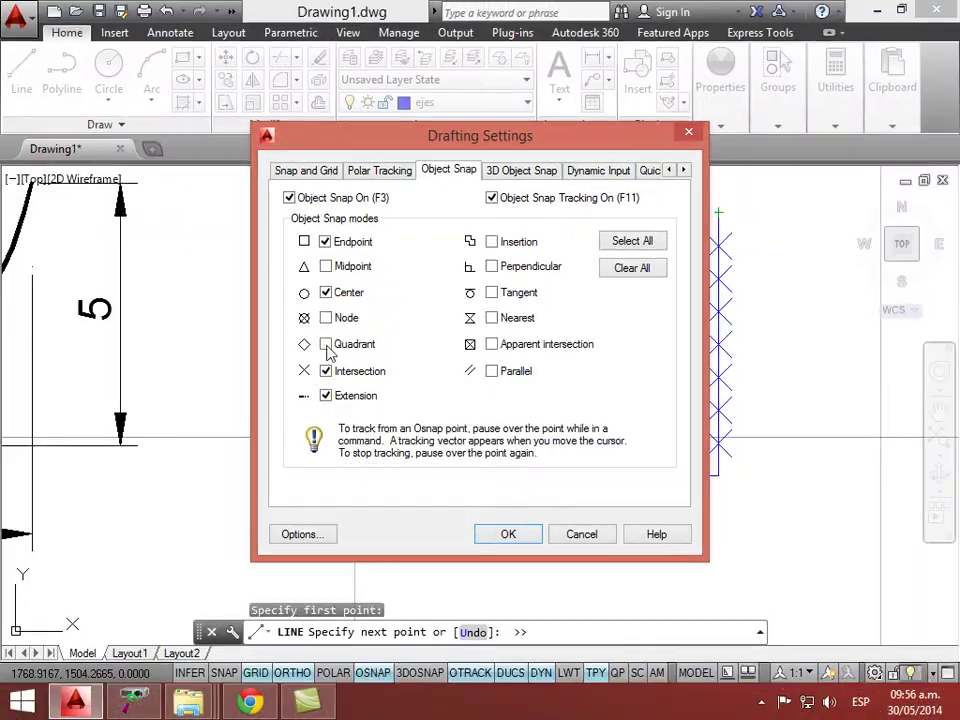
left_click(328, 251)
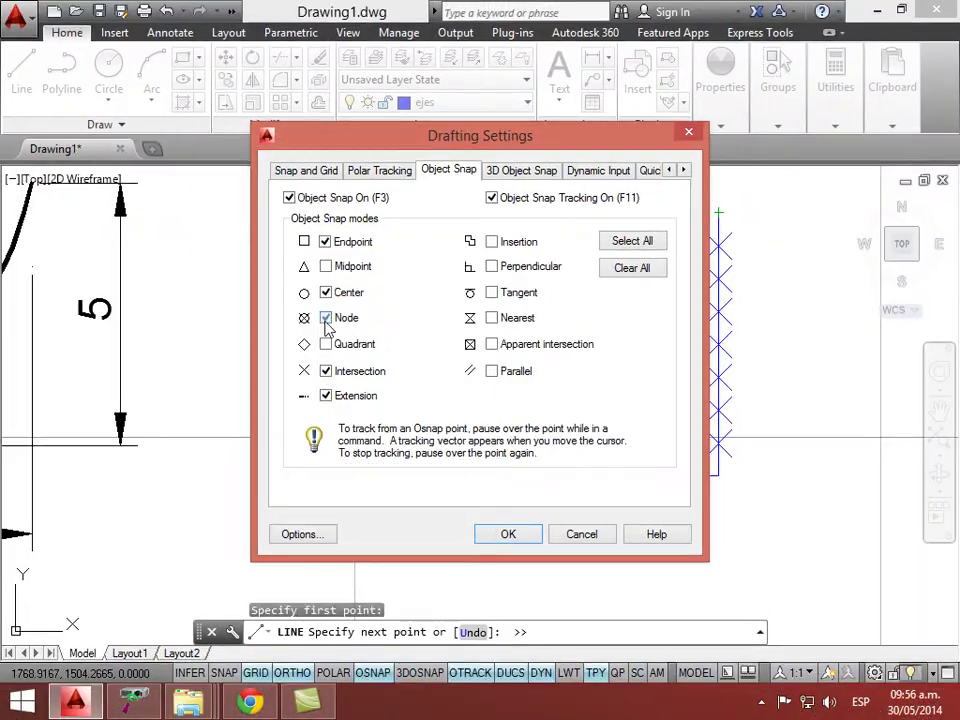
left_click(503, 534)
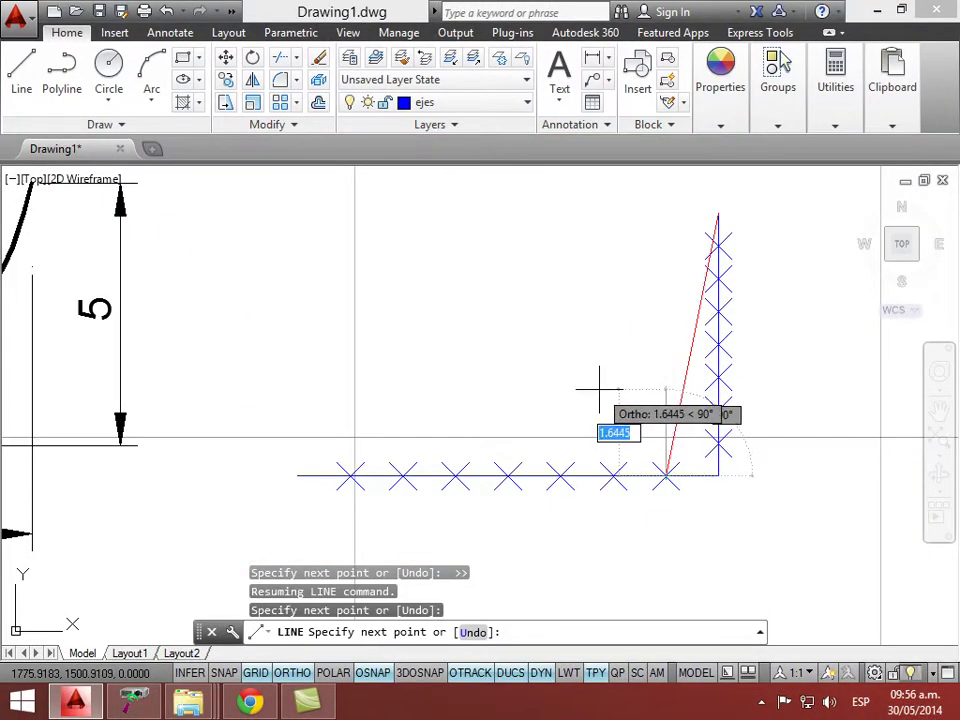
key("Return")
- Draw lines from the vertical line's upper end to the second, third and fourth division points of the horizontal line, counted from the corner
key("Return")
left_click(725, 216)
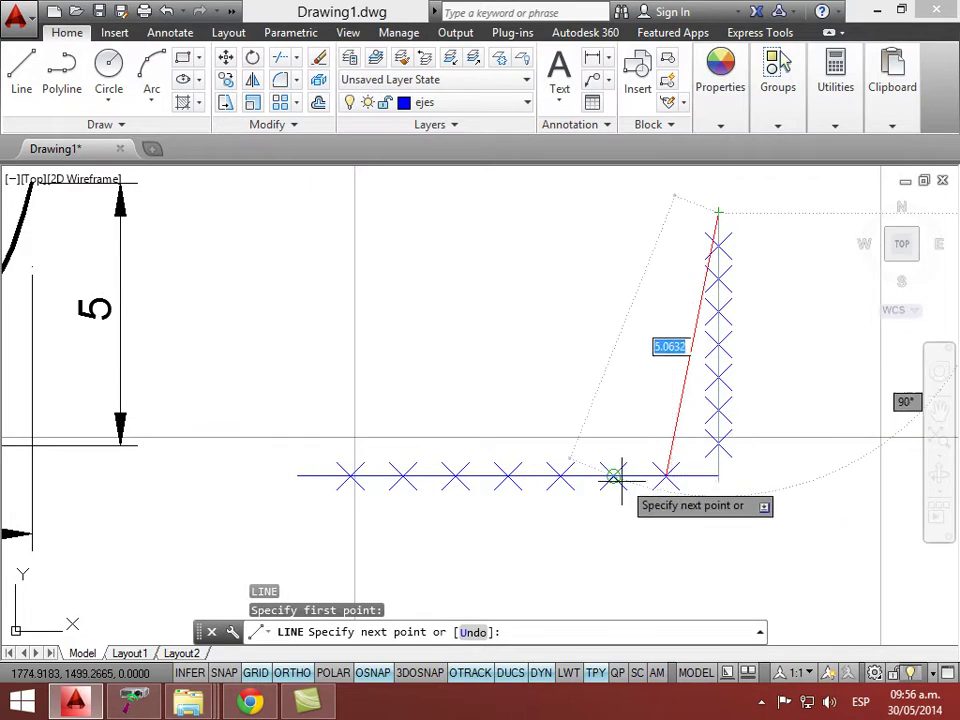
left_click(614, 478)
key("Return")
key("Return")
left_click(718, 214)
left_click(561, 474)
key("Return")
key("Return")
left_click(718, 214)
left_click(508, 476)
key("Return")
- Draw lines joining the vertical line's upper end to the remaining three division points and the far left end of the horizontal line
key("Return")
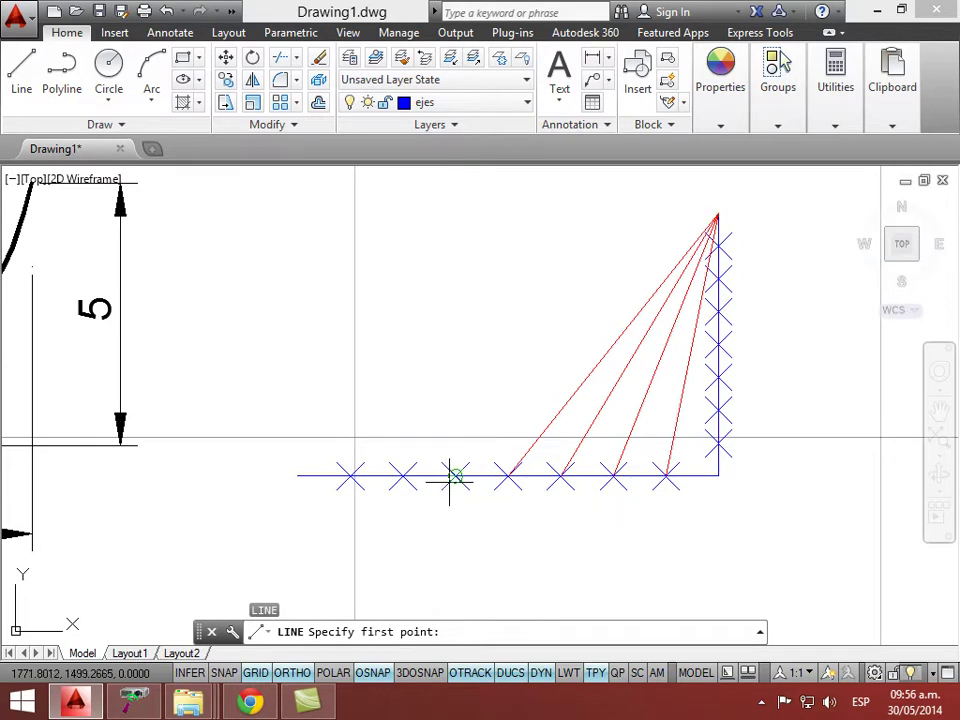
left_click(718, 214)
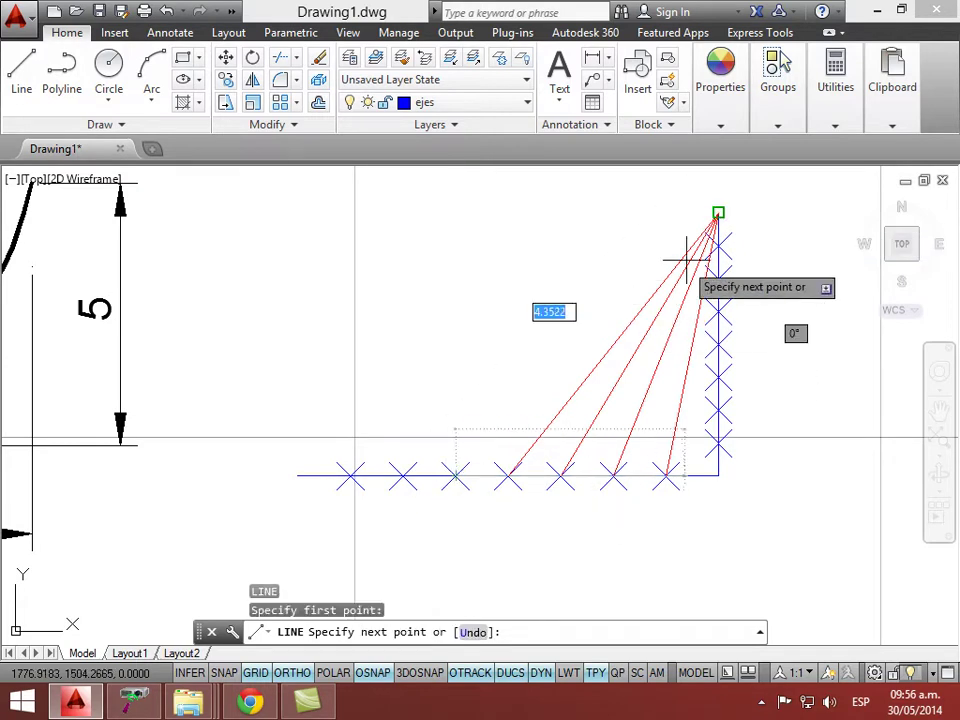
left_click(403, 476)
key("Return")
key("Return")
left_click(718, 214)
left_click(350, 476)
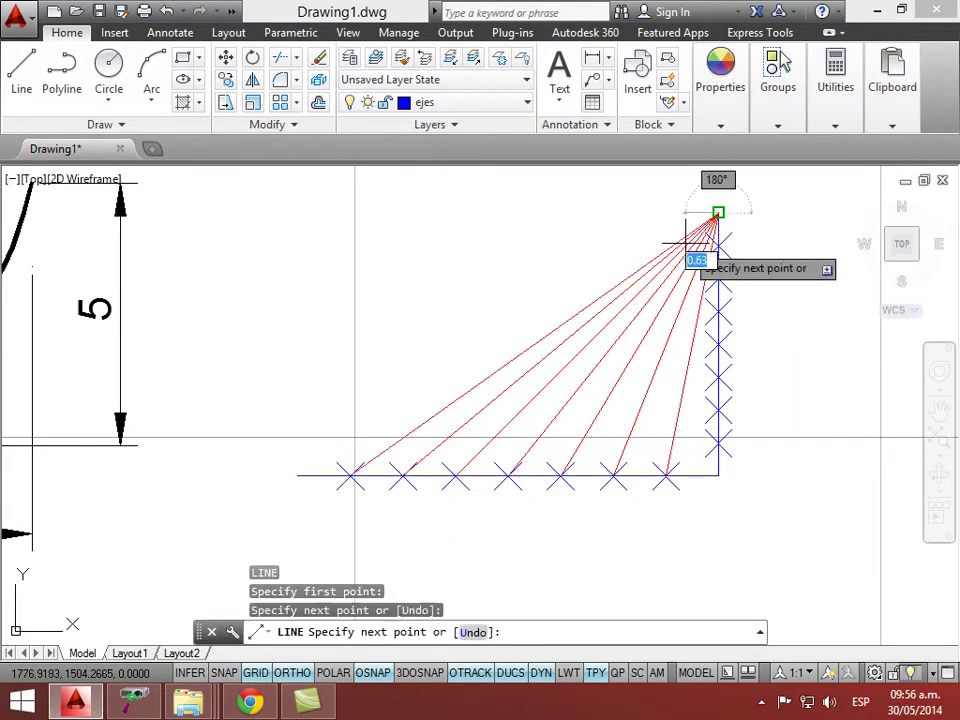
left_click(298, 475)
key("Escape")
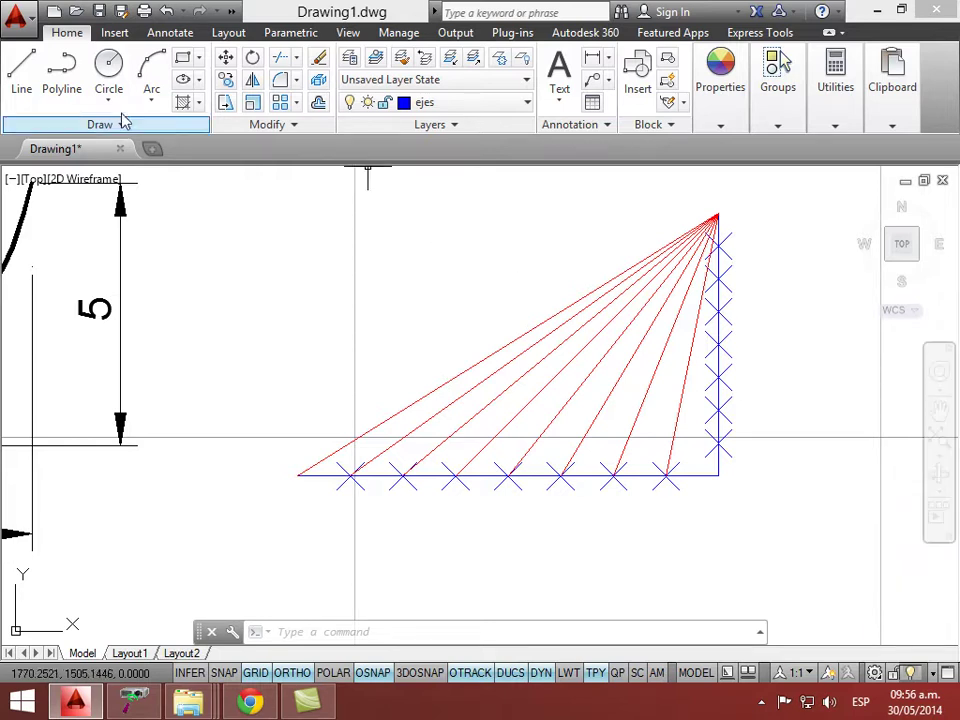
- Draw horizontal lines leftward from the vertical line's first and second division points, counted from its upper end, the second about 5.5 long
left_click(21, 78)
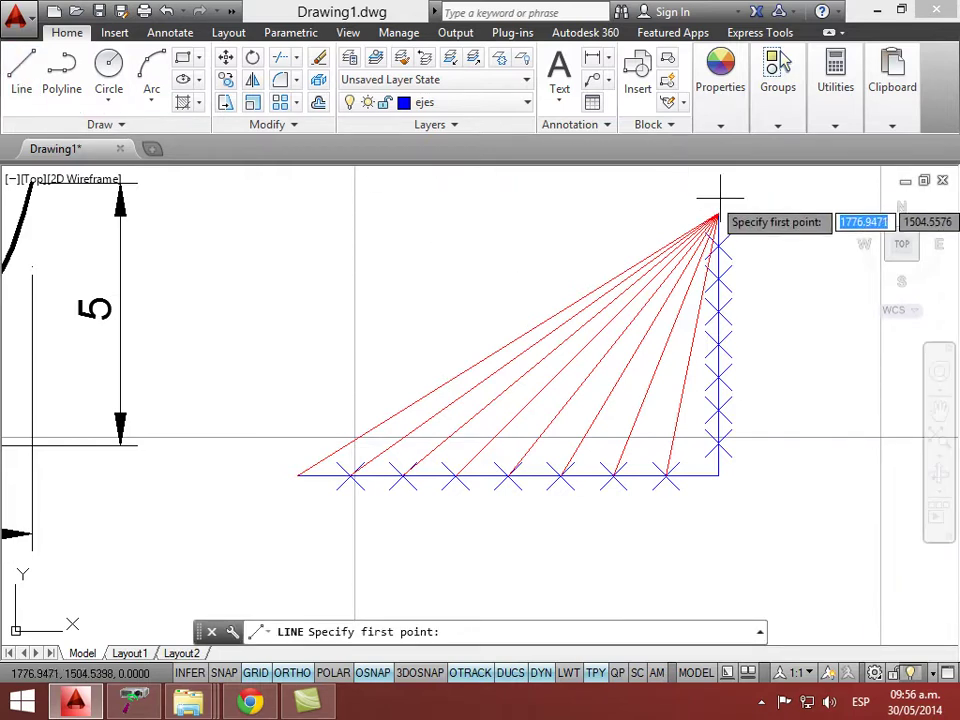
left_click(718, 245)
left_click(504, 258)
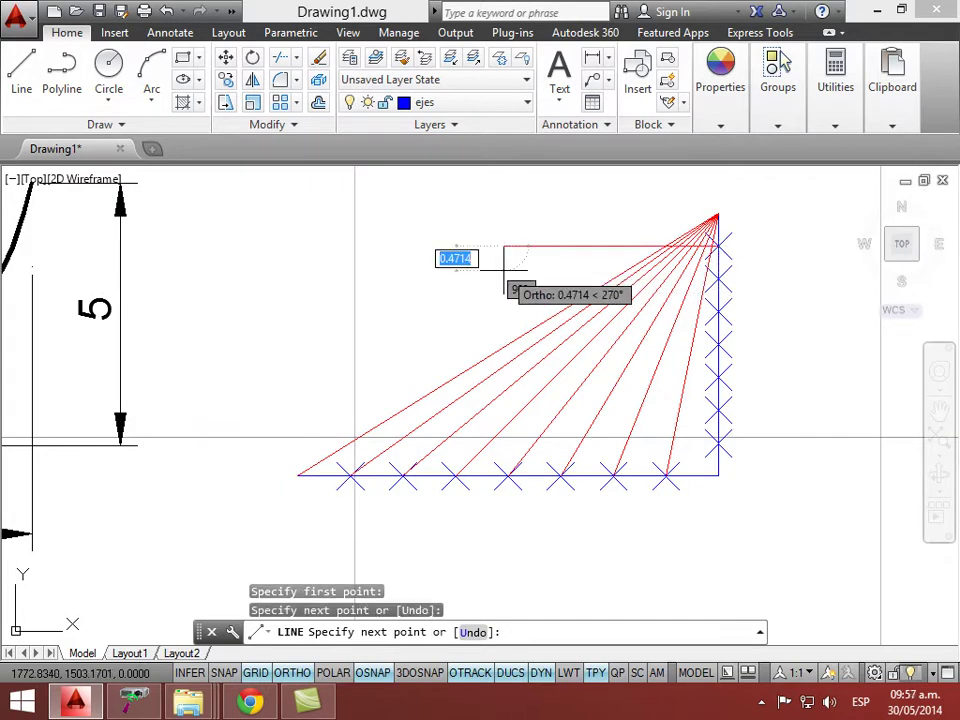
key("Return")
key("Return")
left_click(718, 278)
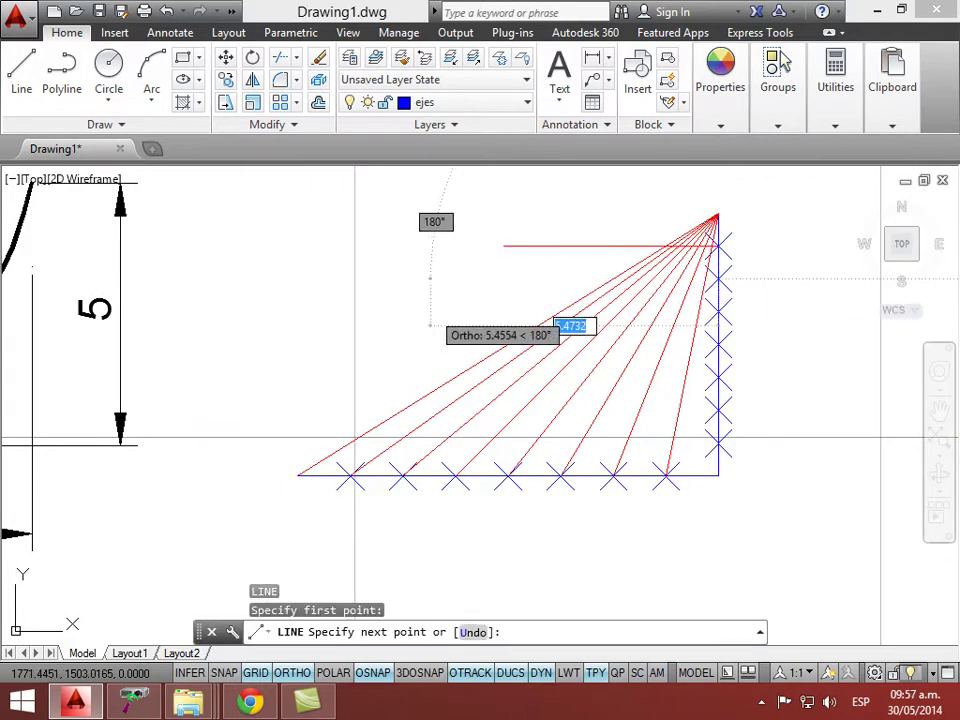
left_click(433, 305)
key("Return")
- Draw horizontal lines leftward from the vertical line's third and fourth division points, crossing all the radiating lines
key("Return")
left_click(718, 311)
left_click(398, 330)
key("Return")
key("Return")
left_click(718, 343)
left_click(353, 368)
key("Return")
- Draw horizontal lines leftward from the vertical line's fifth, sixth and seventh division points, the lowest one about 9 long
key("Return")
left_click(718, 377)
left_click(306, 390)
key("Return")
key("Return")
left_click(718, 409)
left_click(298, 422)
key("Return")
key("Return")
left_click(716, 441)
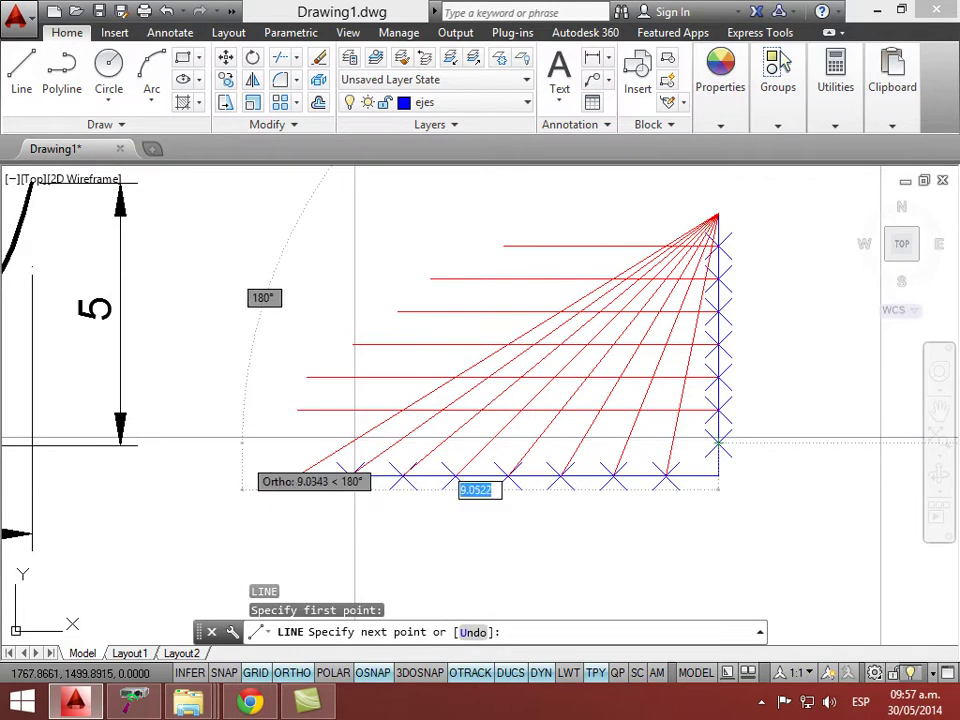
left_click(241, 442)
key("Return")
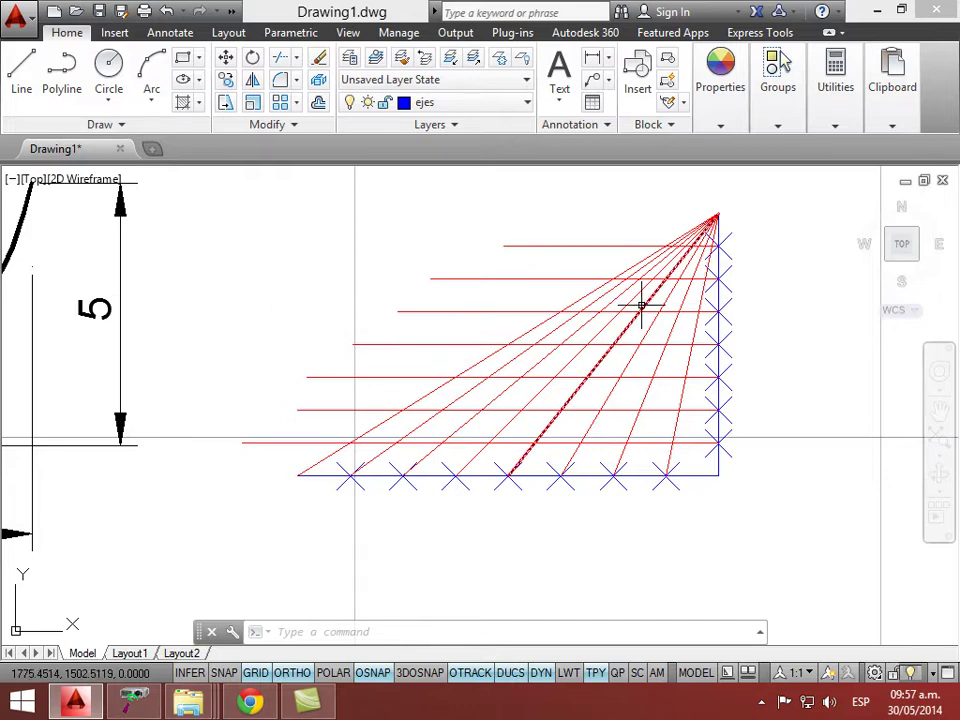
- Dock the floating command window beneath the drawing area
scroll(641, 304, "up", 2)
scroll(638, 304, "down", 3)
mouse_move(636, 321)
middle_mouse_down()
mouse_move(597, 338)
mouse_move(647, 316)
middle_mouse_up()
scroll(599, 341, "up", 2)
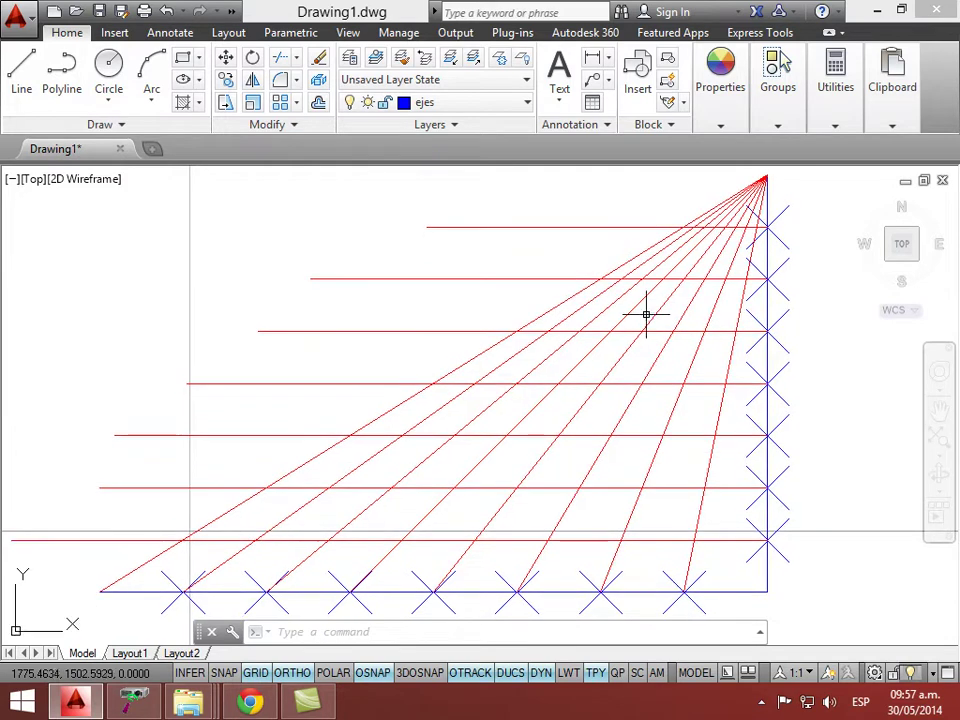
left_click_drag(205, 632, 204, 649)
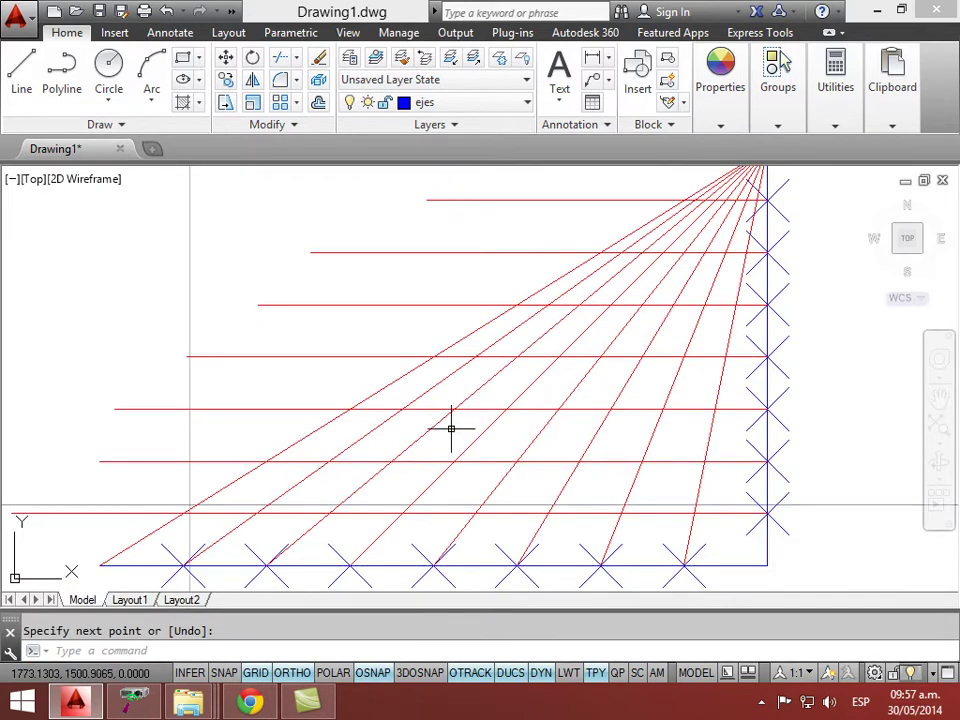
scroll(812, 422, "down", 2)
scroll(812, 422, "up", 2)
middle_click_drag(811, 422, 797, 437)
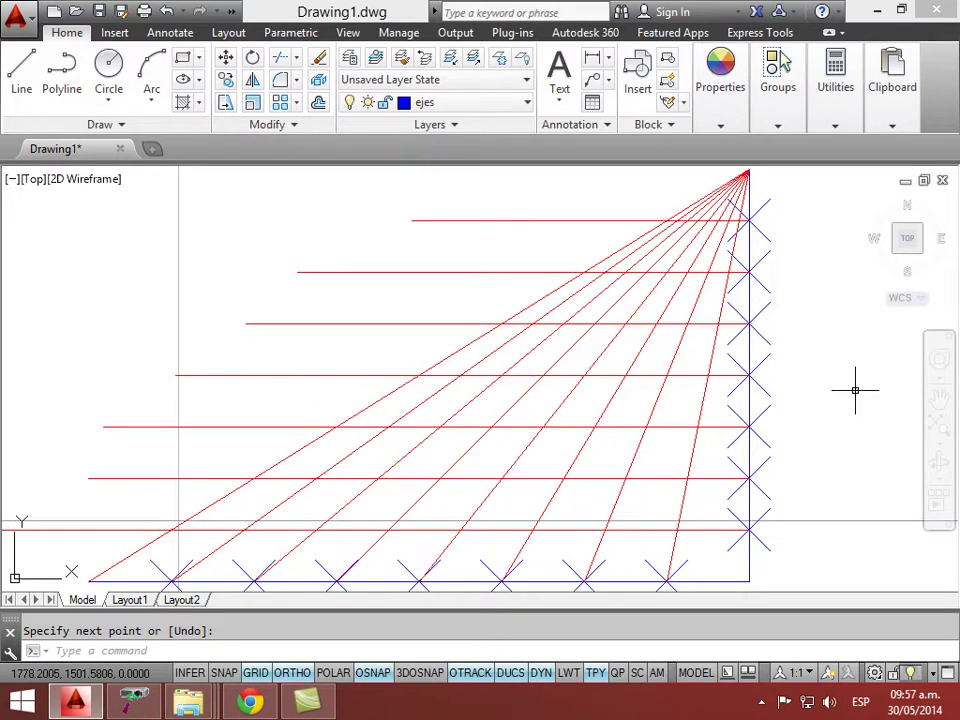
- Examine the whole construction using Zoom Extents, realtime Zoom and Pan
left_click(938, 425)
mouse_move(797, 347)
middle_mouse_down()
mouse_move(542, 381)
mouse_move(392, 386)
middle_mouse_up()
type("Z")
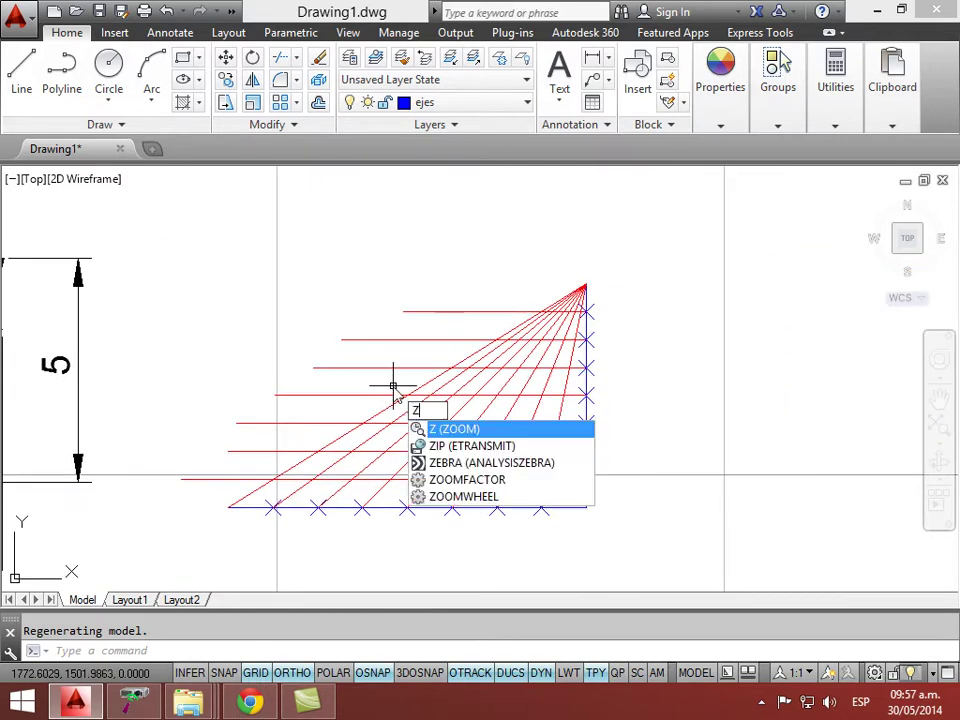
key("Return")
key("Return")
left_click_drag(469, 467, 576, 285)
left_click_drag(488, 427, 509, 374)
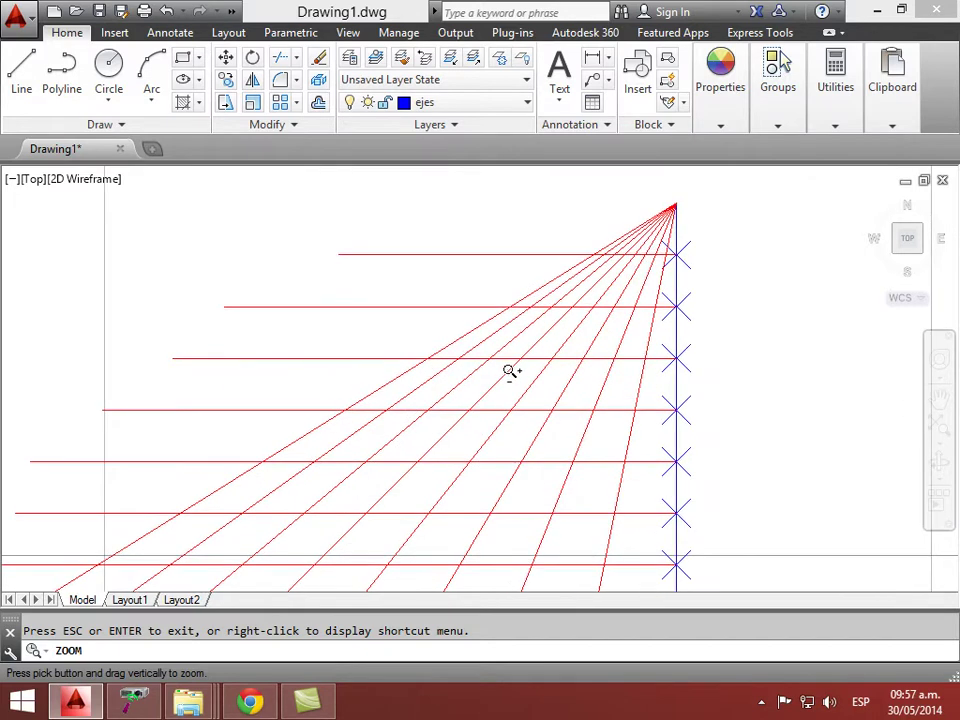
key("Escape")
left_click(489, 448)
key("Escape")
type("p")
key("Return")
mouse_move(500, 450)
left_mouse_down()
mouse_move(523, 426)
mouse_move(538, 432)
left_mouse_up()
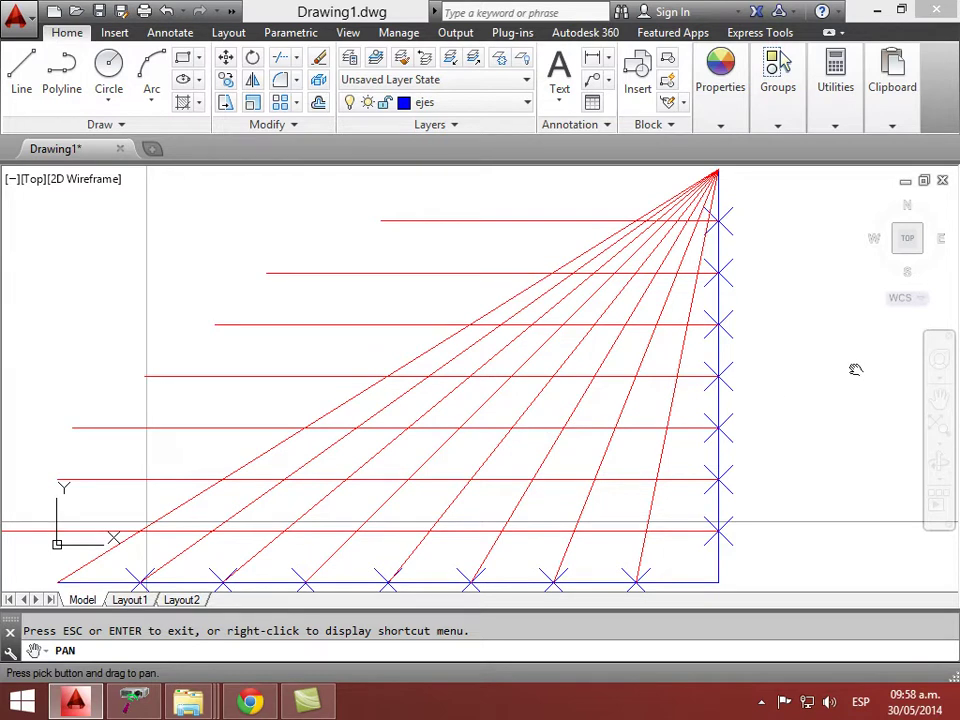
key("Escape")
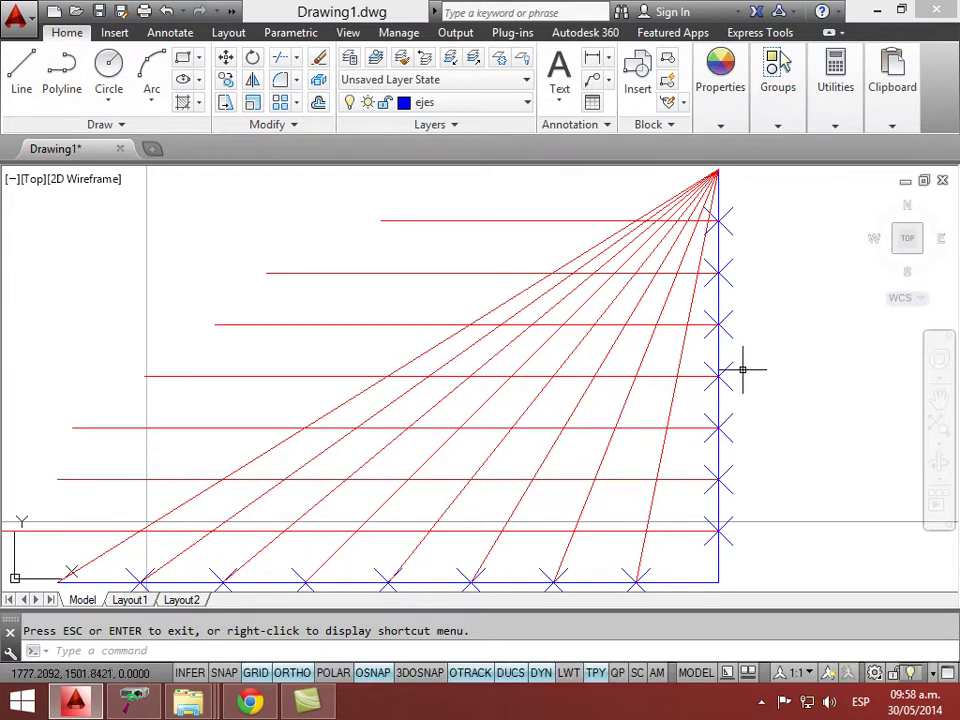
- Make curvas the current layer and set the drafting aids: lineweight display on; Dynamic UCS, Ortho and grid off
left_click(530, 103)
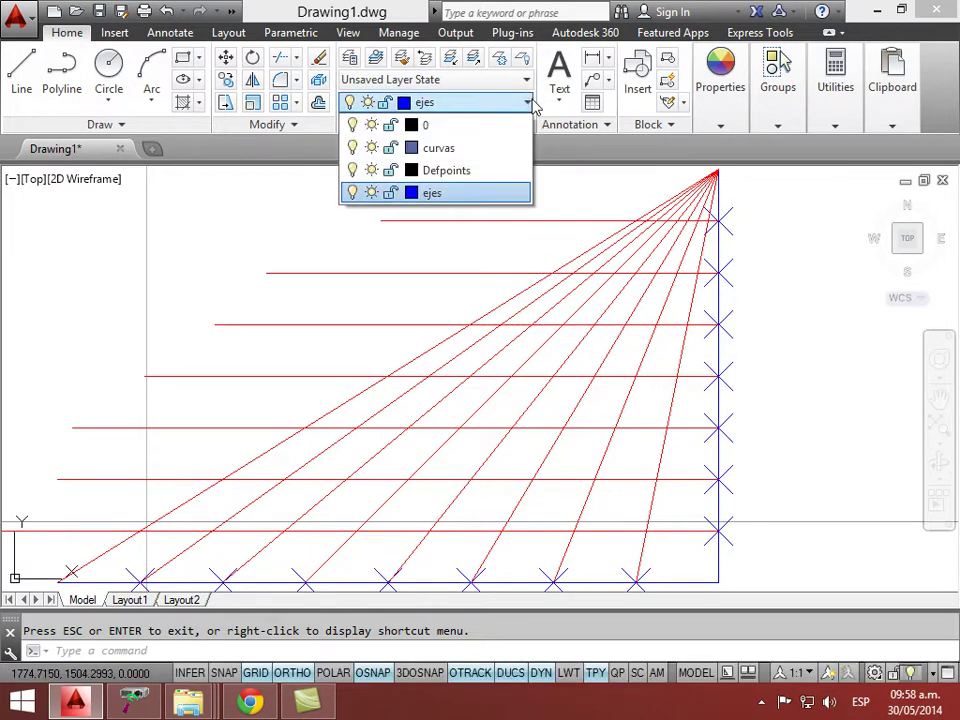
left_click(470, 148)
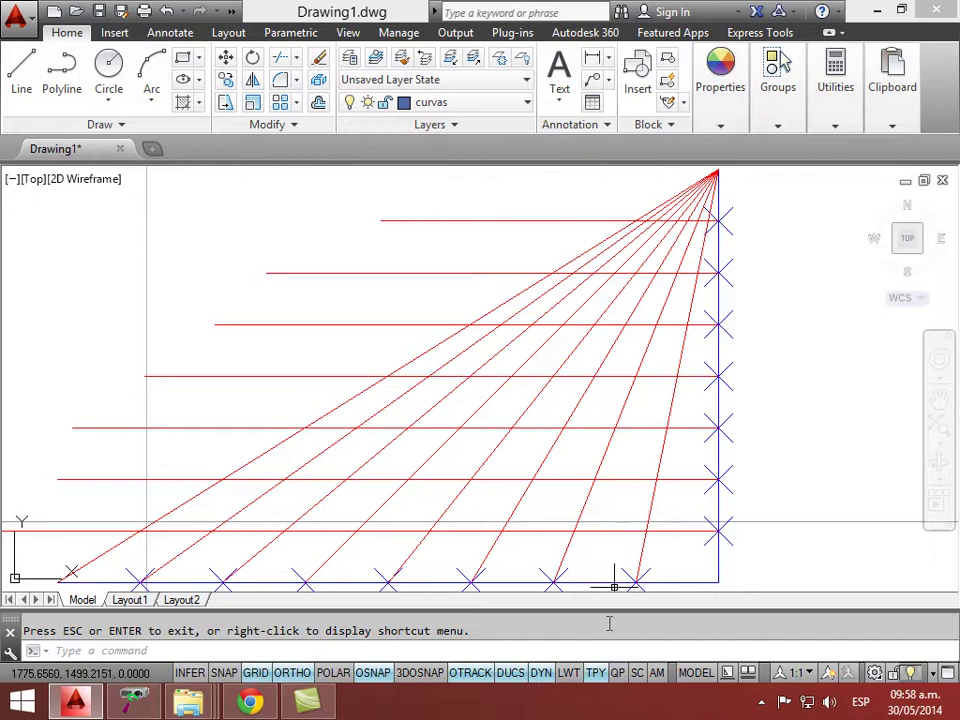
left_click(567, 673)
key("F6")
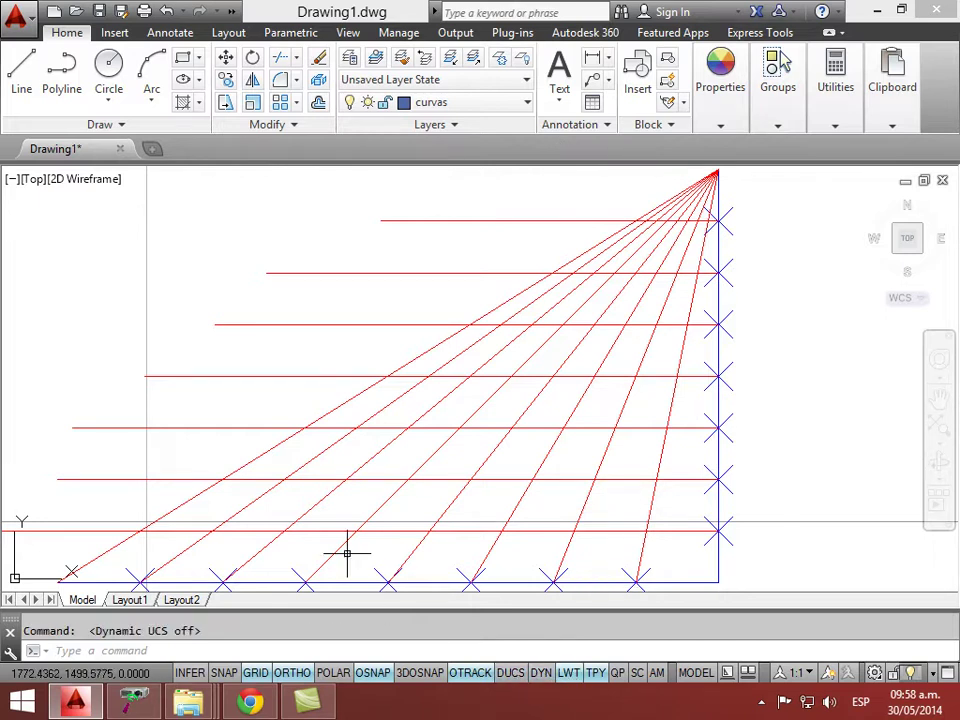
key("F10")
key("F10")
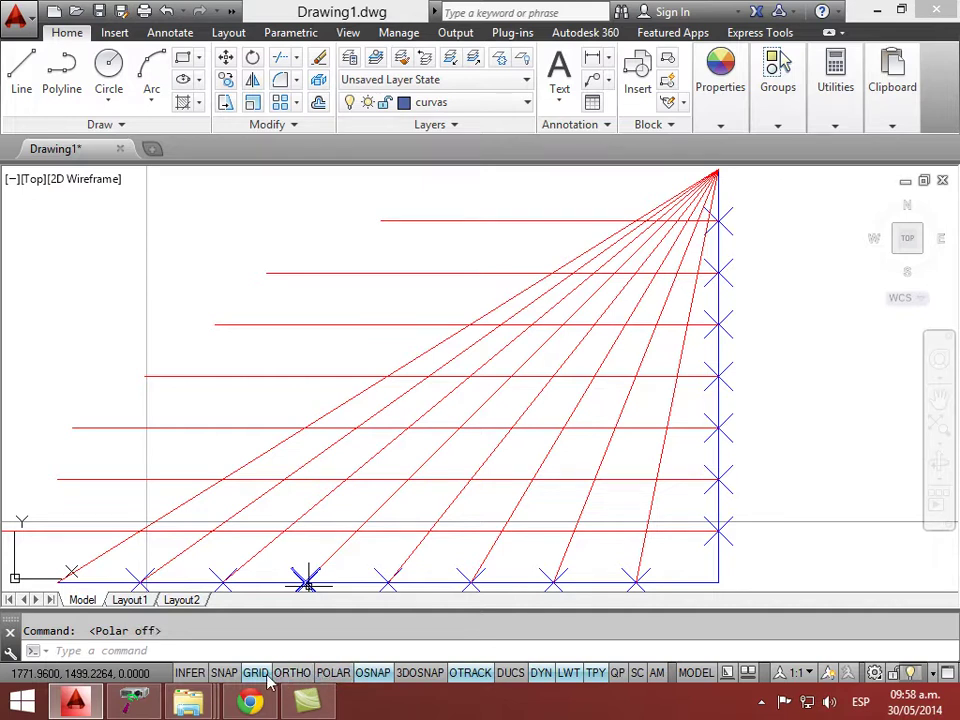
key("F7")
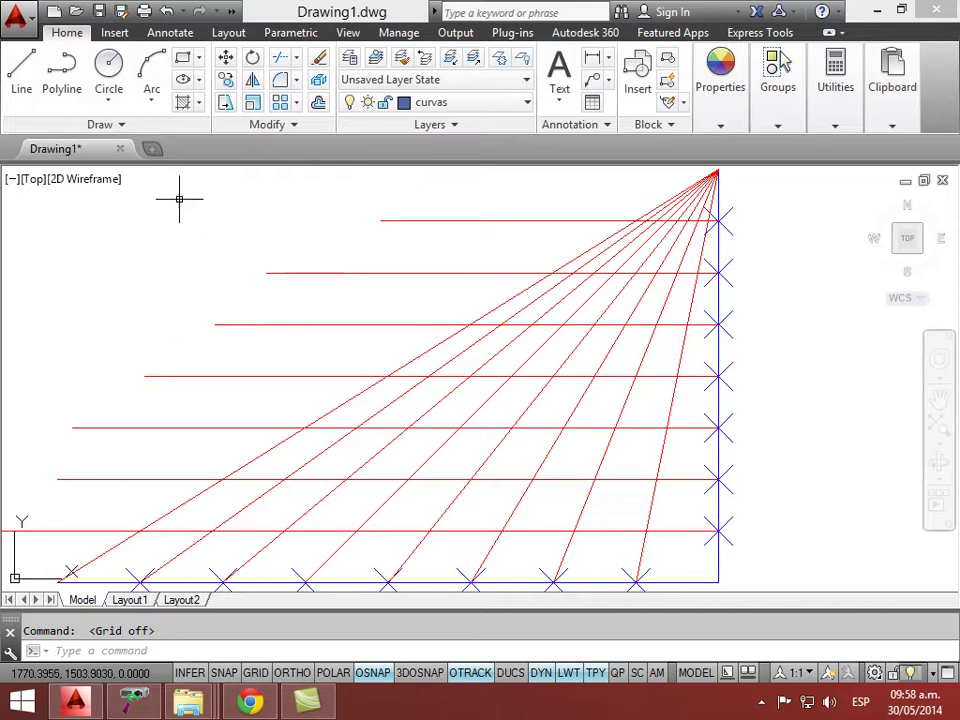
left_click(118, 124)
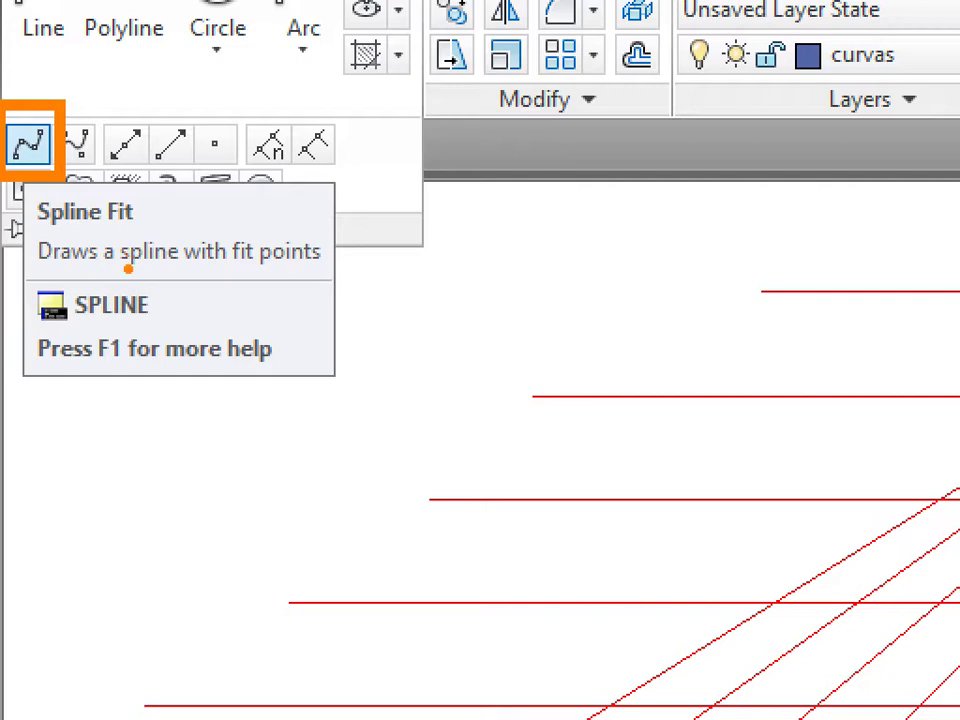
left_click_drag(150, 340, 150, 284)
type("/ spl")
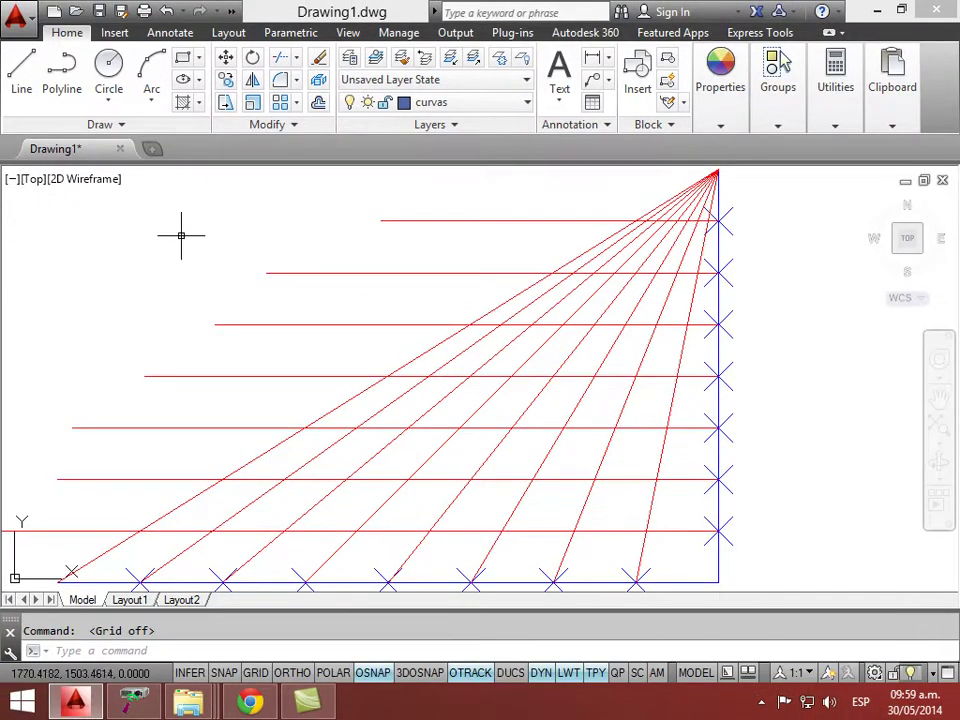
type("spl")
key("Return")
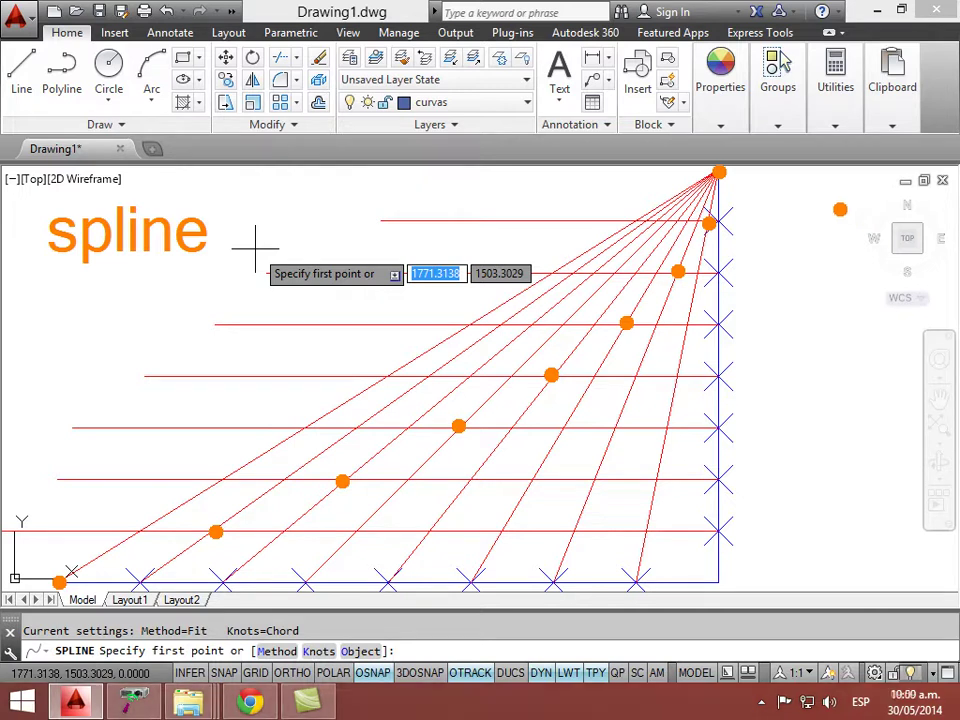
scroll(445, 285, "down", 2)
mouse_move(470, 278)
middle_mouse_down()
mouse_move(578, 289)
mouse_move(542, 274)
middle_mouse_up()
scroll(585, 287, "up", 2)
scroll(573, 277, "down", 2)
scroll(575, 276, "up", 2)
scroll(583, 274, "down", 2)
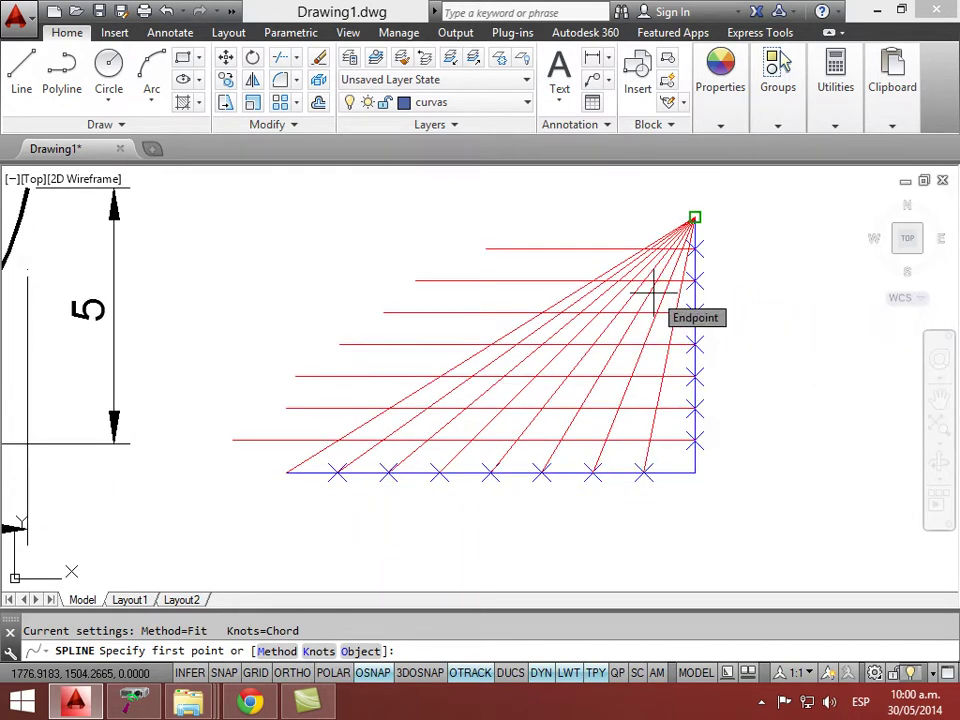
left_click(695, 217)
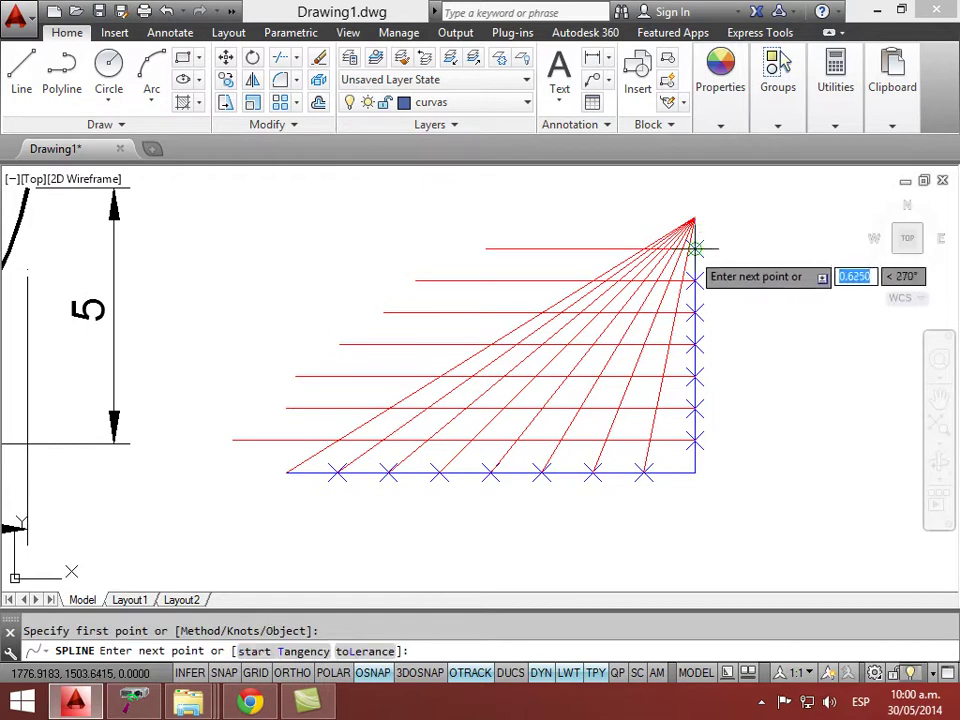
left_click(689, 248)
left_click(671, 280)
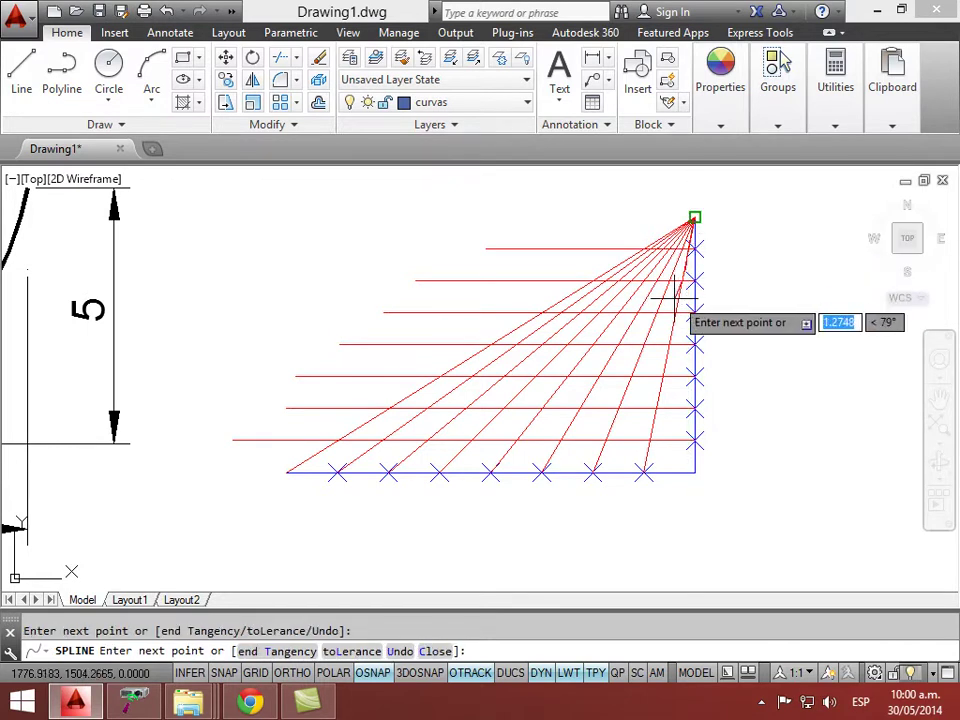
left_click(656, 313)
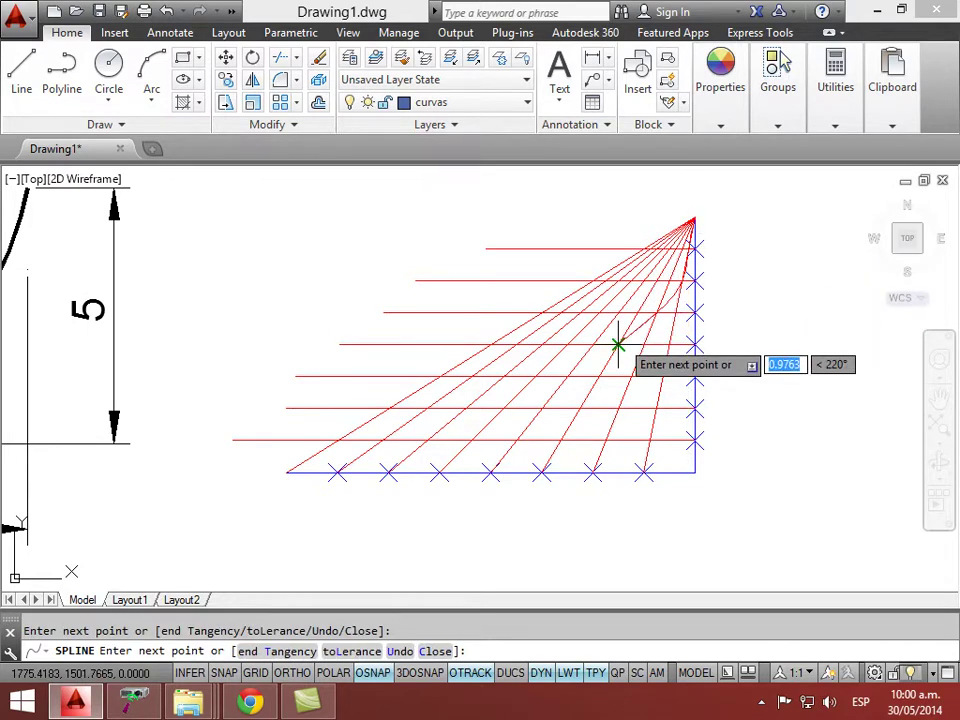
key("Escape")
- Set the current drawing color to ByLayer so new objects take the curvas layer's color
type("color")
key("Return")
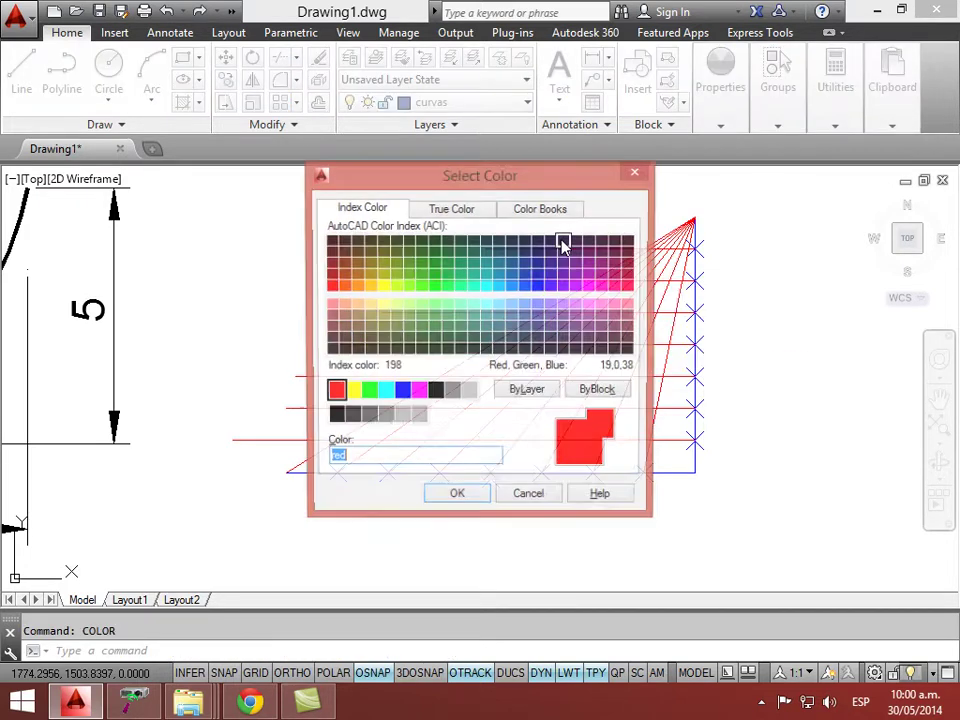
left_click(540, 391)
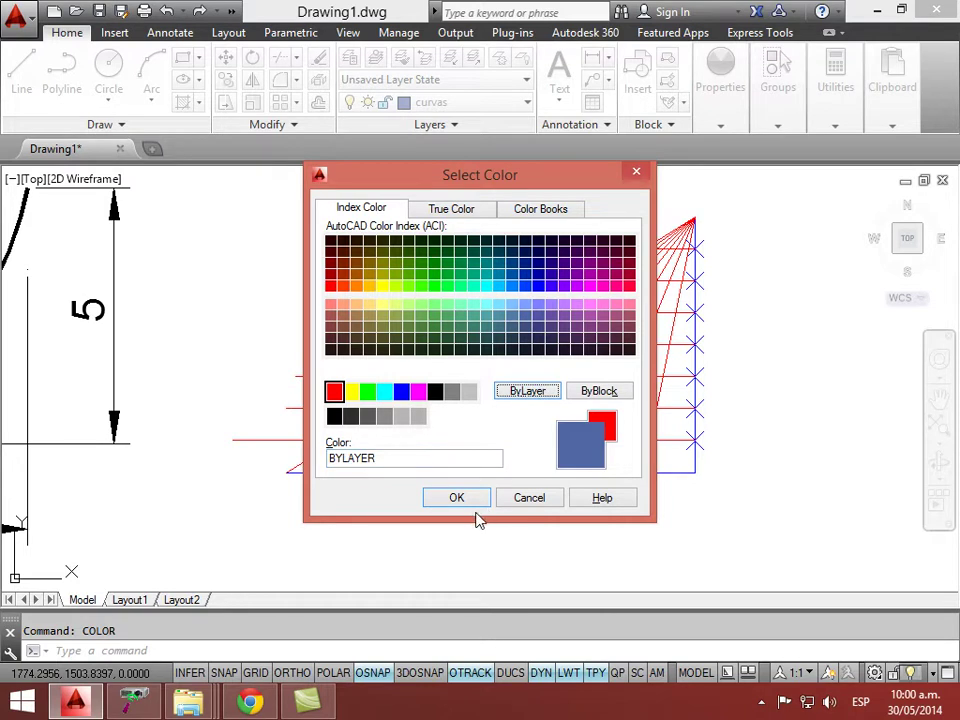
left_click(462, 500)
type("spl")
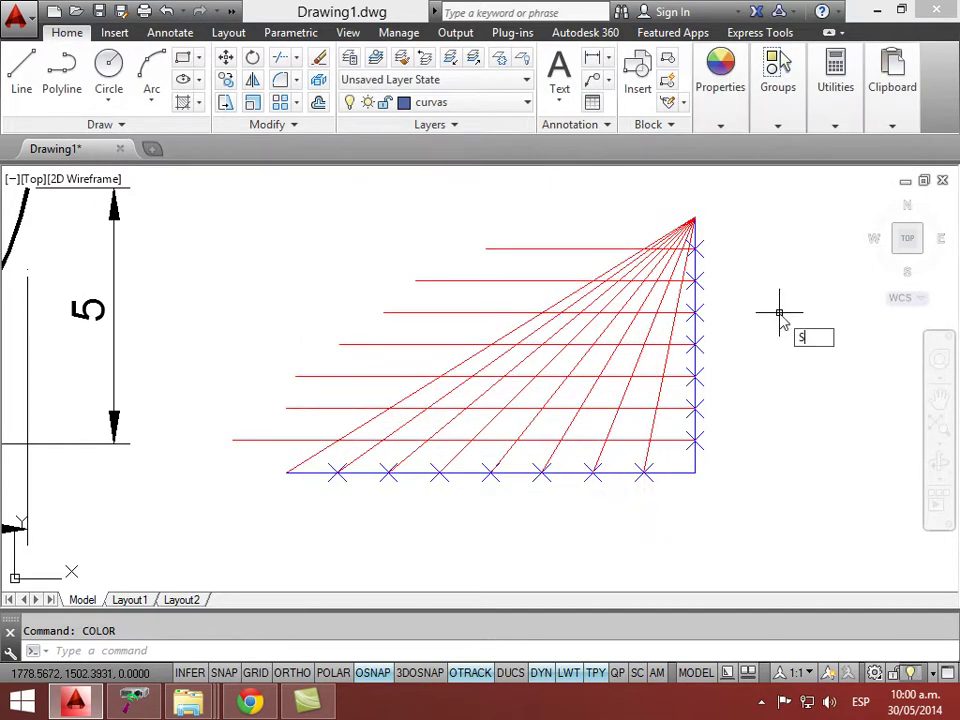
key("Return")
left_click(694, 218)
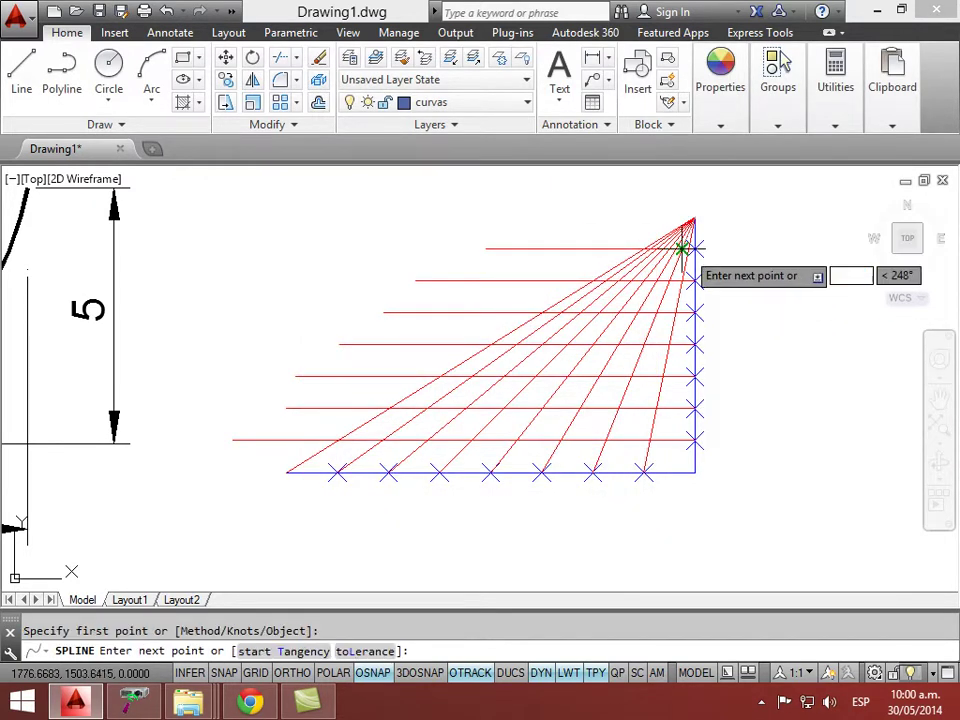
left_click(695, 248)
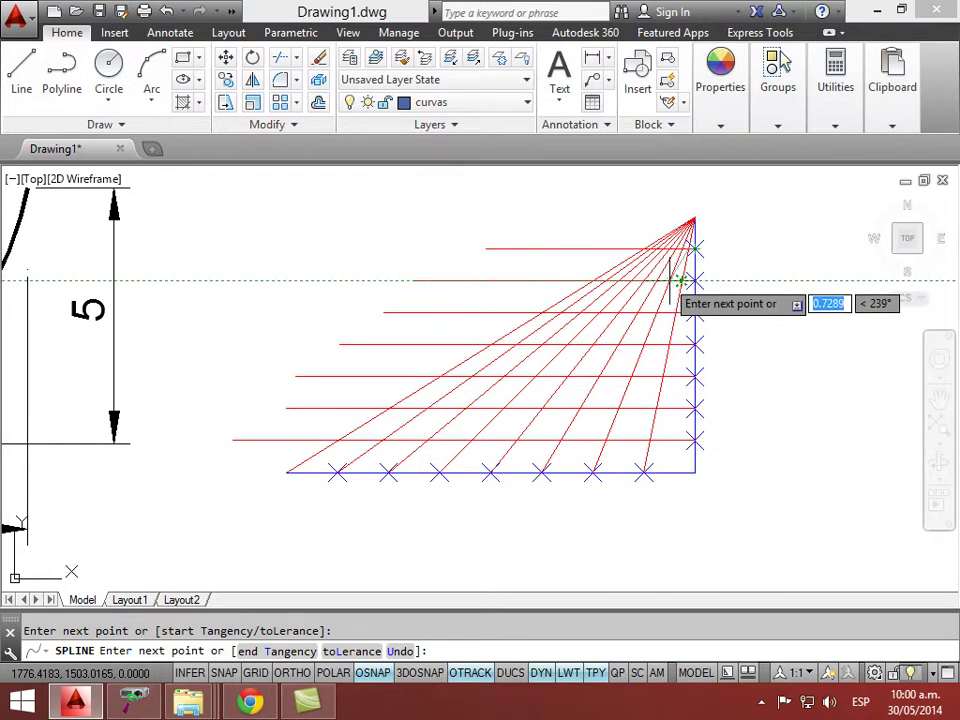
left_click(681, 281)
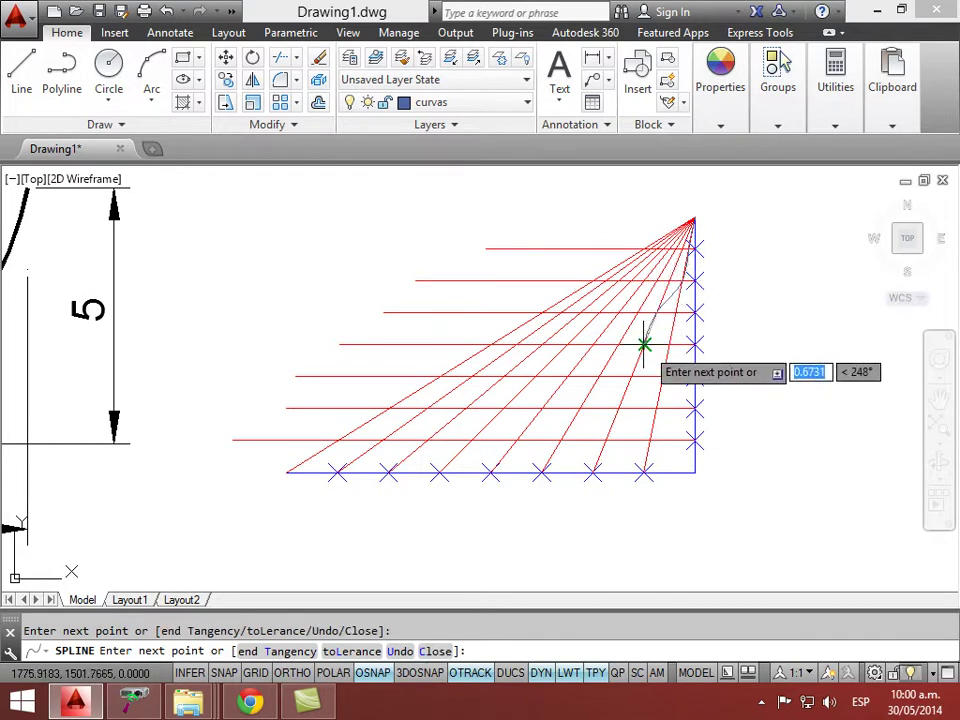
key("Escape")
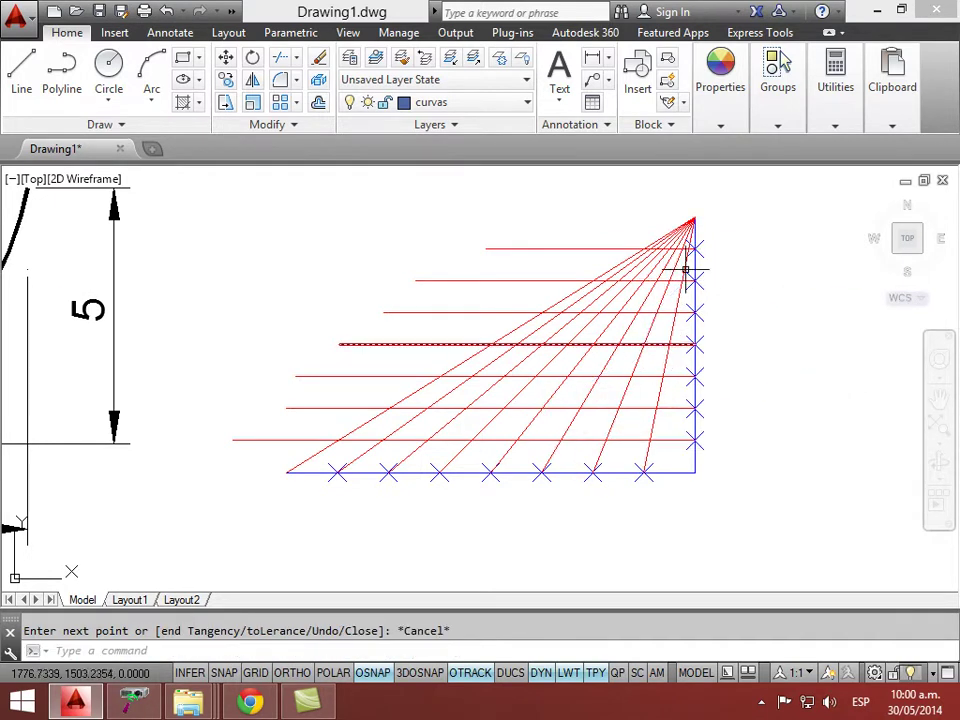
- Draw a spline from the rays' apex through the successive ray and horizontal line intersections to the far end of the blue baseline
type("spl")
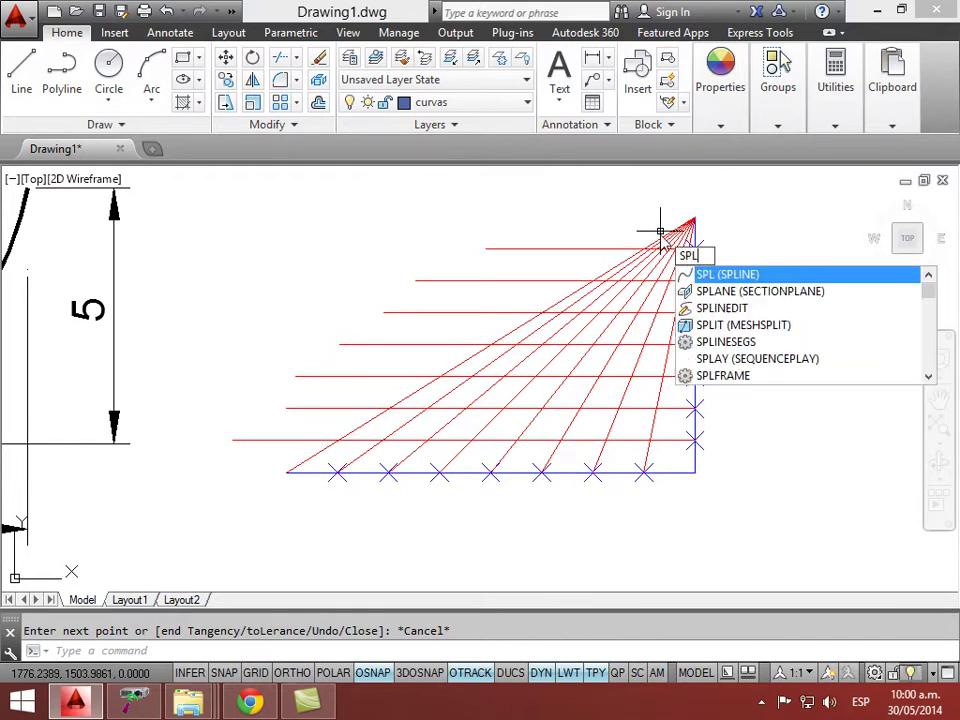
key("Return")
left_click(692, 218)
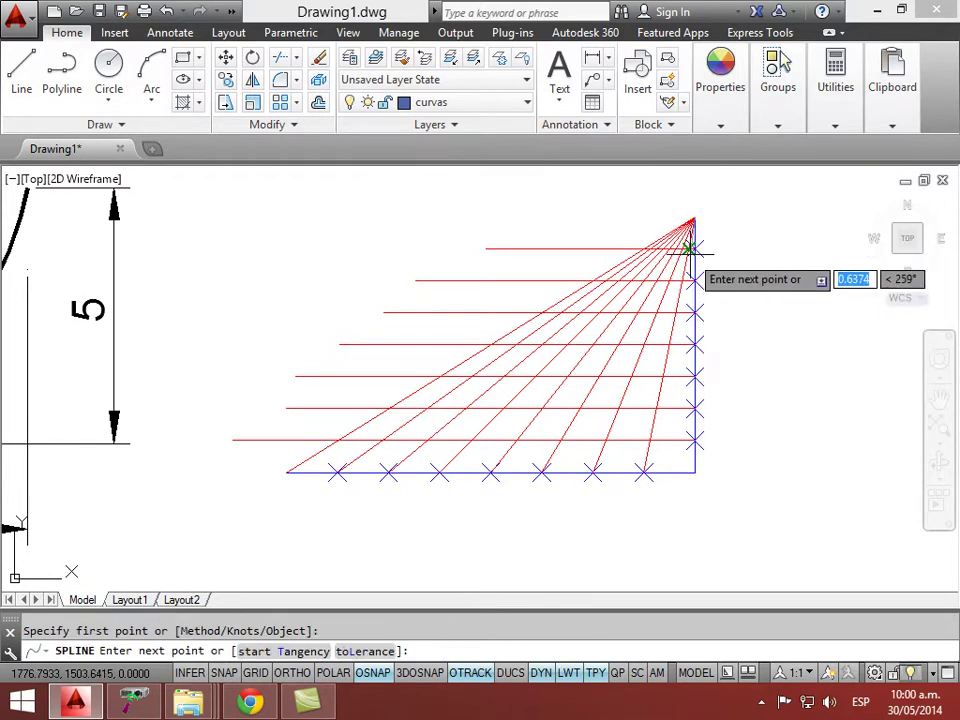
left_click(690, 248)
left_click(668, 280)
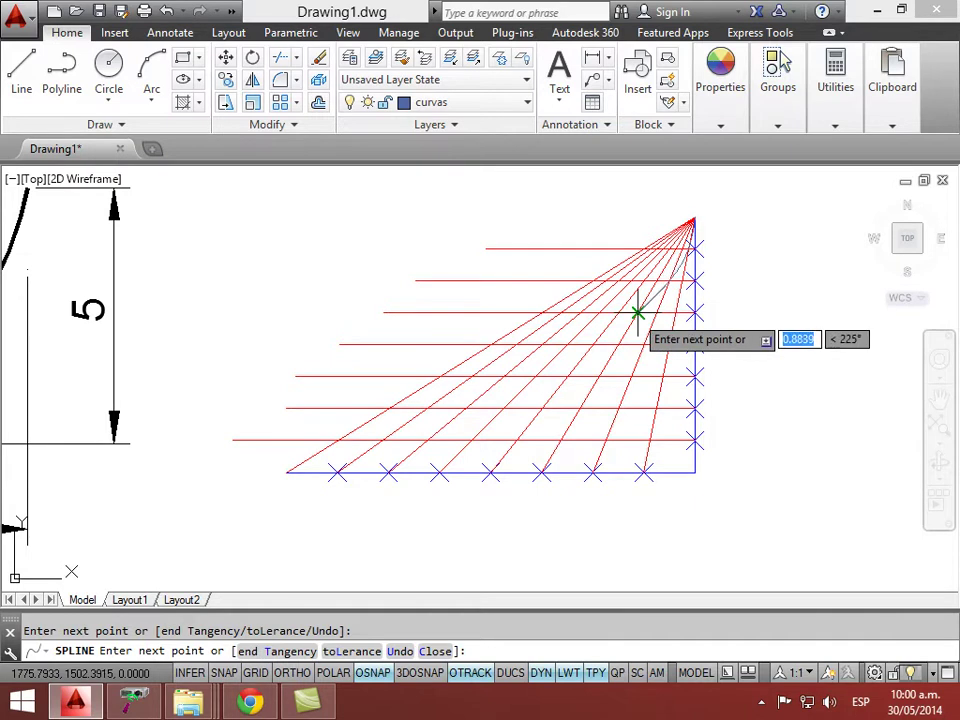
left_click(636, 312)
left_click(592, 344)
left_click(536, 376)
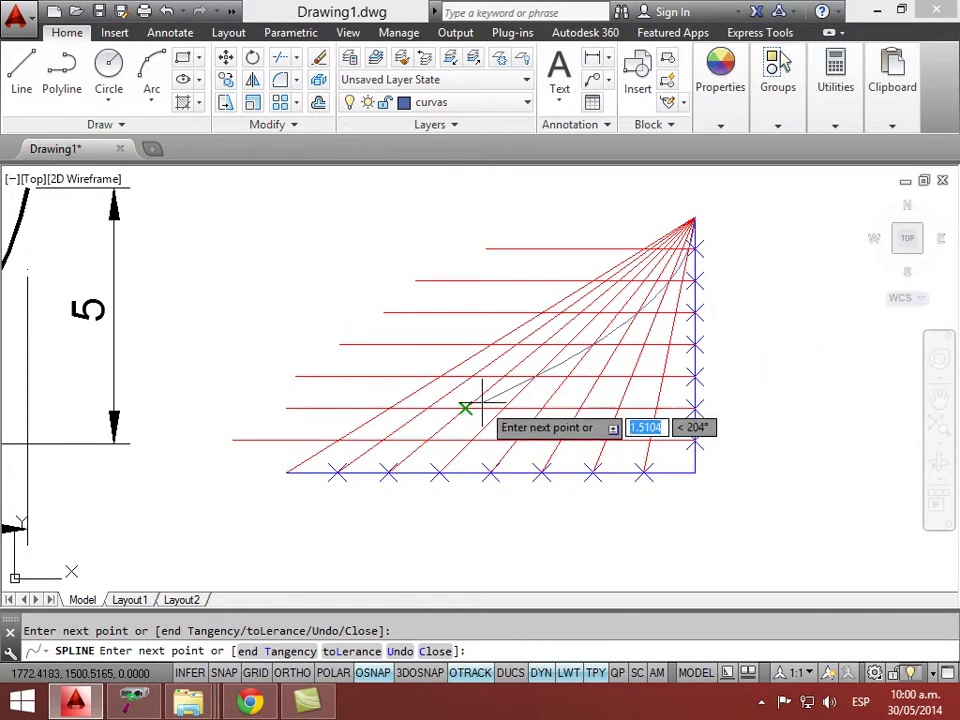
left_click(470, 408)
left_click(385, 440)
left_click(286, 472)
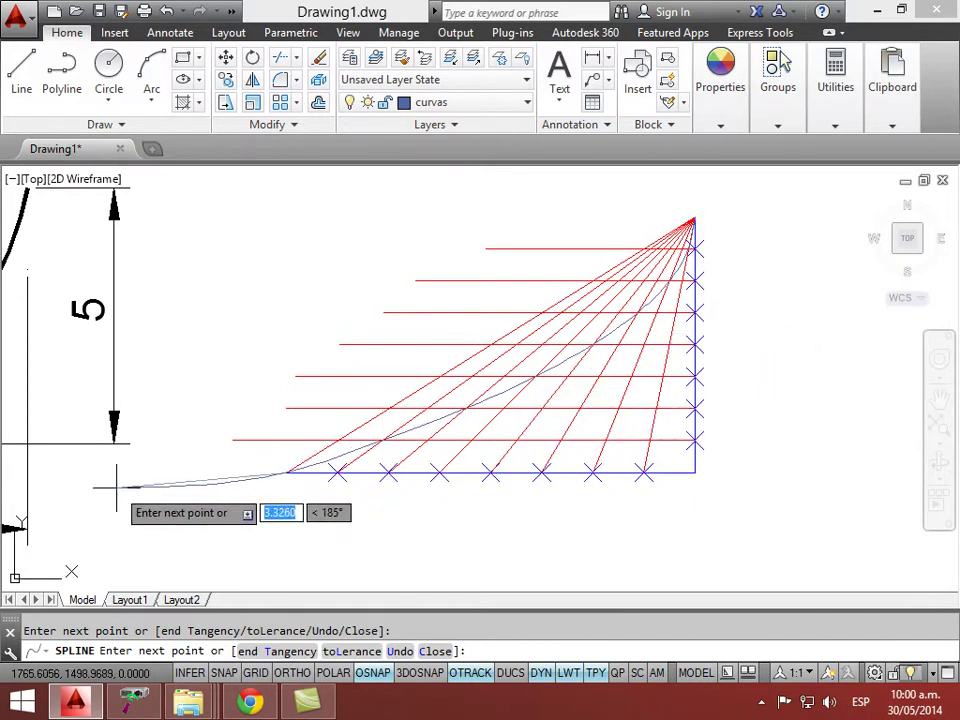
key("Return")
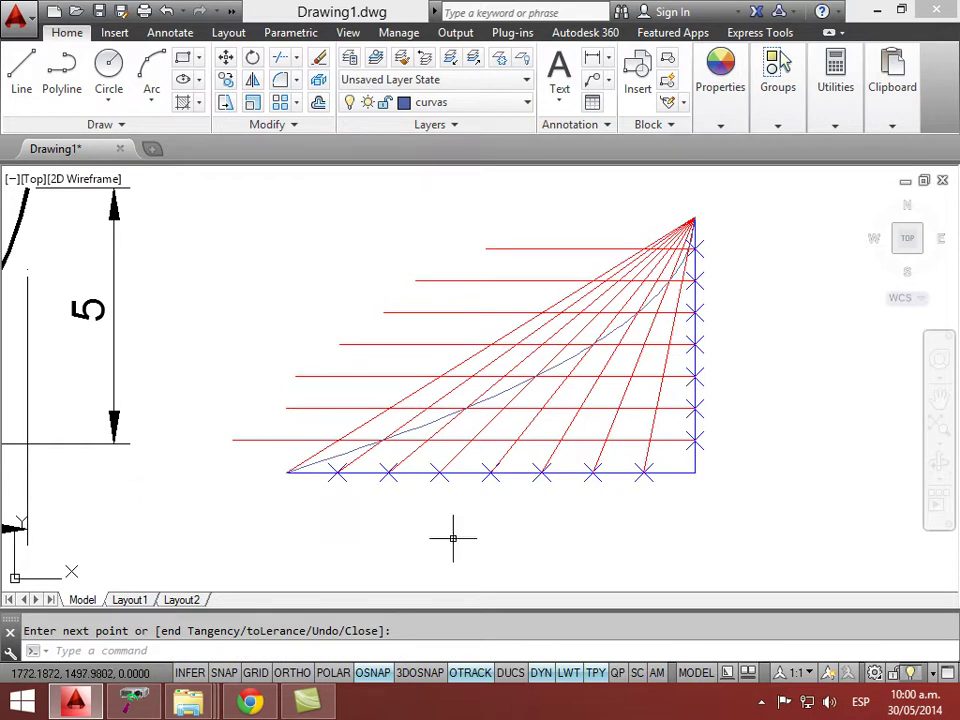
- Set the new spline's lineweight to 0.53 mm and show it with lineweight display on
left_click(568, 673)
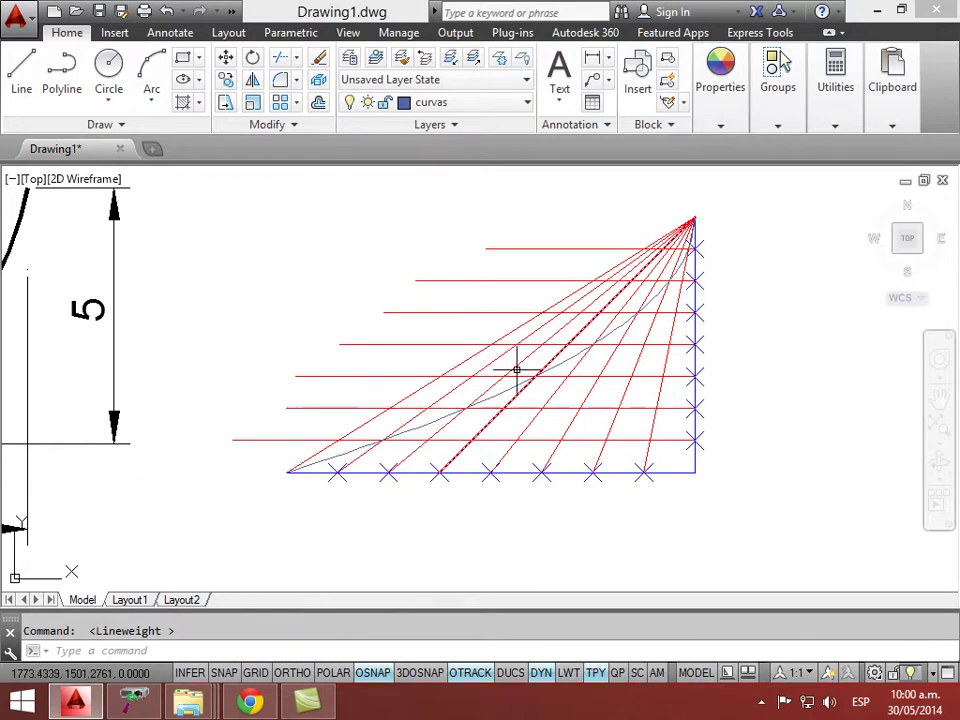
scroll(583, 371, "up", 2)
left_click(559, 343)
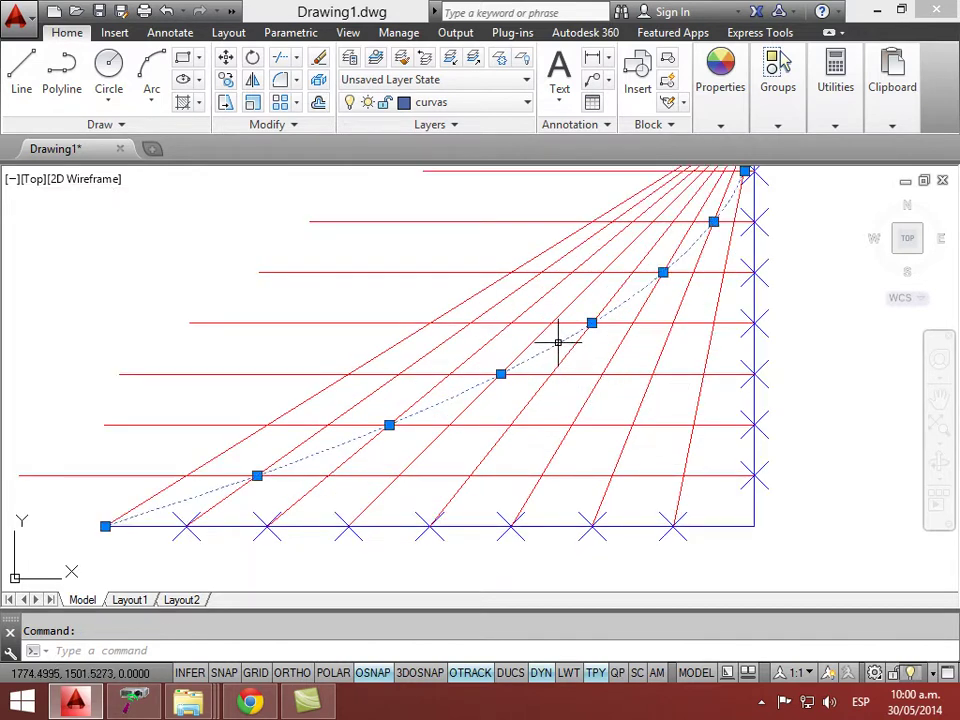
middle_click_drag(754, 261, 741, 294)
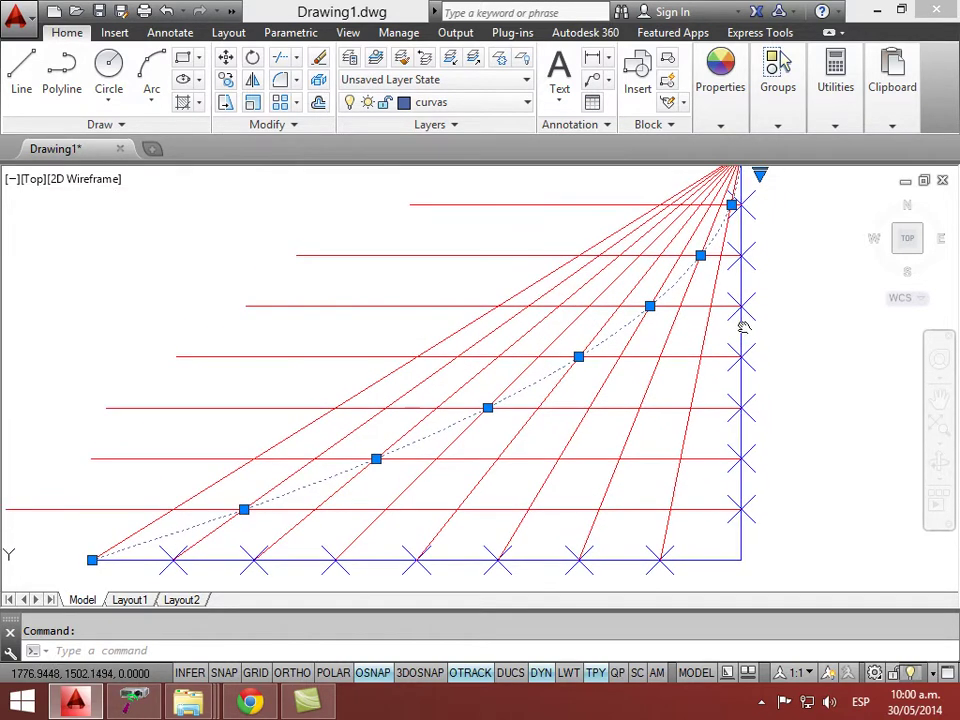
left_click(735, 121)
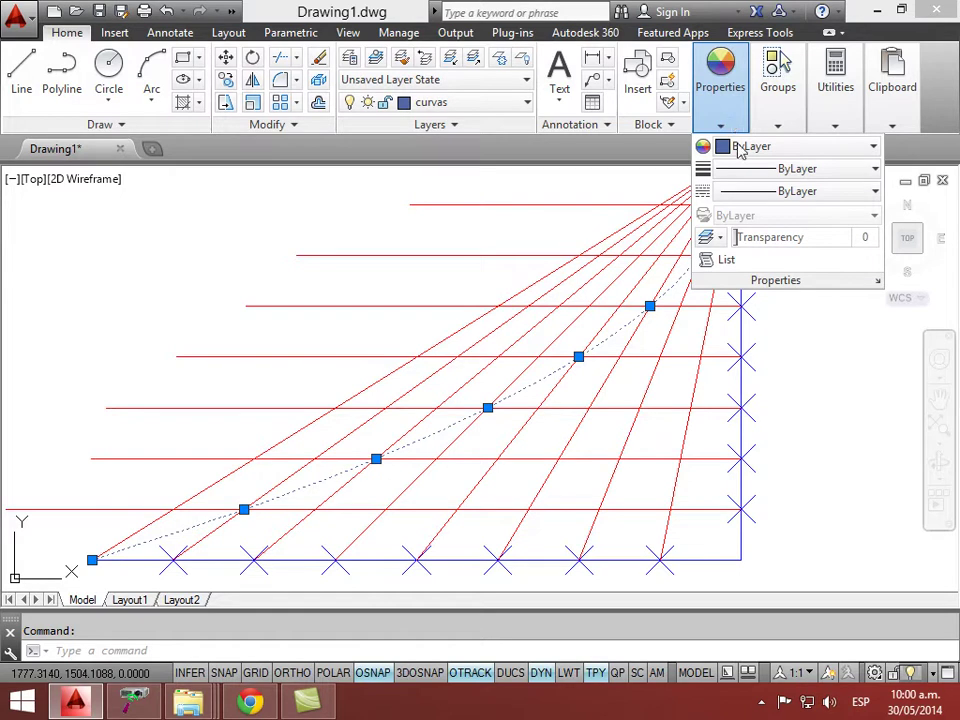
left_click(750, 170)
scroll(800, 355, "down", 3)
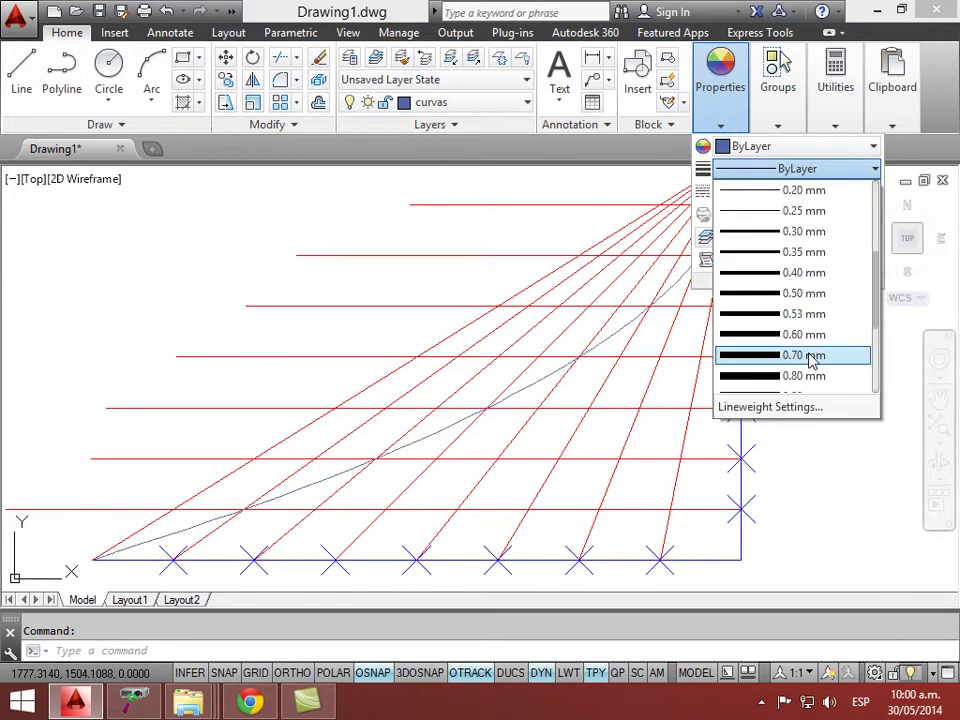
left_click(800, 314)
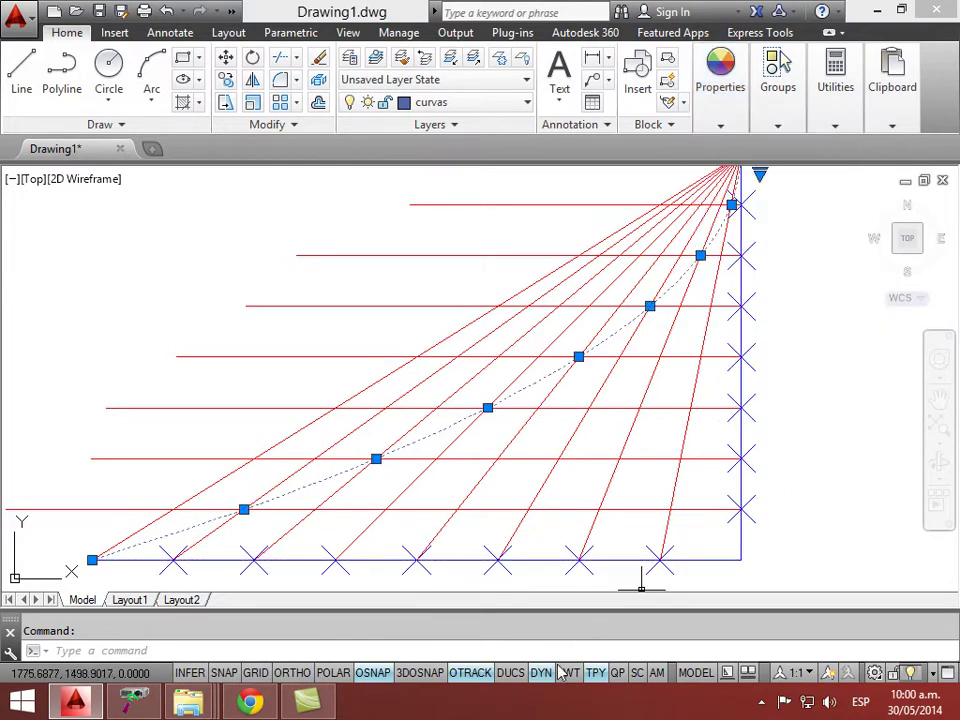
key("Escape")
scroll(800, 424, "down", 2)
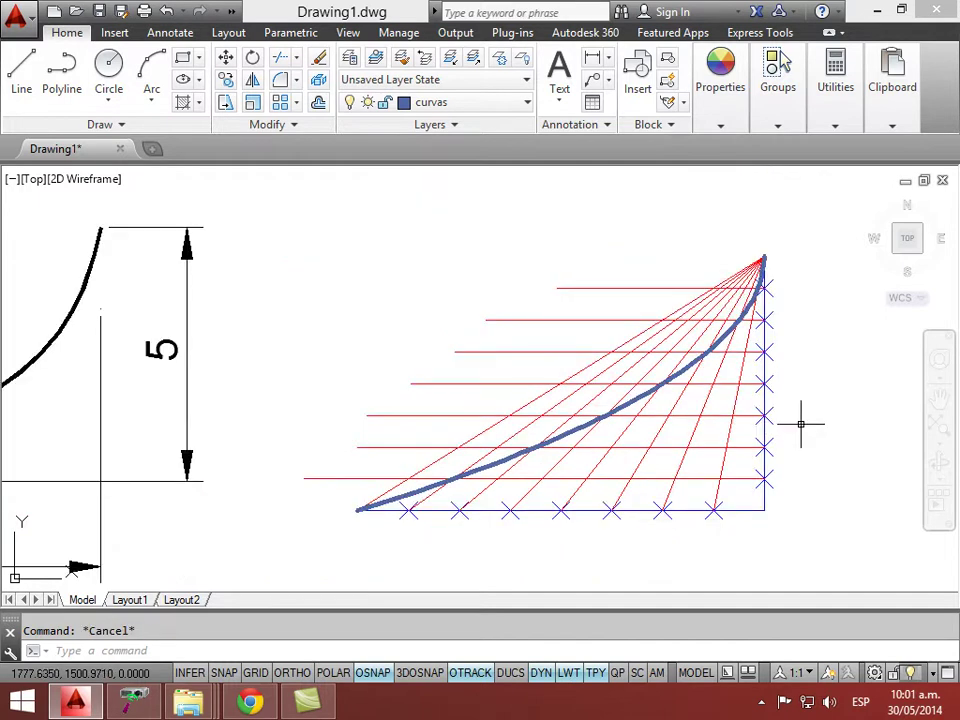
middle_click_drag(800, 424, 765, 426)
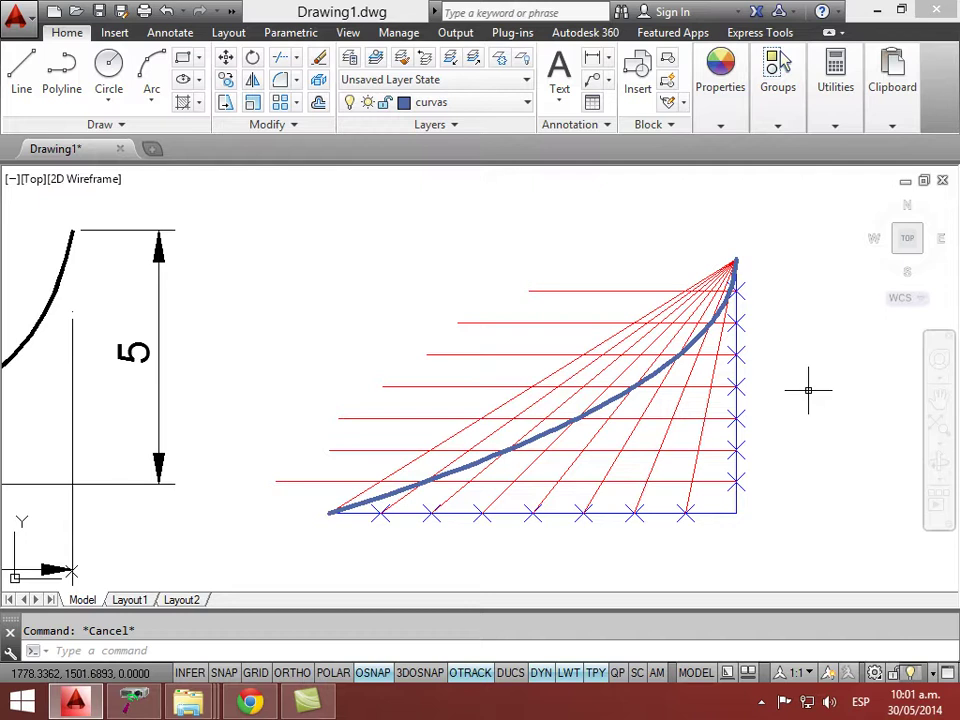
- Draw a separate vertical line in the empty space above the construction with Ortho on
mouse_move(769, 405)
middle_mouse_down()
mouse_move(688, 388)
mouse_move(461, 401)
mouse_move(594, 538)
middle_mouse_up()
middle_click_drag(559, 255, 583, 305)
key("Return")
left_click(617, 323)
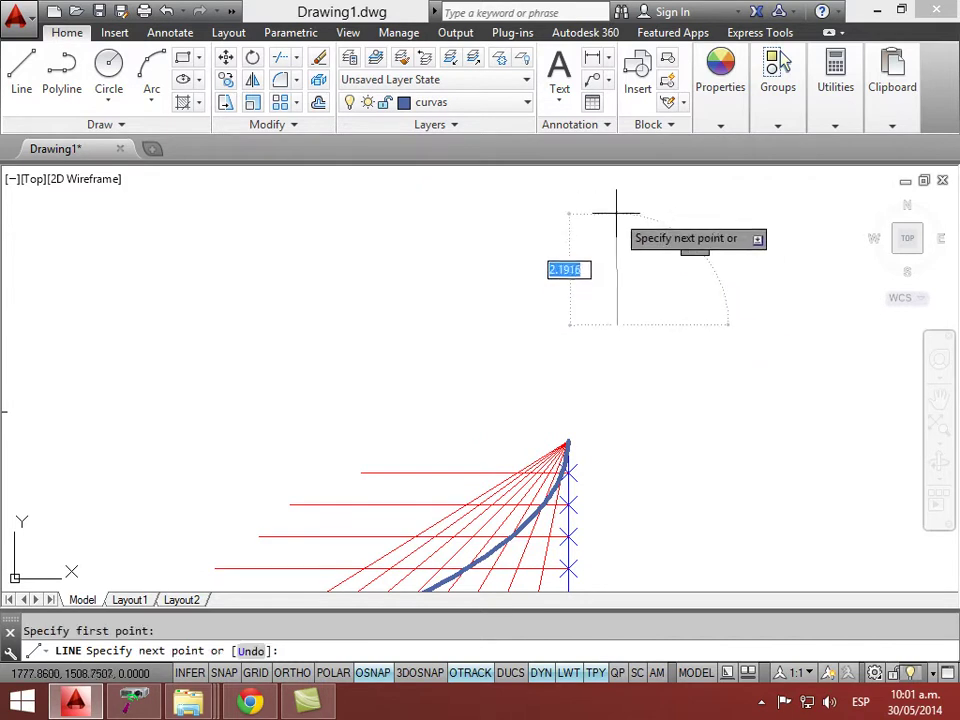
key("F8")
middle_click_drag(621, 204, 619, 221)
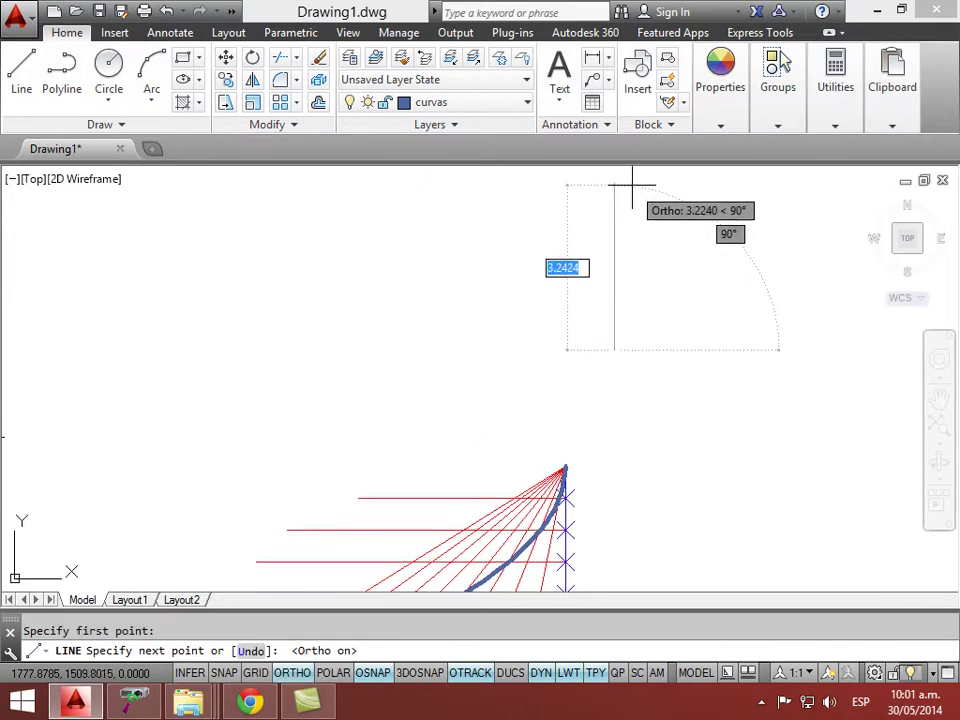
key("Escape")
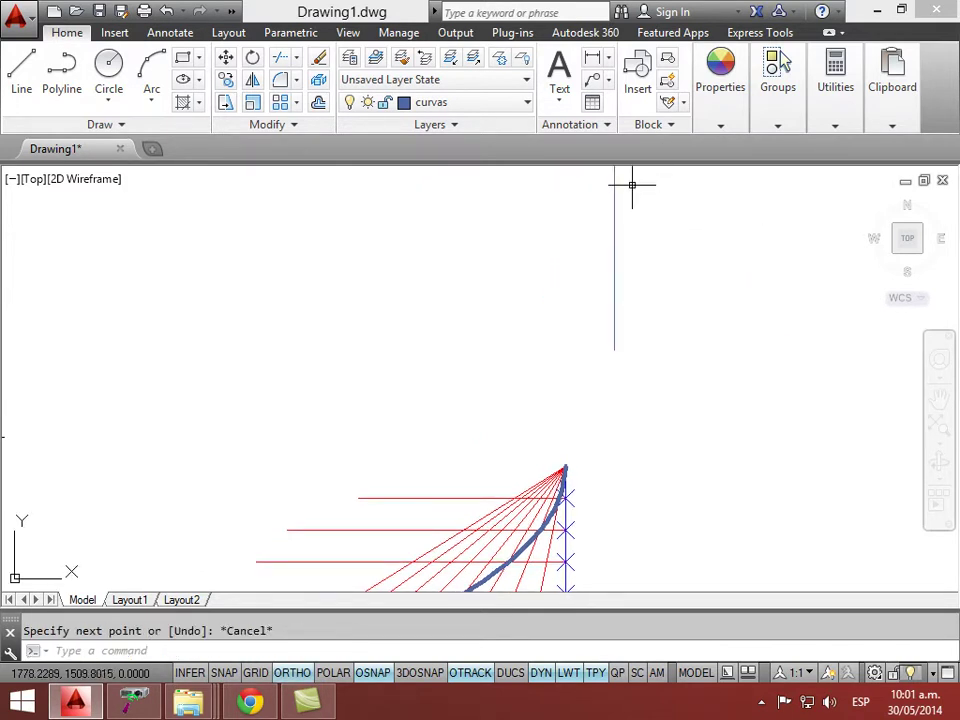
- Match the separate vertical line's properties to the construction's blue vertical axis line
middle_click_drag(630, 180, 666, 319)
left_click(898, 122)
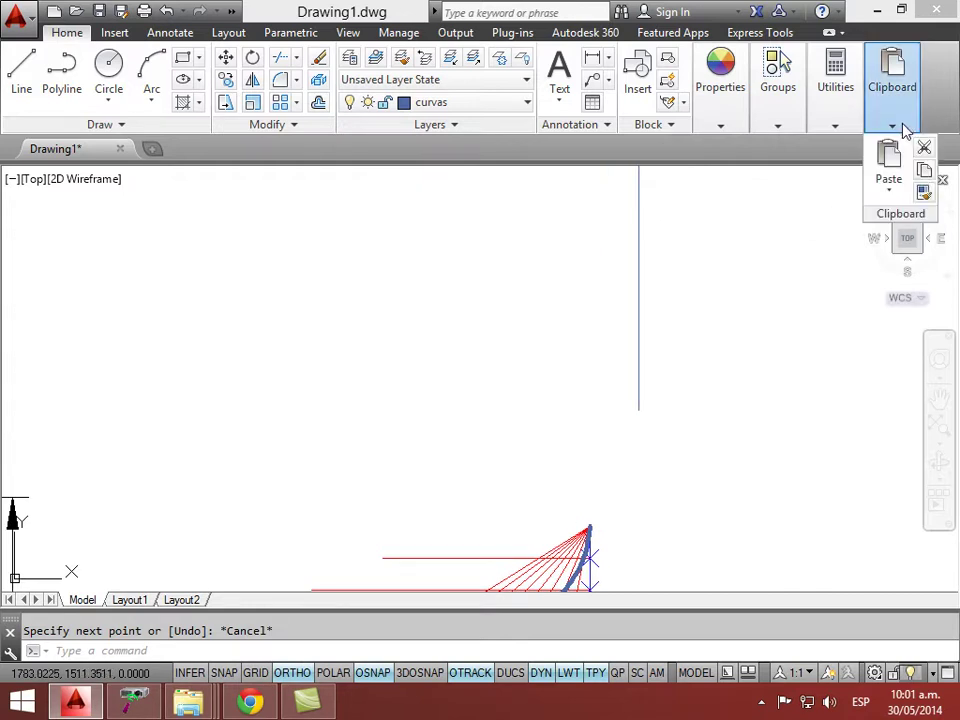
left_click(923, 191)
left_click(589, 578)
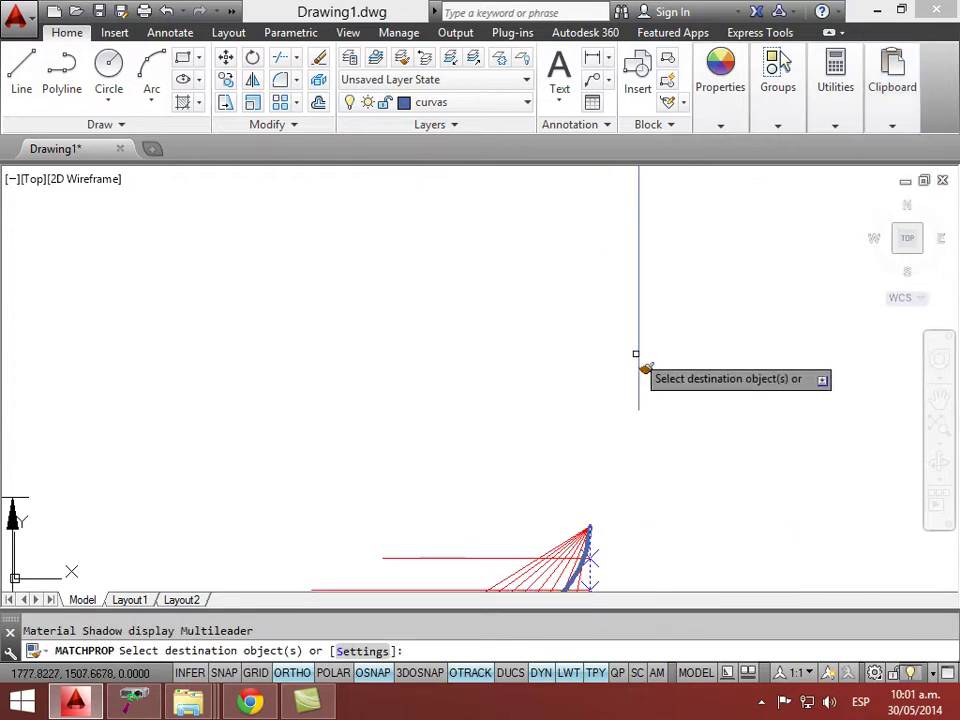
key("Escape")
middle_click_drag(626, 300, 643, 339)
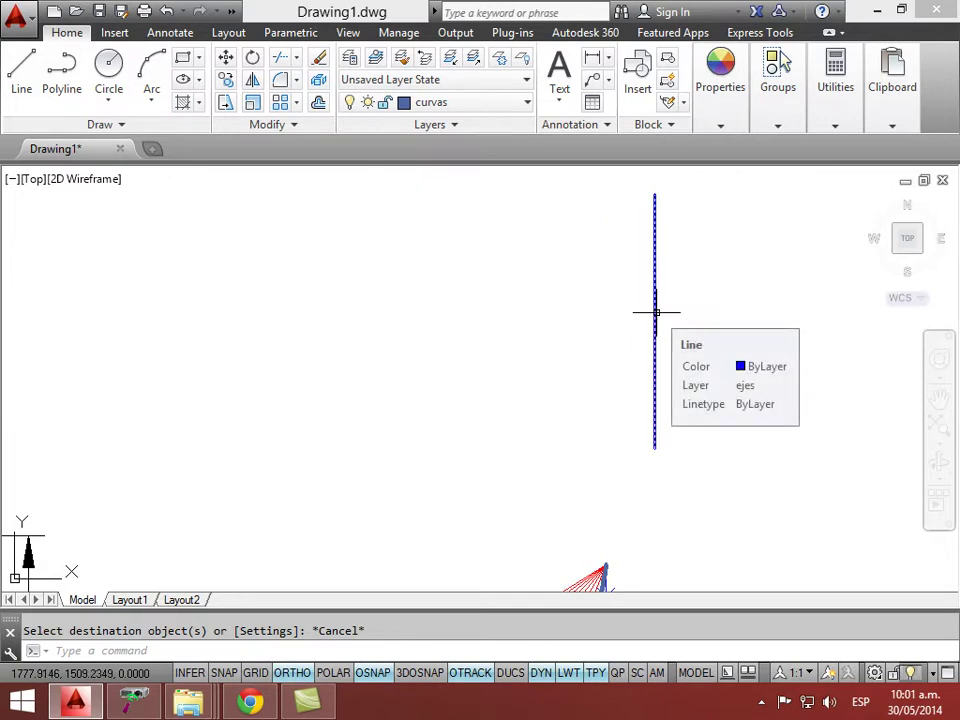
- Divide the separate vertical line into 7 equal segments
type("divi")
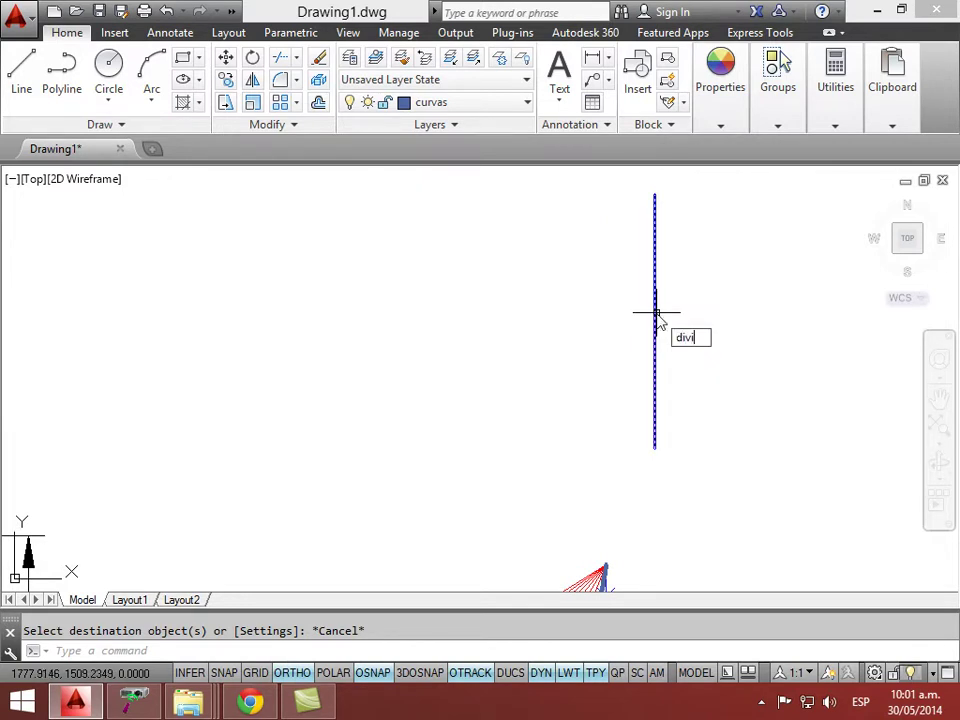
key("Return")
type("1")
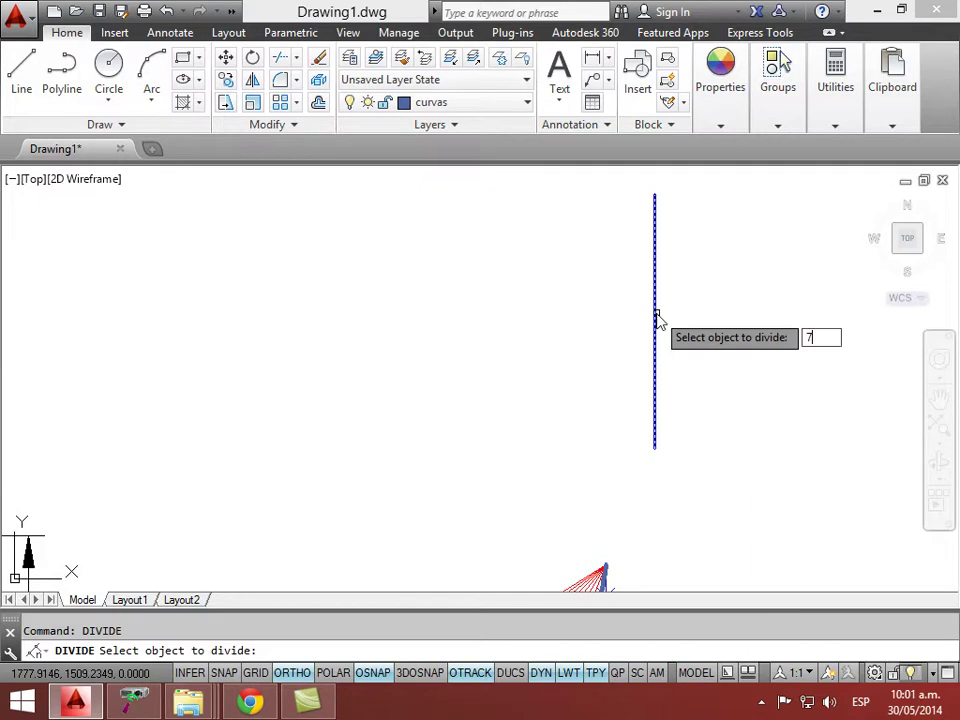
key("Return")
key("Return")
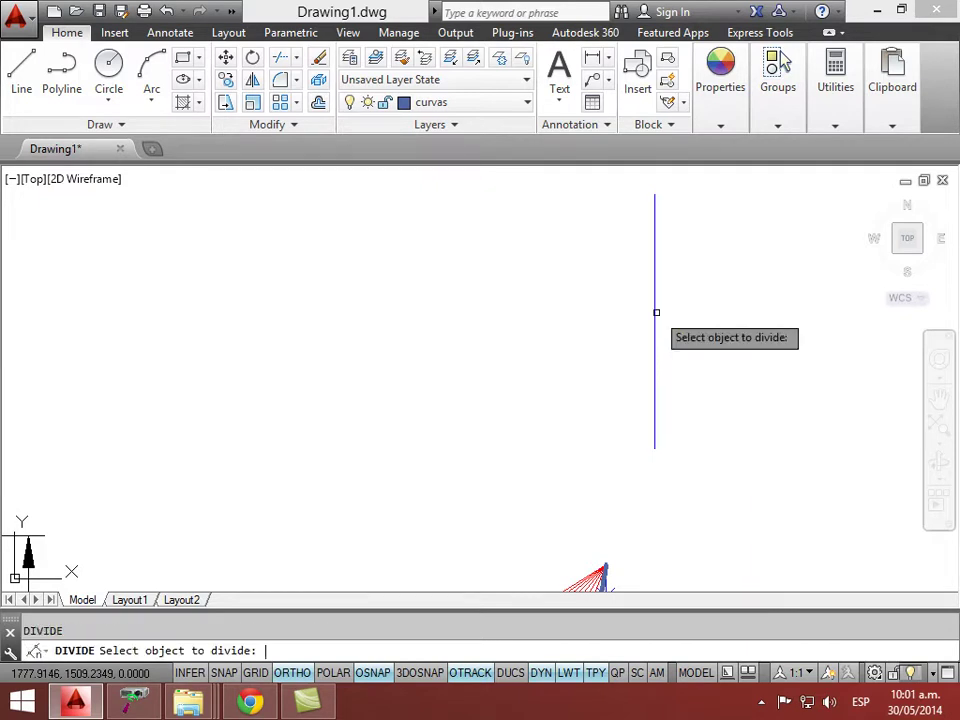
left_click(655, 312)
type("7")
key("Return")
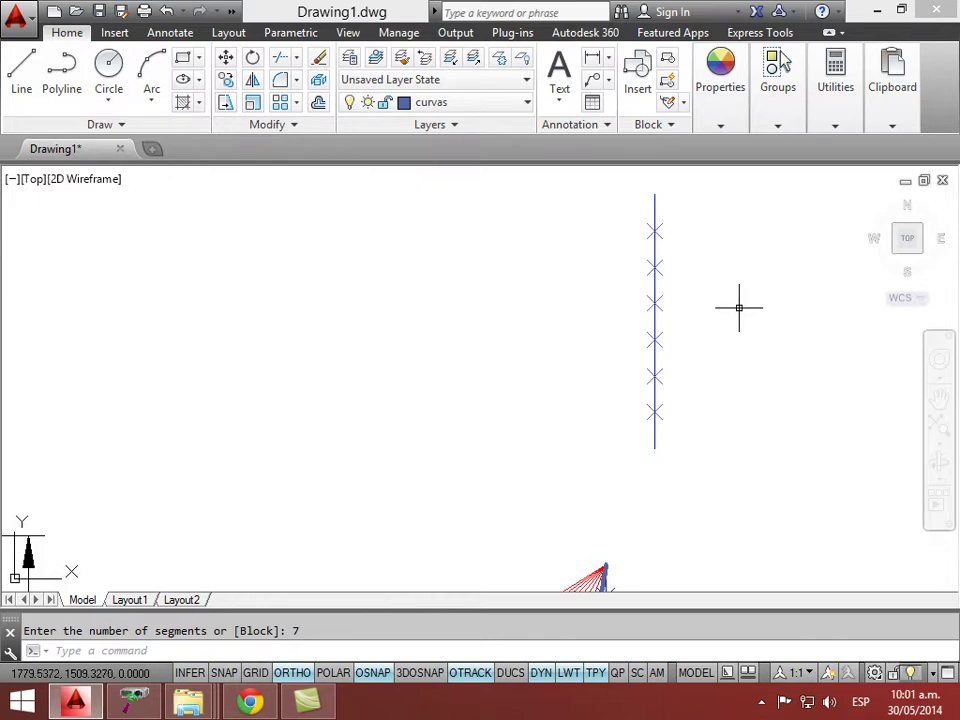
- Compare the finished curve and its construction divisions with the divided vertical line above it
scroll(688, 339, "down", 5)
scroll(624, 416, "up", 4)
scroll(690, 392, "up", 2)
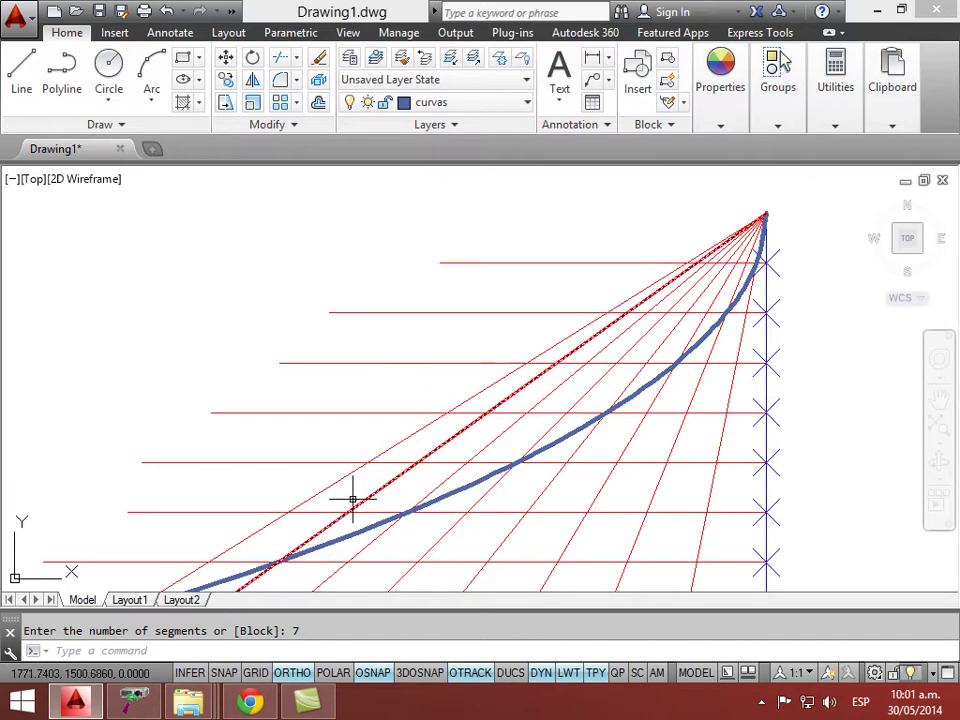
mouse_move(670, 330)
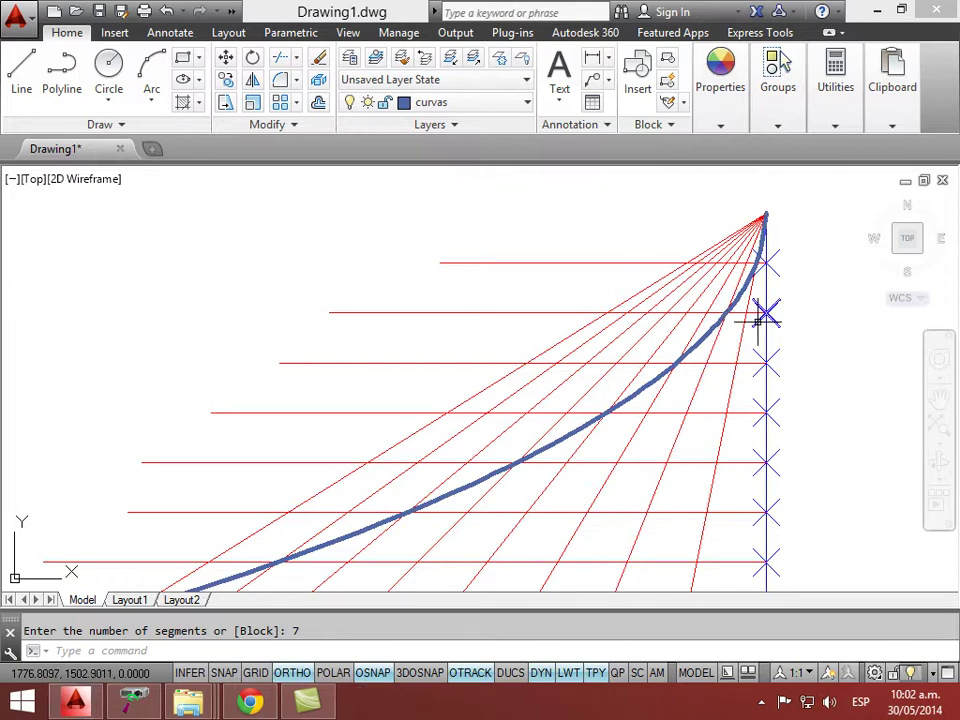
scroll(752, 322, "down", 2)
middle_click_drag(771, 300, 675, 476)
scroll(690, 446, "up", 1)
middle_click_drag(700, 352, 667, 386)
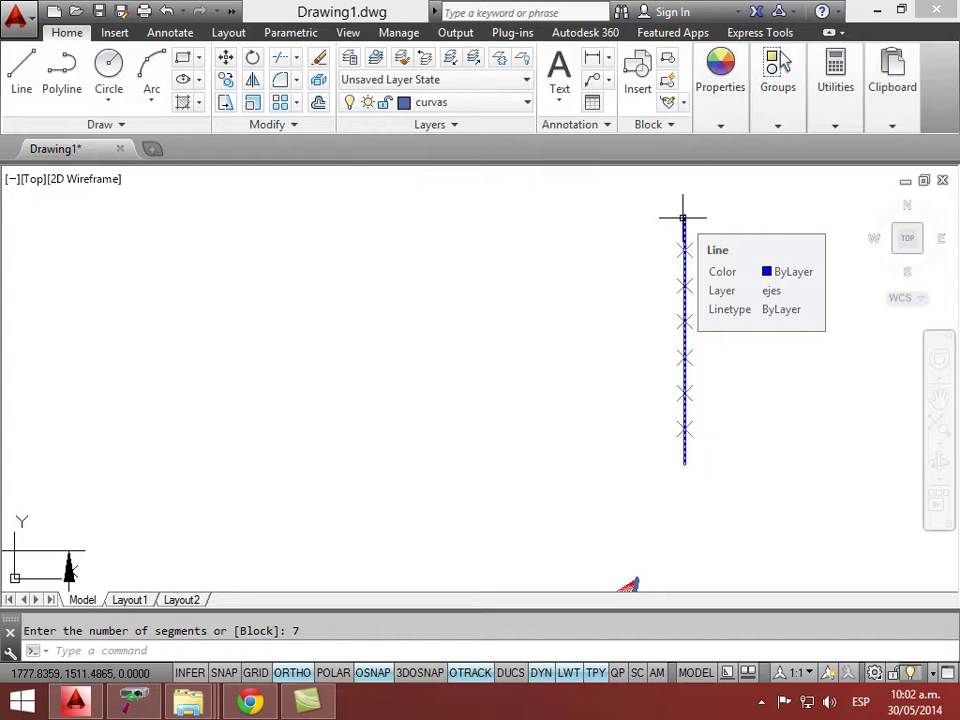
mouse_move(690, 328)
middle_mouse_down()
mouse_move(696, 231)
mouse_move(704, 316)
middle_mouse_up()
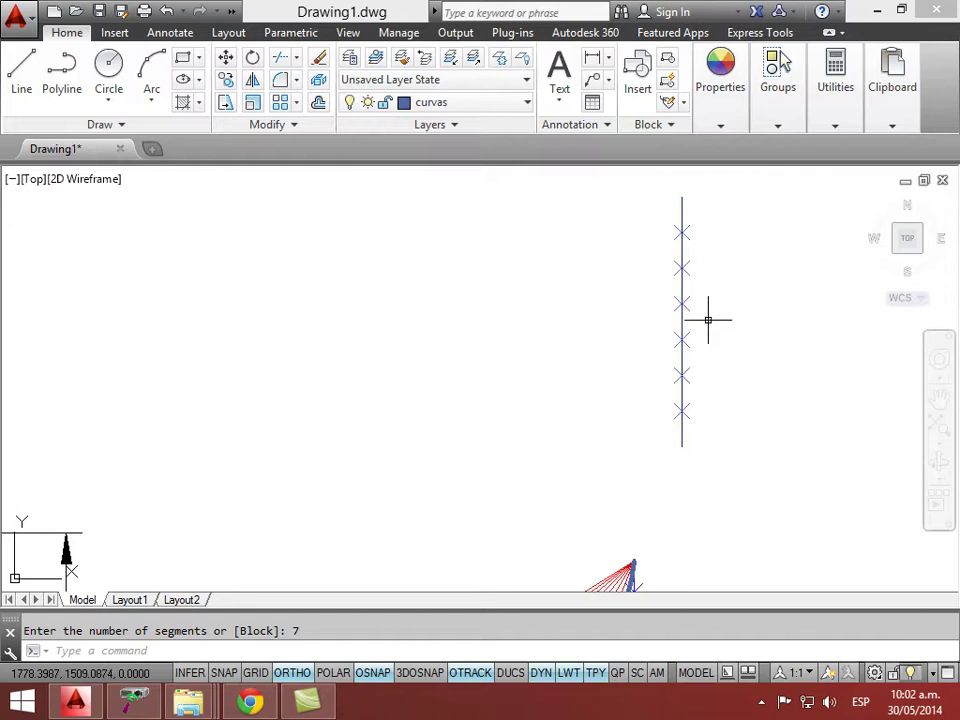
- Erase the divided vertical line above the construction together with its division points
left_click(692, 197)
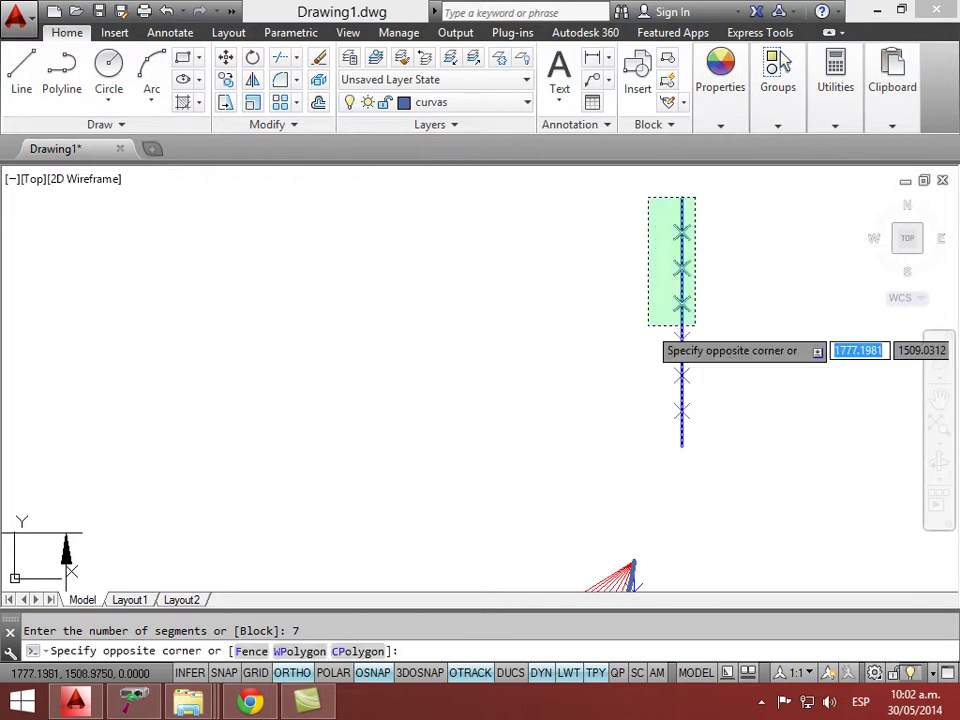
left_click(642, 421)
key("Delete")
- Draw a vertical line 5 units long in the empty space above the construction
type("l")
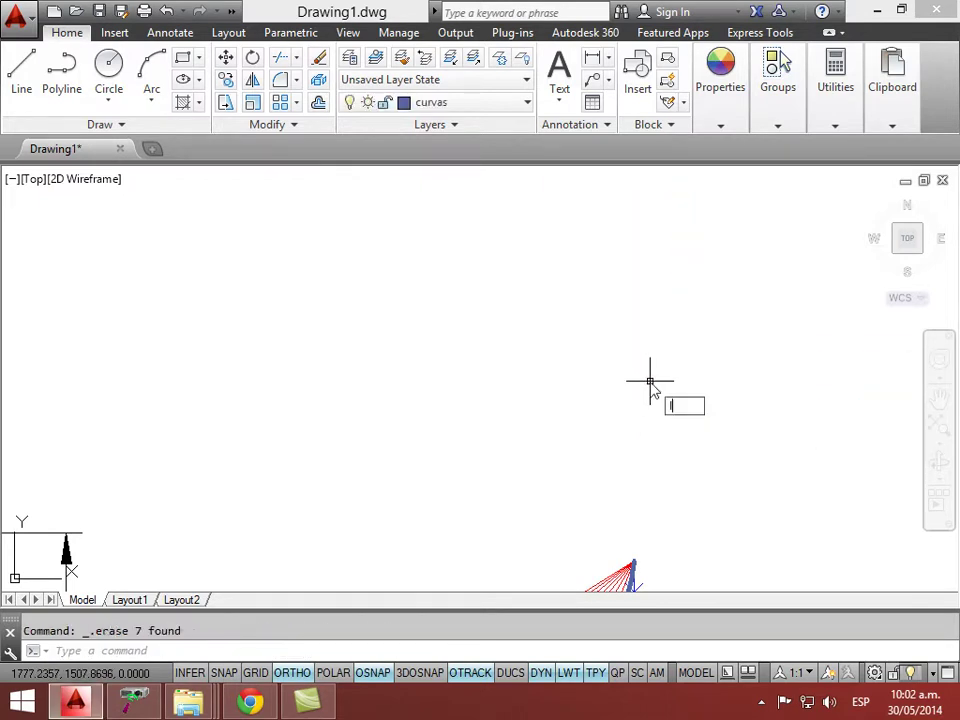
key("Return")
left_click(659, 490)
type("6")
key("Return")
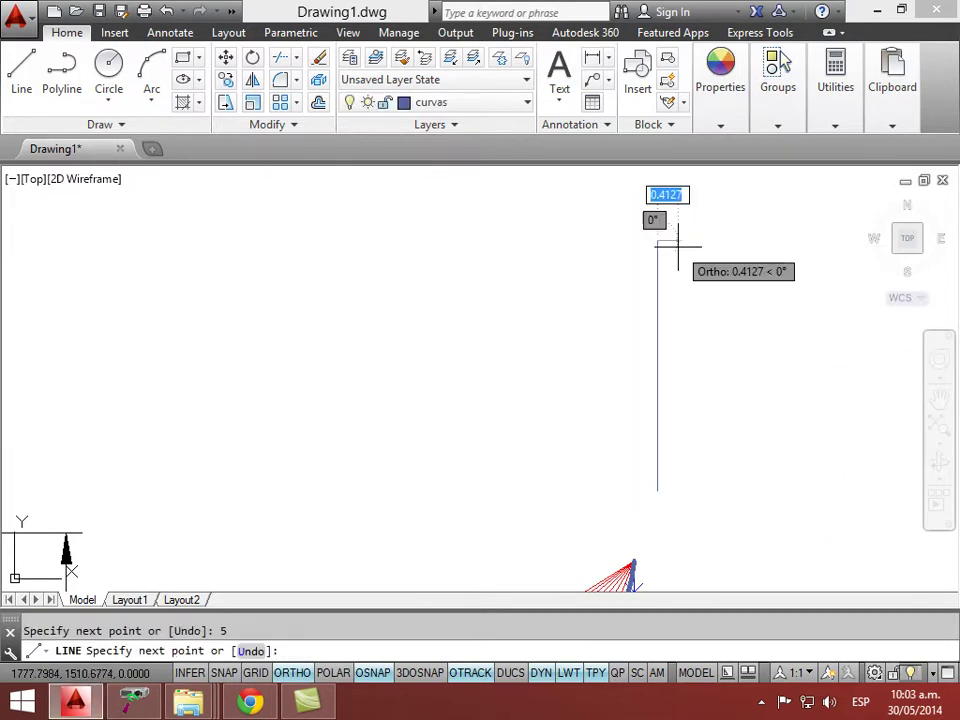
key("Escape")
- Divide the redrawn vertical line into 7 equal segments
type("divid")
key("Return")
left_click(657, 283)
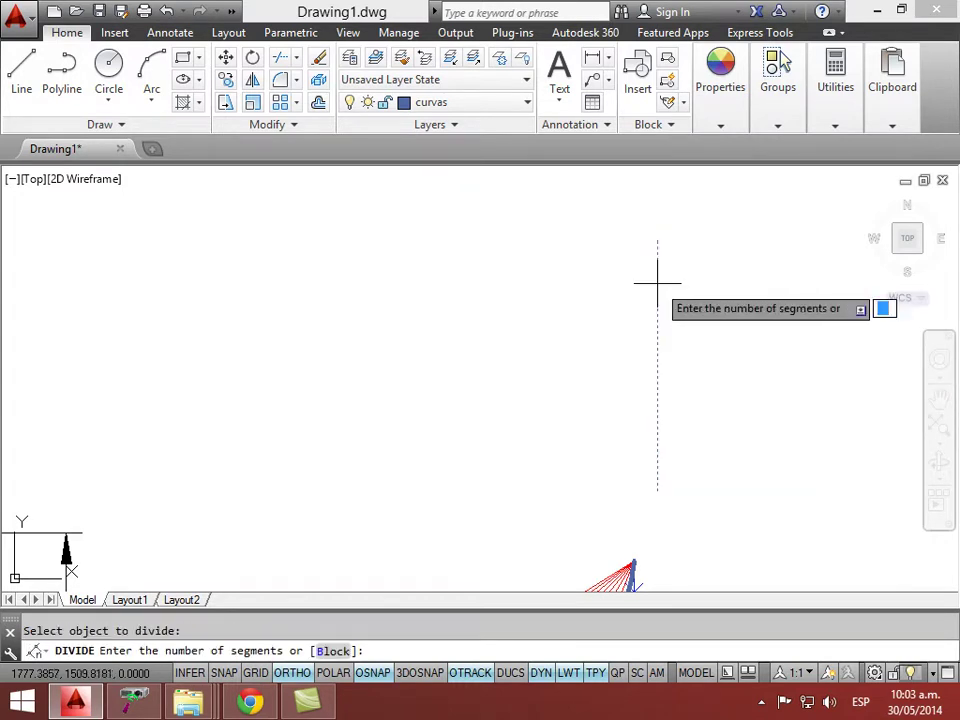
type("7")
key("Return")
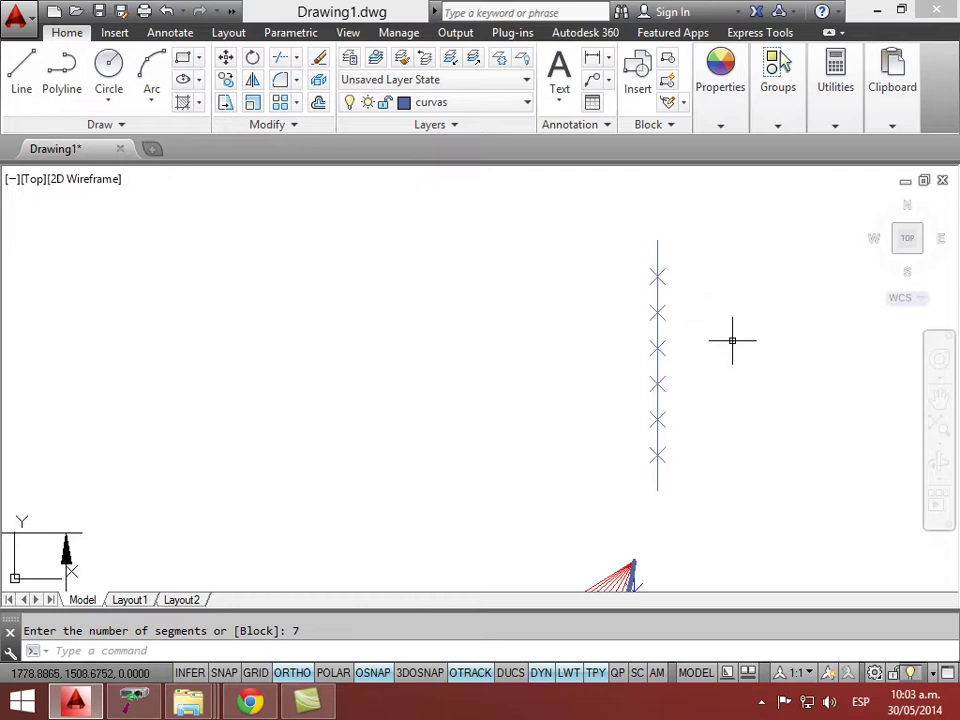
- Match the properties of the blue axis line in the construction below onto the divided vertical line and its division points
left_click(899, 97)
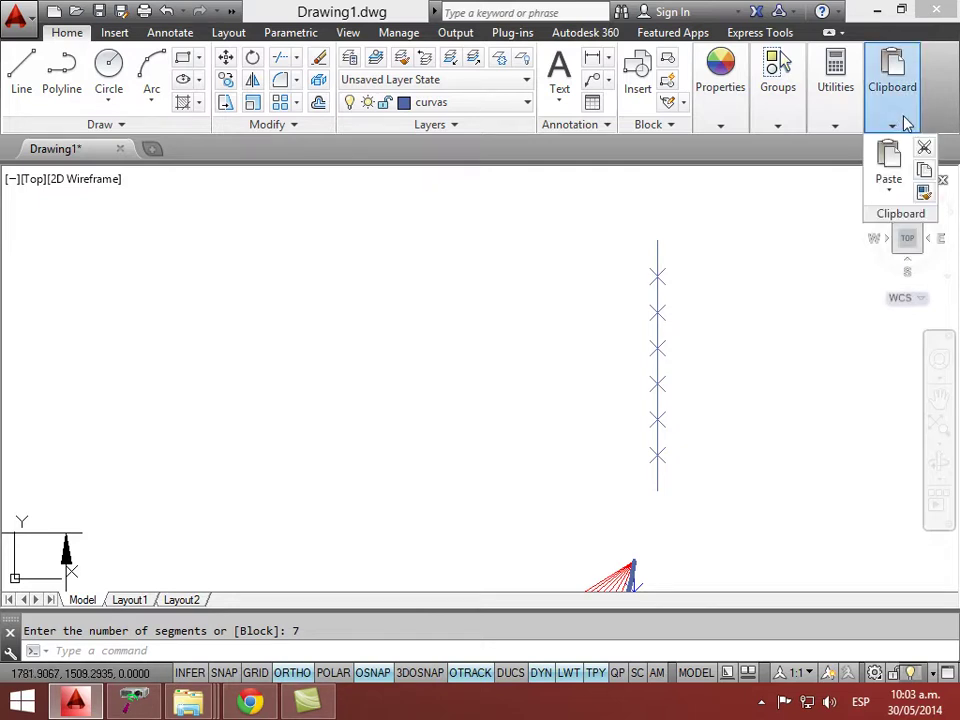
left_click(924, 192)
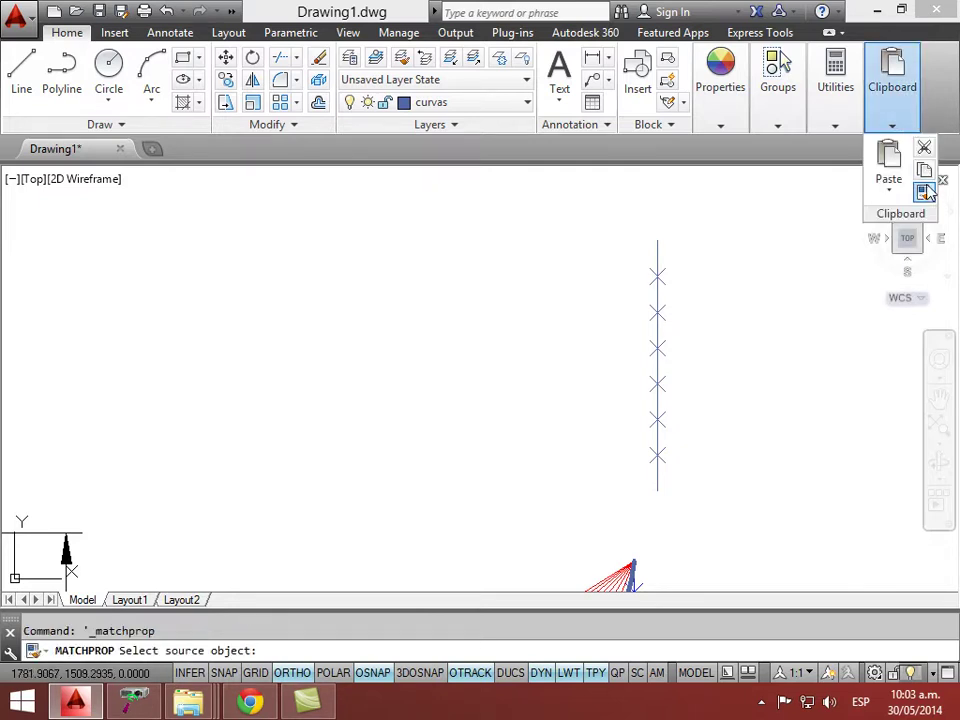
left_click(631, 576)
left_click(660, 481)
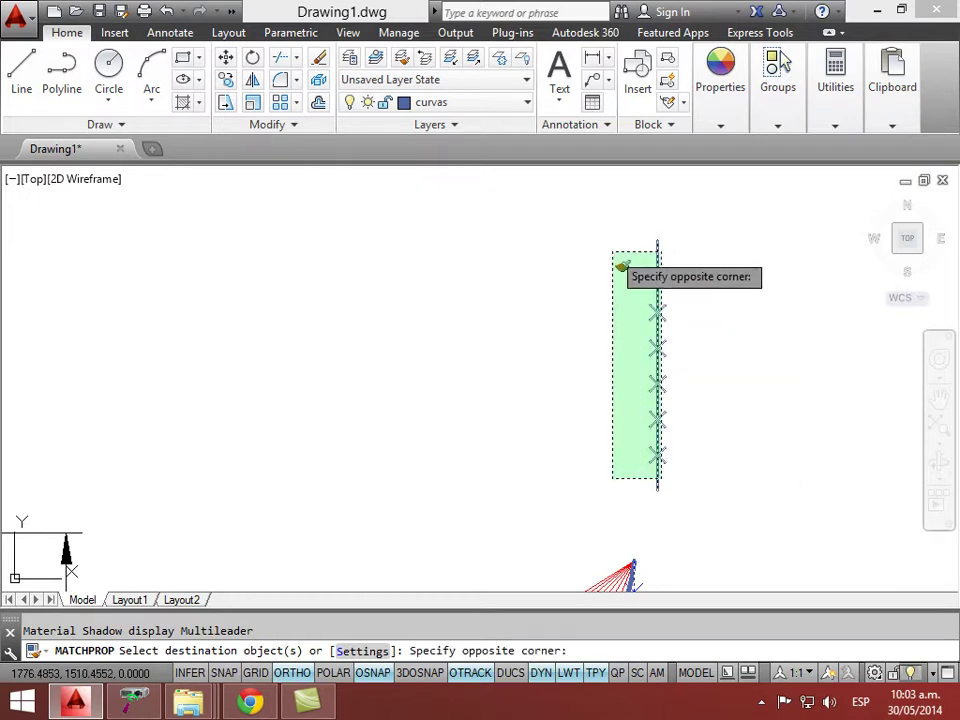
left_click(630, 270)
key("Escape")
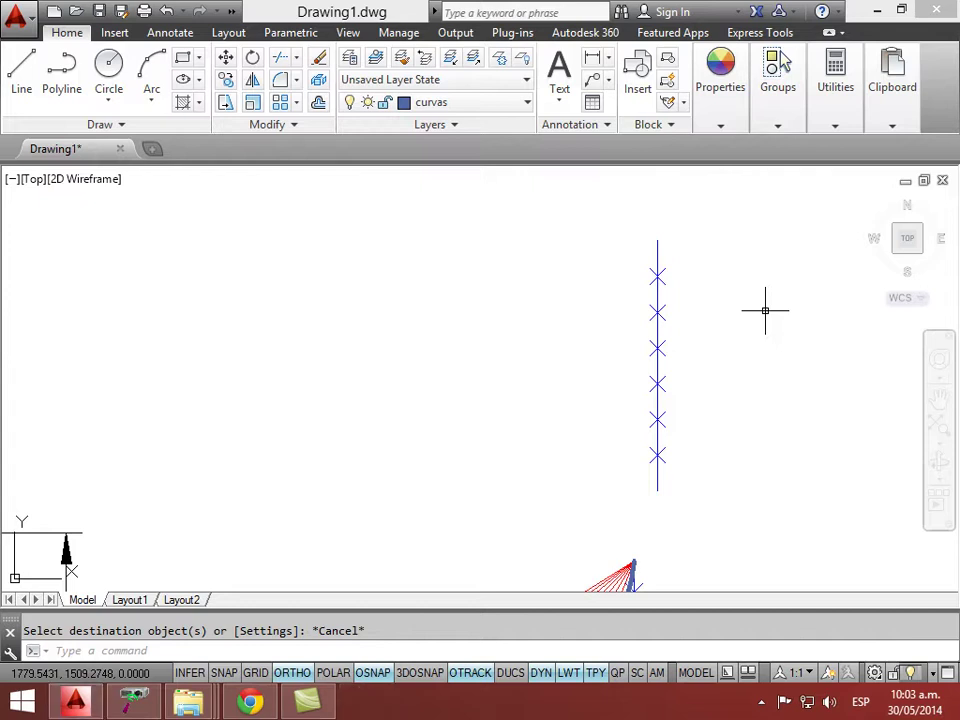
- Regenerate the model while viewing a single division point of the vertical line close up
scroll(745, 290, "up", 15)
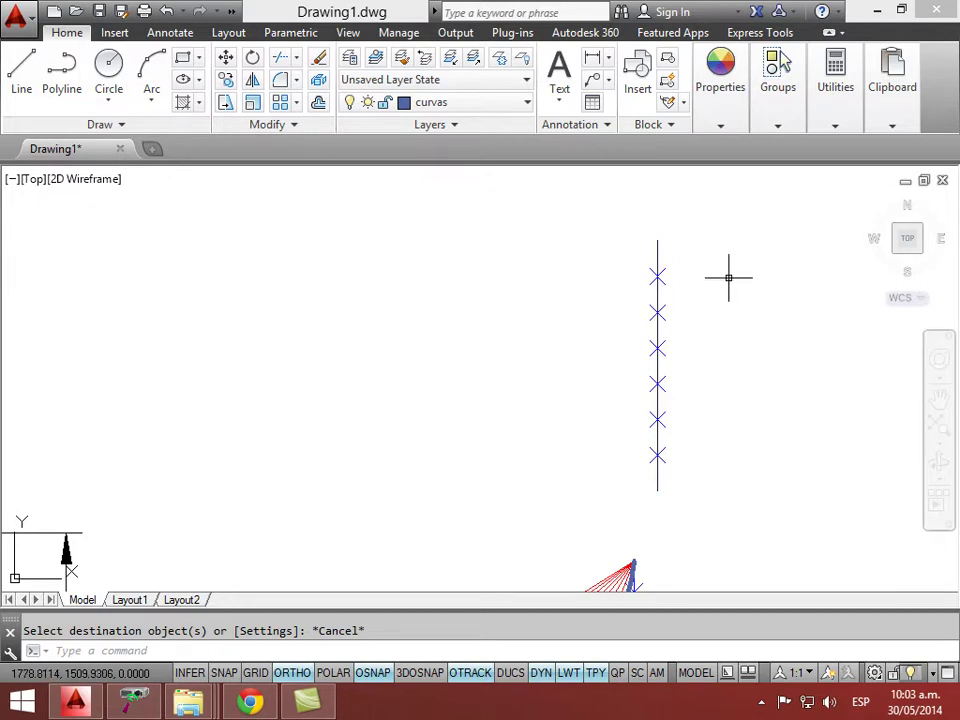
scroll(505, 360, "up", 3)
scroll(519, 371, "down", 4)
scroll(585, 350, "down", 1)
scroll(604, 294, "up", 3)
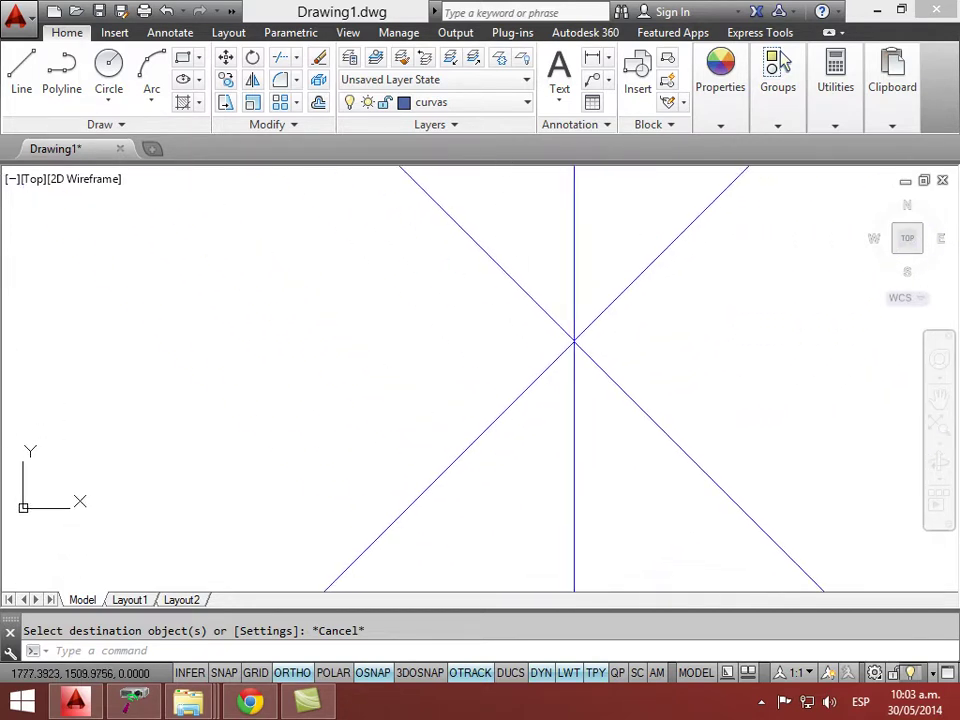
type("regen")
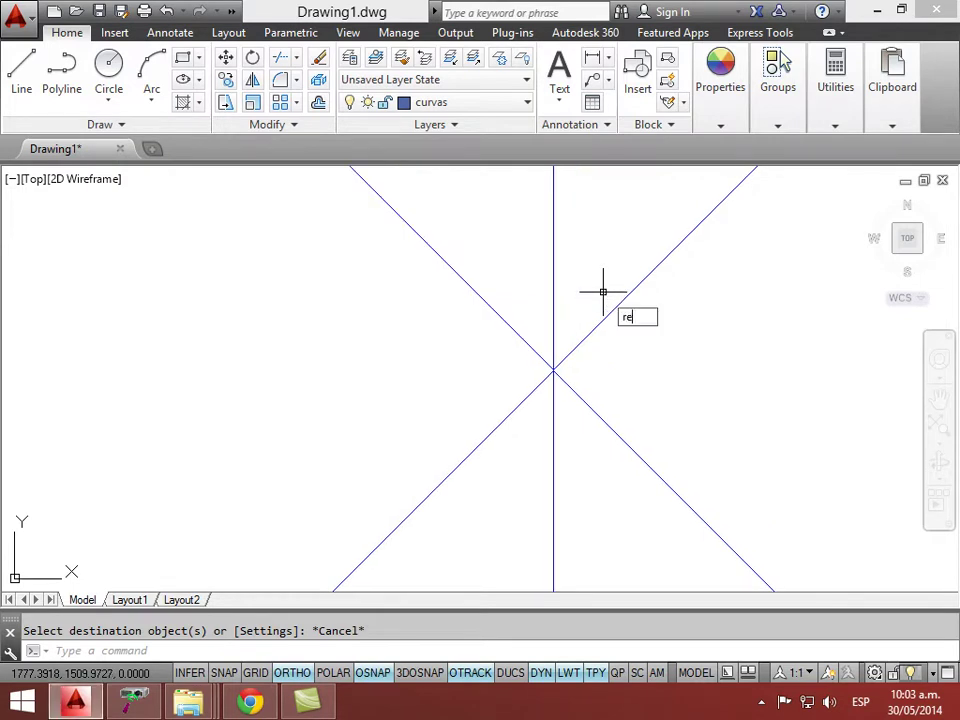
key("Return")
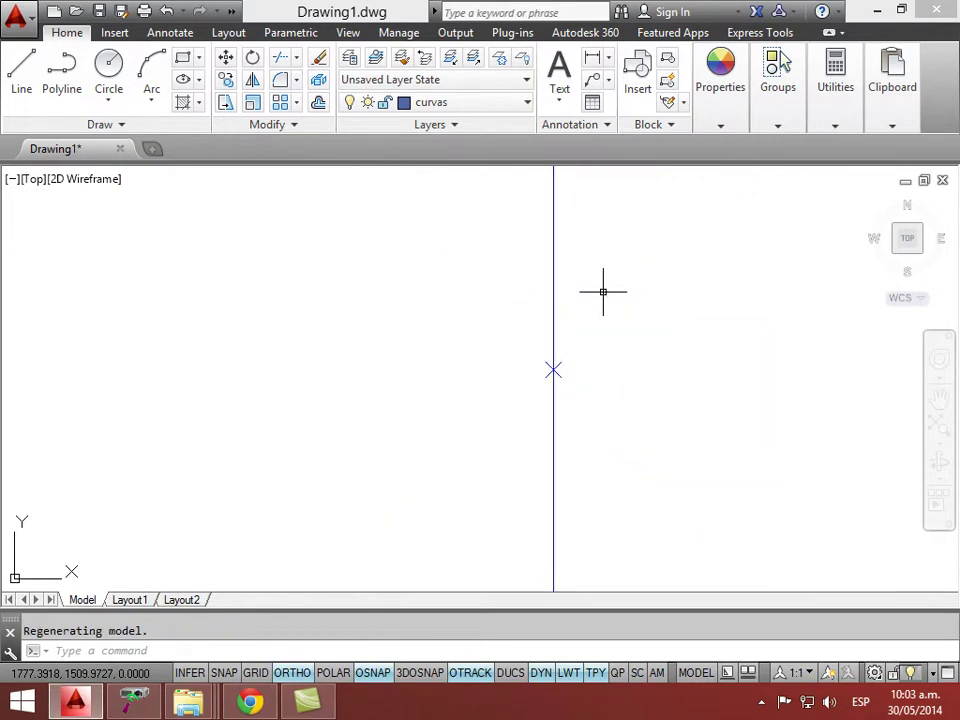
- Regenerate the model with the whole divided vertical line in view
scroll(604, 291, "down", 5)
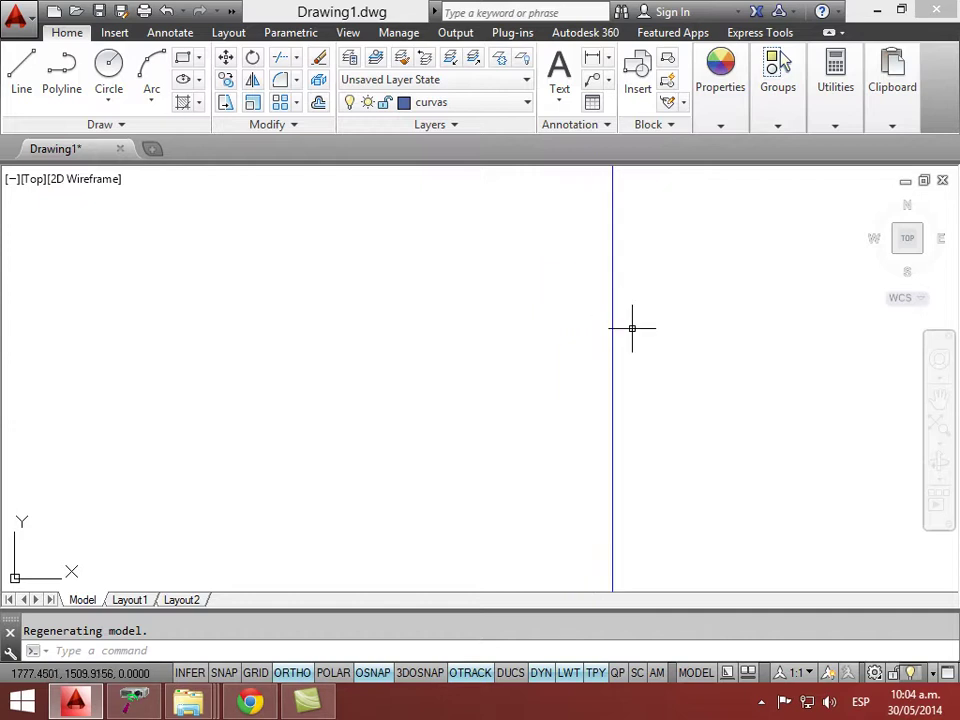
scroll(655, 352, "down", 3)
scroll(606, 284, "up", 4)
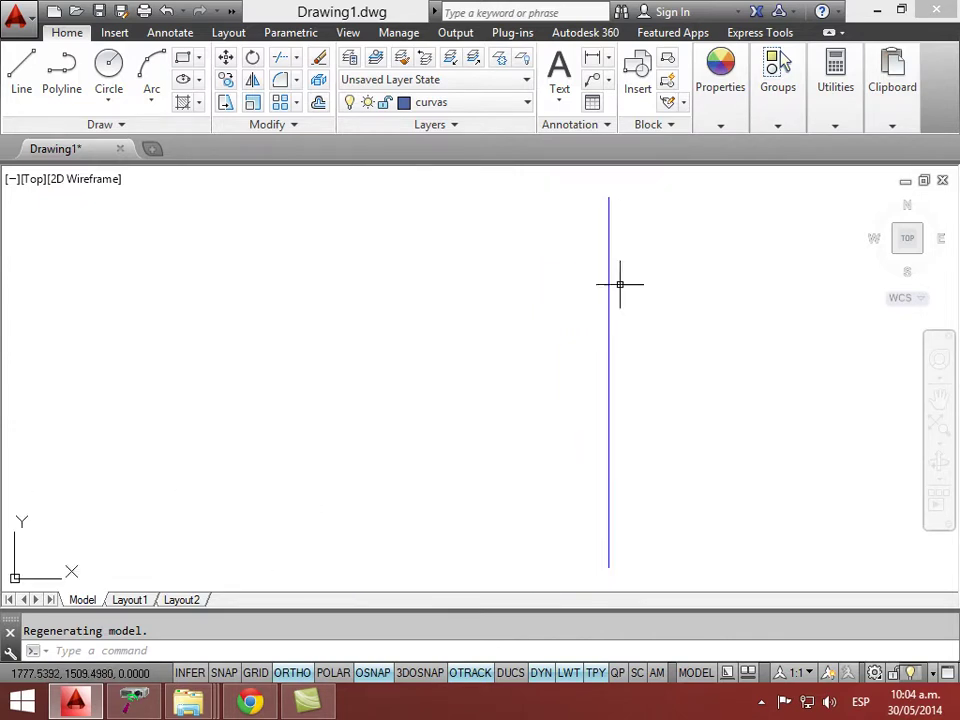
type("re")
key("Return")
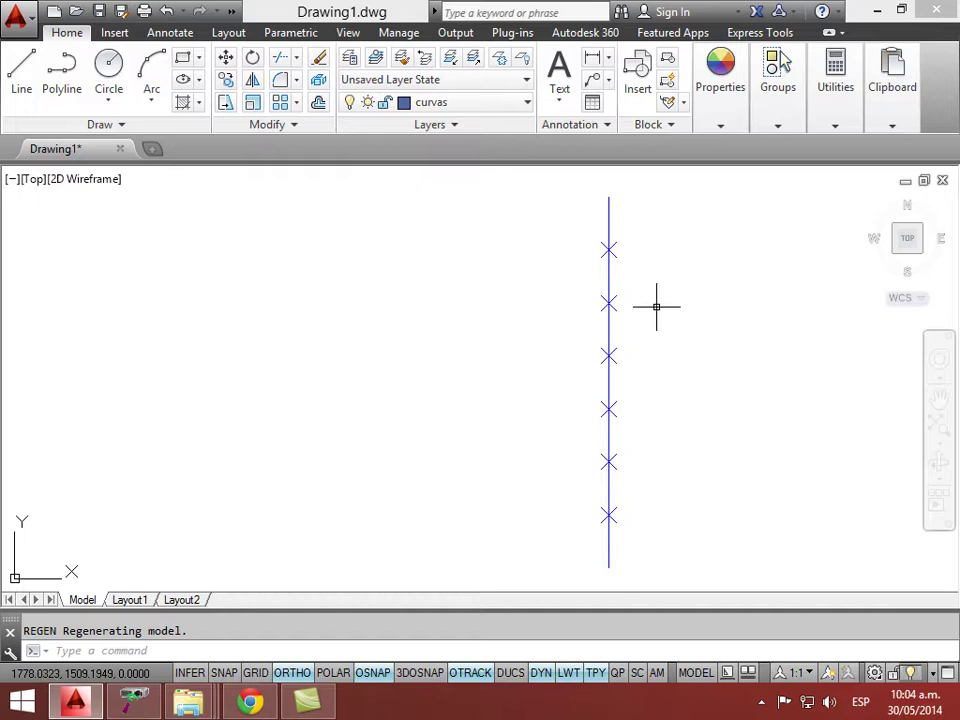
- Set the point style to the X mark with a point size of 5% relative to the screen
mouse_move(610, 305)
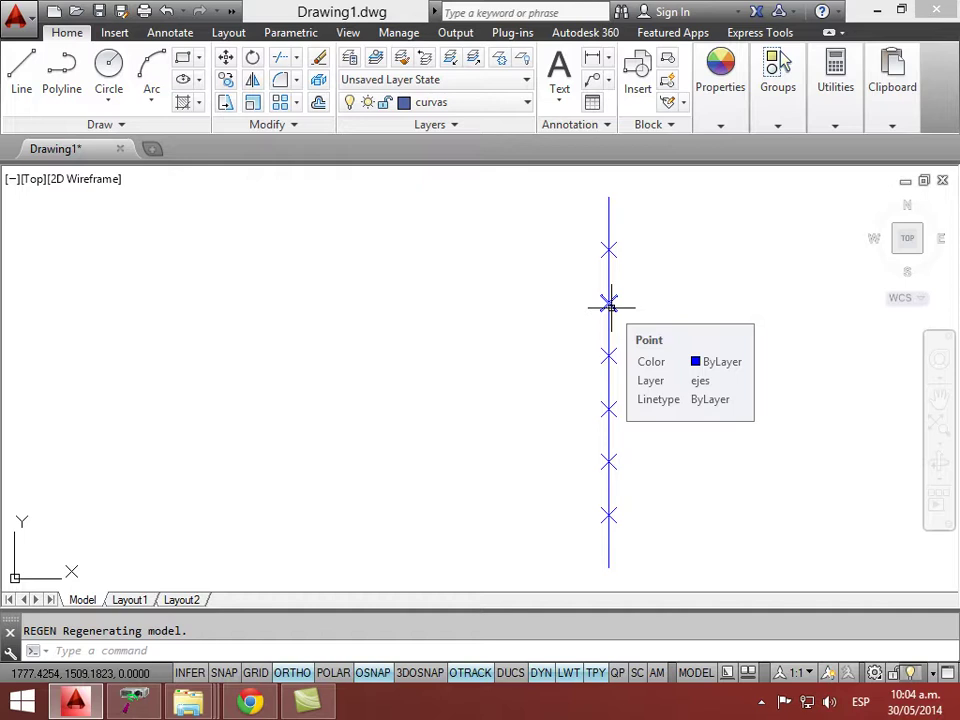
type("ddptype")
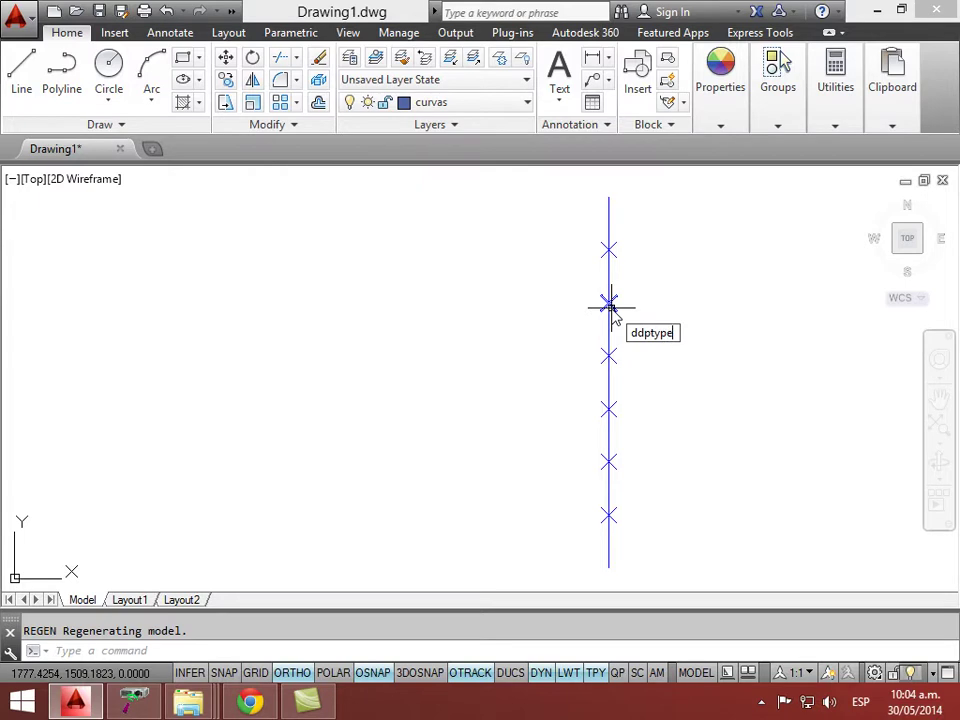
key("Return")
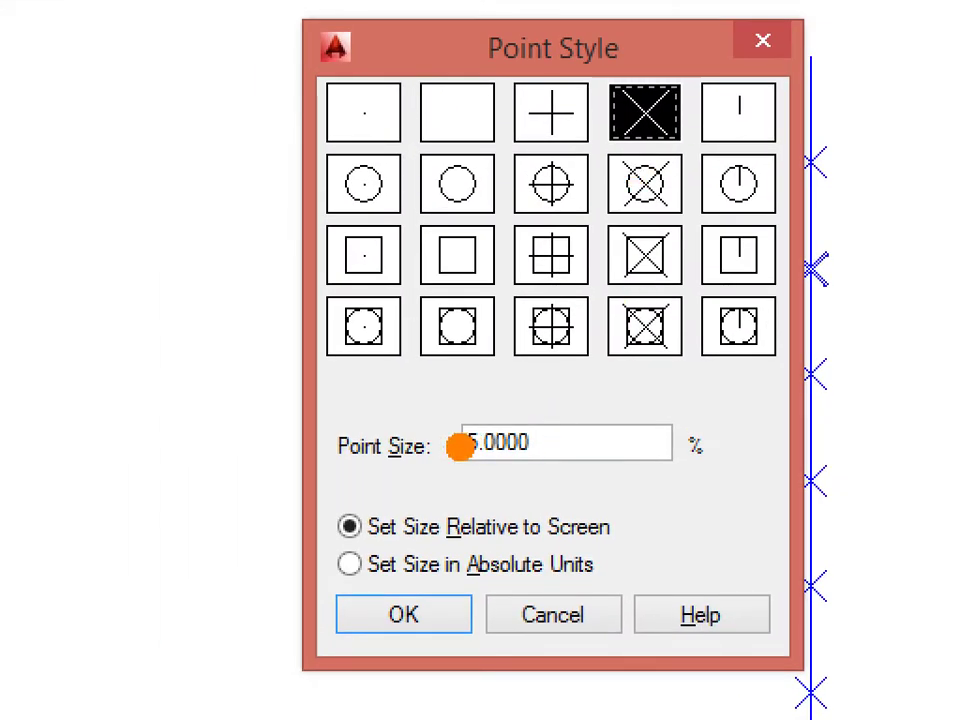
mouse_move(292, 502)
left_mouse_down()
mouse_move(445, 487)
mouse_move(579, 497)
mouse_move(630, 522)
mouse_move(618, 569)
mouse_move(464, 597)
mouse_move(292, 600)
left_mouse_up()
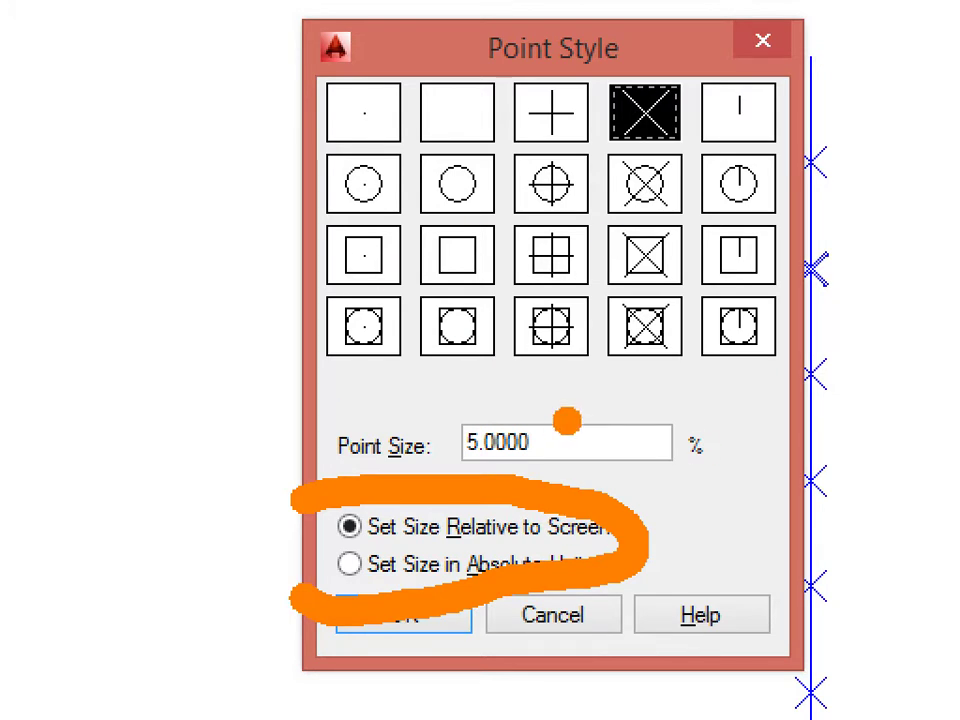
key("e")
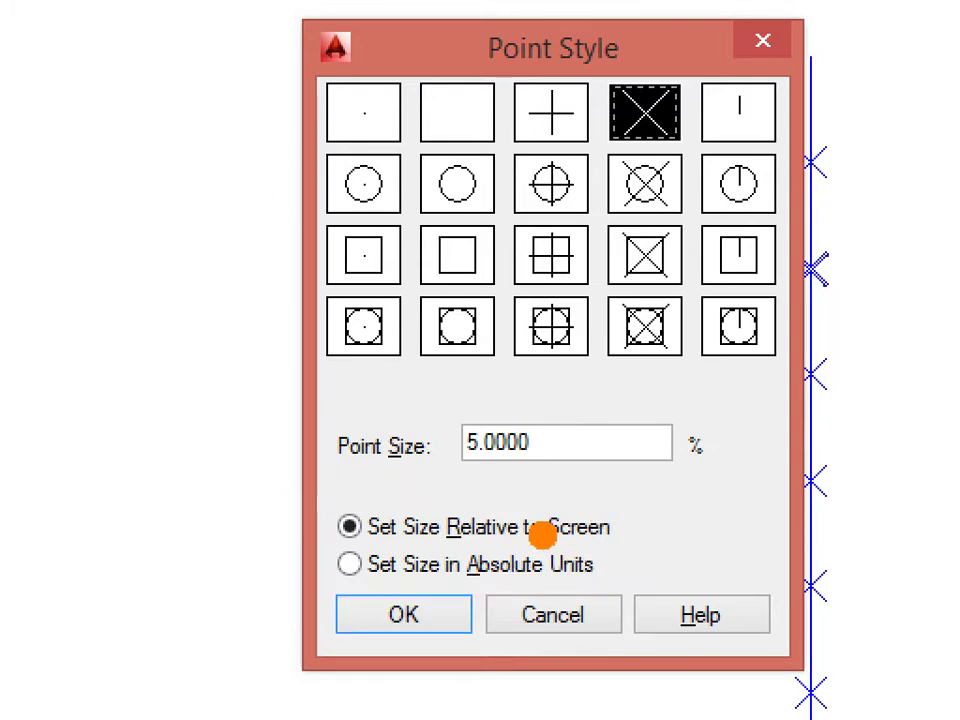
left_click(346, 525)
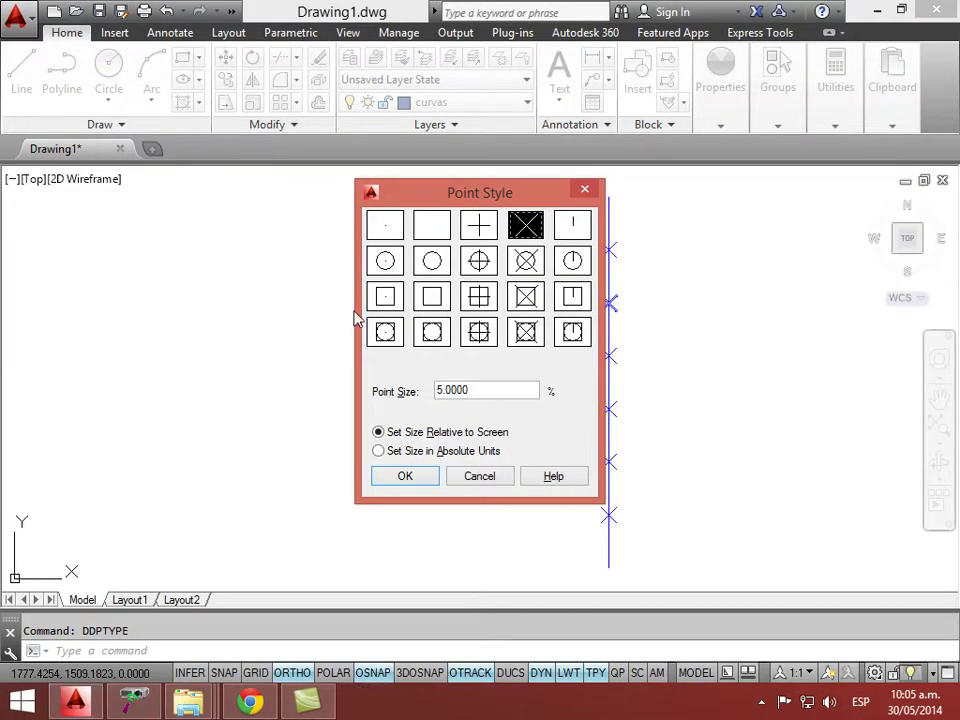
left_click(405, 476)
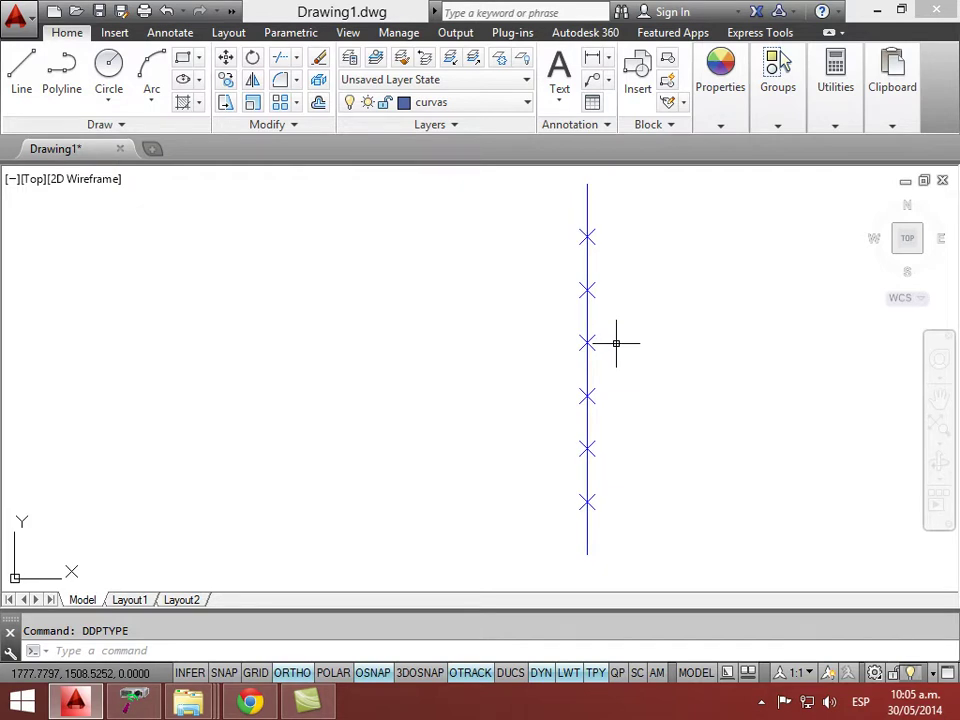
scroll(616, 343, "down", 7)
scroll(521, 493, "up", 5)
left_click(510, 338)
left_click(416, 398)
left_click(393, 392)
left_click(320, 485)
left_click(303, 450)
key("Escape")
scroll(605, 462, "down", 2)
scroll(553, 300, "up", 2)
mouse_move(553, 300)
middle_mouse_down()
mouse_move(583, 332)
mouse_move(615, 346)
middle_mouse_up()
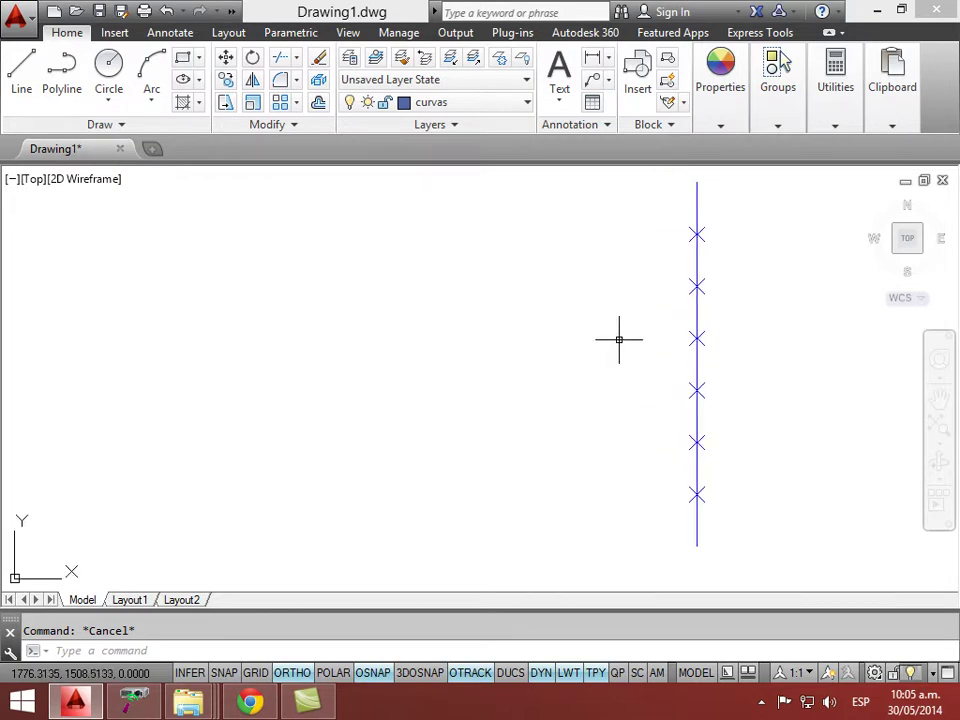
- Set the current drawing colour for new objects to red from the index colours
left_click(520, 102)
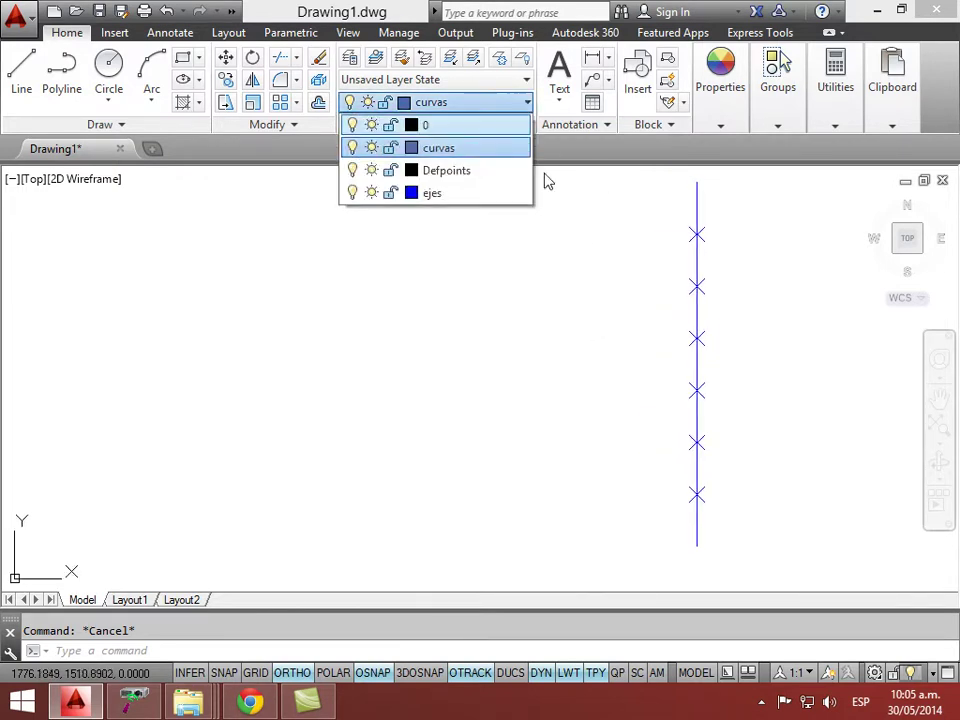
type("color")
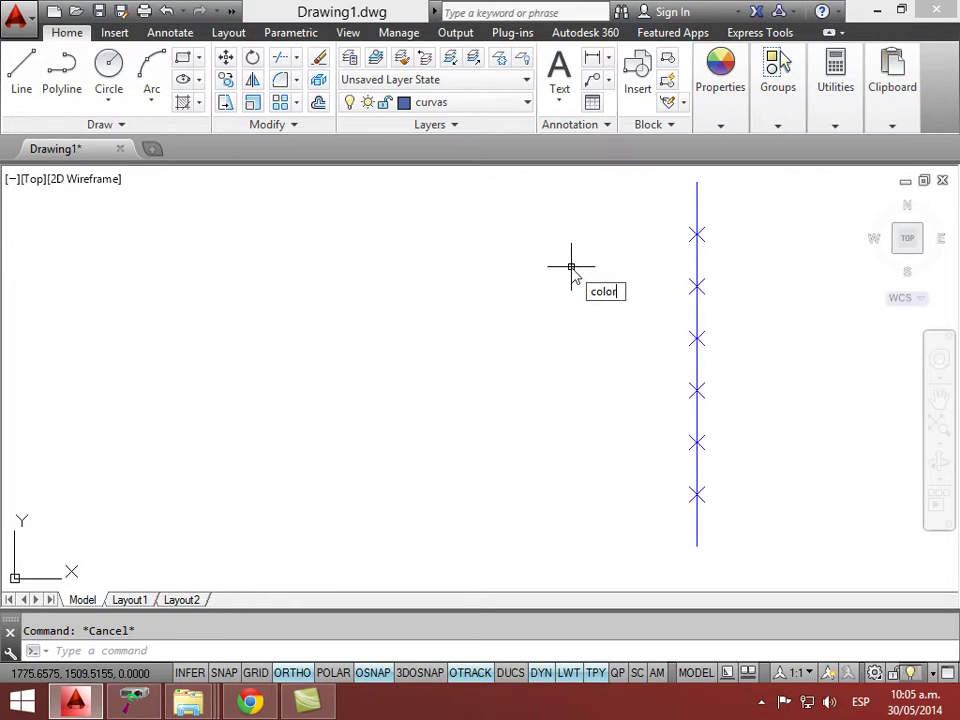
key("Return")
left_click(351, 391)
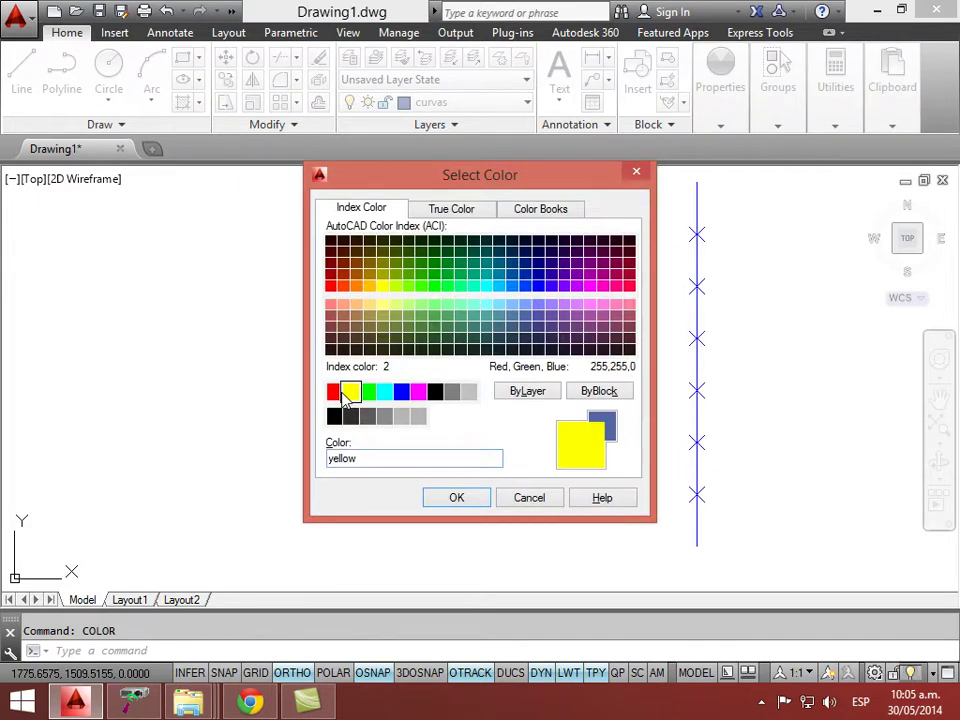
left_click(334, 391)
left_click(434, 496)
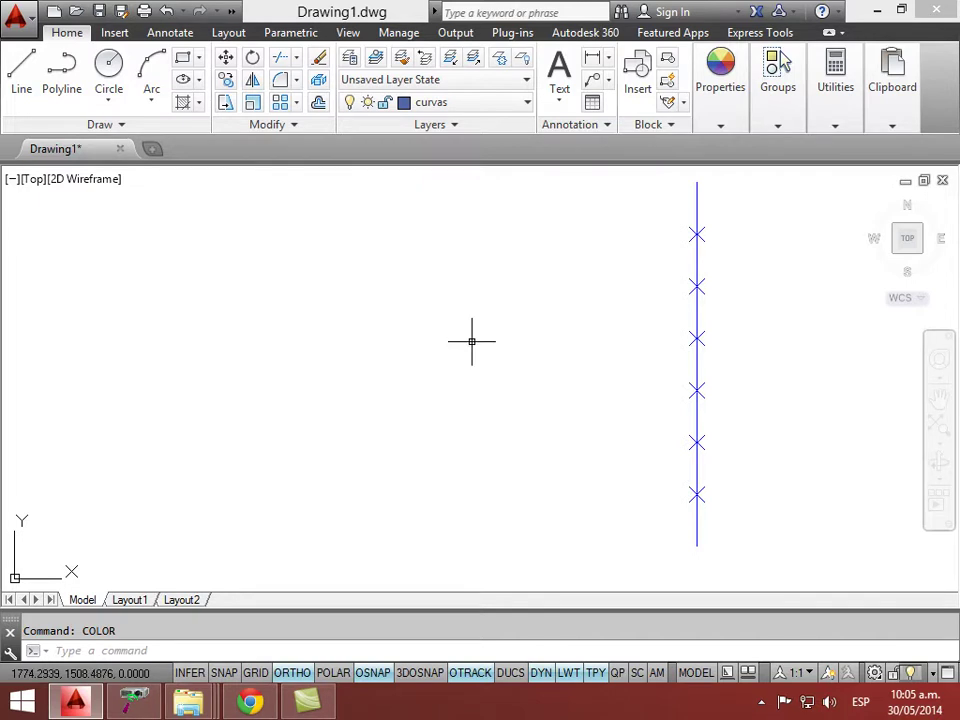
- Draw horizontal construction lines with XLINE through each of the six division points on the vertical line
type("XLINe")
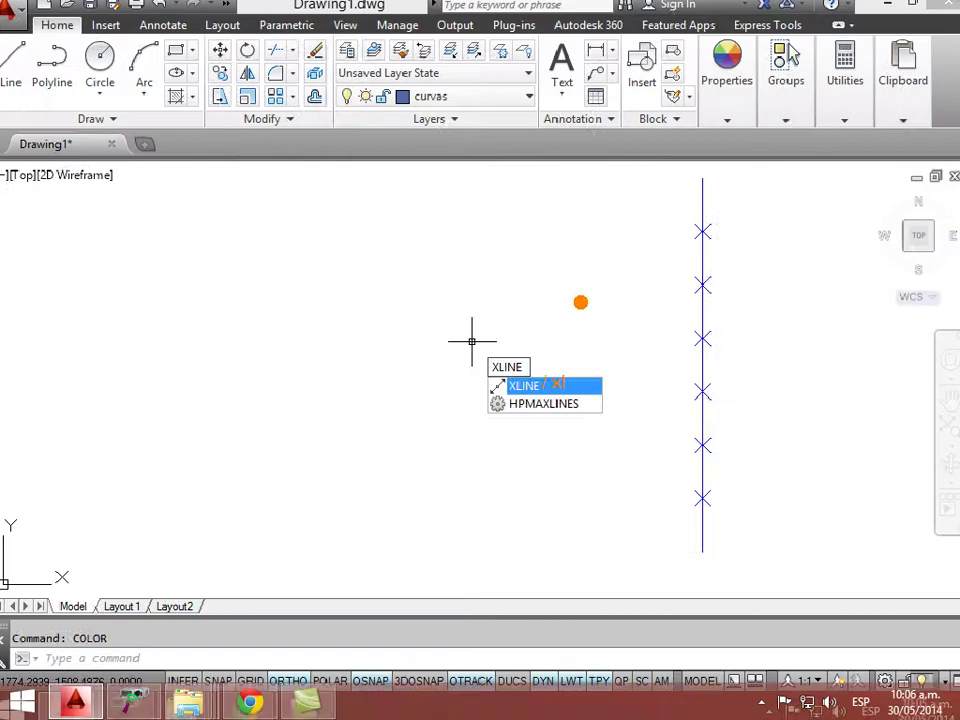
key("Escape")
type("xl")
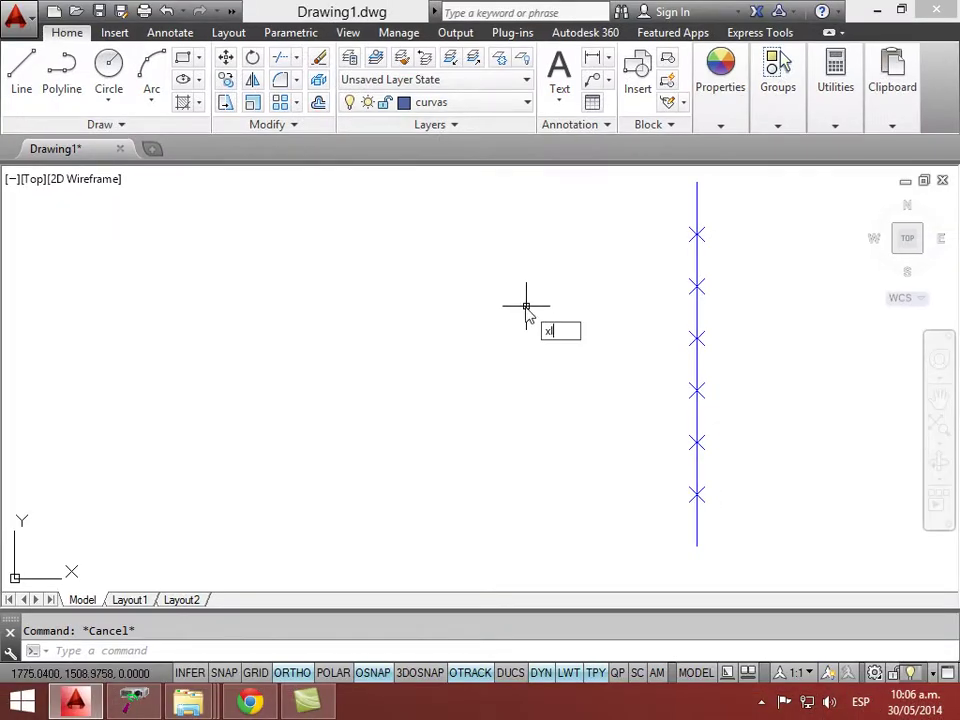
key("Return")
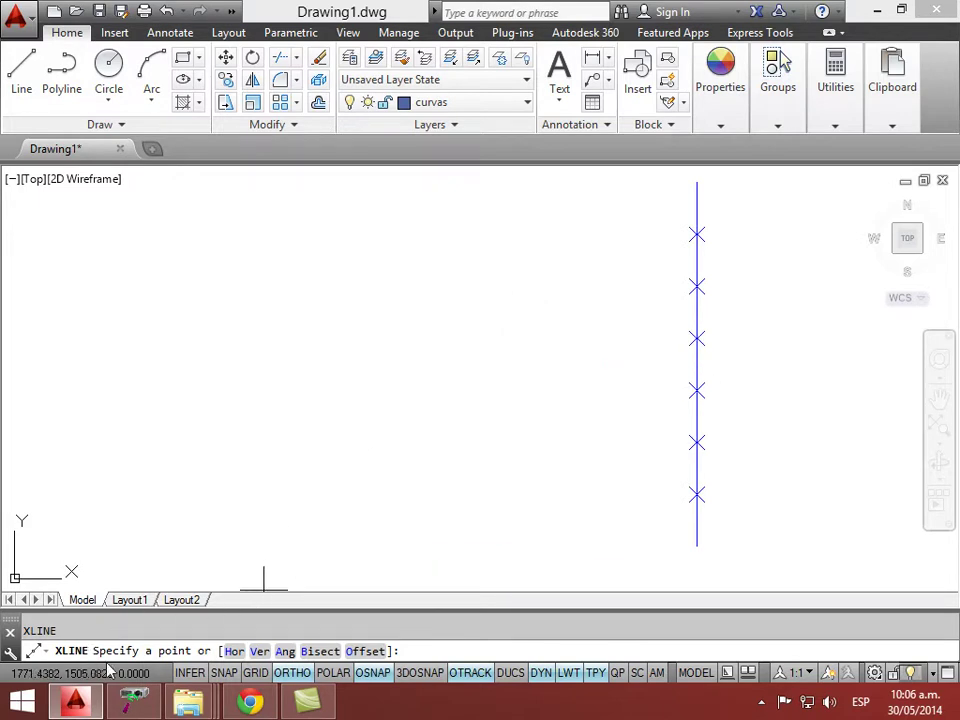
left_click(235, 651)
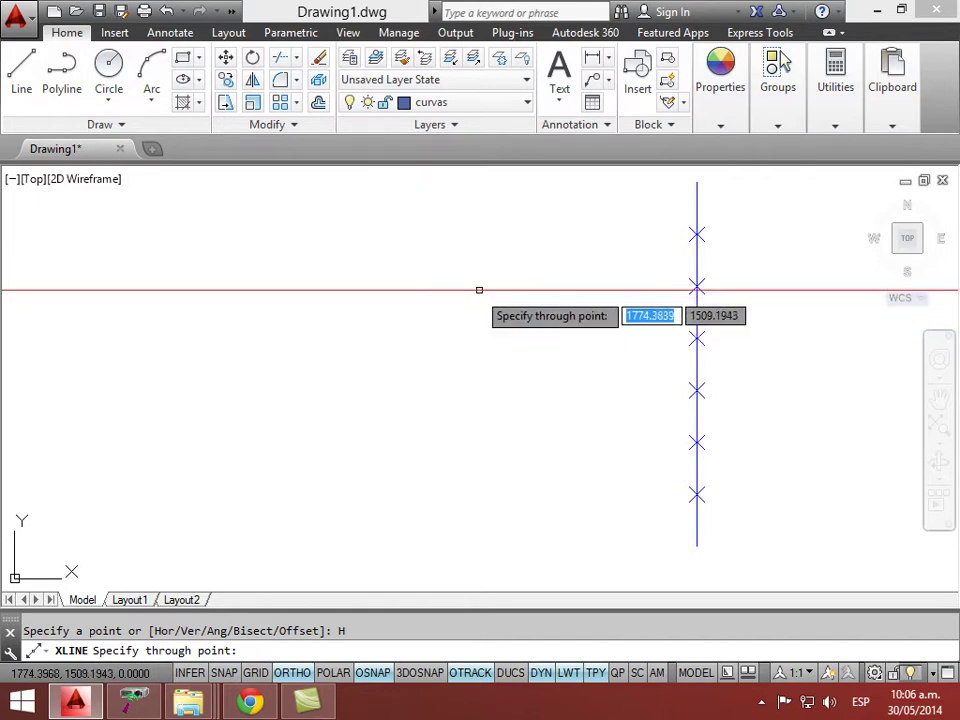
left_click(697, 233)
left_click(697, 287)
left_click(697, 338)
left_click(697, 390)
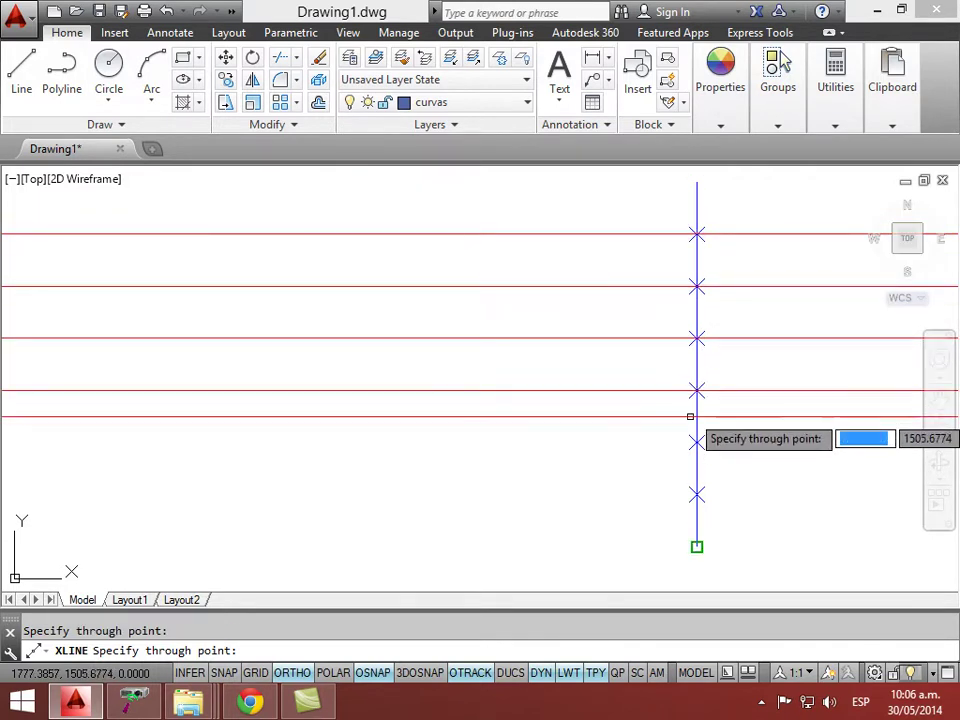
left_click(697, 441)
left_click(697, 493)
key("Escape")
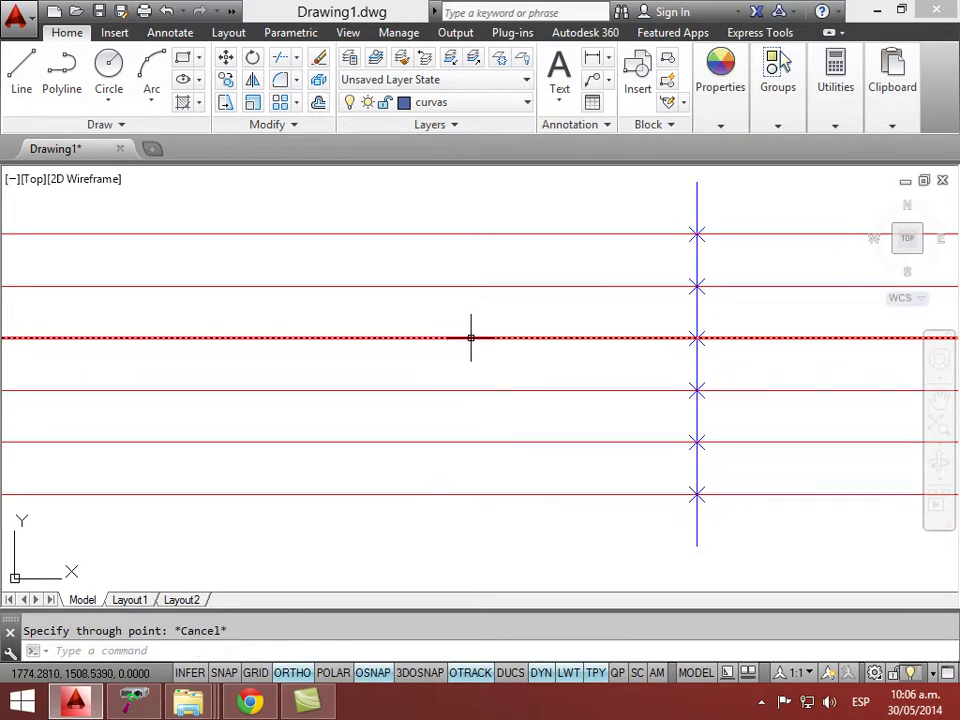
- Erase all six horizontal construction lines while keeping the divided vertical line and its points
middle_click_drag(304, 332, 261, 356)
left_click(332, 214)
left_click(258, 525)
key("Delete")
- Redraw red horizontal XLINEs through all six division points of the vertical line, from the uppermost to the lowest
type("xl")
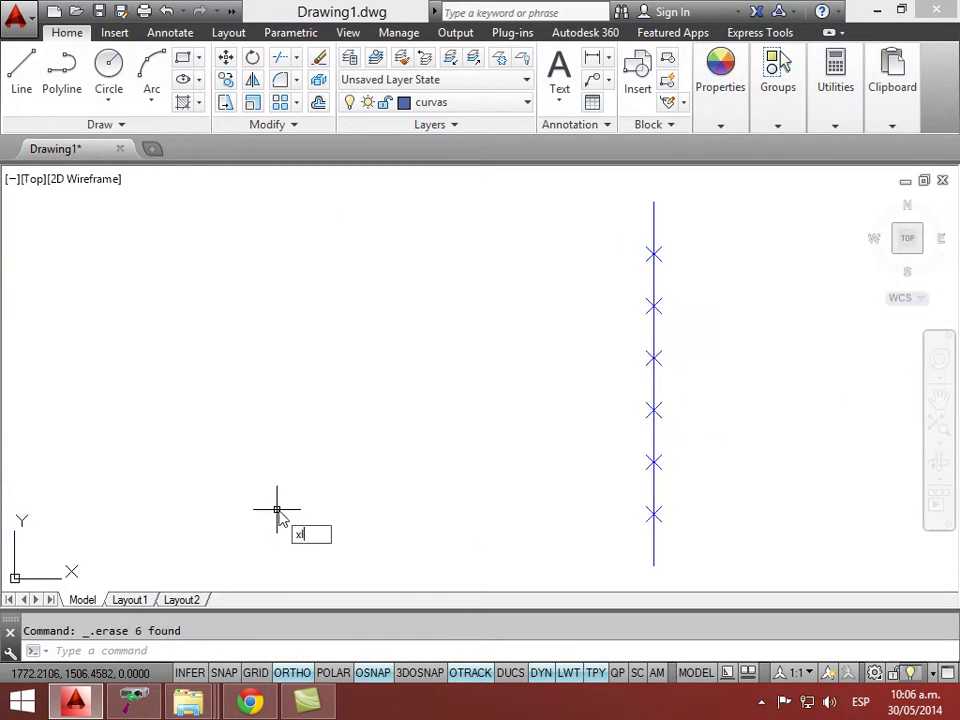
key("Return")
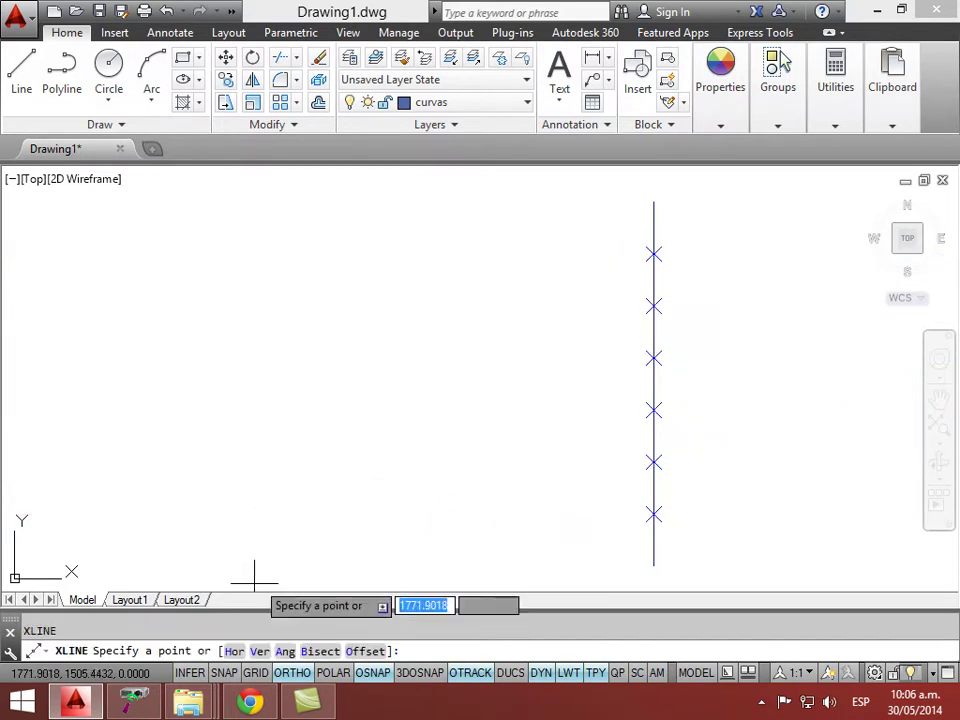
left_click(234, 651)
left_click(653, 255)
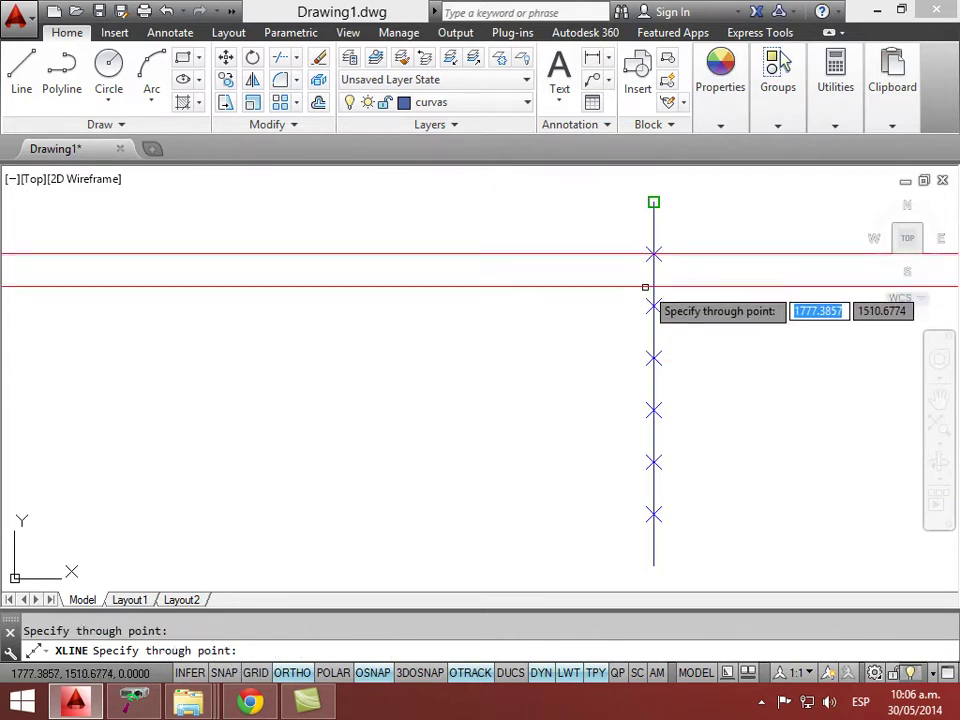
left_click(653, 306)
left_click(653, 358)
left_click(653, 410)
left_click(653, 462)
left_click(653, 514)
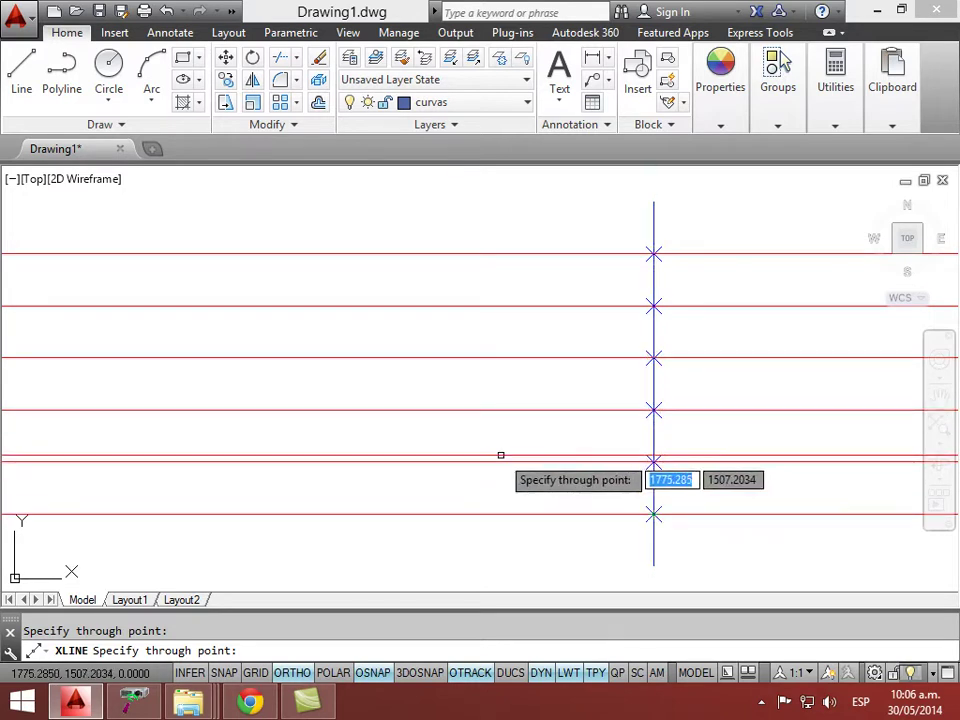
key("Escape")
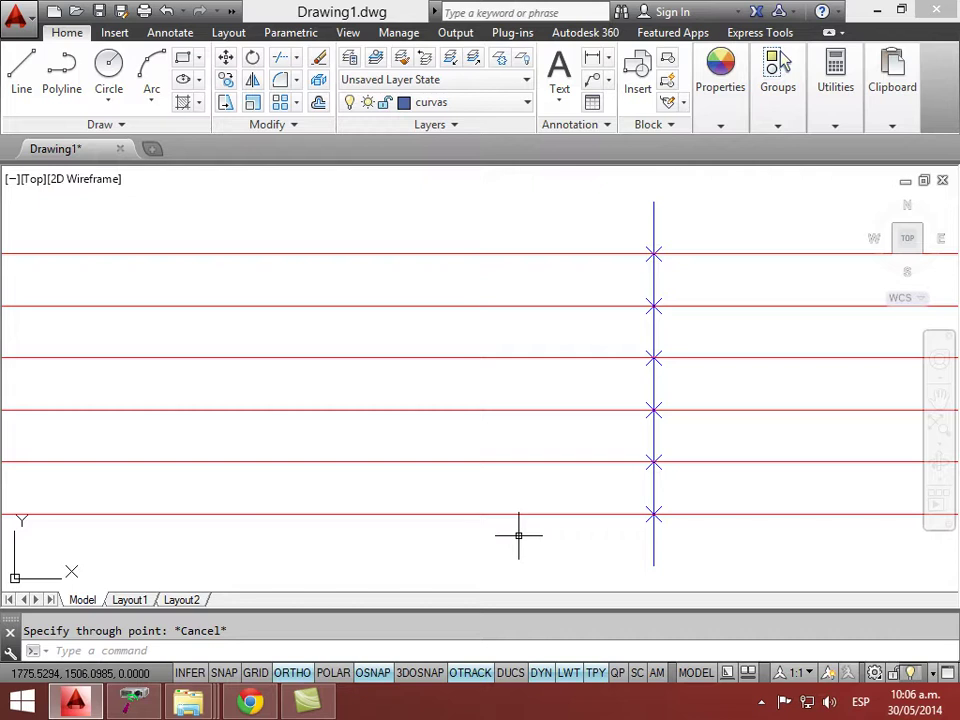
type("xl")
key("Return")
key("Escape")
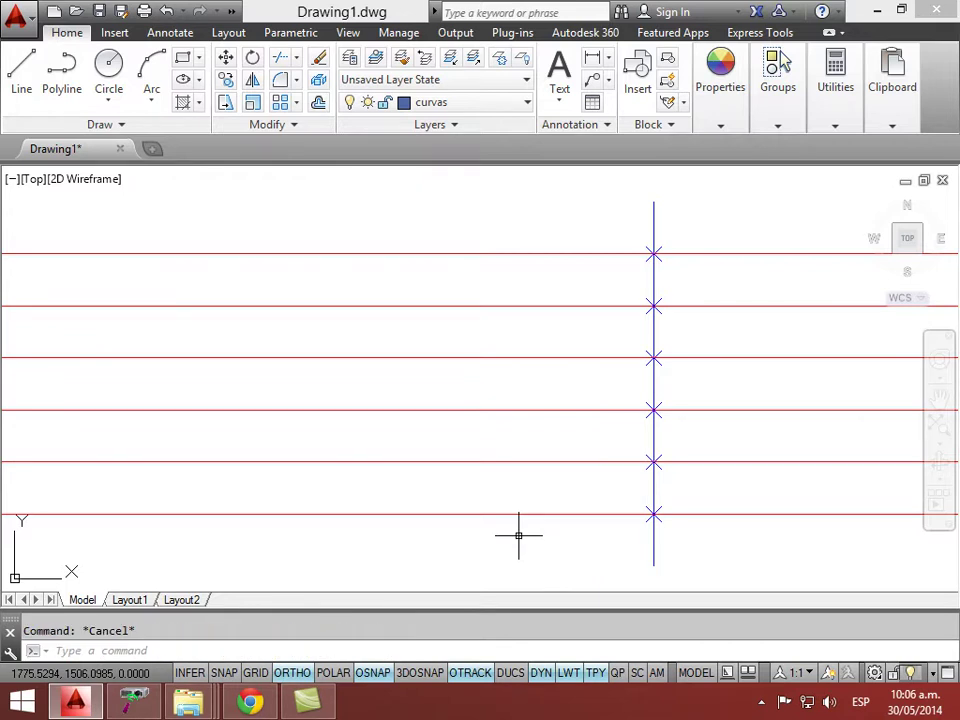
- Examine the extent of the red horizontal construction lines around the divided vertical line and the finished curve
key("Escape")
key("Return")
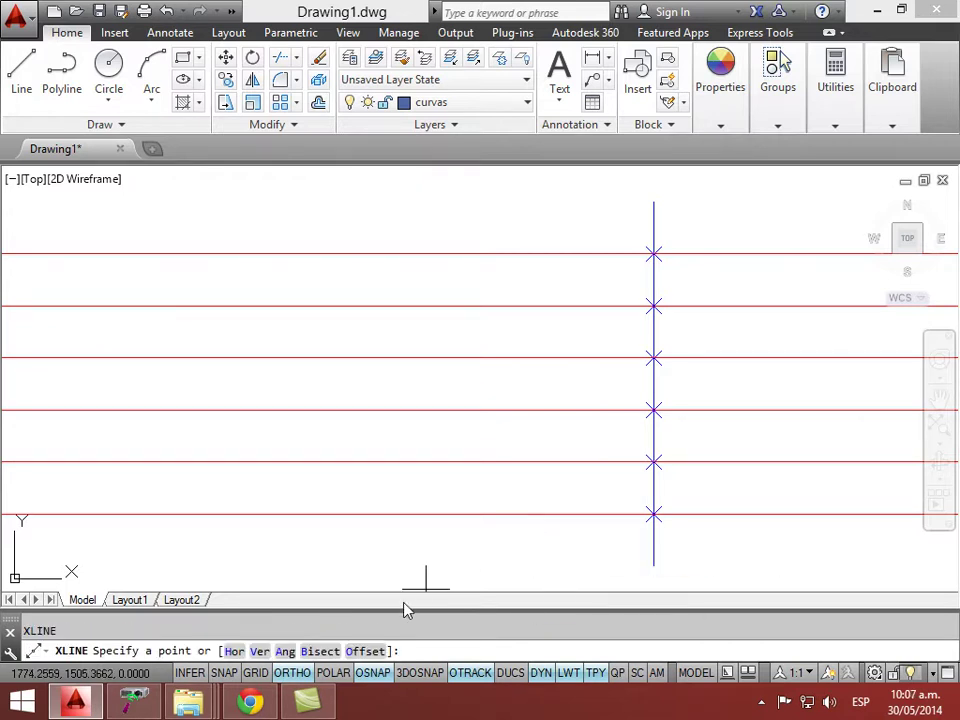
key("Escape")
scroll(251, 450, "down", 10)
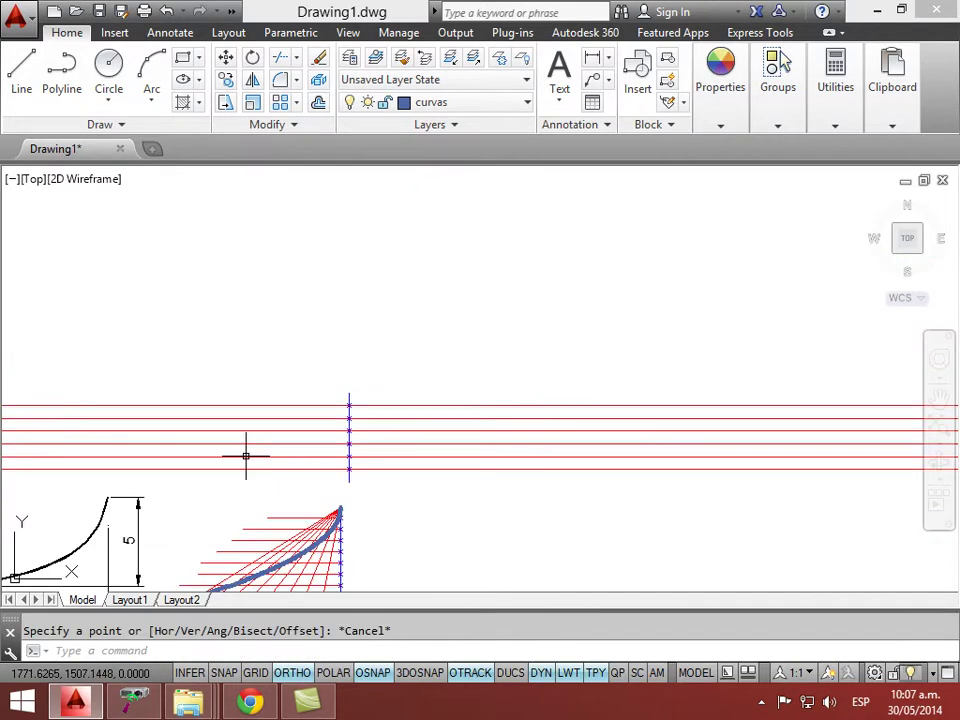
middle_click_drag(214, 467, 878, 460)
scroll(285, 450, "down", 3)
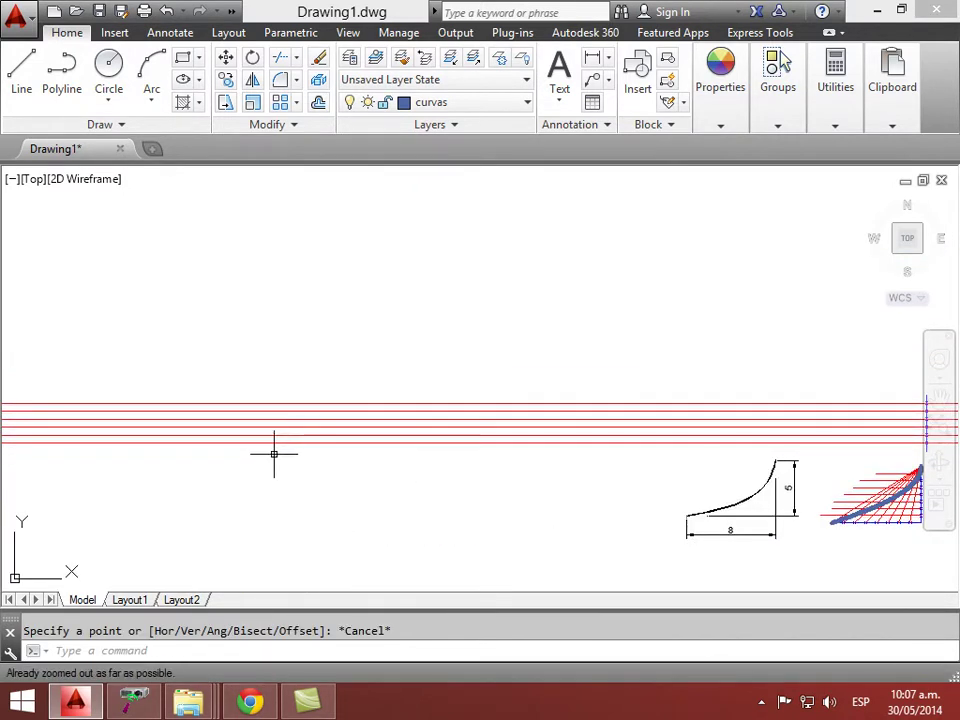
middle_click_drag(590, 466, 499, 435)
scroll(406, 391, "up", 5)
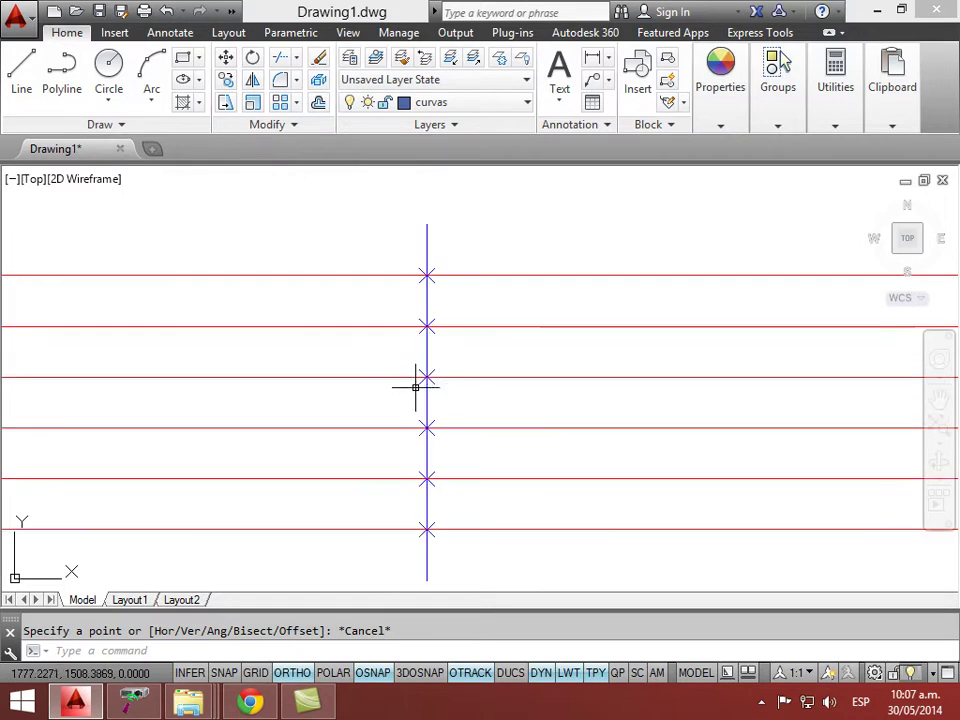
scroll(427, 383, "down", 2)
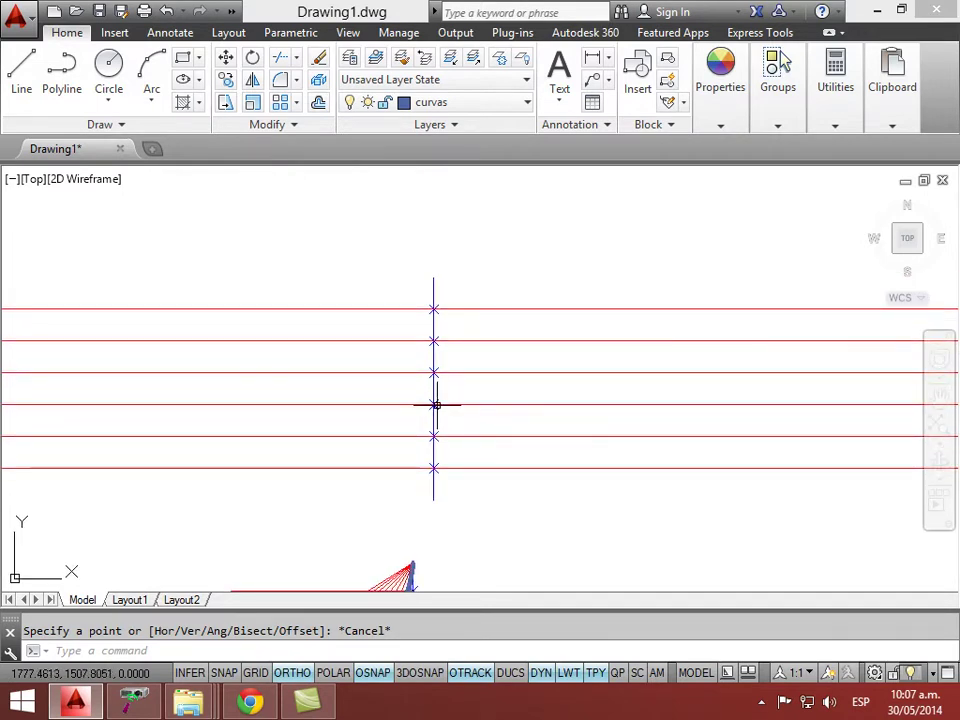
scroll(436, 404, "up", 2)
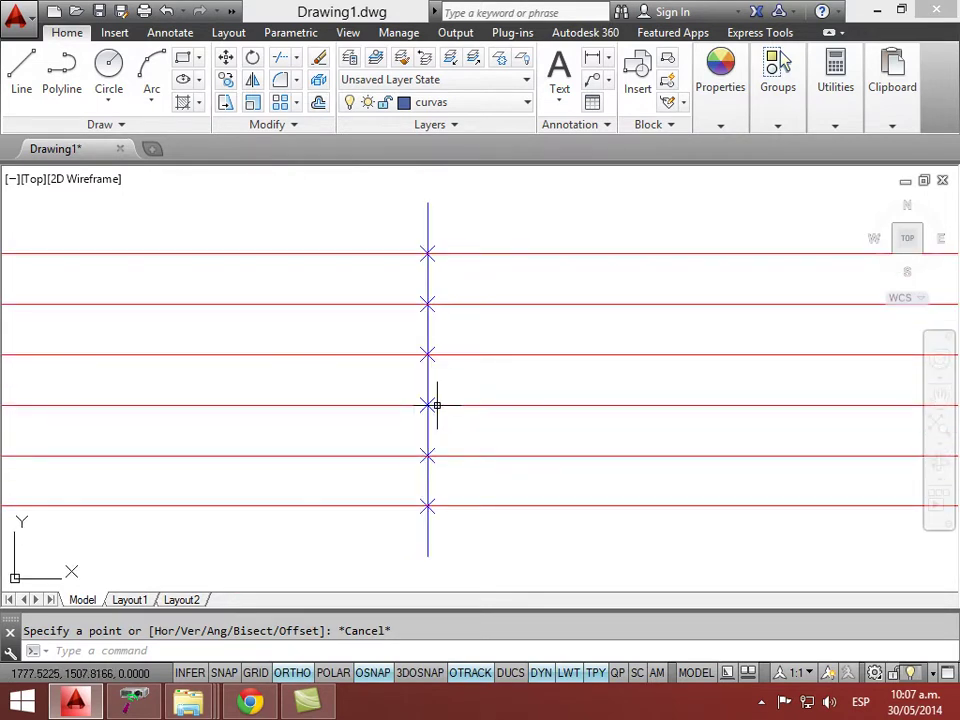
scroll(476, 435, "down", 2)
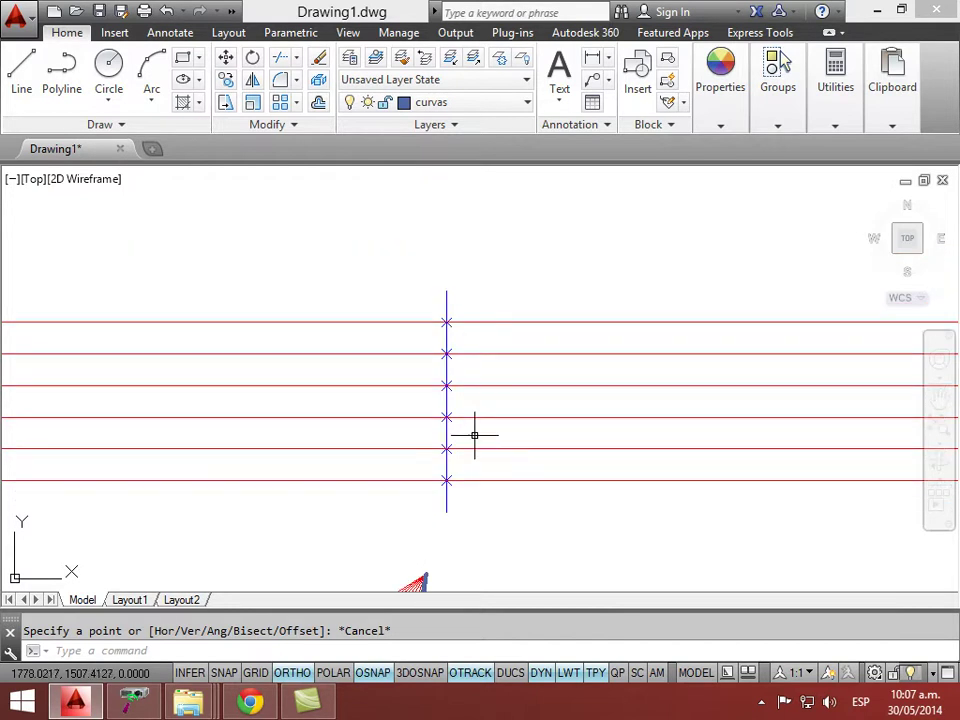
scroll(441, 411, "up", 2)
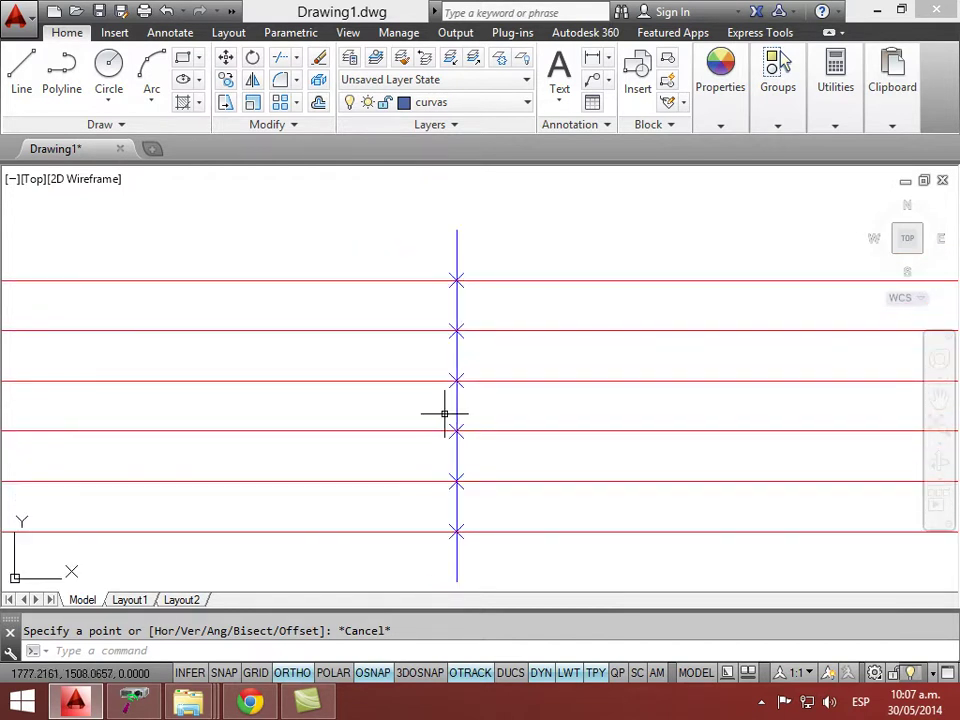
- Draw construction lines at a 45-degree angle with XLINE through all six division points of the vertical line
type("xl")
key("Return")
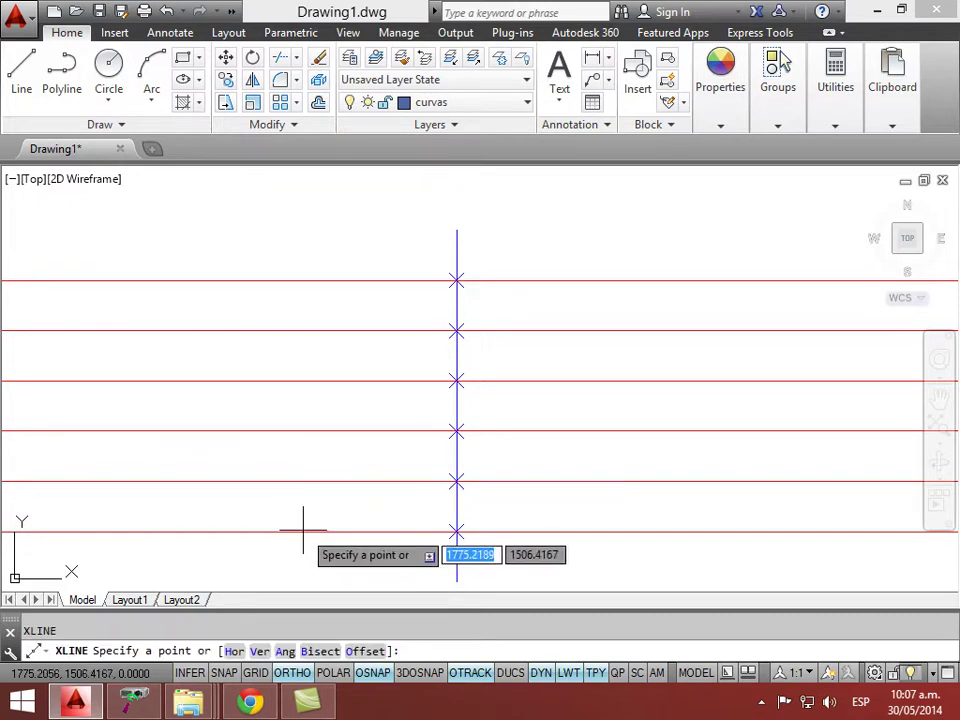
left_click(290, 651)
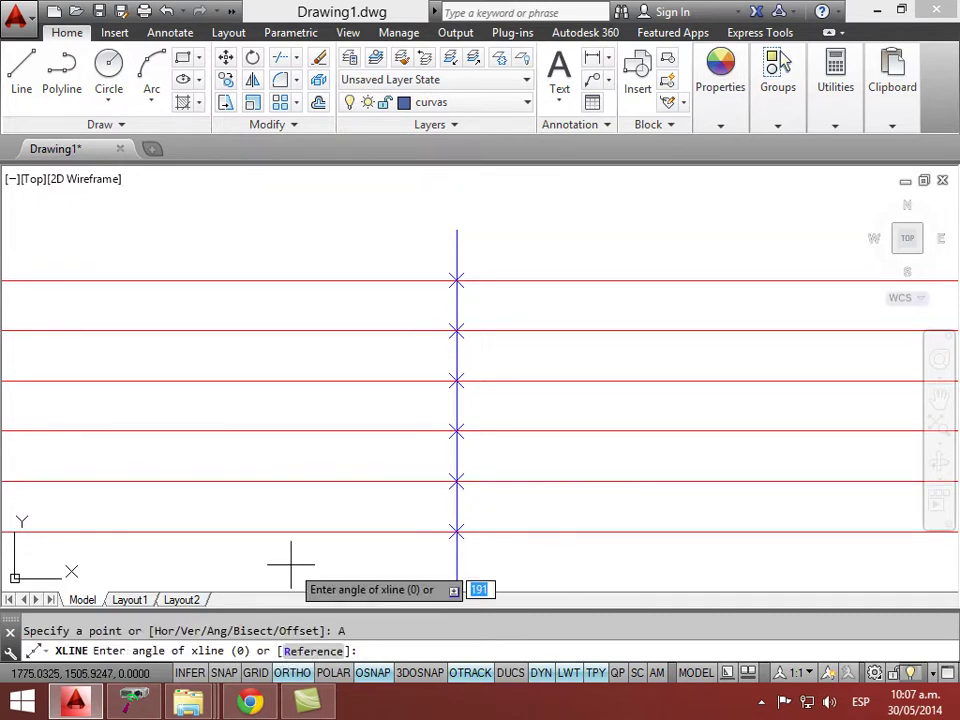
key("Return")
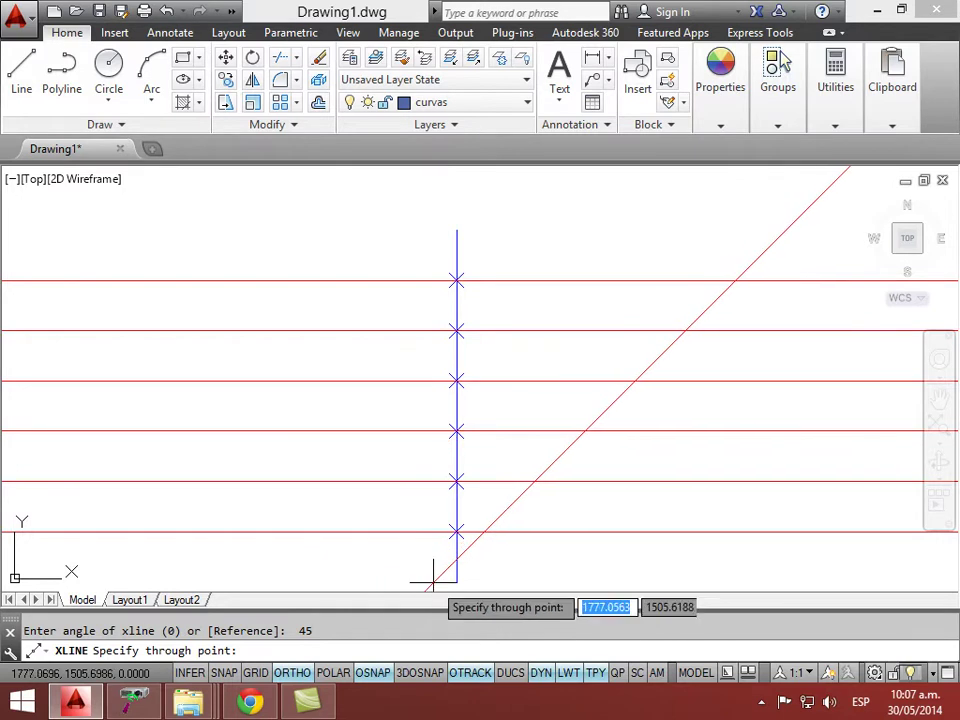
left_click(456, 531)
left_click(455, 505)
left_click(456, 481)
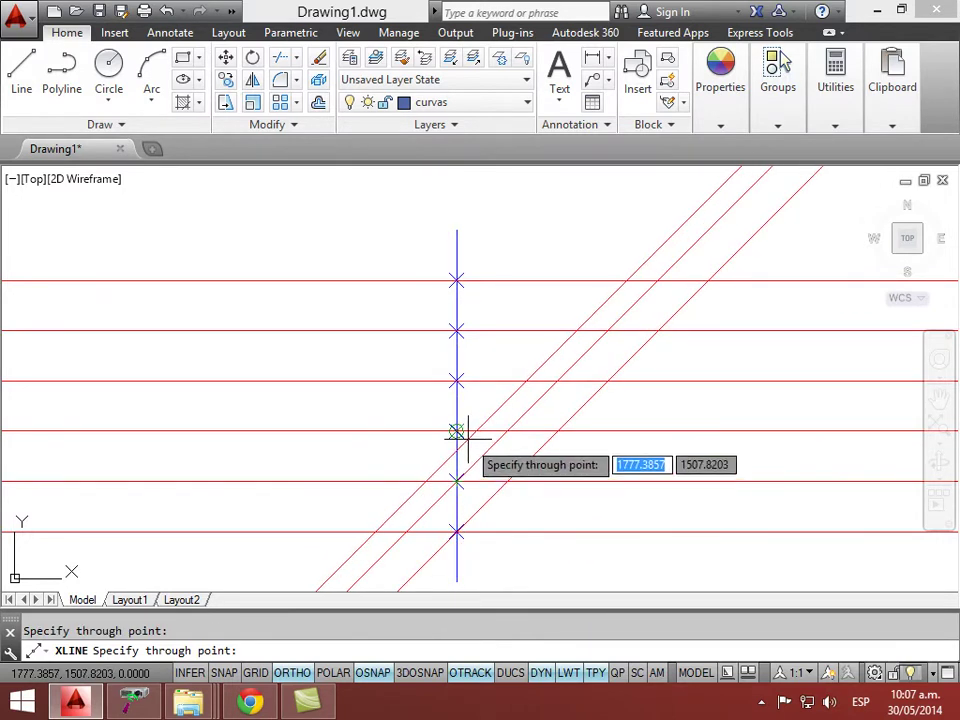
left_click(456, 431)
left_click(456, 381)
left_click(456, 331)
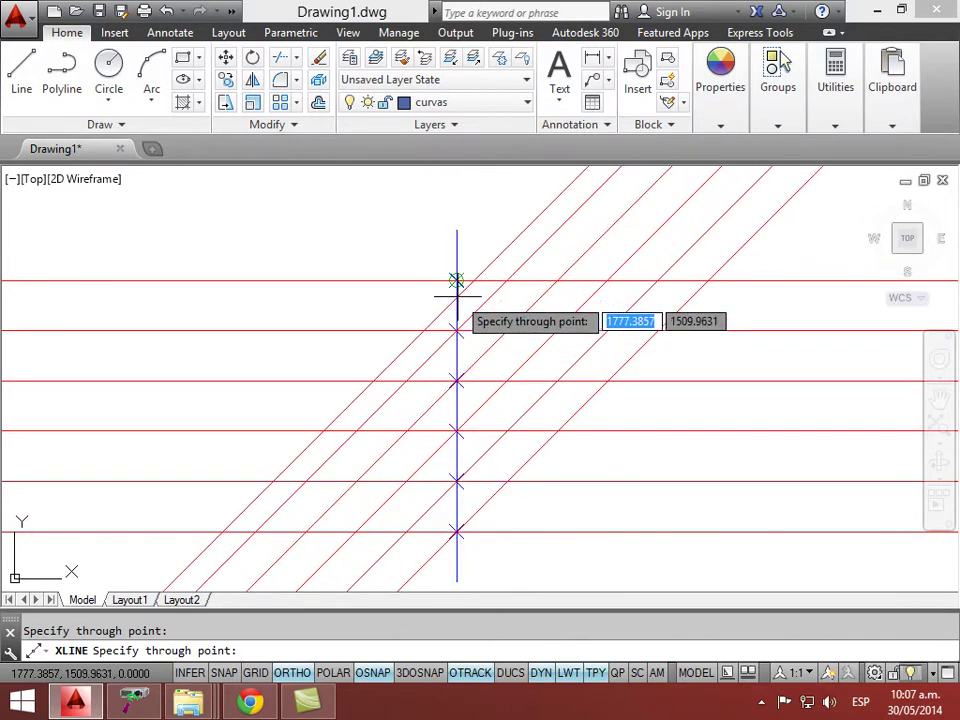
left_click(456, 281)
key("Escape")
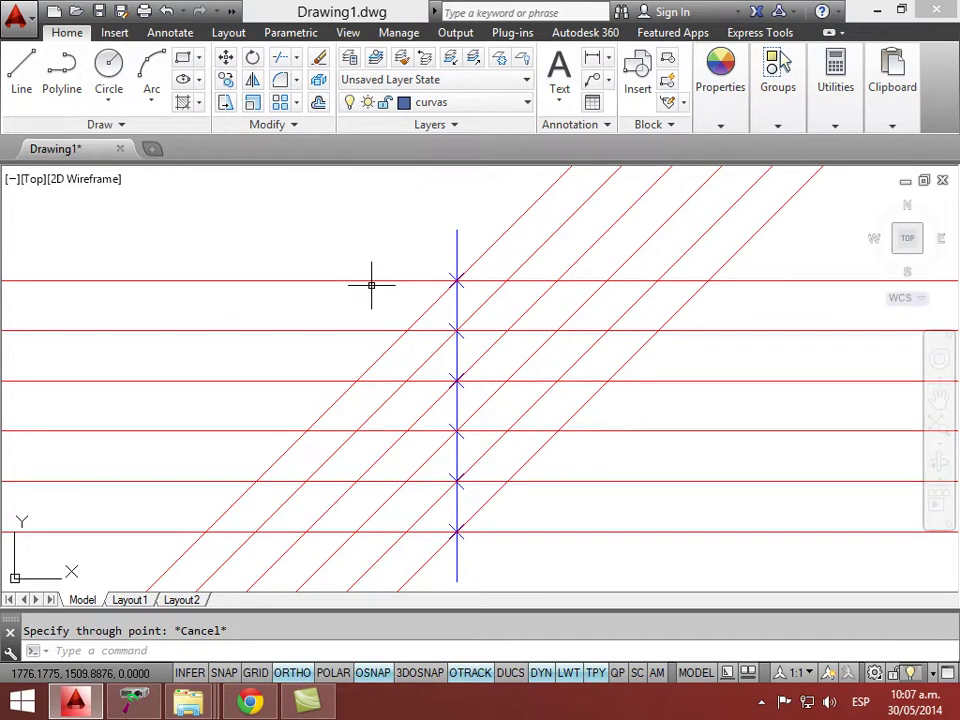
- Draw construction lines at a 135-degree angle with XLINE through the same six division points
key("Return")
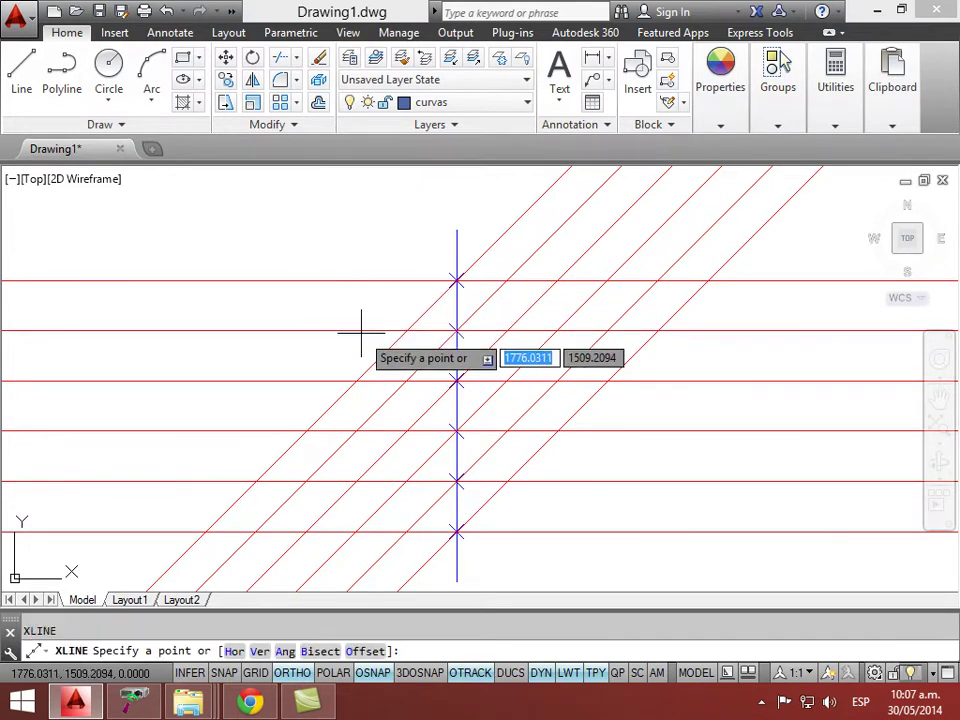
left_click(285, 652)
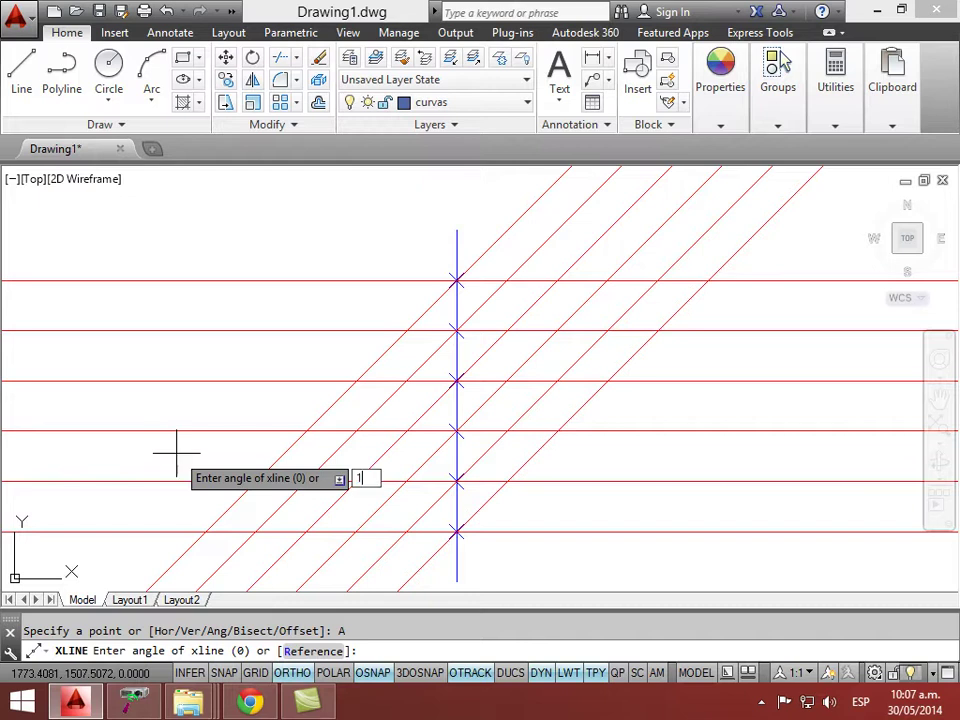
key("Return")
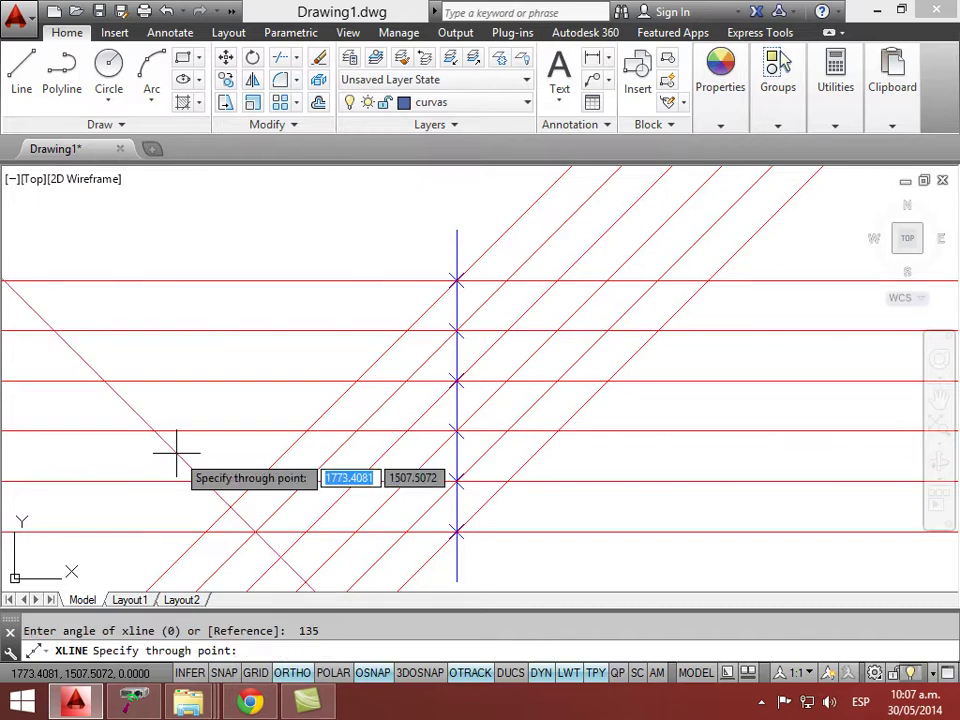
left_click(456, 531)
left_click(456, 481)
left_click(456, 431)
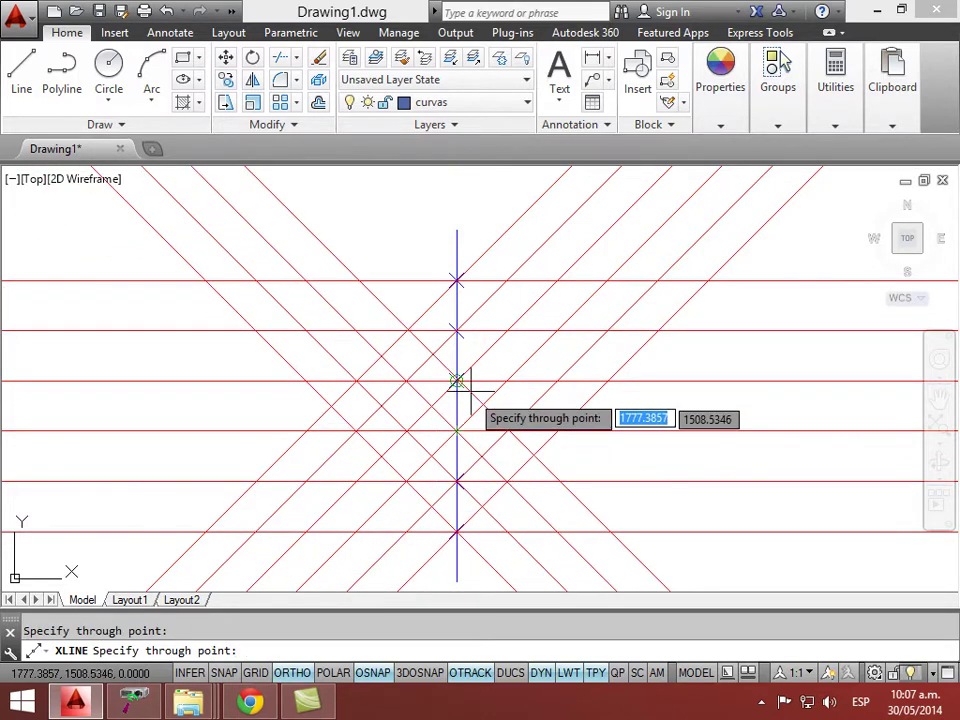
left_click(456, 381)
left_click(456, 331)
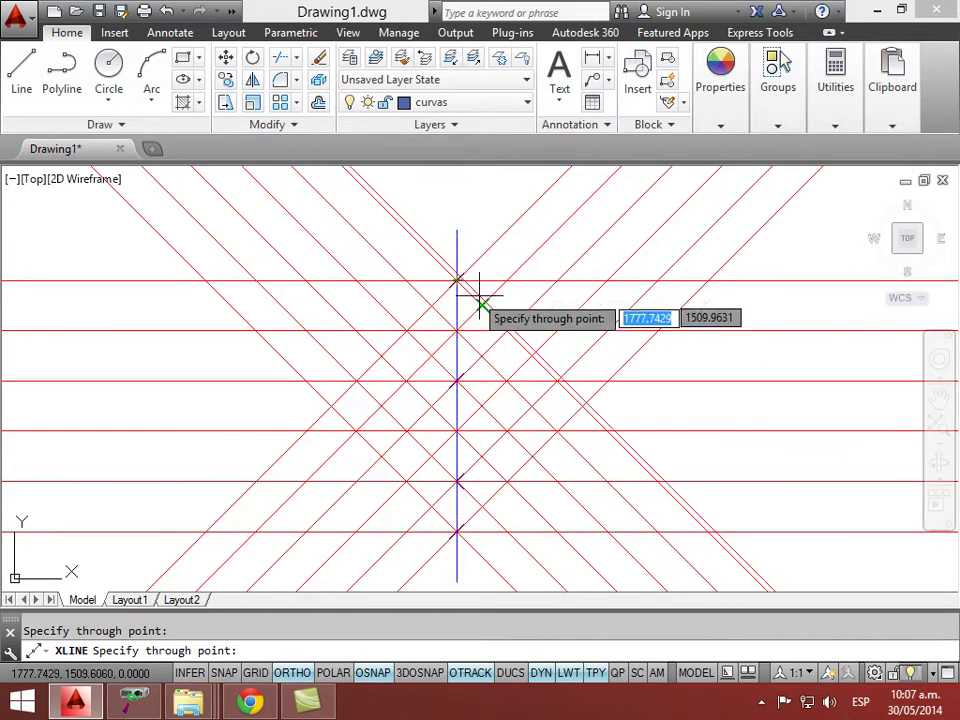
left_click(456, 281)
key("Escape")
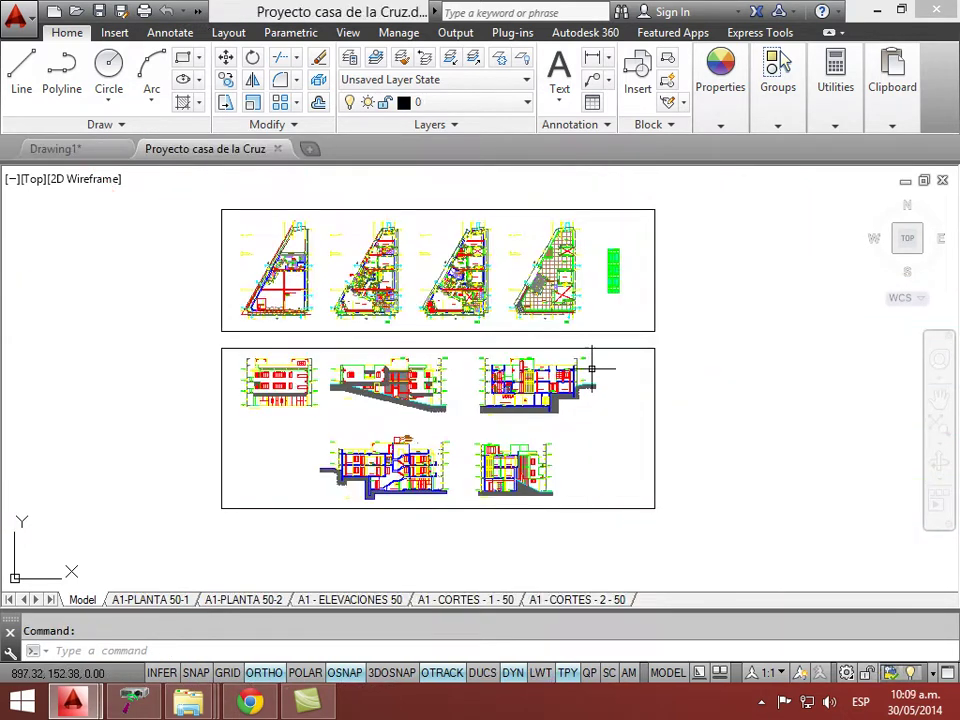
- Examine the floor plans, elevations and sections of the house project drawing, focusing on the second-floor plan around the dining room and kitchen
scroll(447, 415, "up", 8)
middle_click_drag(449, 415, 587, 423)
scroll(500, 420, "down", 5)
scroll(536, 429, "up", 3)
scroll(587, 423, "up", 2)
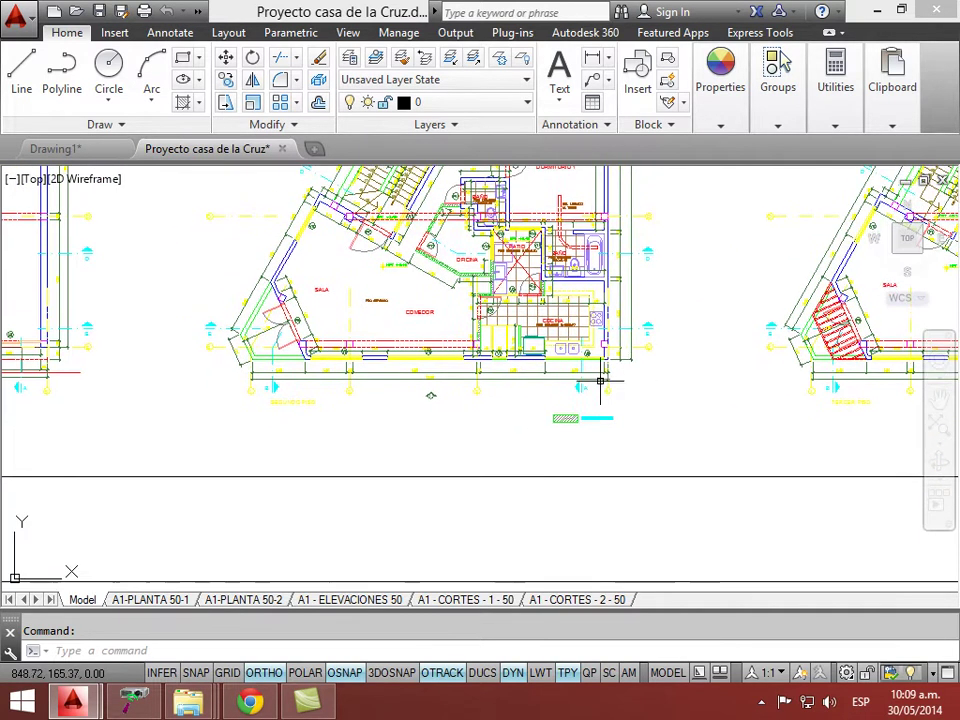
middle_click_drag(628, 386, 590, 343)
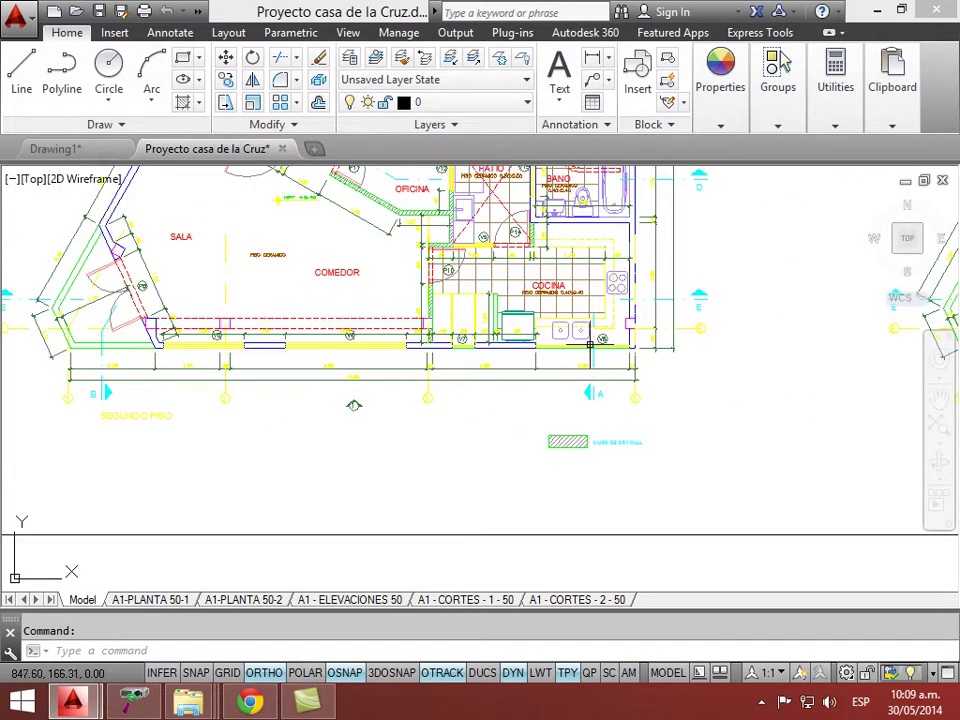
right_click(735, 257)
left_click(716, 270)
scroll(716, 270, "down", 6)
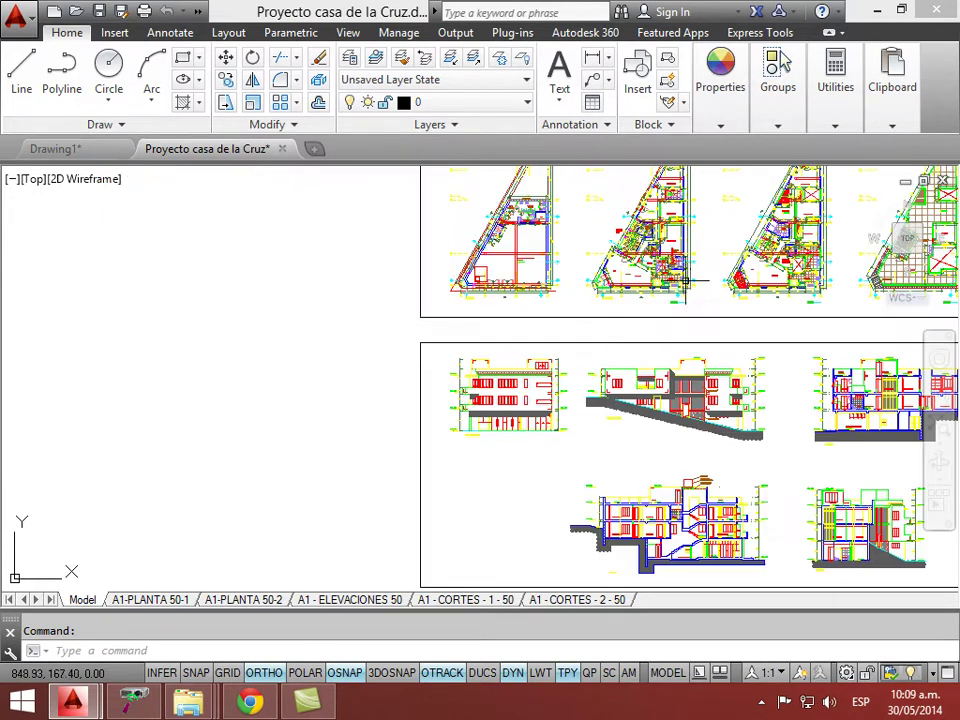
middle_click_drag(630, 338, 530, 398)
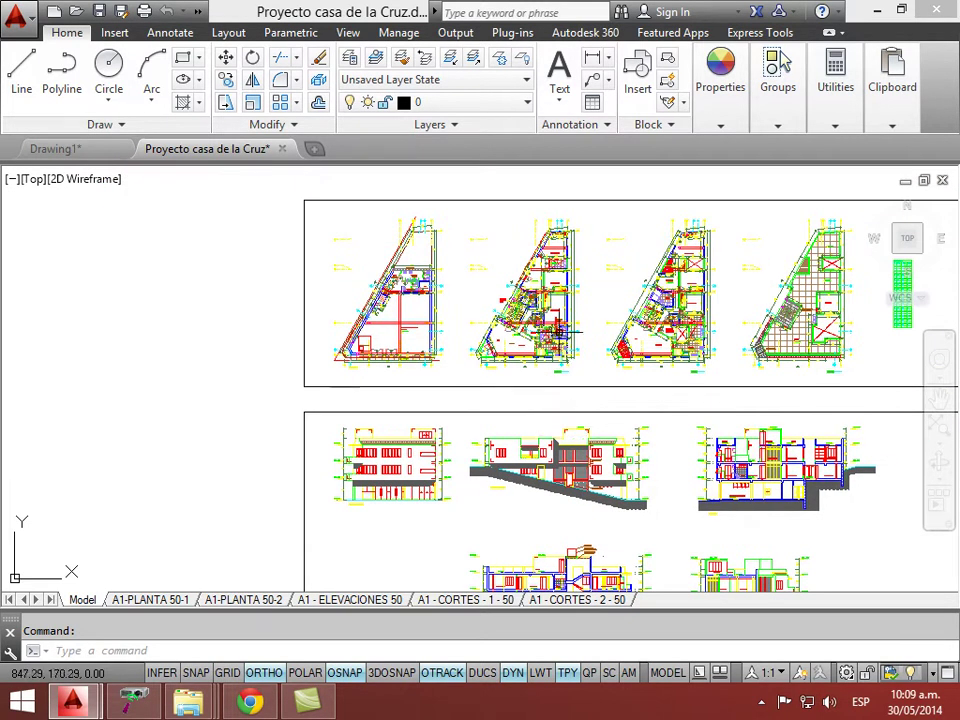
scroll(521, 347, "up", 2)
scroll(521, 343, "up", 8)
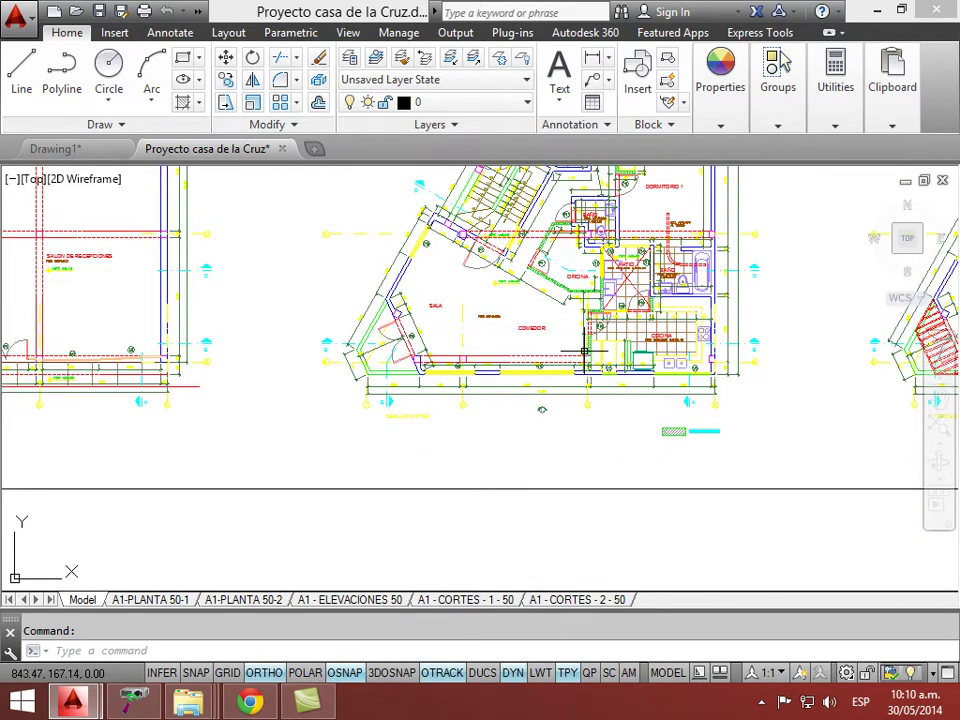
scroll(644, 321, "down", 2)
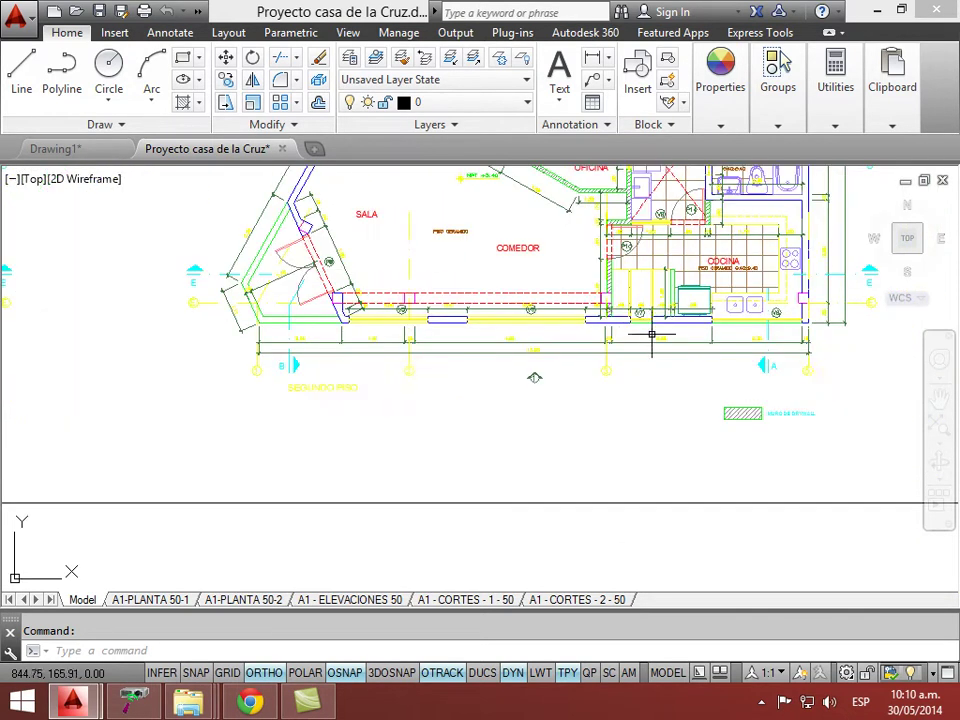
- Set the 2D model space uniform background to index colour 253 in the drawing window colour options and apply it
right_click(492, 240)
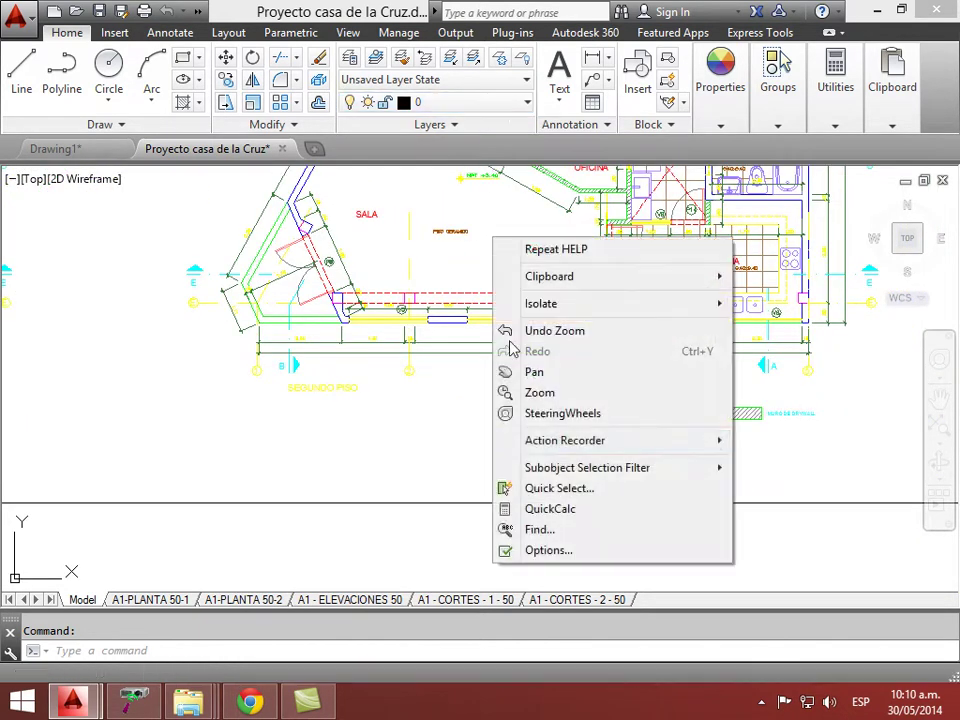
left_click(574, 553)
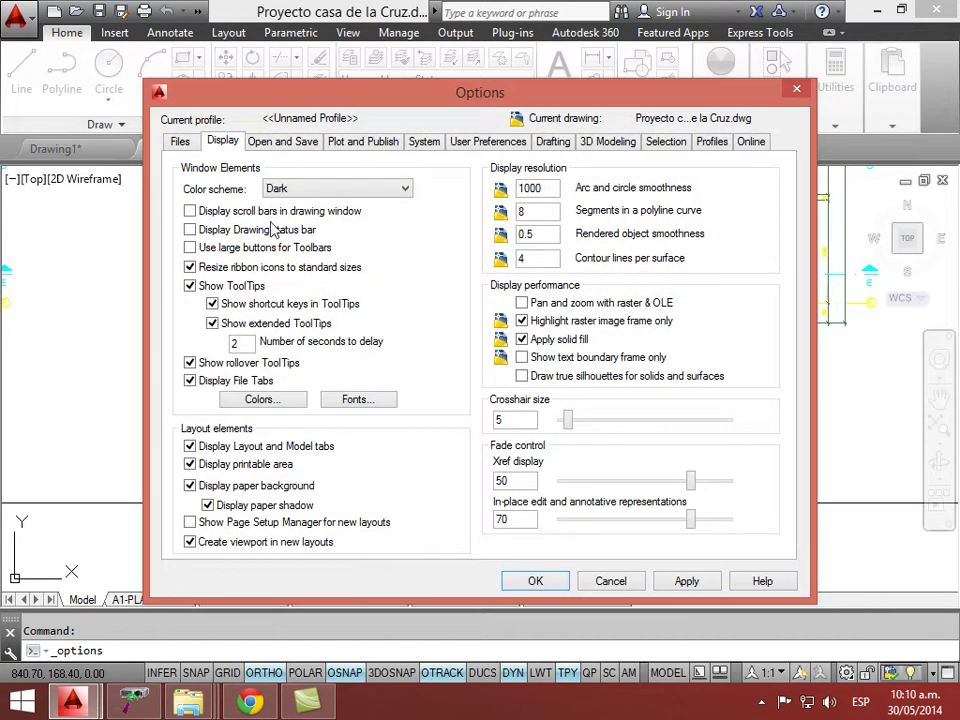
left_click(285, 401)
left_click(700, 143)
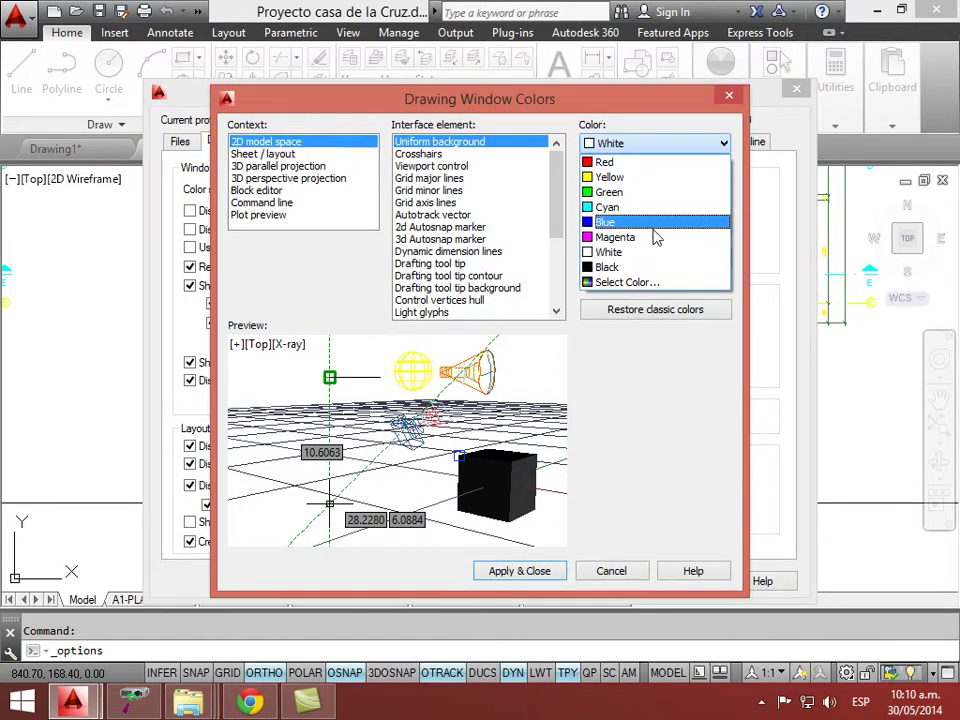
left_click(634, 285)
left_click(385, 416)
left_click(480, 502)
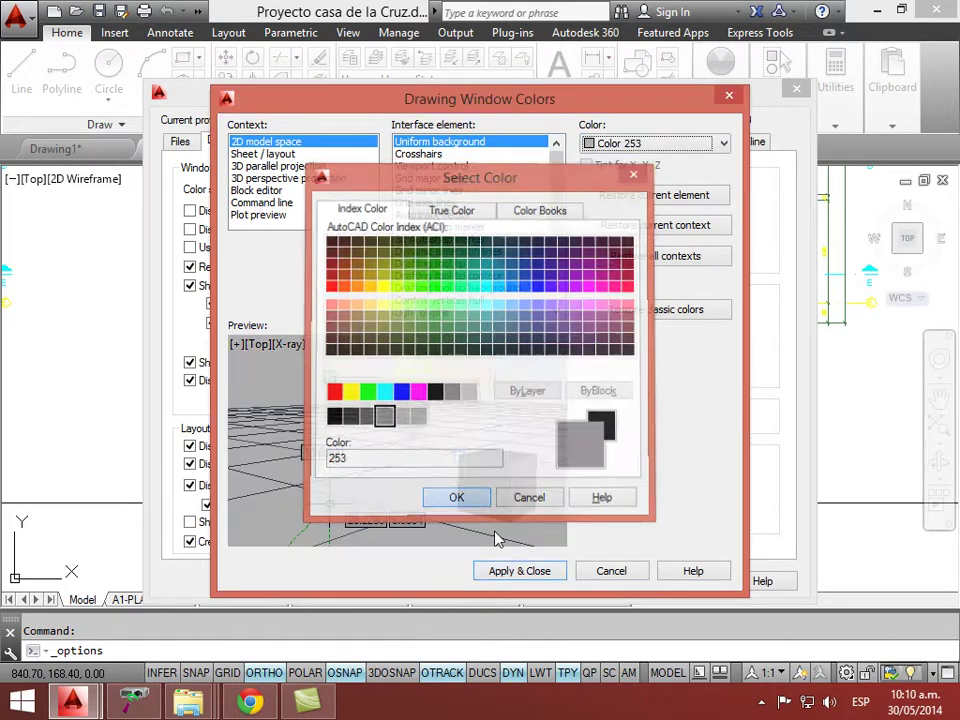
left_click(527, 570)
left_click(533, 581)
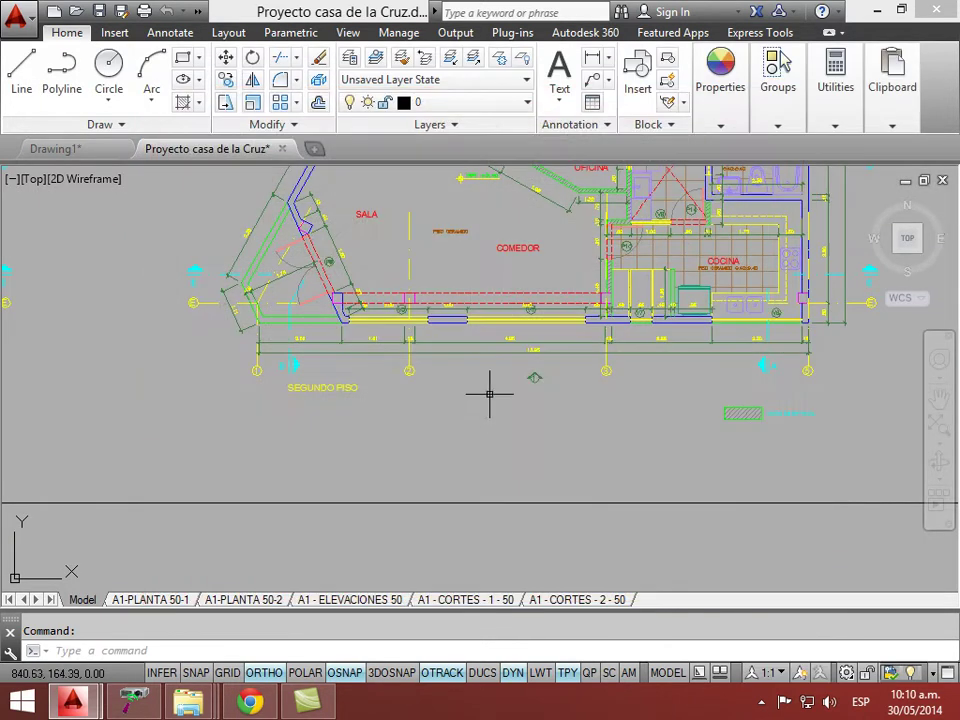
- Erase the sheet frame whose lower edge runs beneath the second-floor plan
middle_click_drag(500, 418, 435, 326)
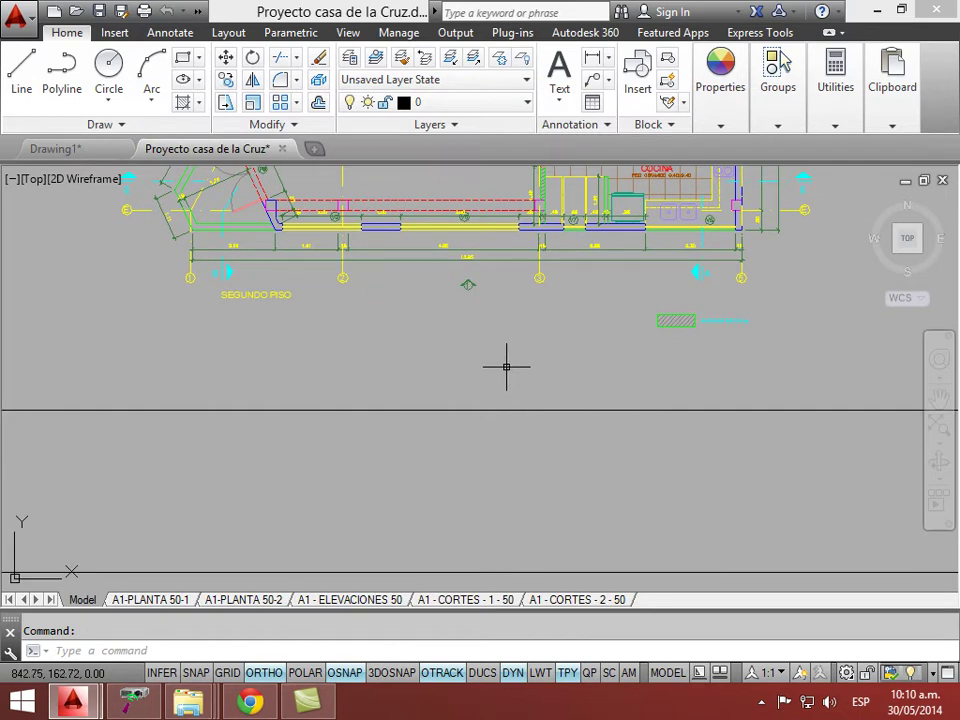
left_click(474, 402)
left_click(473, 432)
key("Delete")
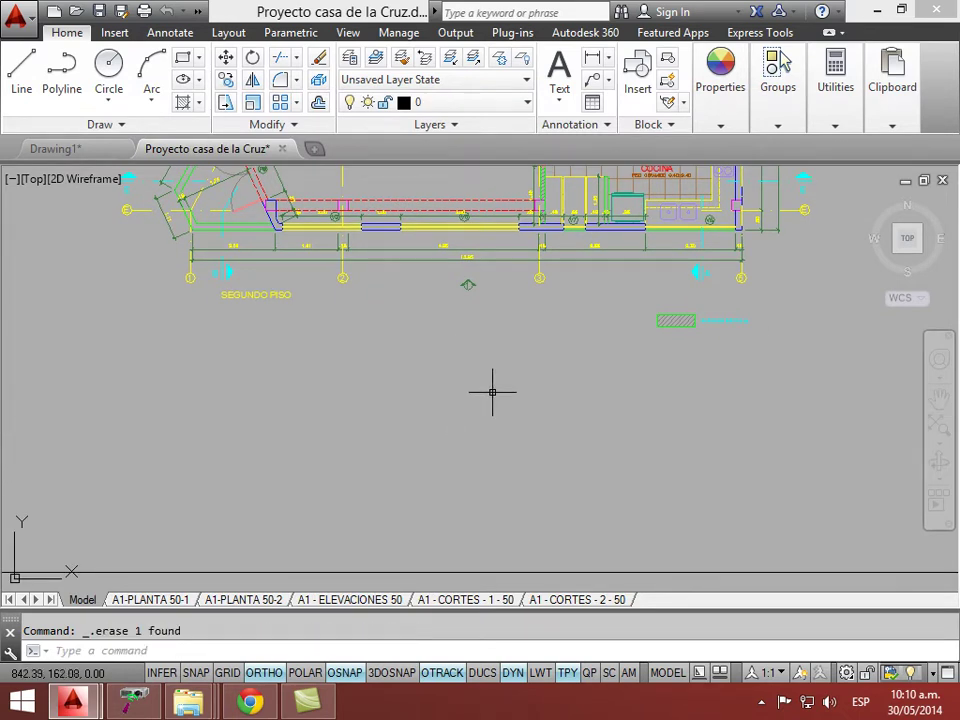
- Examine the floor-level marks on the first- and second-floor plans around the reception hall and dining room
scroll(425, 390, "up", 8)
middle_click_drag(403, 315, 465, 563)
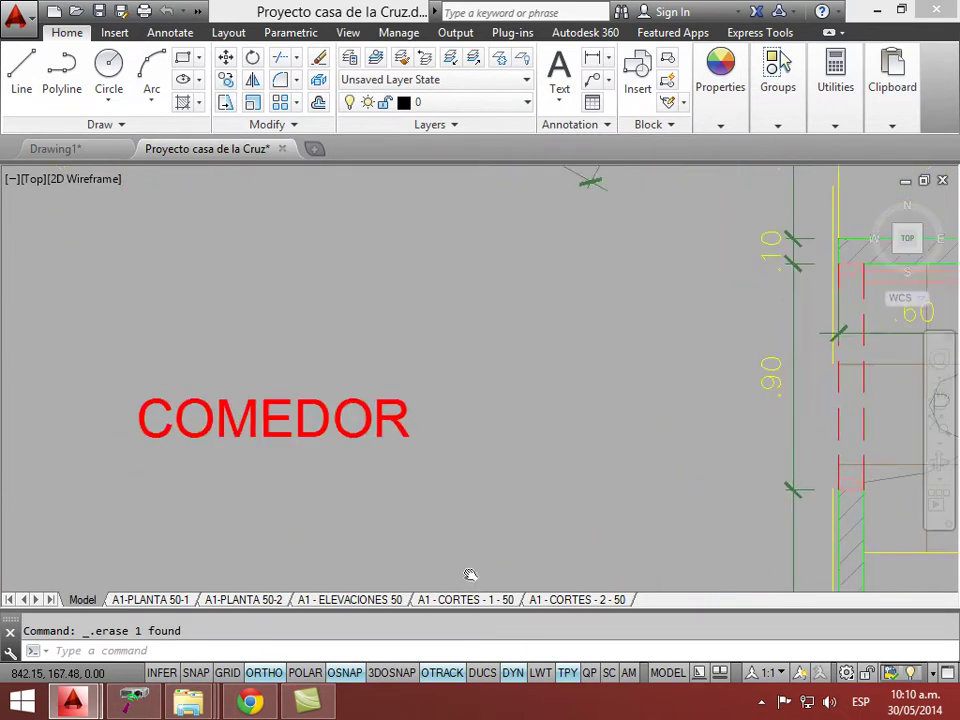
scroll(463, 550, "down", 3)
scroll(369, 360, "up", 10)
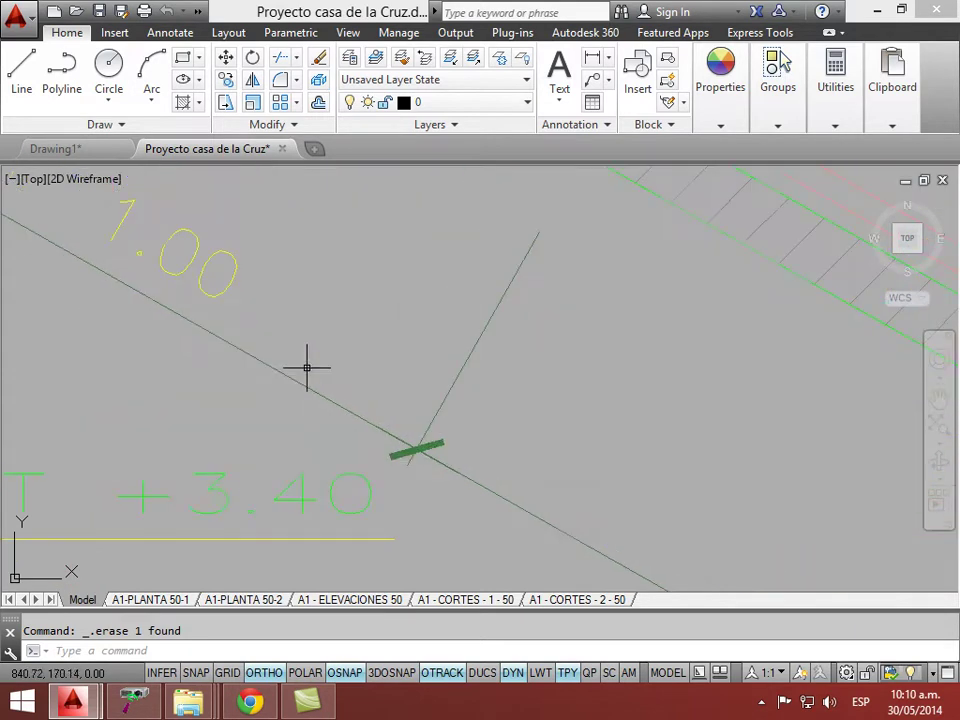
scroll(310, 380, "down", 12)
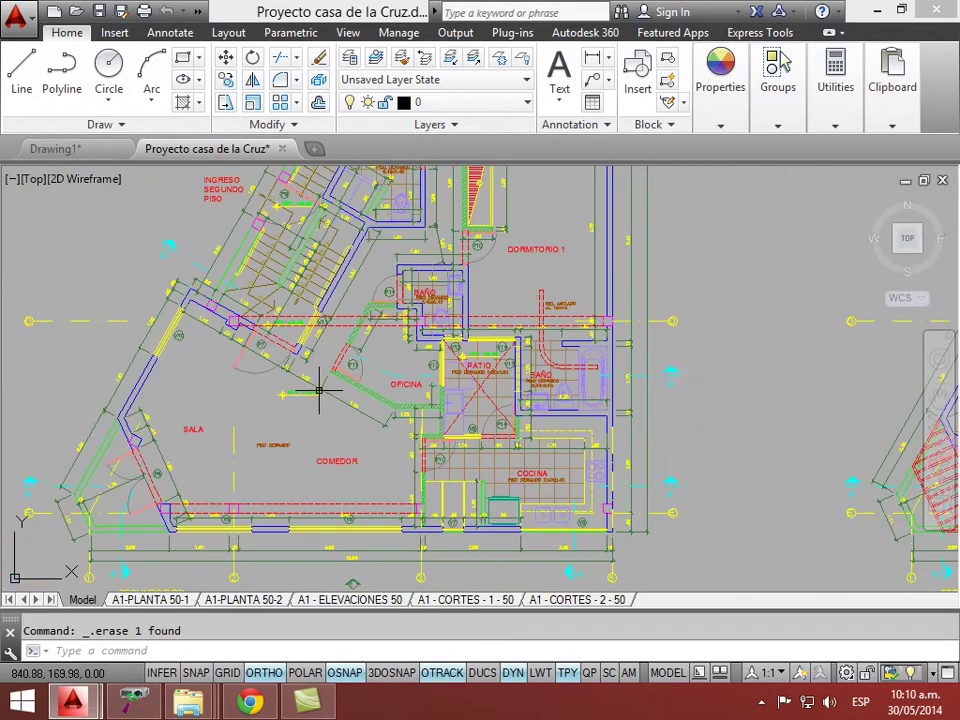
scroll(250, 440, "up", 8)
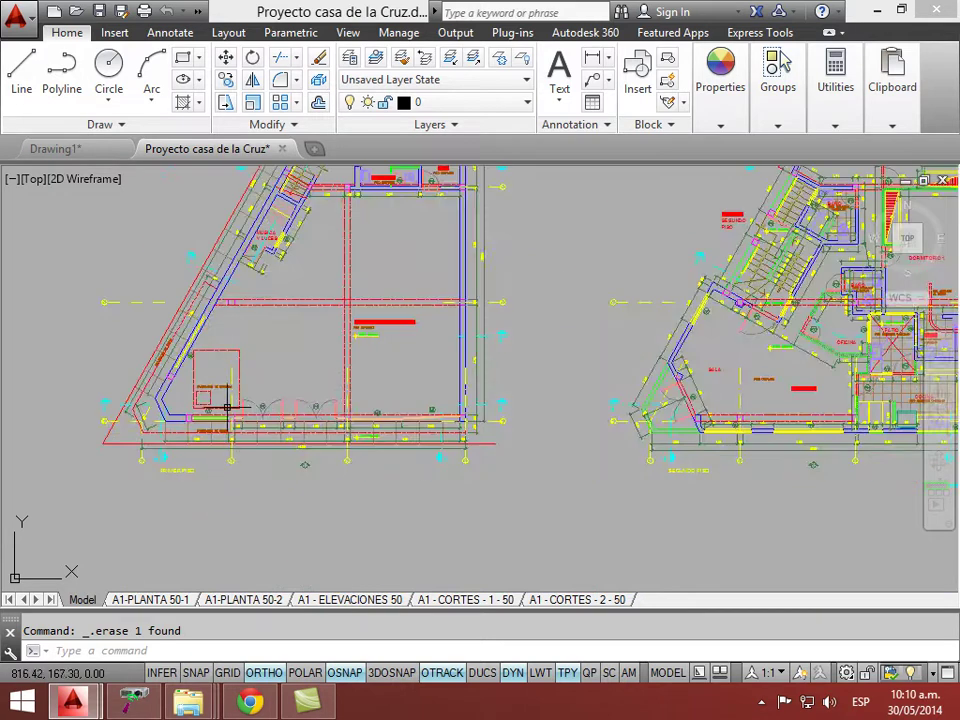
scroll(471, 326, "up", 6)
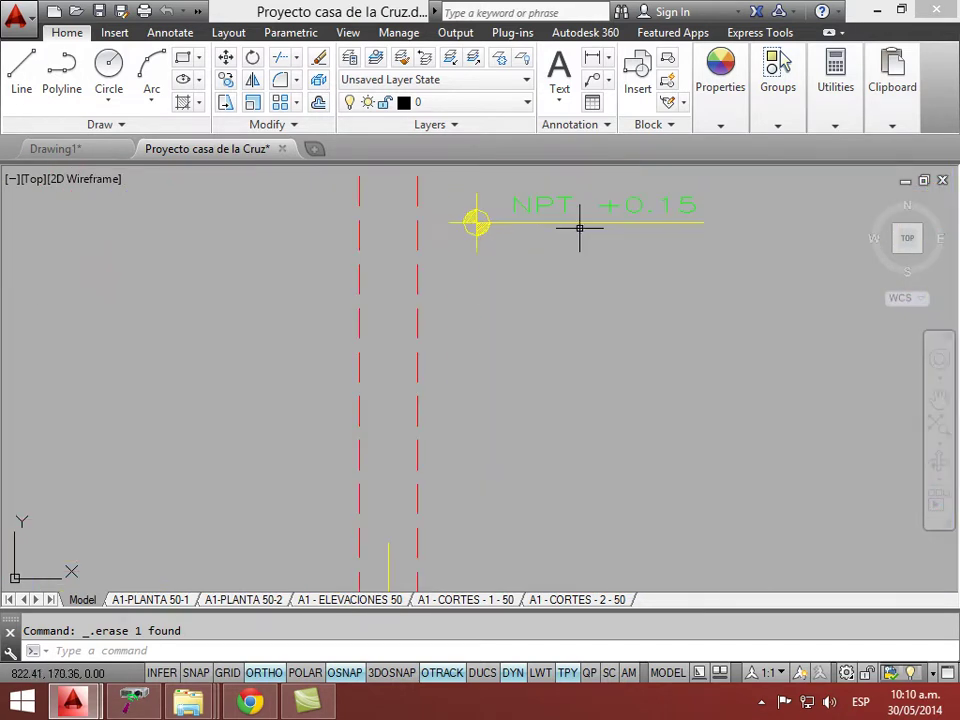
scroll(579, 231, "down", 3)
middle_click_drag(579, 279, 527, 381)
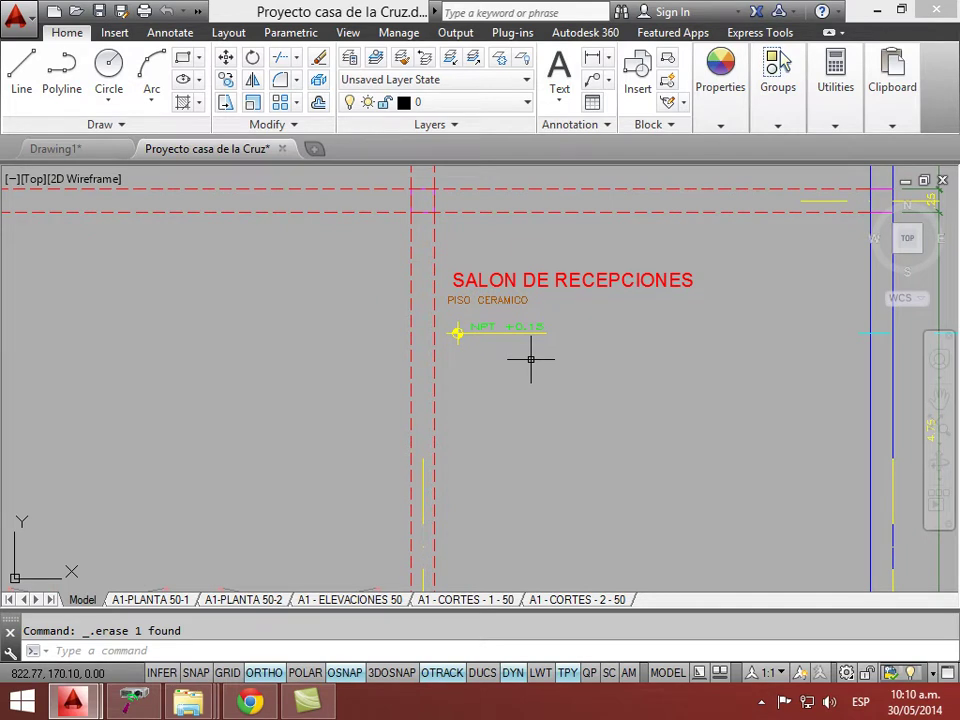
scroll(516, 323, "up", 3)
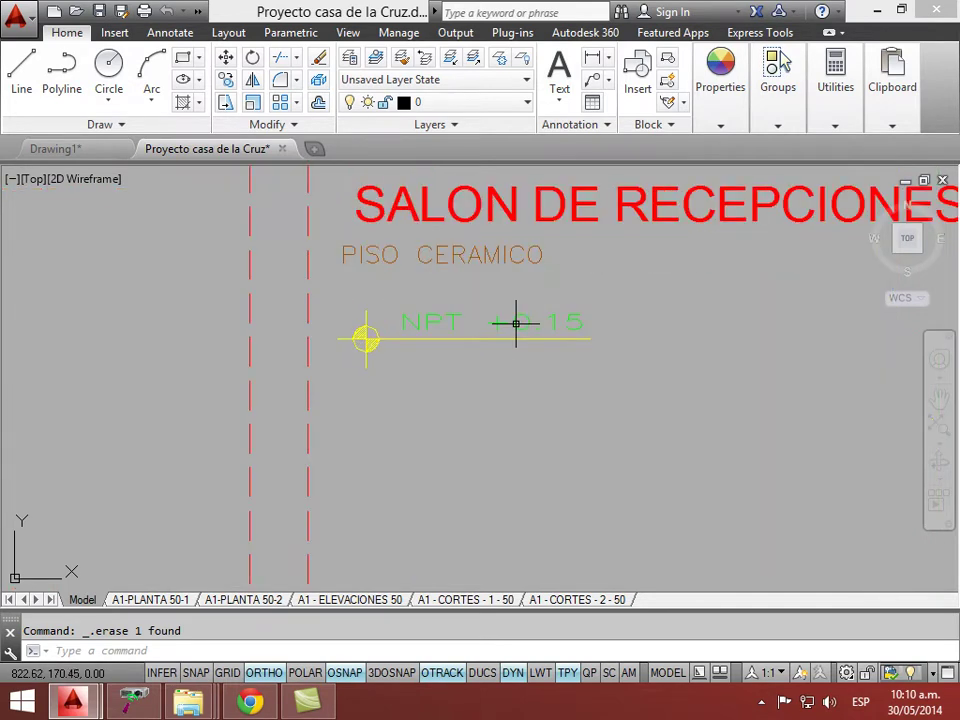
scroll(516, 326, "down", 8)
scroll(486, 274, "up", 6)
scroll(486, 270, "up", 5)
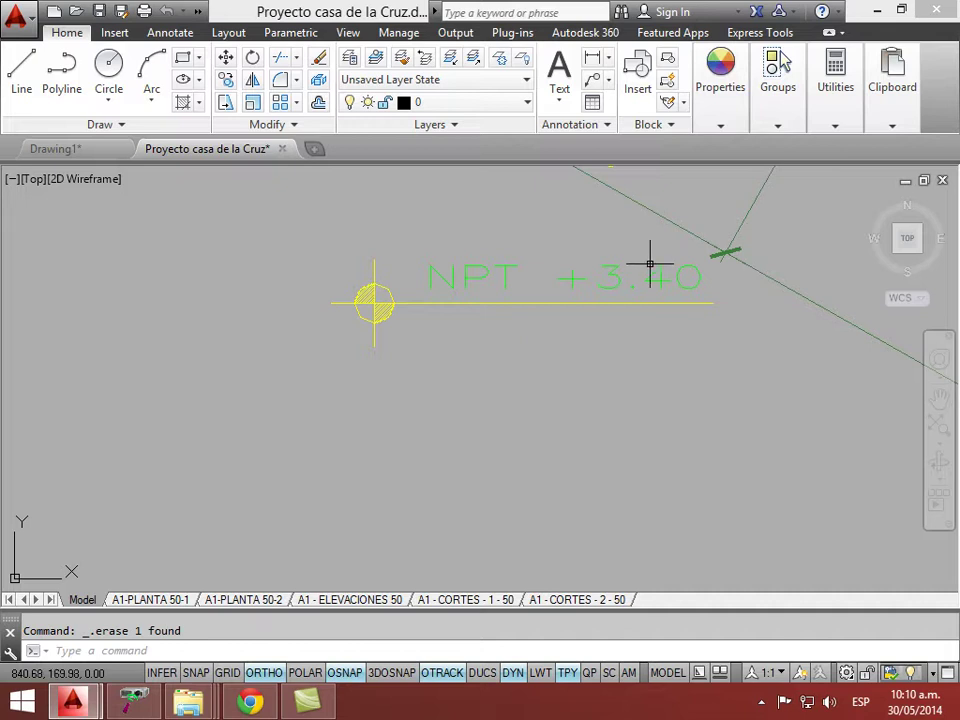
scroll(650, 265, "down", 10)
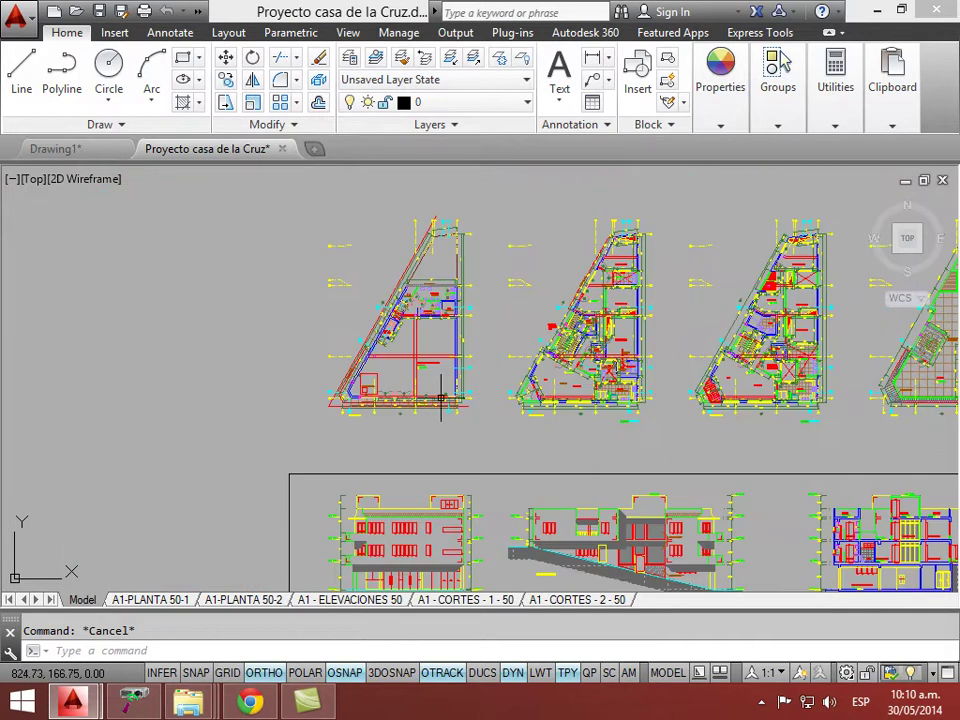
scroll(332, 428, "up", 4)
type("l")
key("Return")
middle_click_drag(237, 547, 300, 392)
key("Escape")
- Make AA muro 0 the current layer and draw a long horizontal line below the first-floor plan
left_click(481, 104)
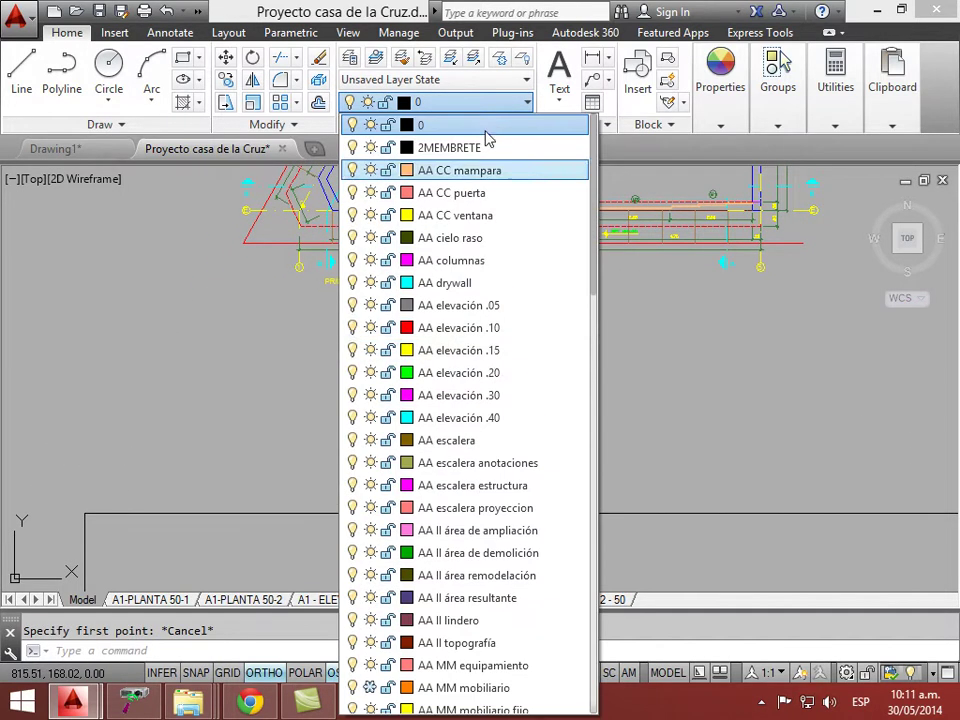
scroll(491, 395, "down", 7)
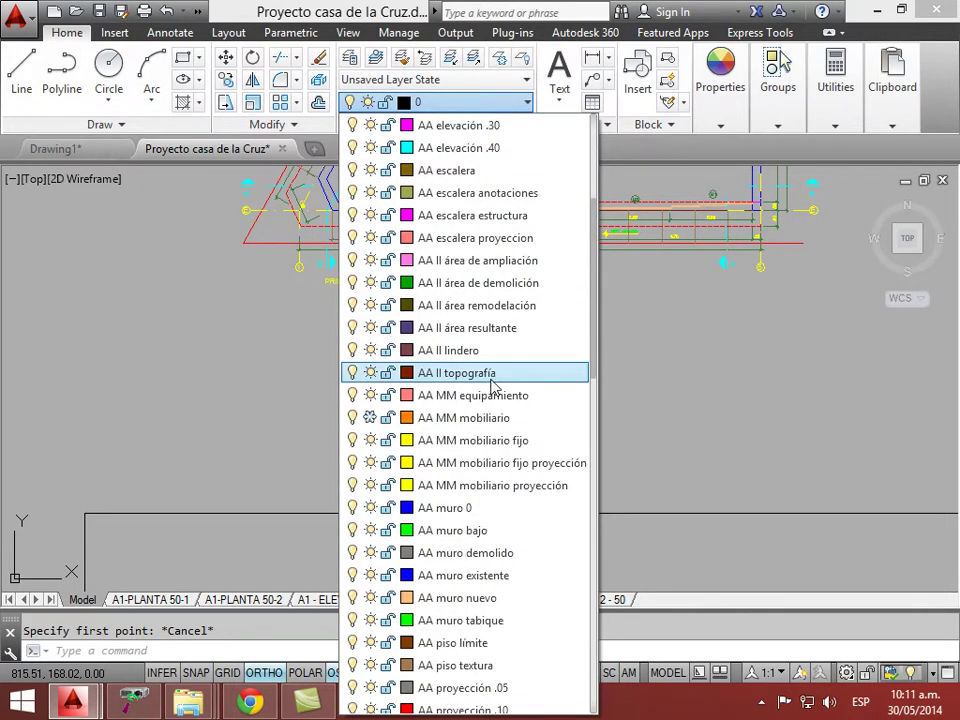
left_click(469, 306)
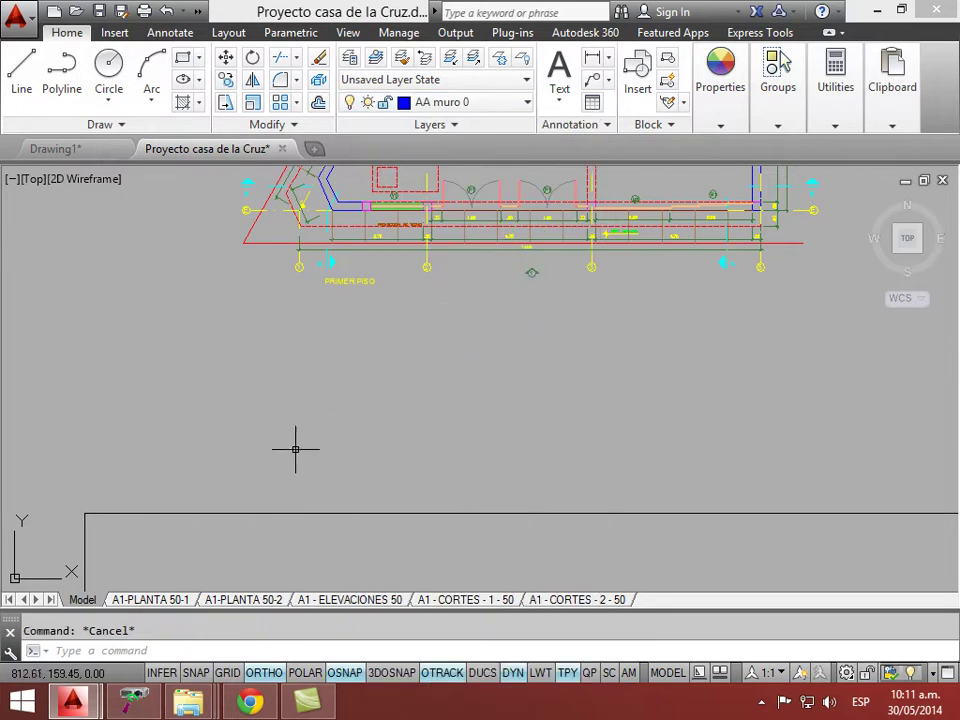
key("Return")
left_click(165, 466)
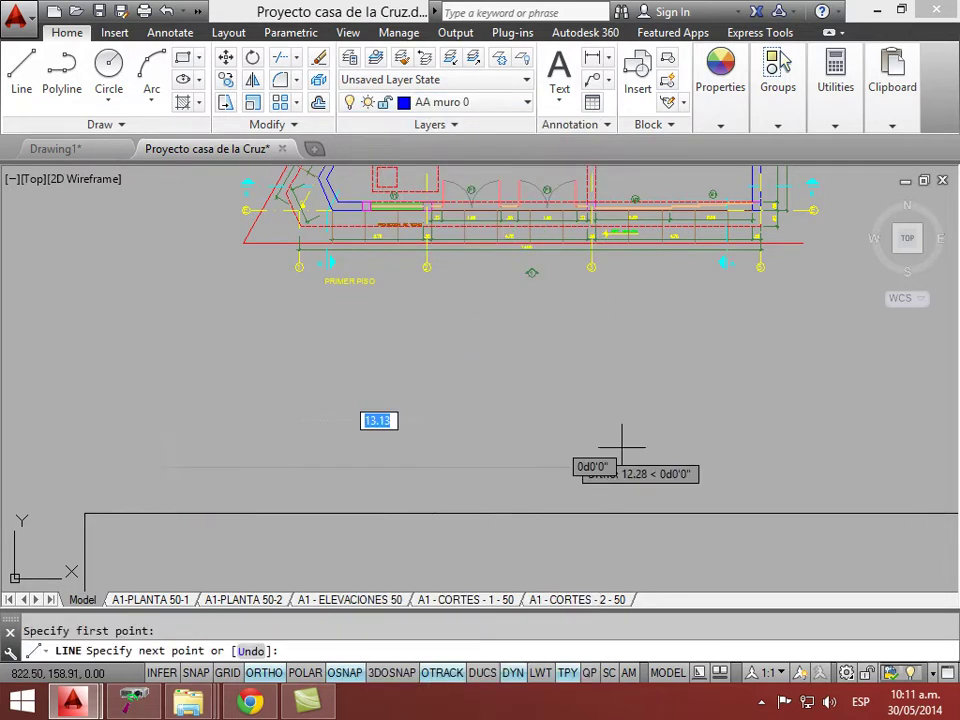
left_click(888, 440)
key("Escape")
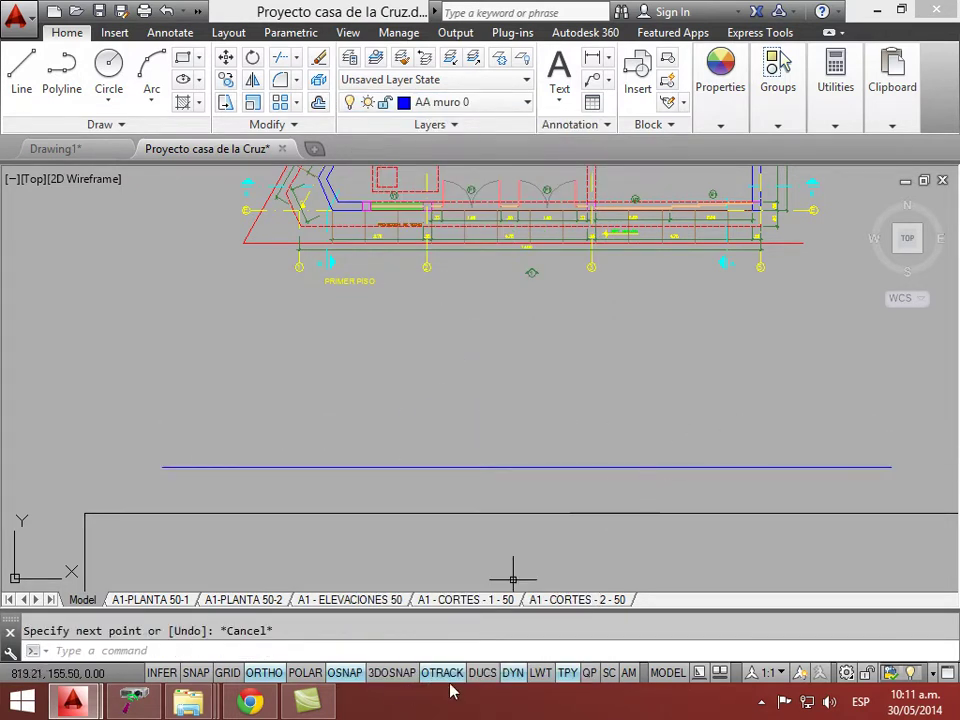
- Turn the lineweight display on to check the wall line thicknesses and switch it off again
left_click(539, 673)
left_click(539, 673)
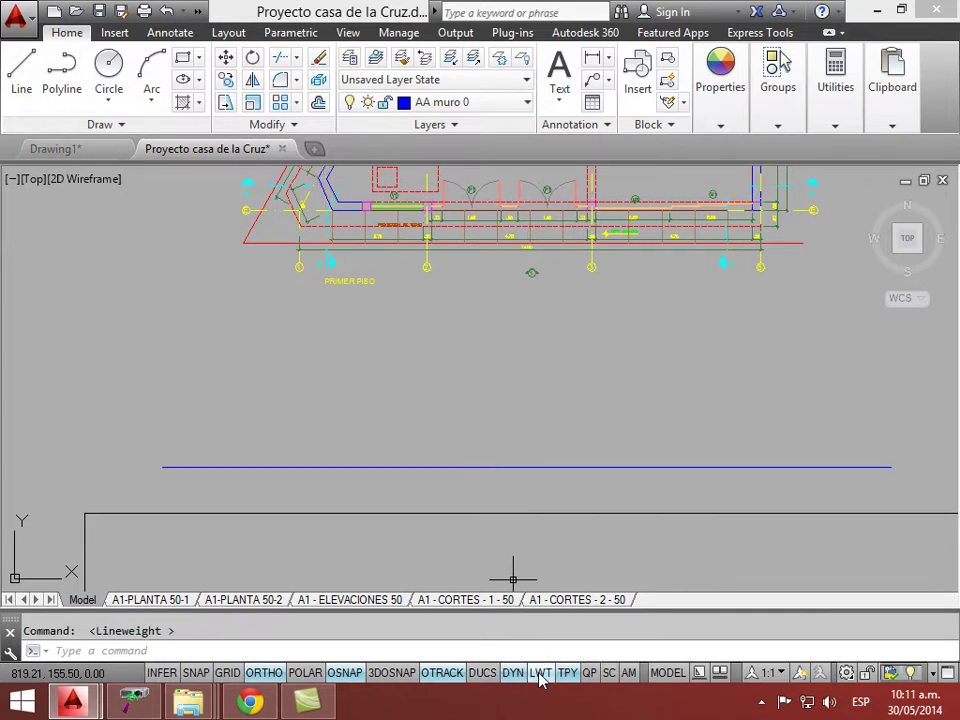
left_click(539, 675)
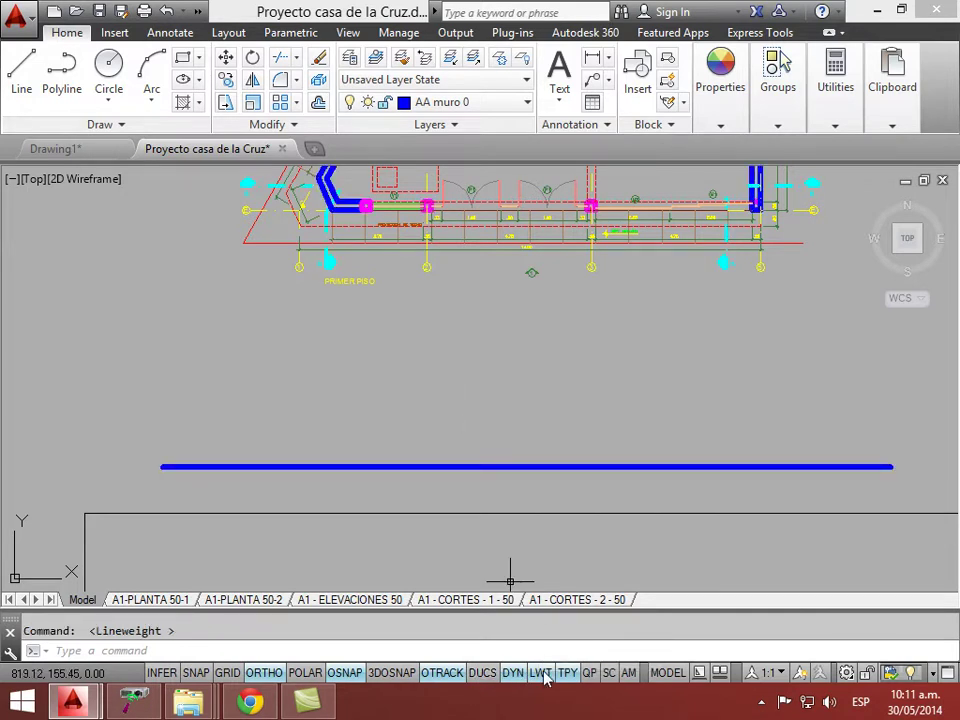
left_click(541, 673)
key("Escape")
- Draw vertical construction lines with XLINE through the first-floor plan's angled wall corners and the near edge of window V1
type("xl")
key("Return")
type("v")
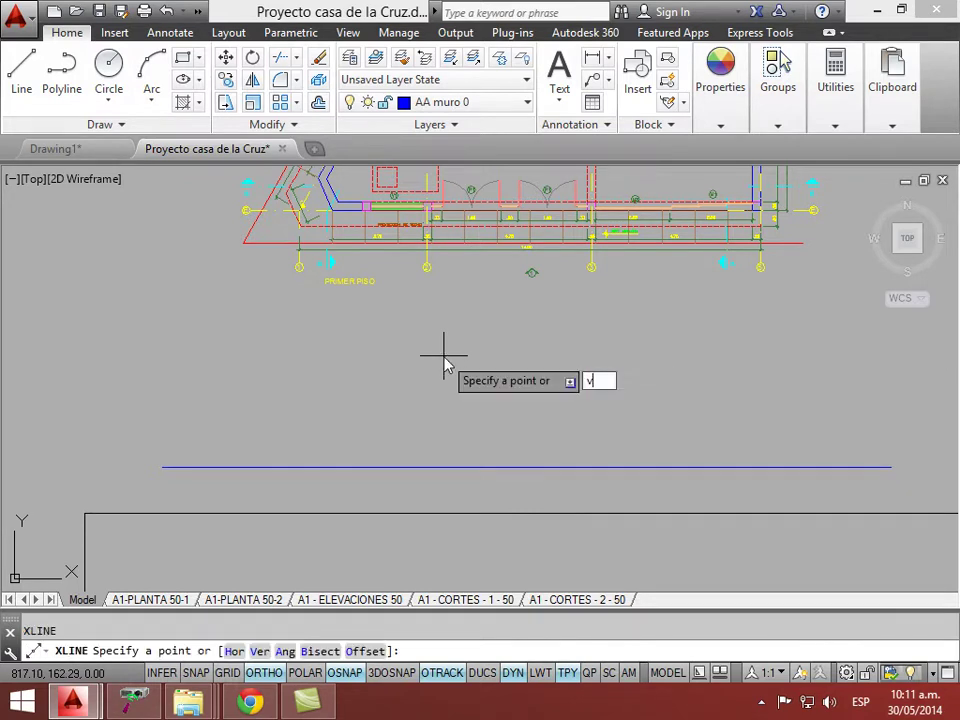
key("Return")
scroll(416, 480, "up", 6)
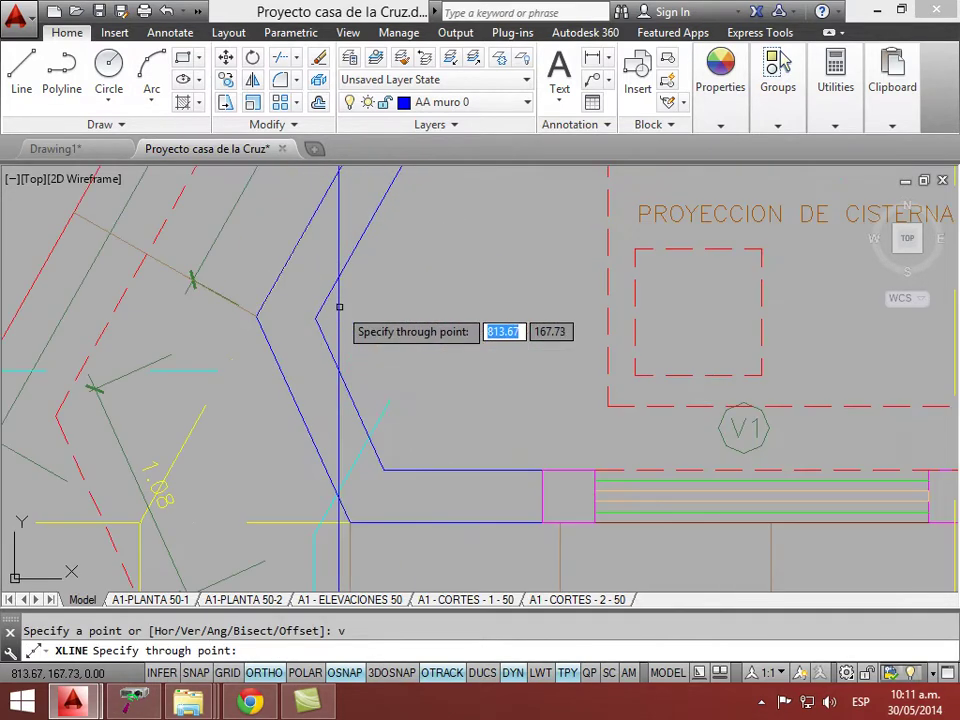
left_click(257, 314)
left_click(349, 516)
left_click(595, 522)
scroll(594, 521, "down", 5)
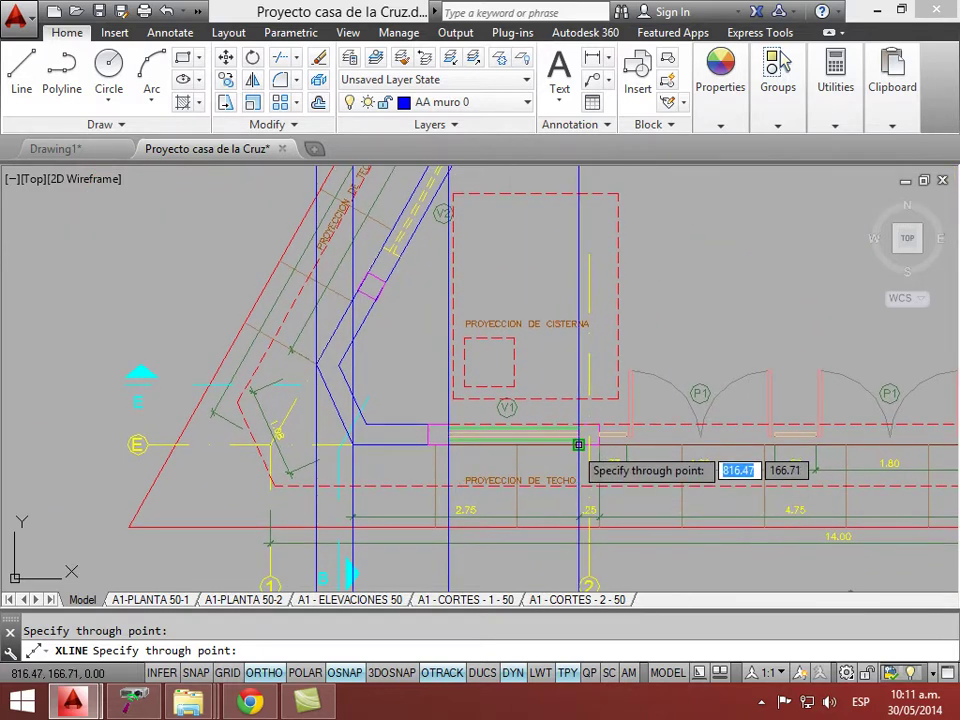
- Continue the vertical construction lines through both faces of the columns on axes 2 and 3 and of the end wall beside M1
scroll(583, 444, "up", 6)
scroll(401, 422, "down", 5)
scroll(400, 424, "up", 3)
scroll(647, 439, "down", 4)
scroll(390, 470, "up", 3)
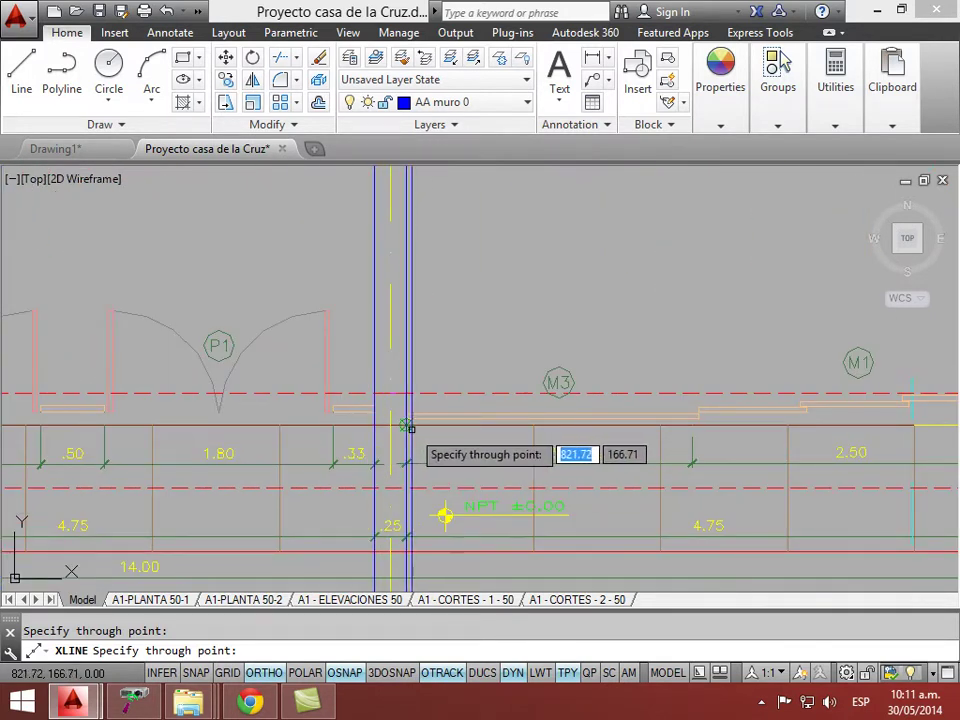
scroll(609, 439, "down", 4)
scroll(616, 447, "up", 3)
scroll(570, 444, "up", 3)
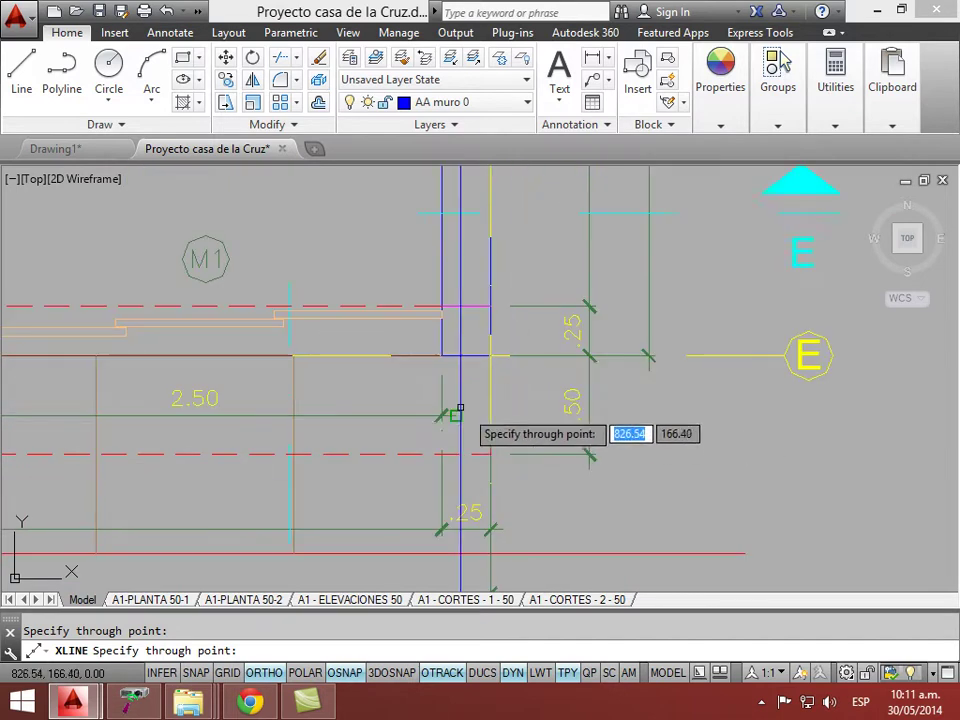
scroll(490, 355, "down", 4)
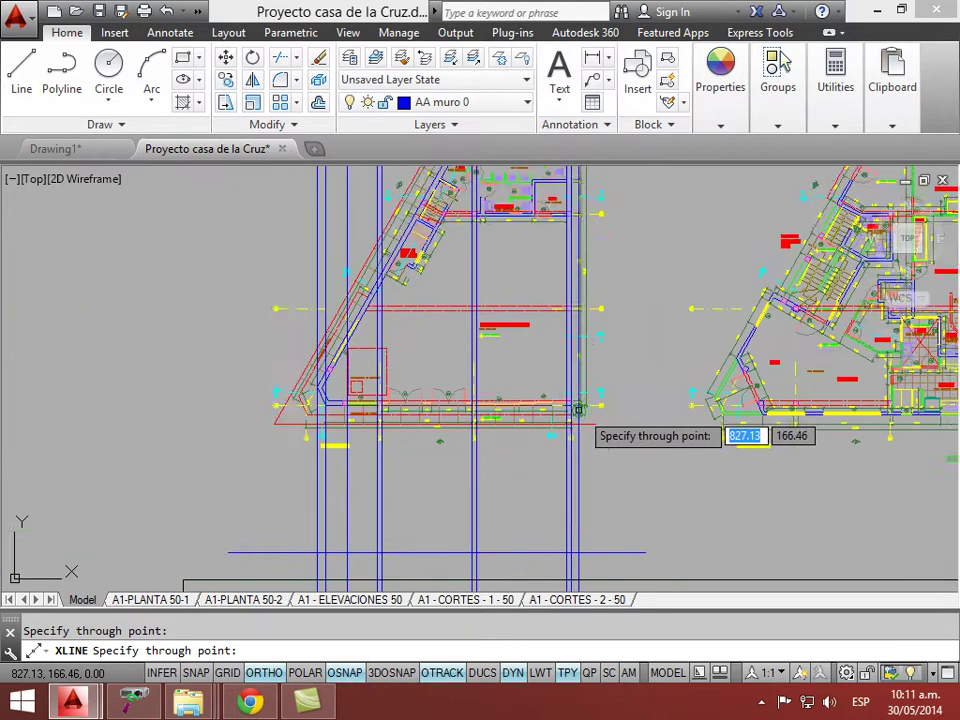
key("Escape")
- Offset the horizontal base line 3.25 upward
scroll(516, 302, "up", 6)
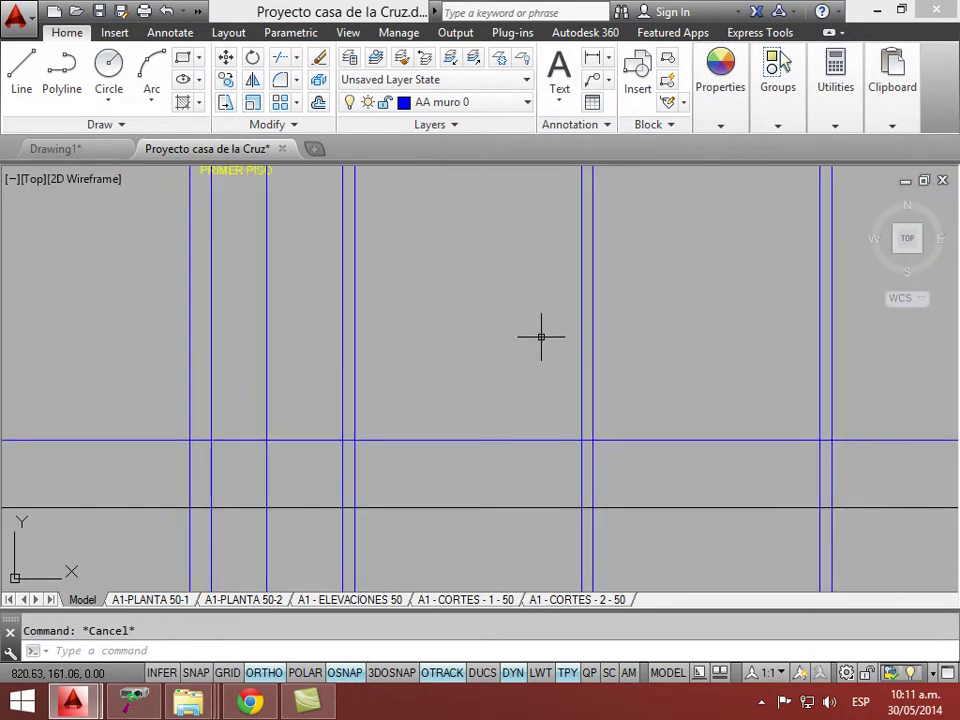
type("o")
key("Return")
type("3.2")
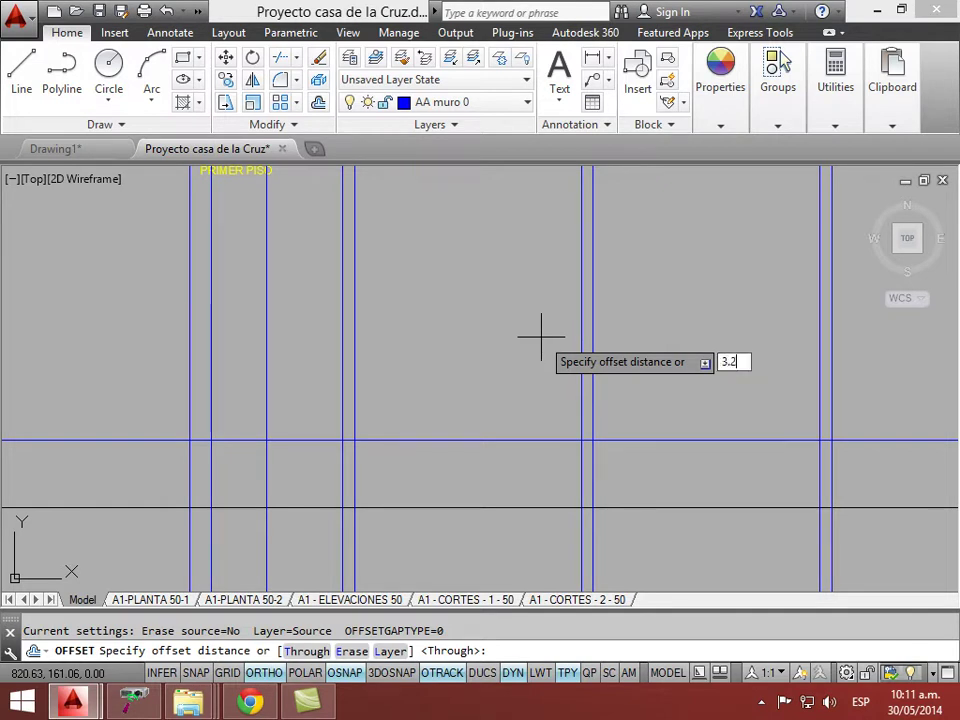
type("5")
key("Return")
left_click(524, 440)
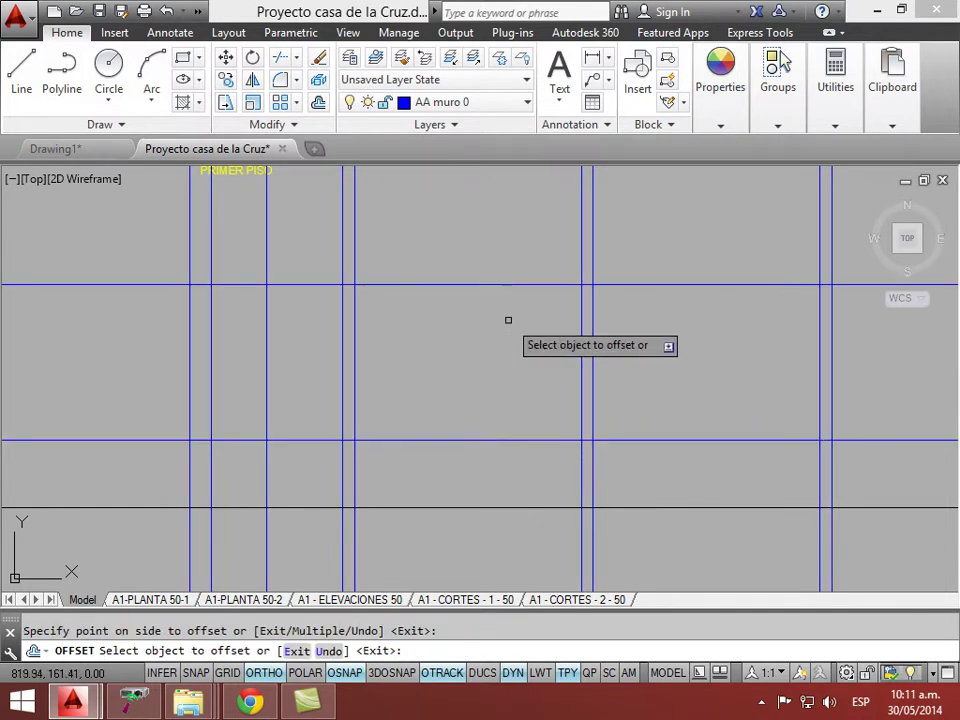
key("Escape")
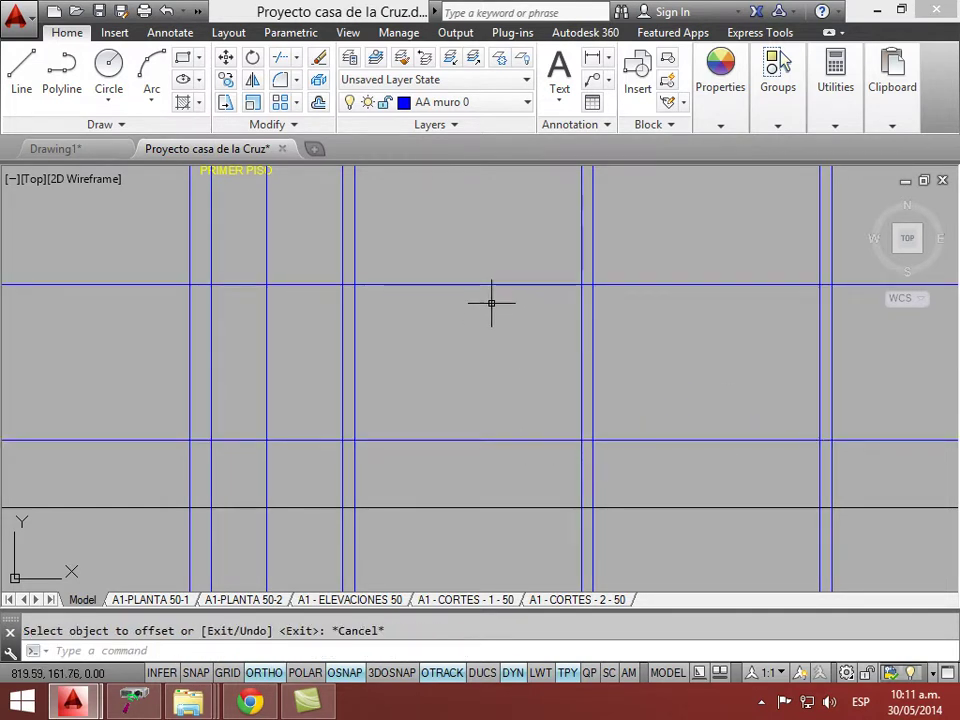
- Trim the vertical construction lines above the upper horizontal line and below the base line
type("tr")
key("Return")
left_click(538, 460)
left_click(493, 258)
key("Return")
scroll(508, 266, "down", 3)
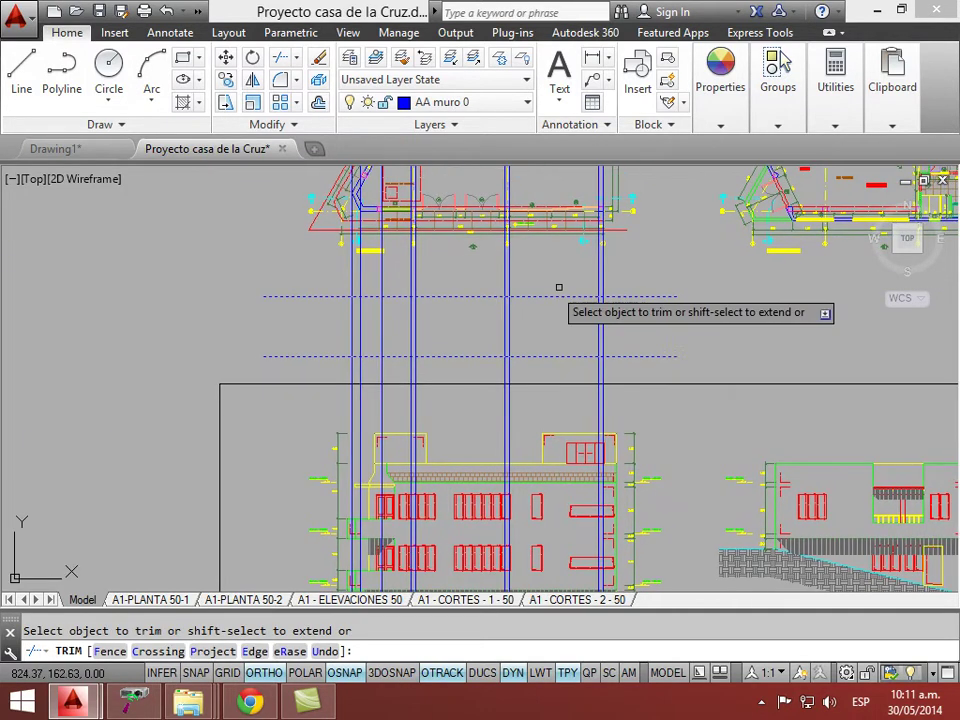
left_click(619, 268)
left_click(366, 281)
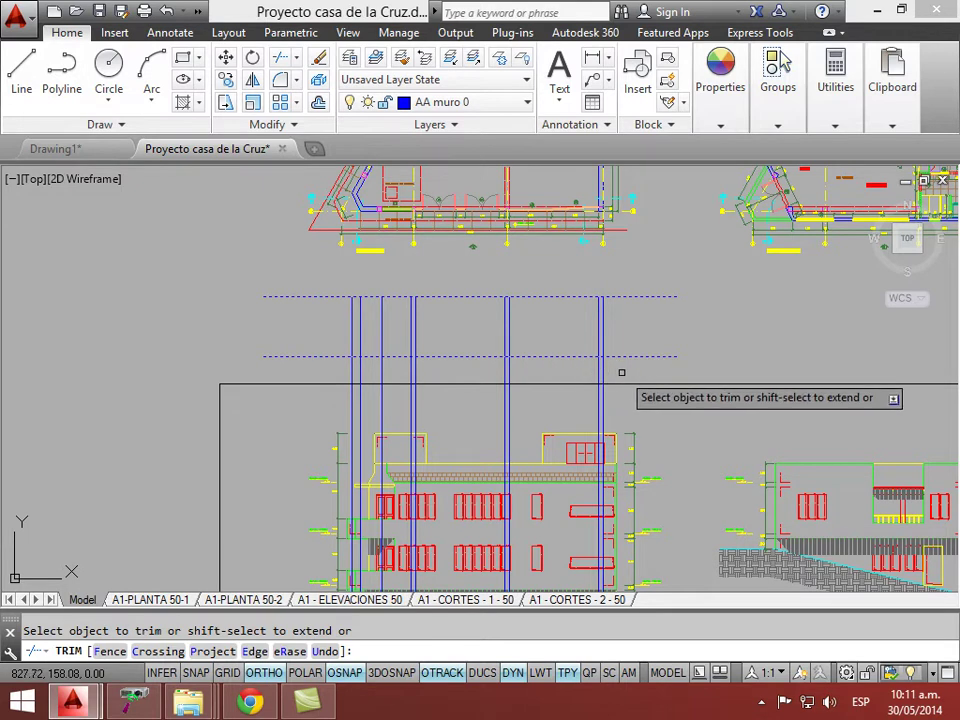
left_click(503, 365)
left_click(340, 376)
key("Escape")
scroll(533, 327, "up", 2)
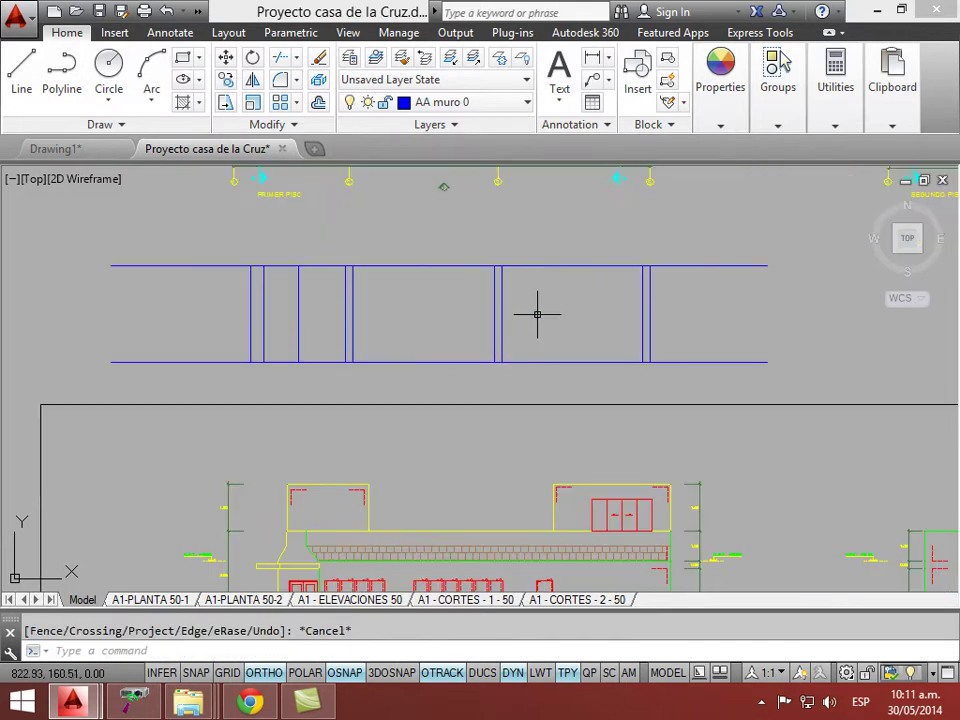
- Offset the upper horizontal line 0.2 downward to form the slab thickness
key("Escape")
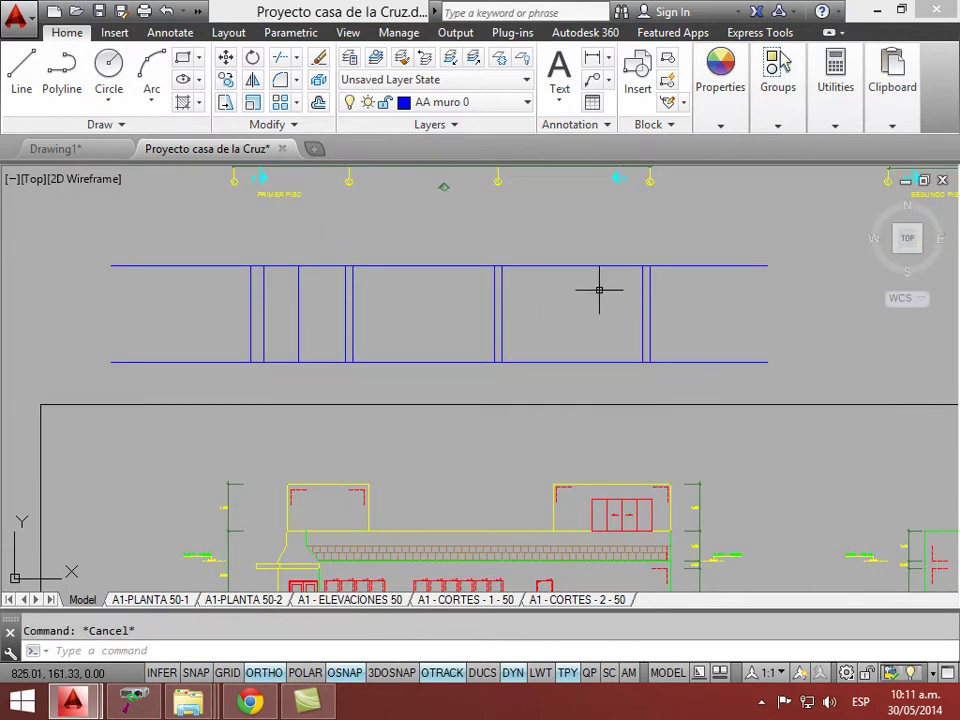
type("o")
key("Return")
type(".2")
key("Return")
left_click(596, 265)
left_click(591, 306)
key("Escape")
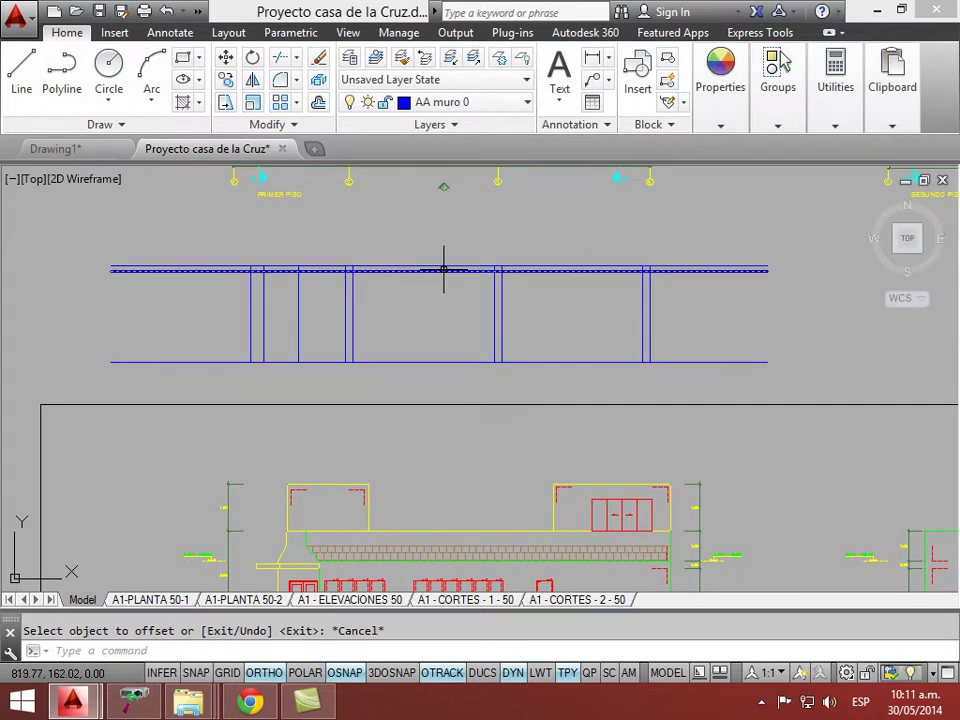
scroll(444, 270, "up", 2)
key("Escape")
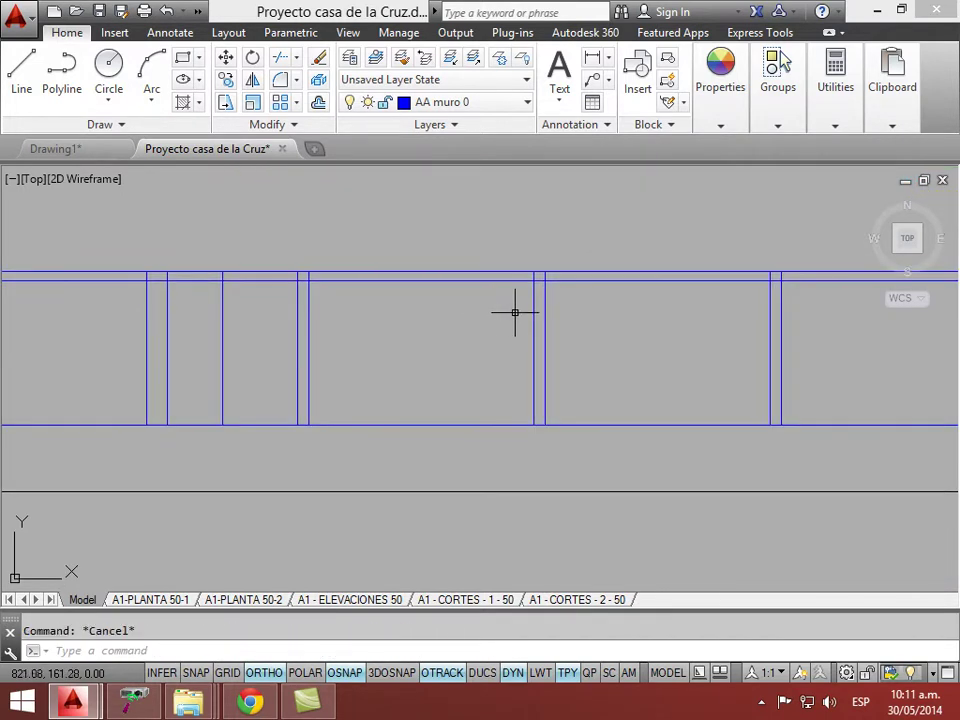
- Try to trim lines at the slab's left end beside the outermost wall line and undo the trim
type("tr")
key("Return")
key("Return")
left_click(148, 310)
left_click(140, 299)
right_click(124, 321)
key("Escape")
key("Escape")
key("ctrl+z")
key("Escape")
- Trim the overhanging ends of both slab lines flush with the outermost wall lines on each side
key("Return")
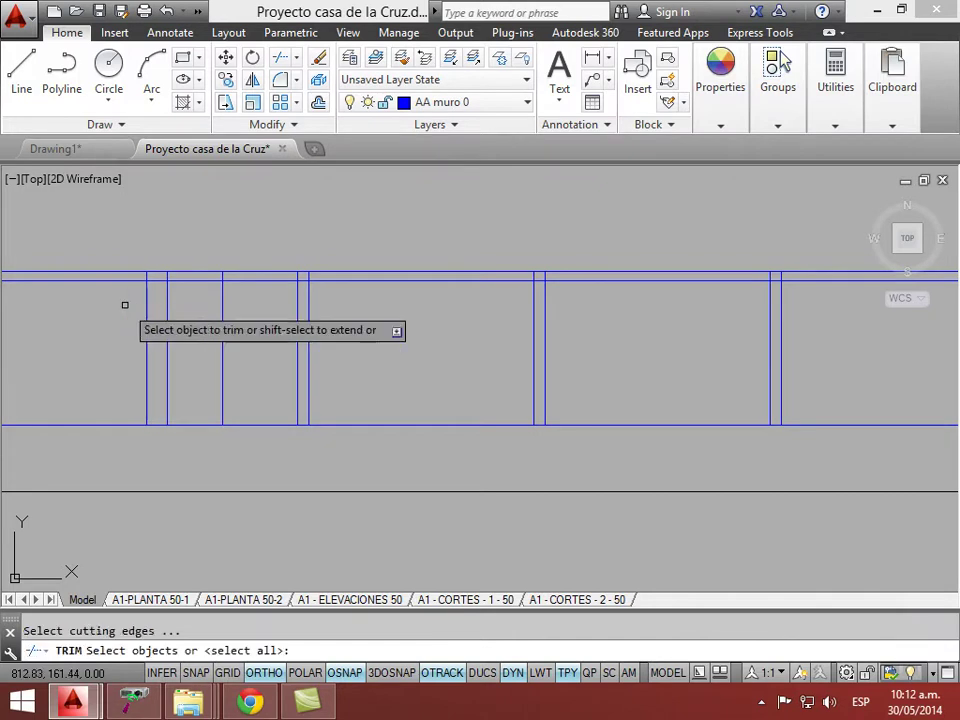
key("Return")
scroll(160, 265, "down", 3)
left_click(418, 301)
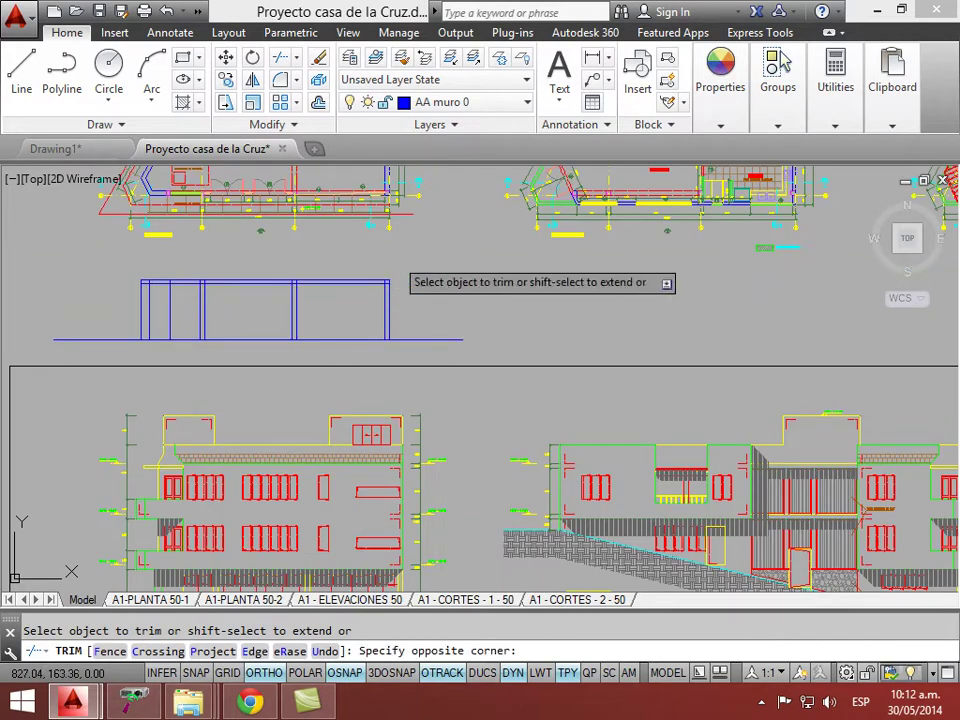
key("Escape")
scroll(339, 298, "up", 3)
scroll(424, 293, "up", 4)
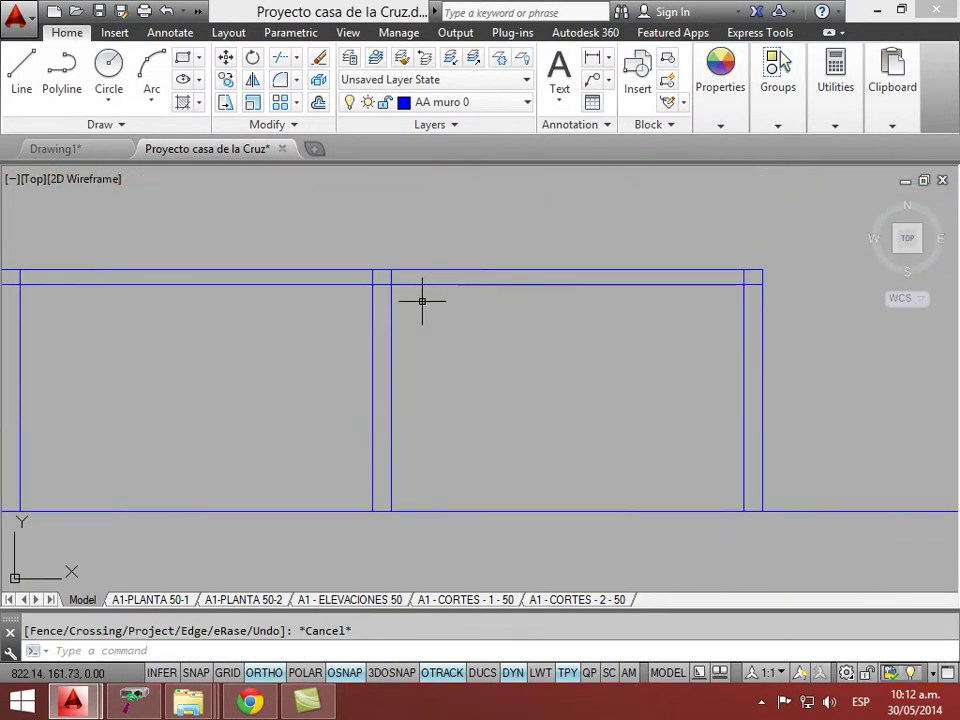
scroll(484, 319, "down", 3)
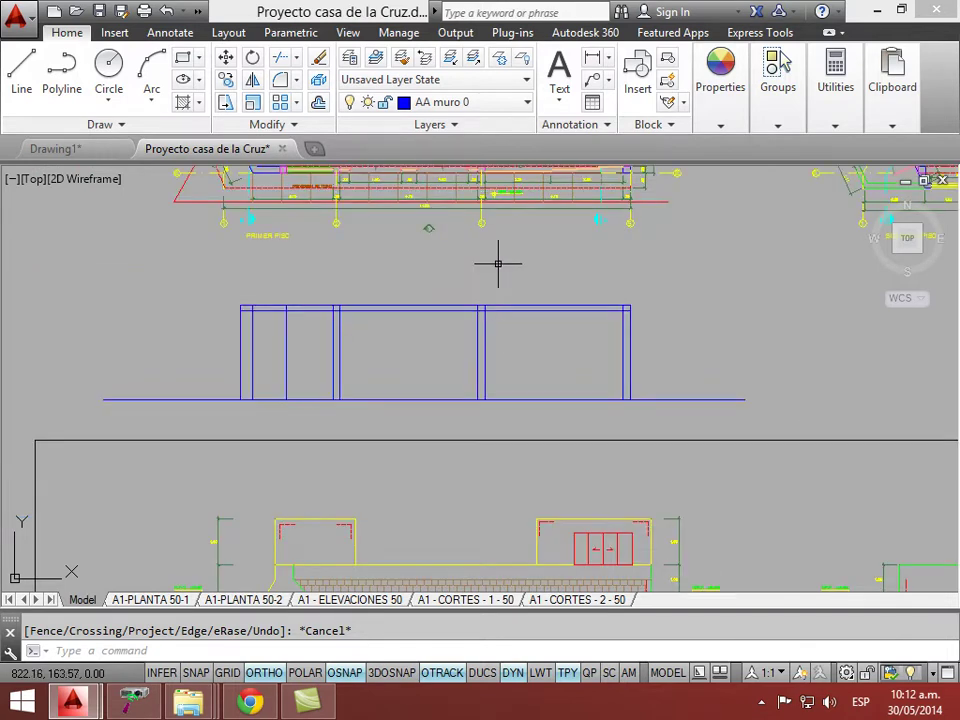
scroll(551, 281, "up", 5)
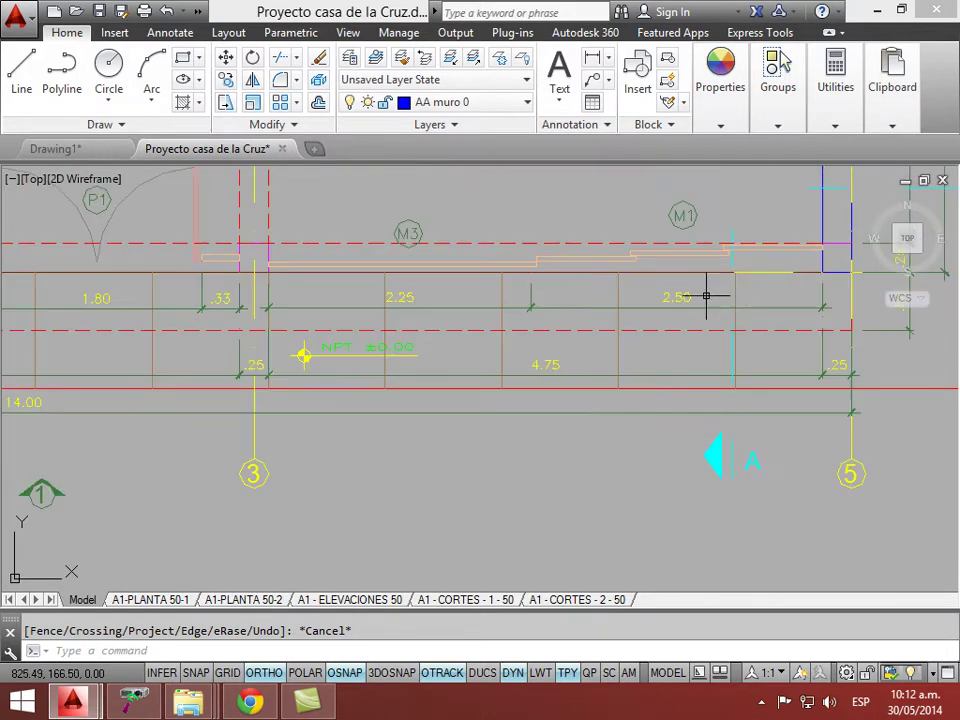
scroll(773, 290, "down", 4)
scroll(583, 304, "up", 1)
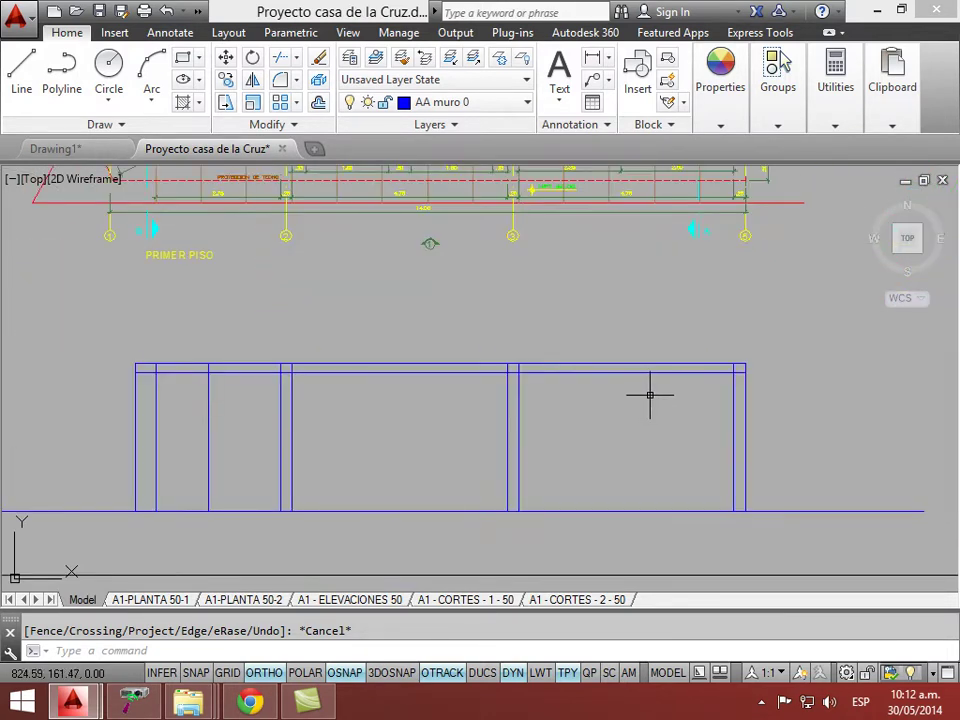
type("o")
key("Return")
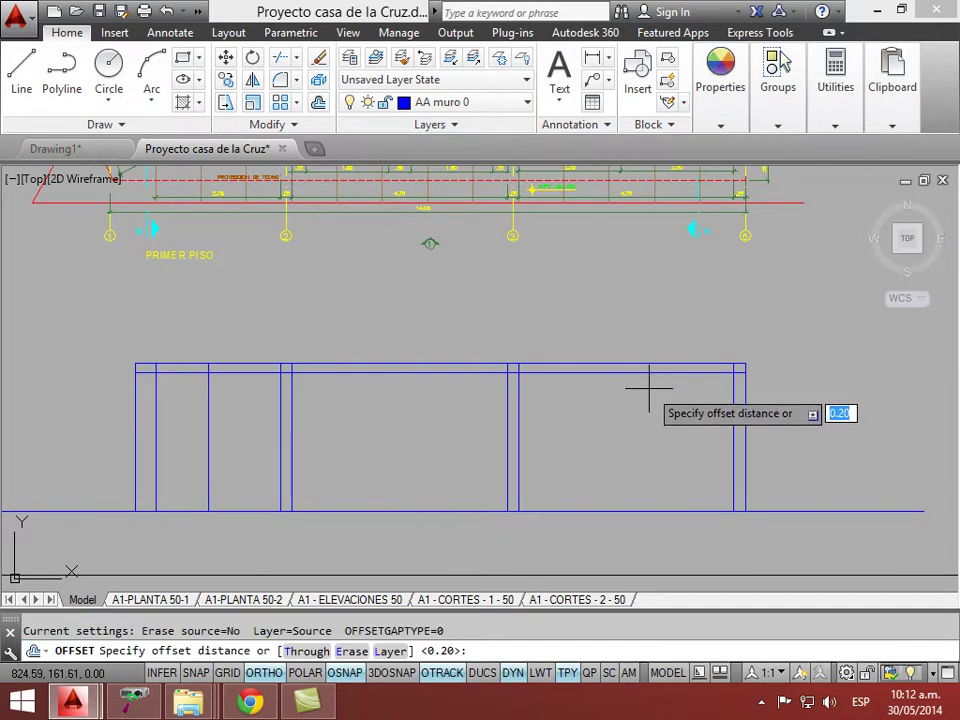
type("2.1")
key("Return")
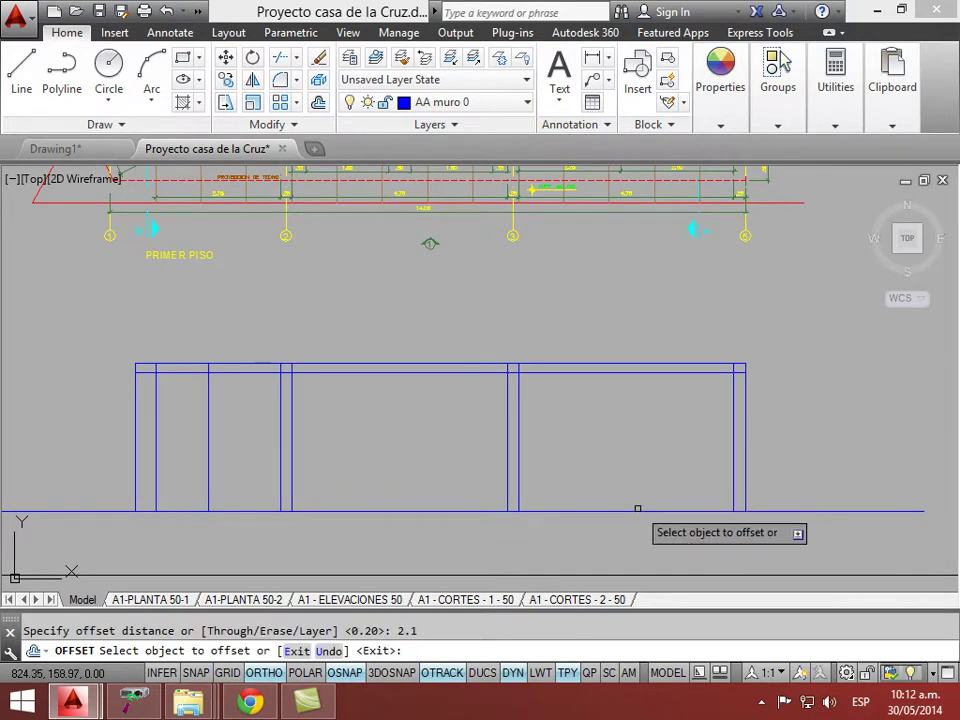
key("Escape")
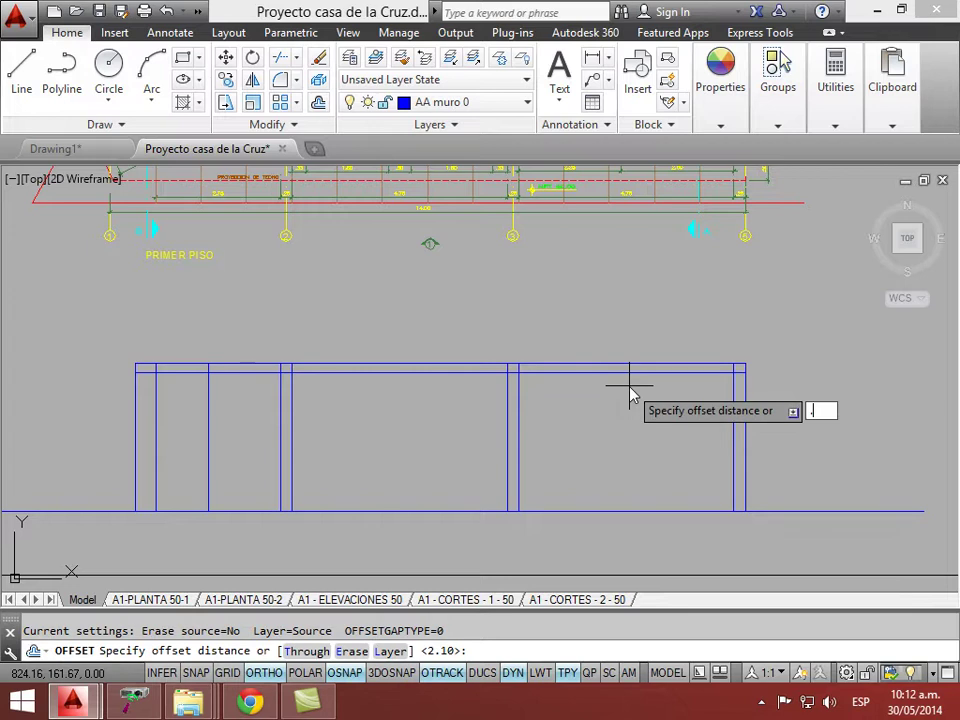
- Offset the slab's lower line 0.4 downward to form the lintel line above the openings
type("4")
key("Return")
left_click(631, 371)
left_click(625, 418)
key("Escape")
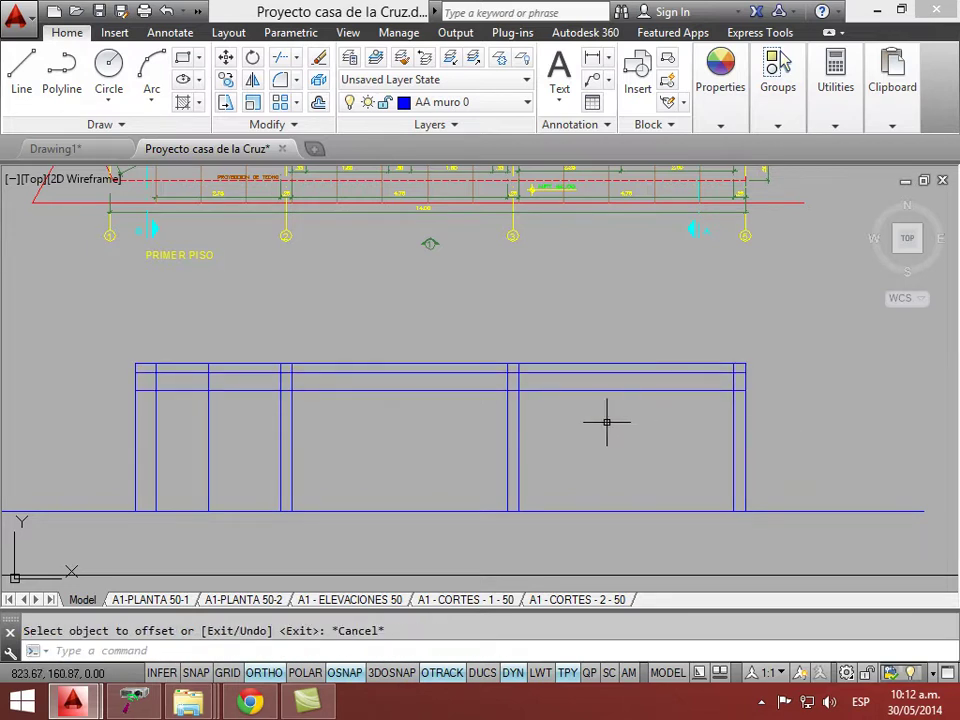
- Assign both slab lines and the two outermost vertical wall lines to the layer elevacion_0.1
left_click(573, 377)
left_click(573, 344)
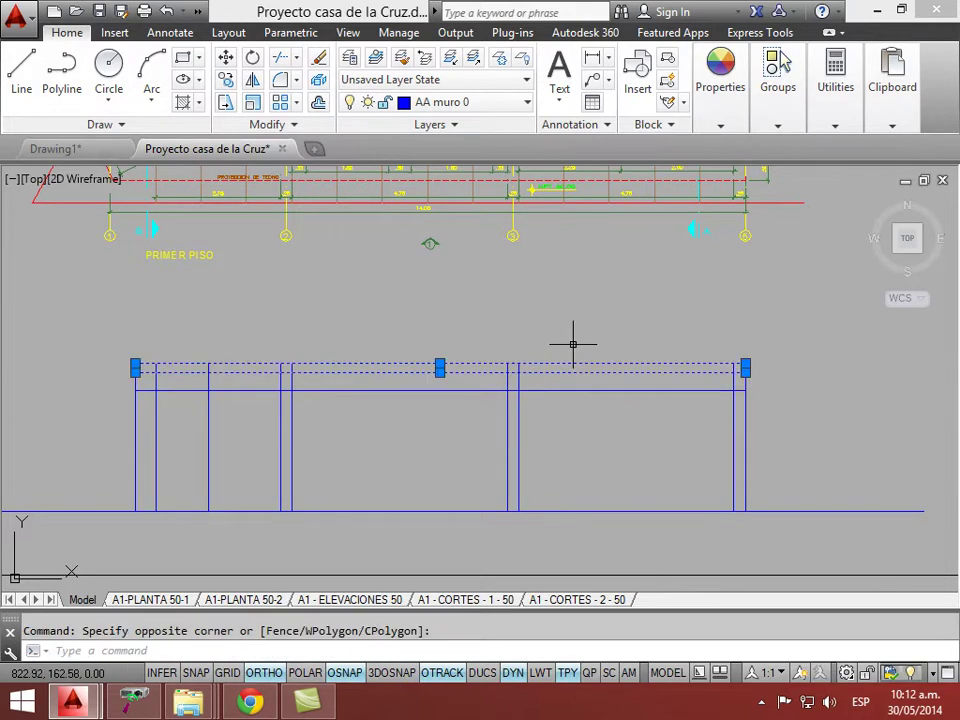
left_click(751, 400)
left_click(742, 410)
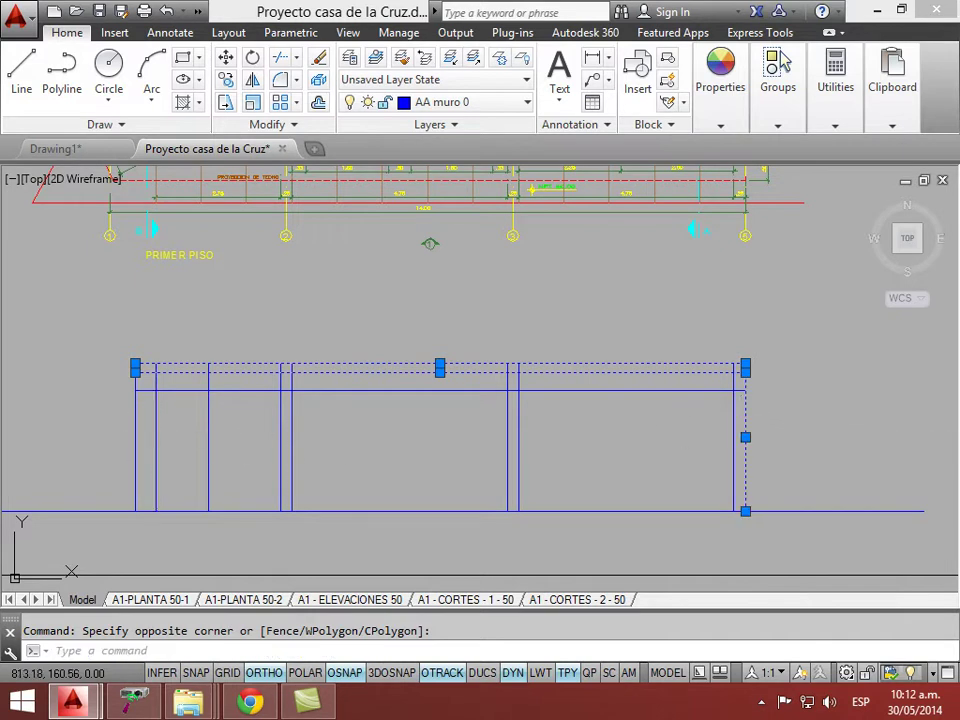
left_click(130, 436)
left_click(124, 442)
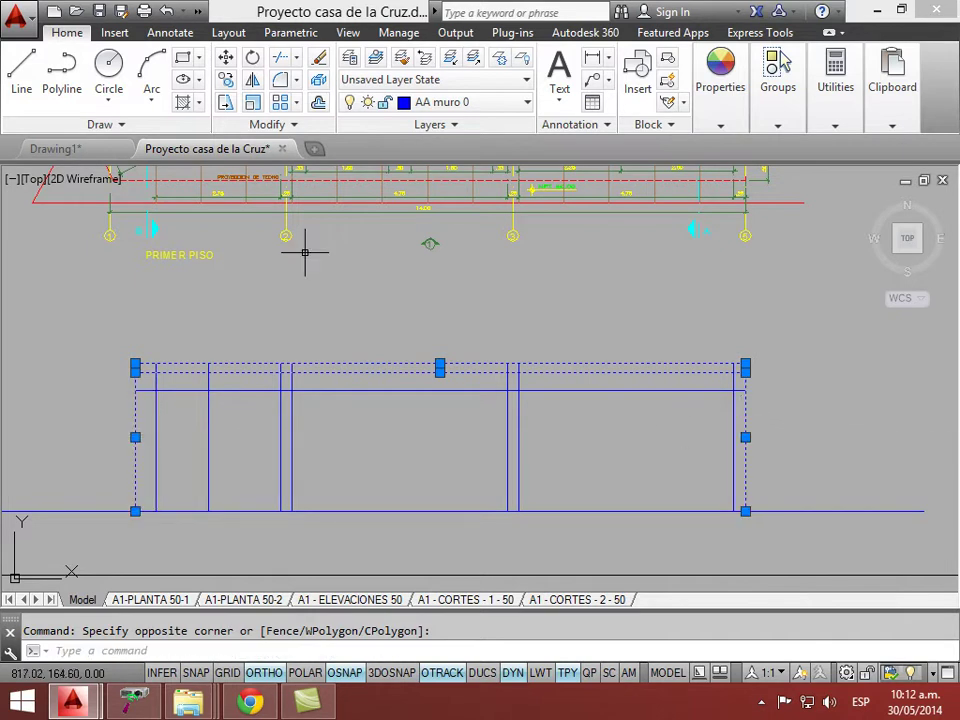
left_click(515, 104)
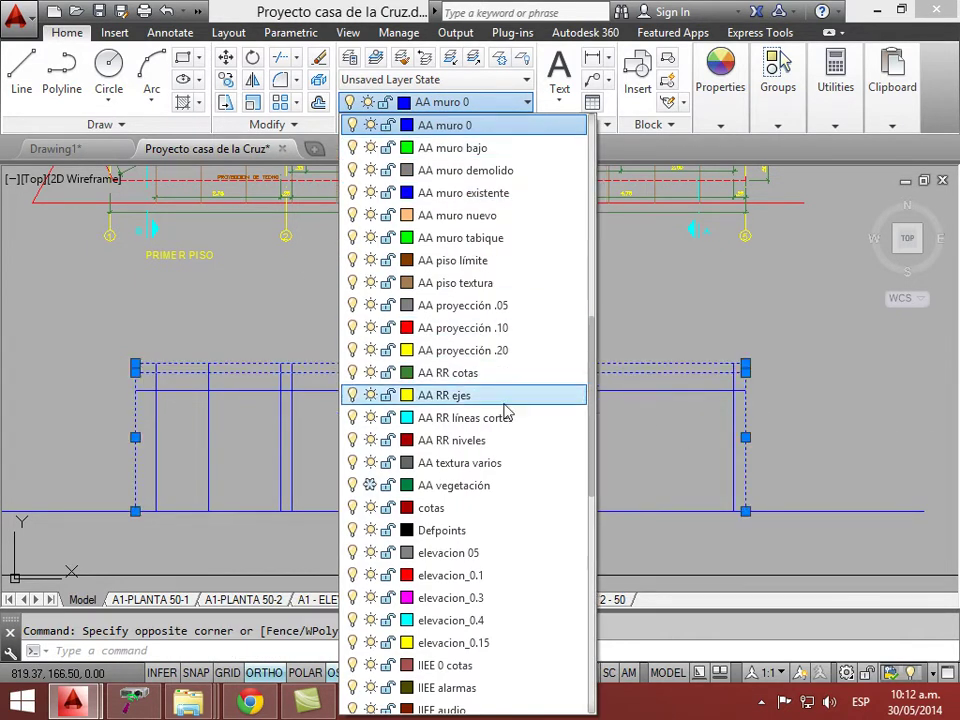
left_click(484, 575)
key("Escape")
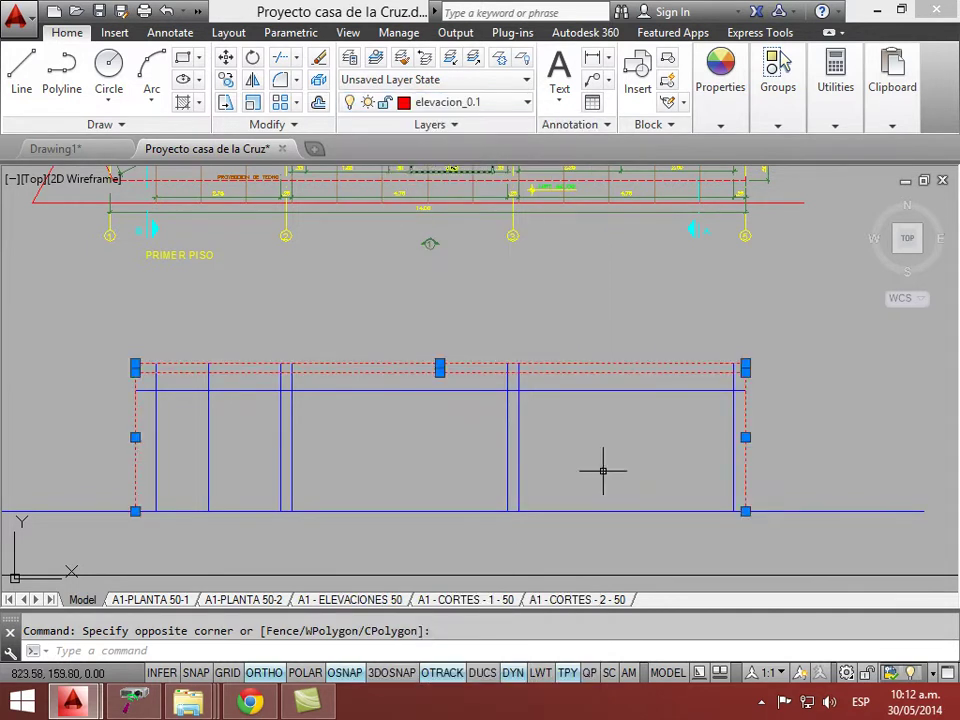
key("Escape")
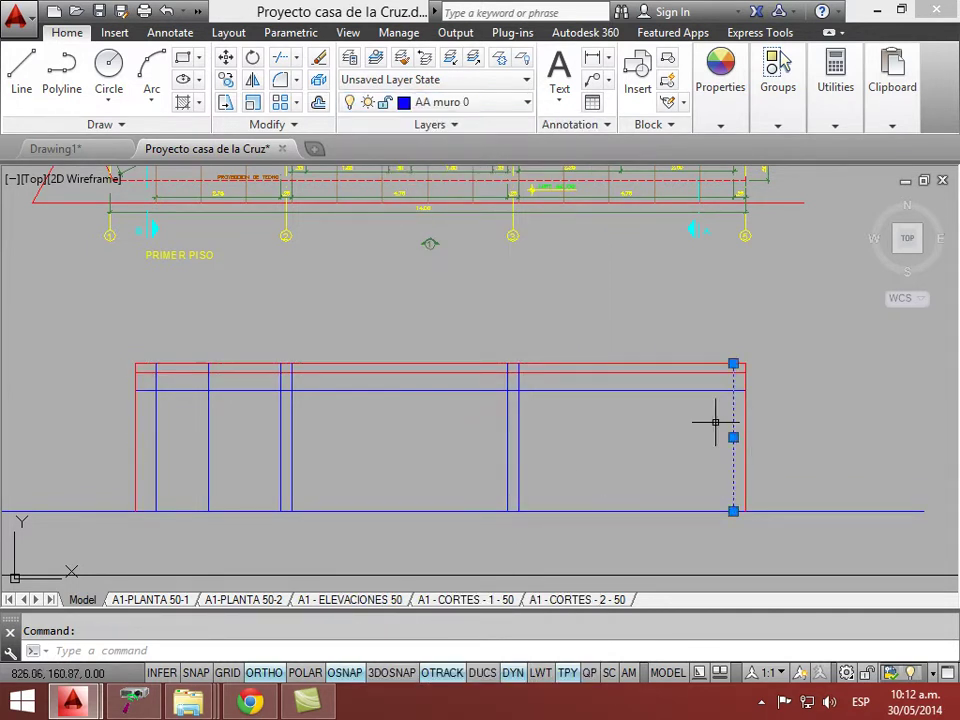
- Assign all the inner vertical wall and column lines to the layer elevacion 05
left_click(656, 456)
left_click(455, 415)
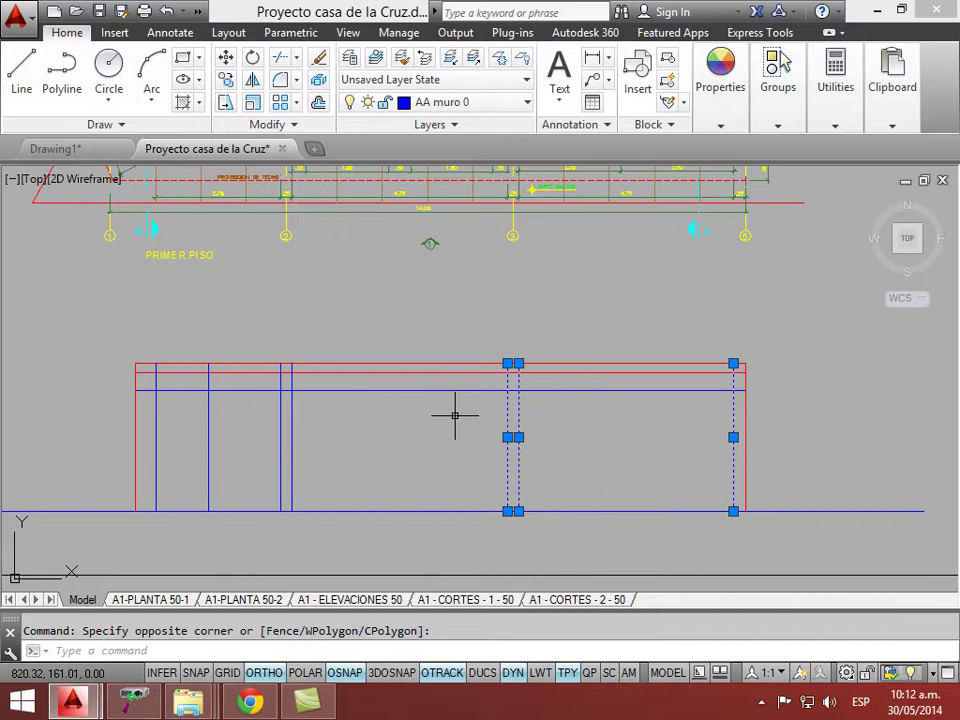
left_click(594, 466)
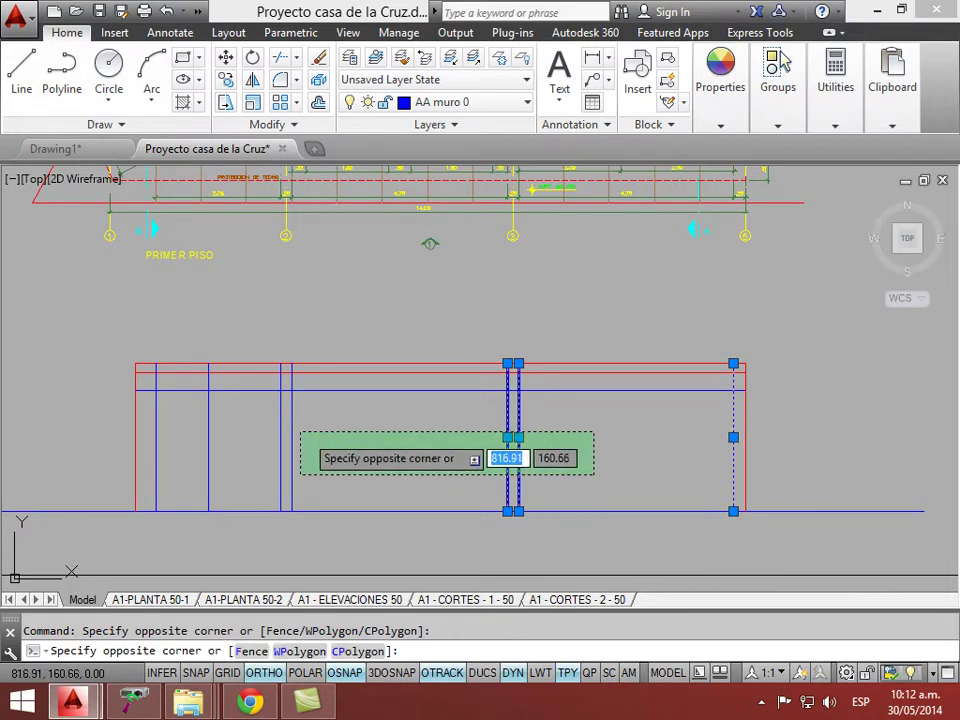
left_click(150, 437)
left_click(497, 101)
left_click(504, 104)
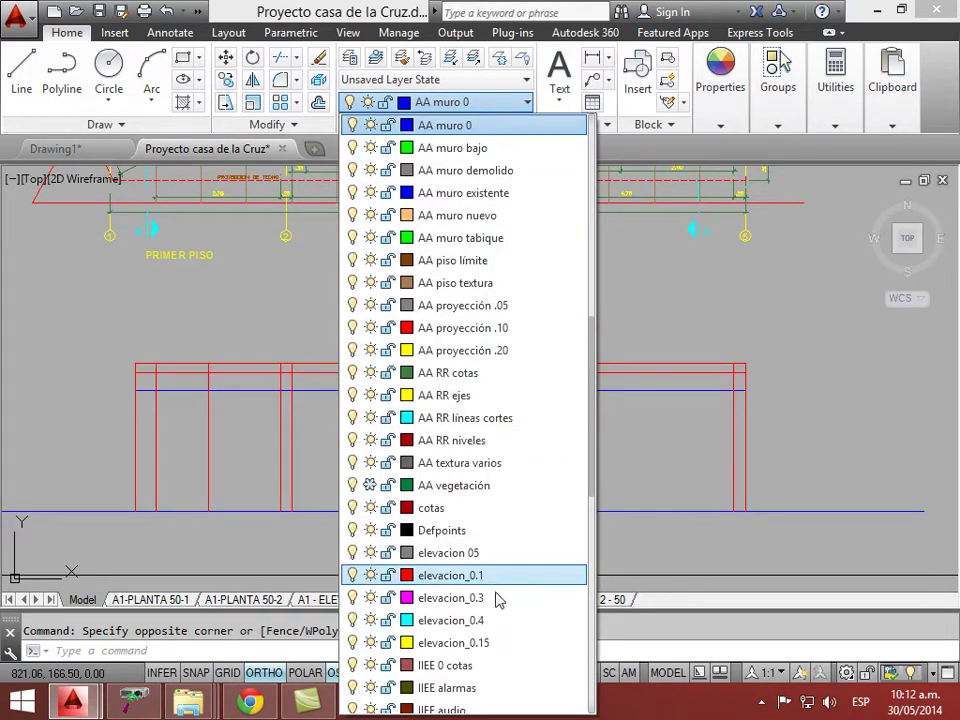
left_click(482, 553)
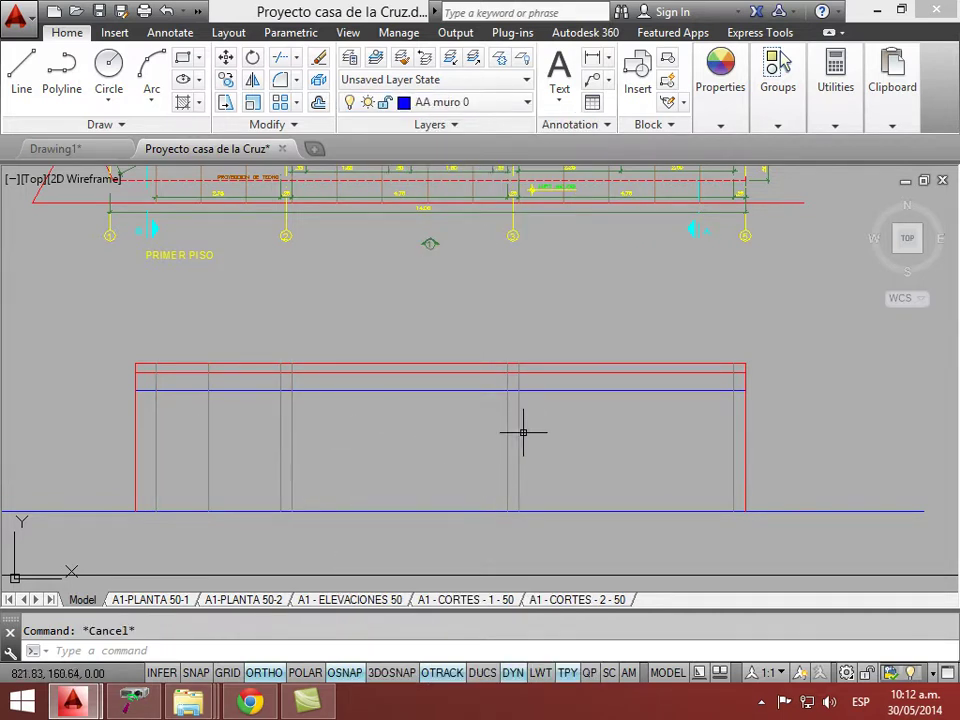
- Trim the inner vertical lines between the slab's lower line and the lintel line, except the rightmost one
type("yt")
key("Return")
key("Escape")
type("tr")
key("Return")
key("Return")
left_click(530, 377)
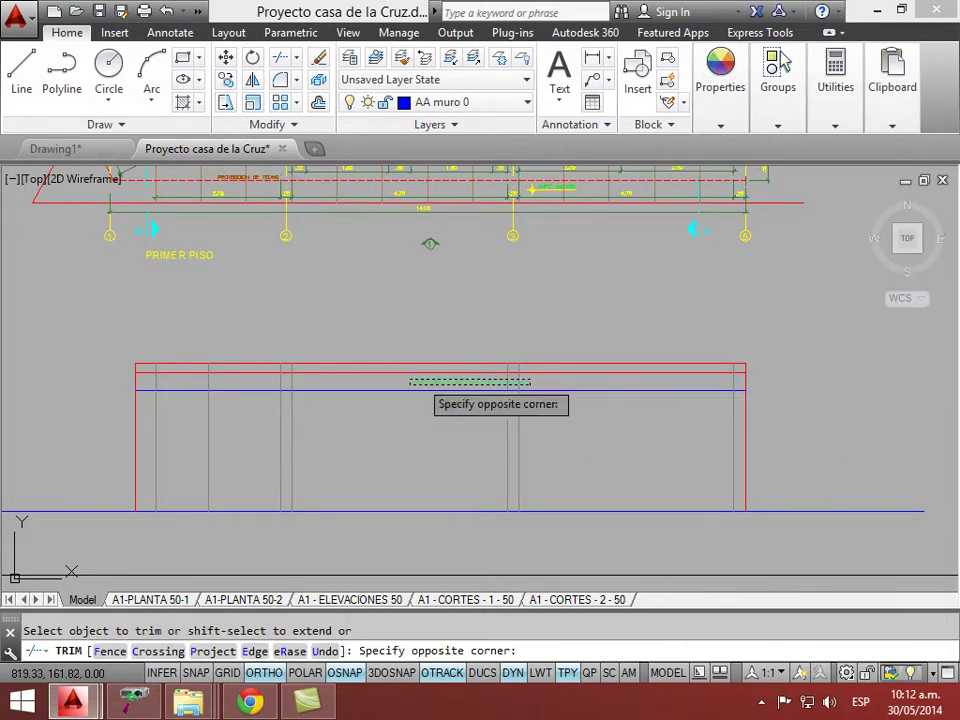
left_click(158, 384)
key("Escape")
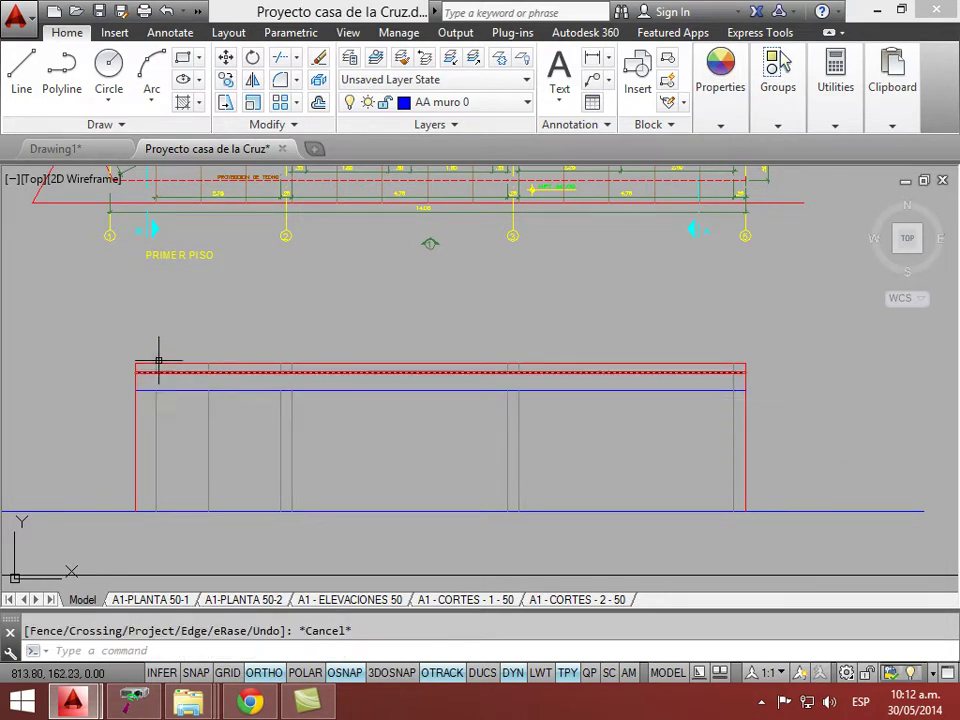
- Delete the leftover short vertical segments inside the slab thickness, from the leftmost inner line through the column at axis 3
left_click(150, 348)
left_click(672, 371)
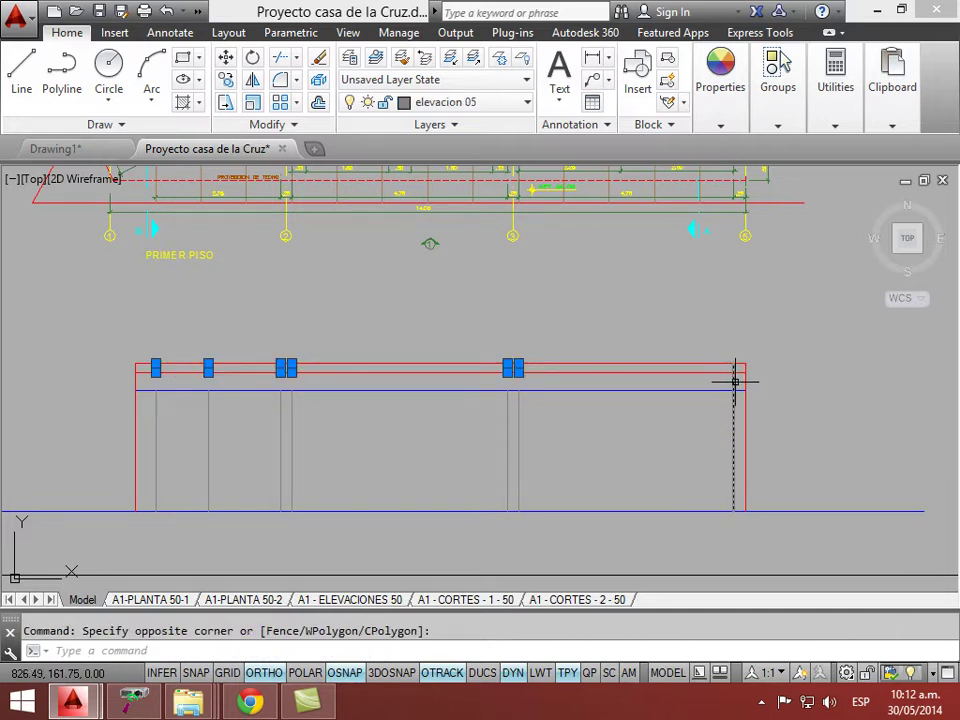
key("Delete")
- Trim the rightmost inner vertical line down to the lintel line and delete its leftover segment inside the slab
type("tr")
key("Return")
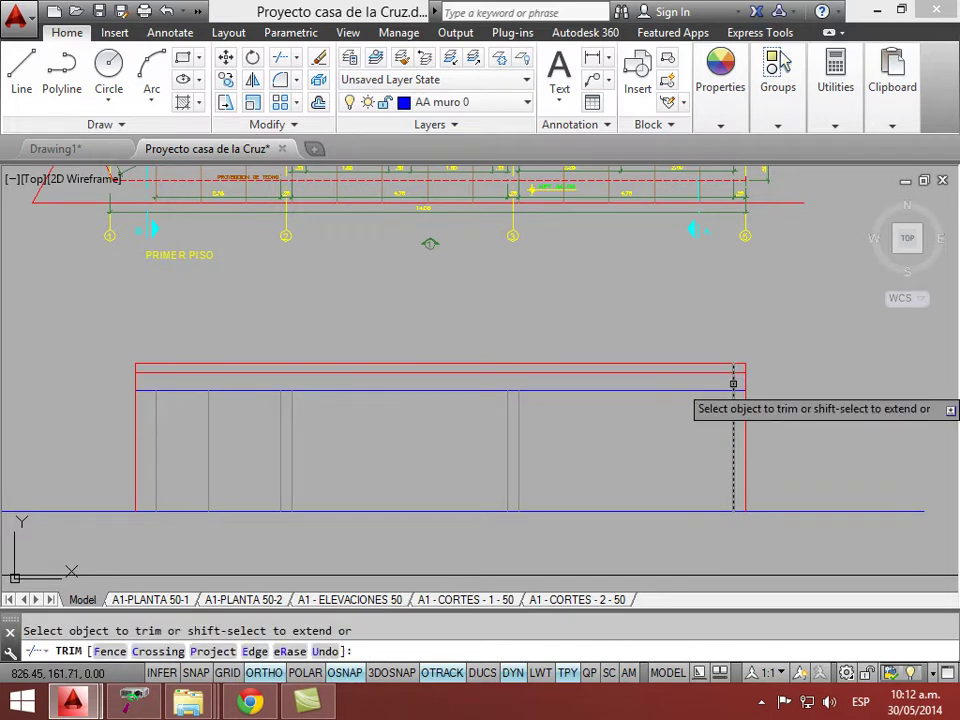
key("Escape")
left_click(731, 361)
left_click(733, 383)
key("Delete")
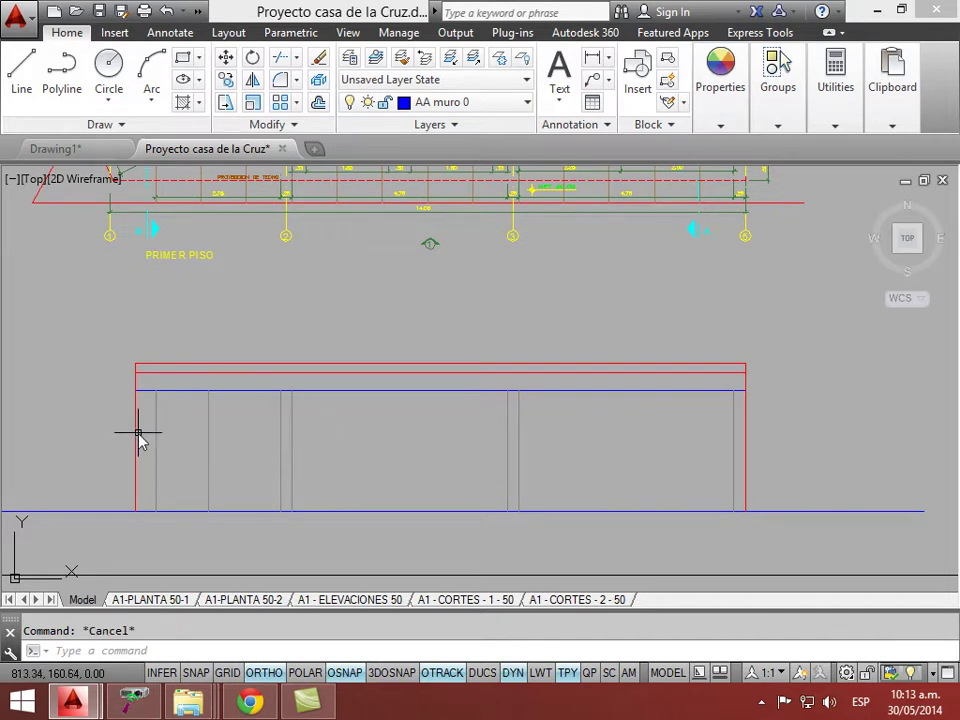
- Trim the lintel line across both end walls and the two columns at axes 2 and 3, keeping it only over the openings
key("Return")
key("Return")
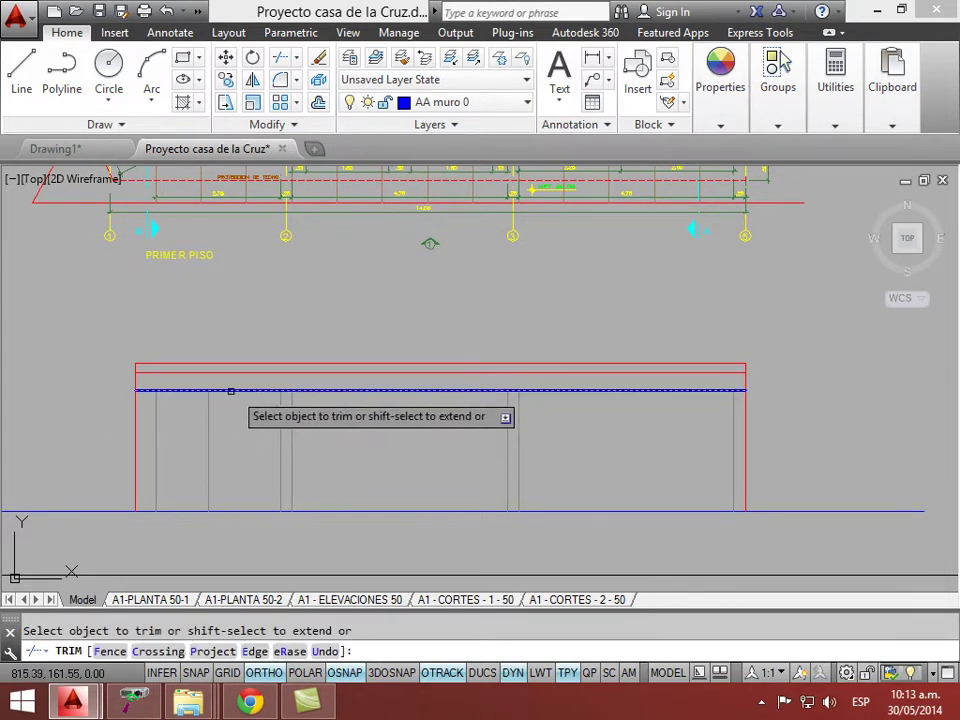
left_click(143, 390)
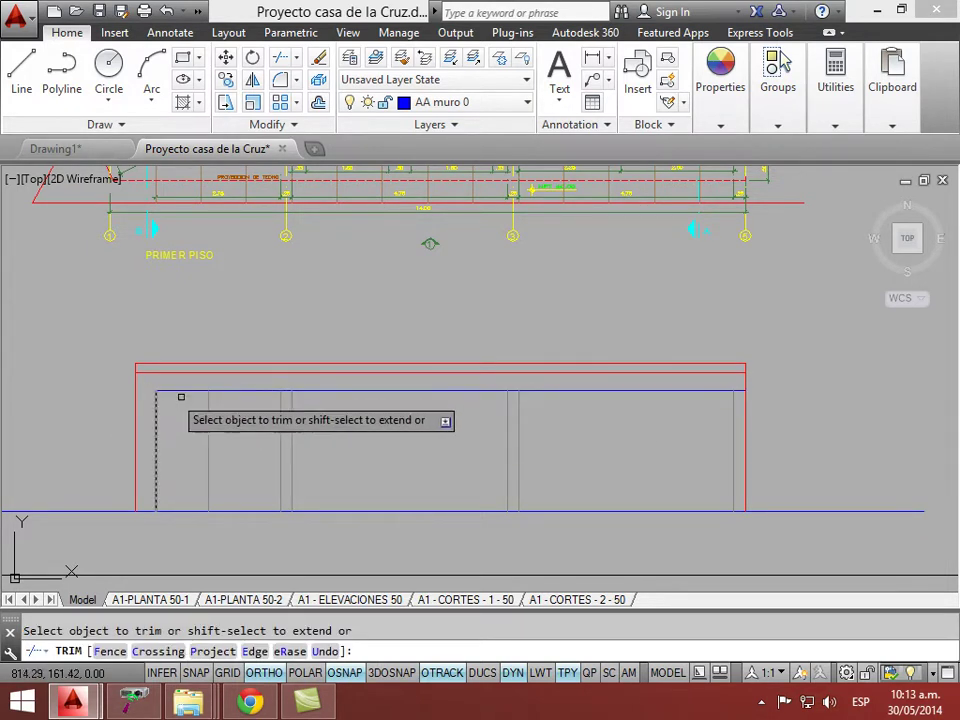
left_click(286, 390)
left_click(512, 390)
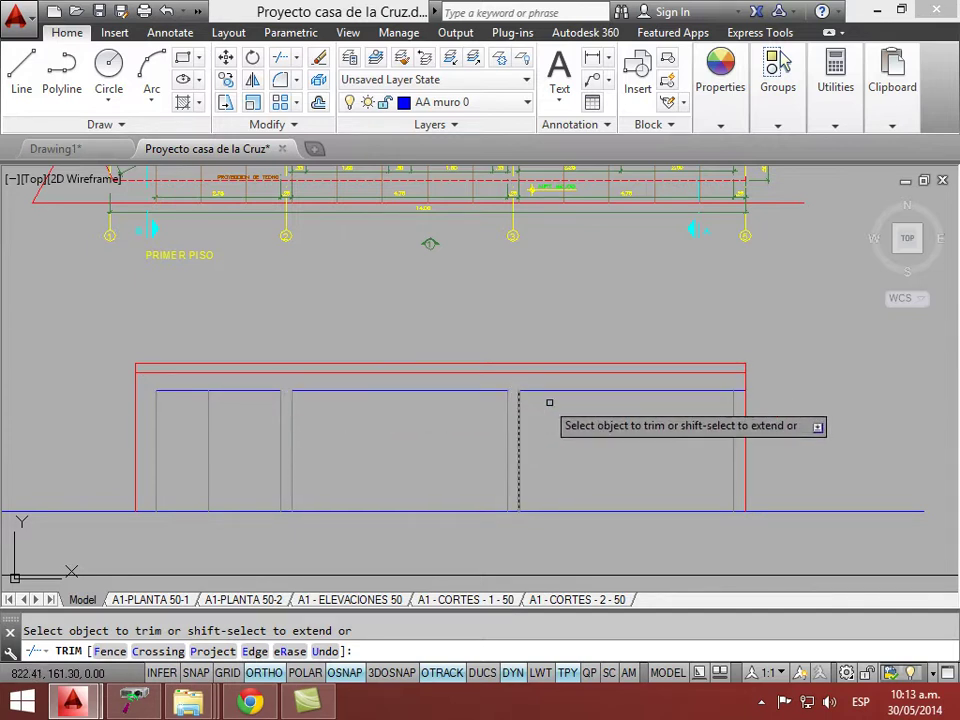
left_click(739, 390)
key("Escape")
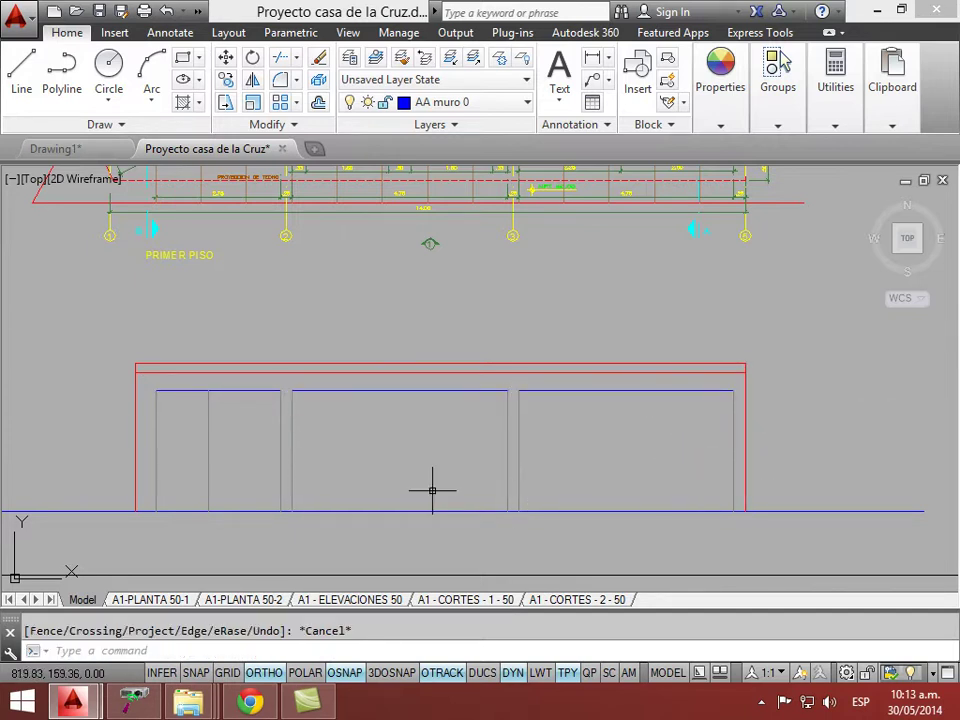
key("Escape")
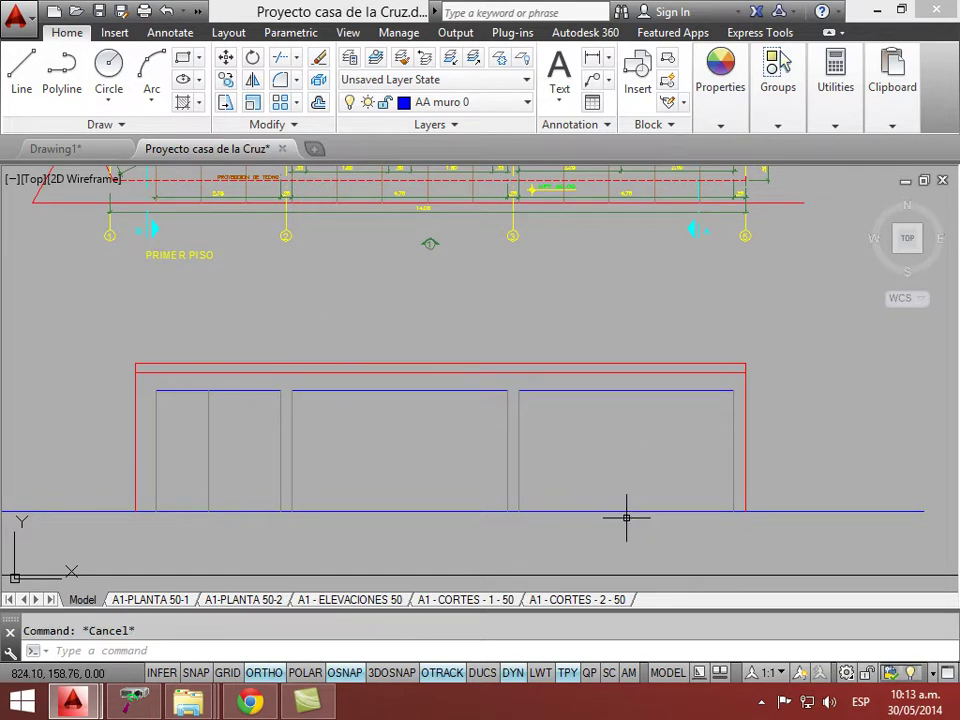
- Compare the projected facade outline with the first-floor plan above and the ground-floor doors and windows of the front elevation
scroll(573, 465, "down", 4)
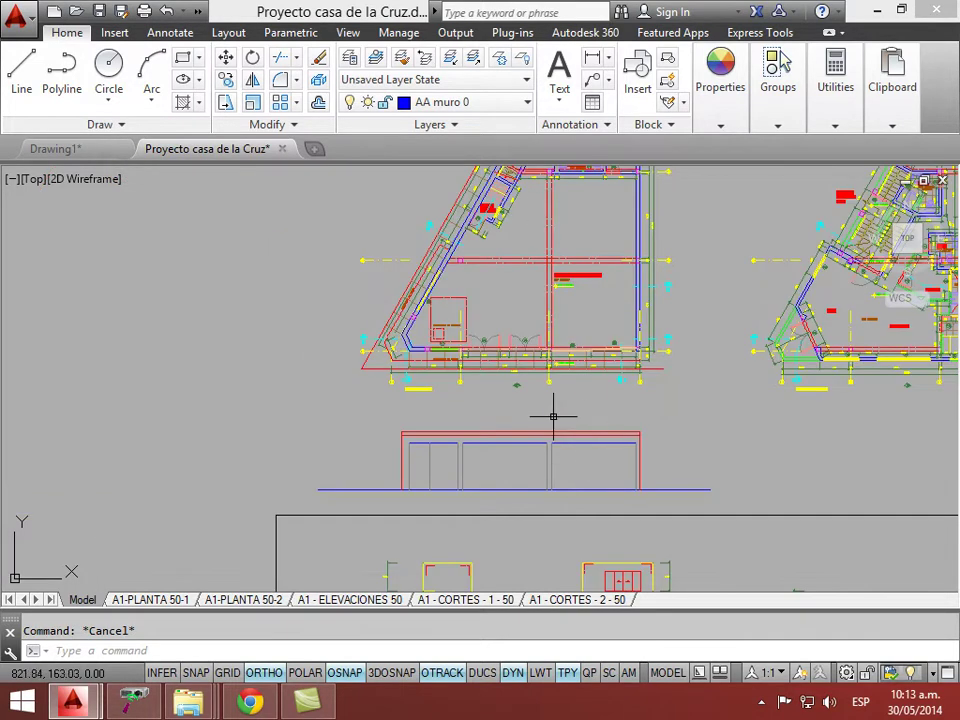
scroll(530, 400, "up", 4)
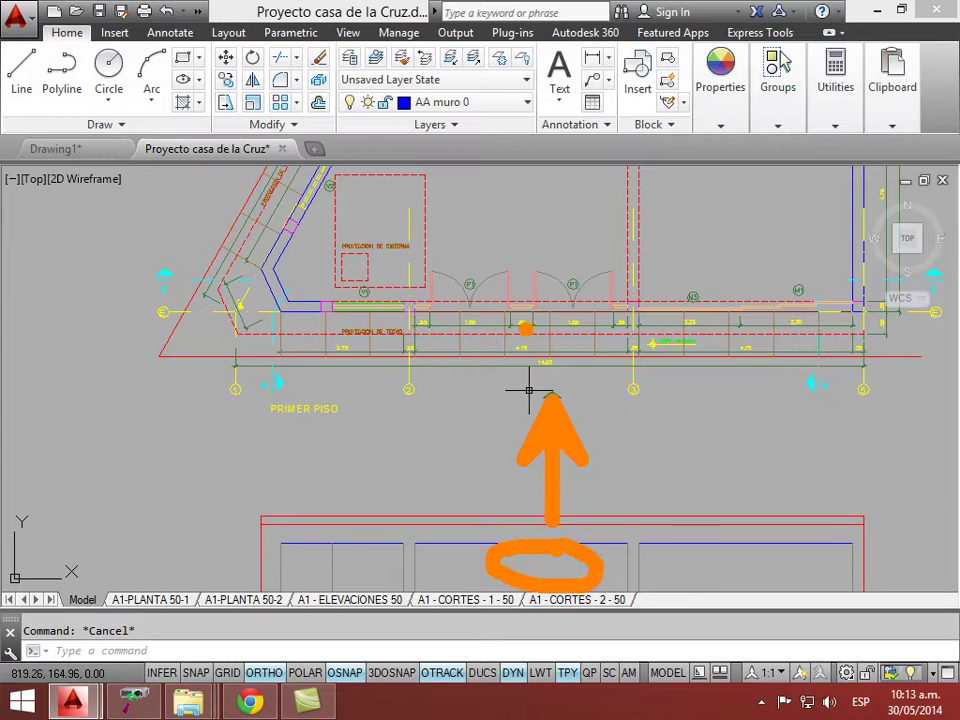
scroll(602, 420, "down", 3)
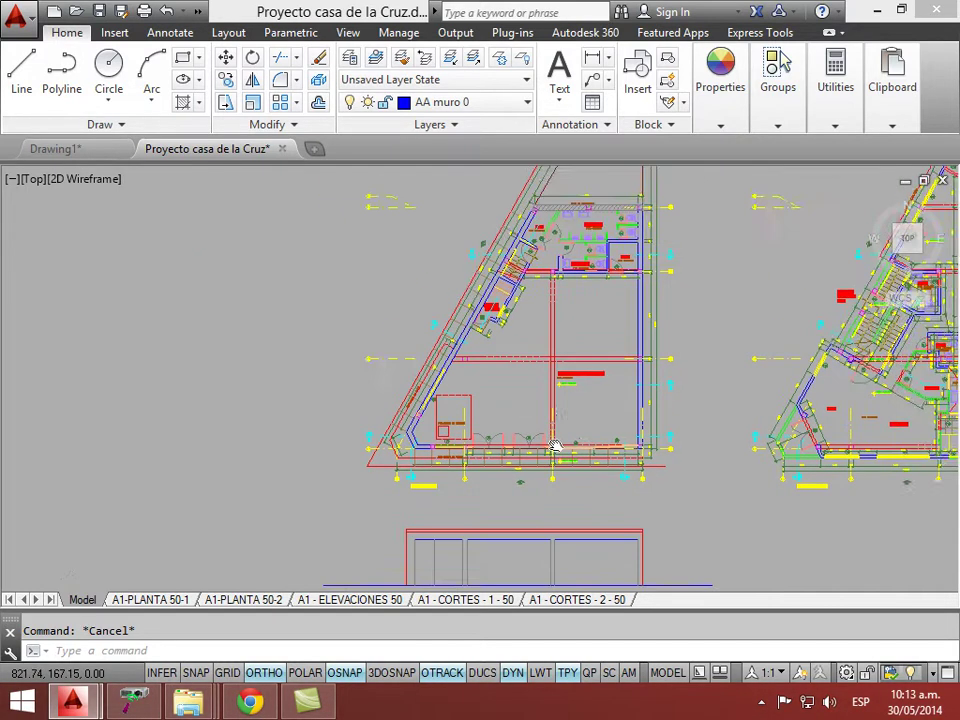
scroll(563, 396, "up", 4)
scroll(585, 349, "down", 5)
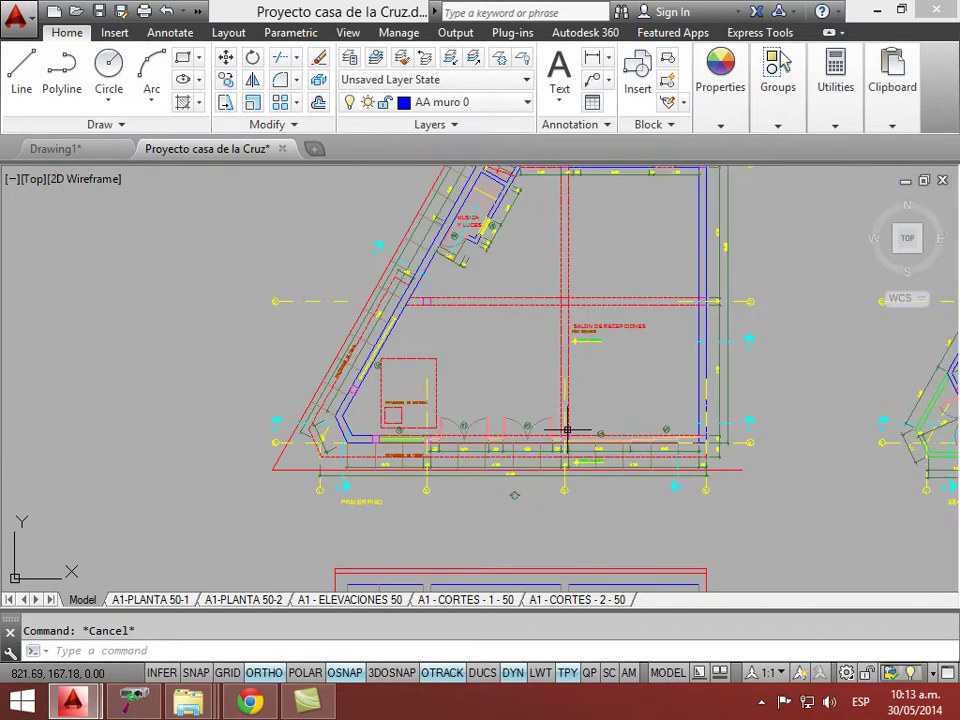
scroll(582, 427, "down", 4)
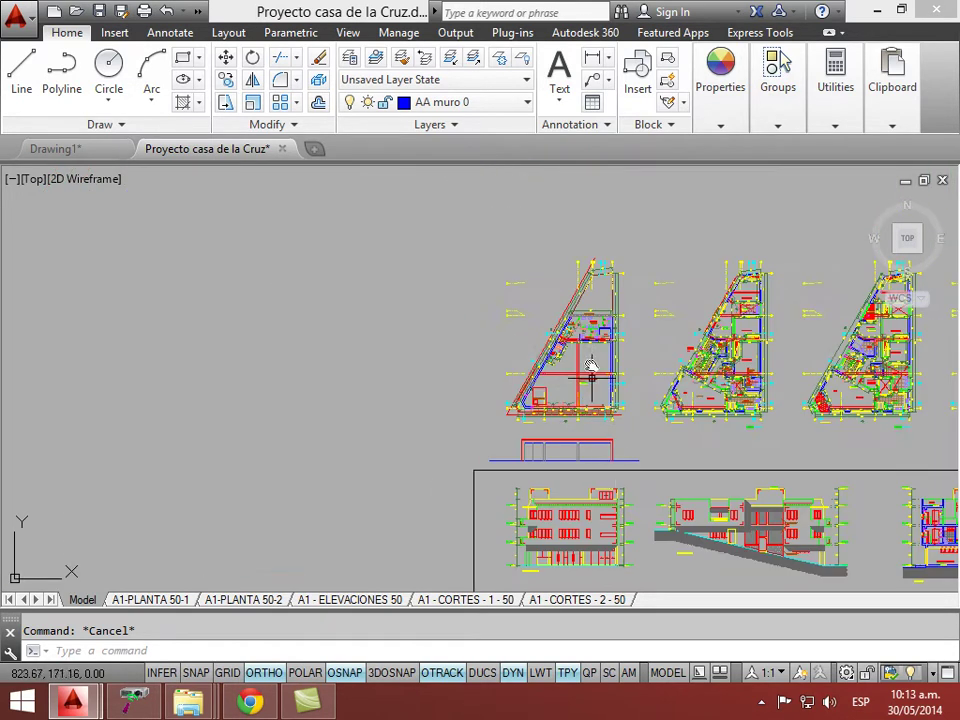
scroll(570, 510, "up", 5)
scroll(570, 405, "up", 3)
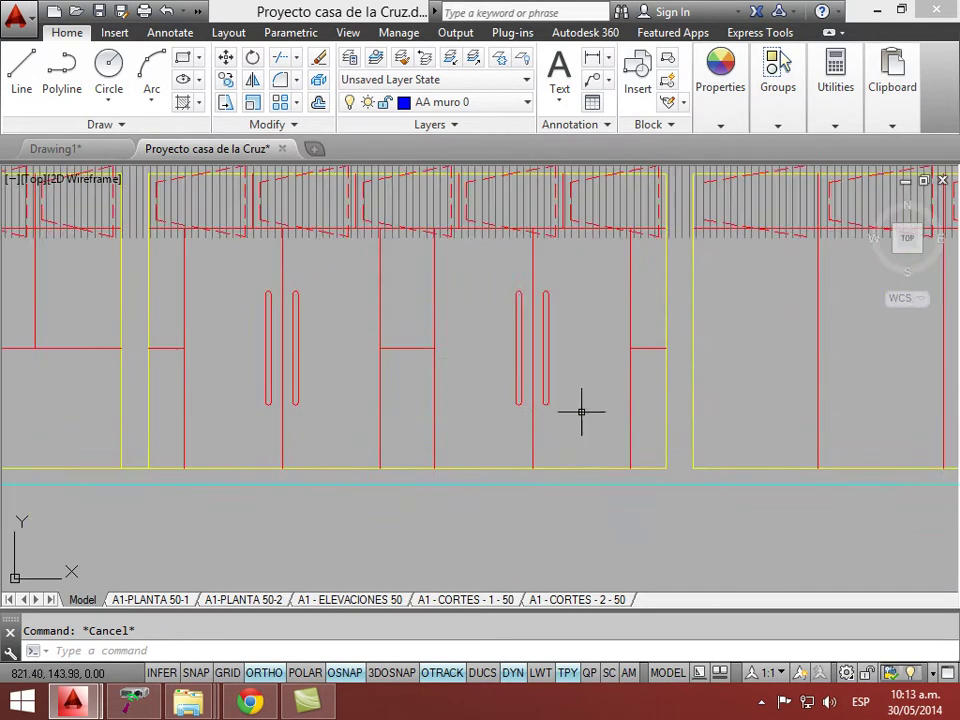
scroll(576, 445, "down", 1)
middle_click_drag(614, 447, 552, 482)
scroll(550, 470, "down", 4)
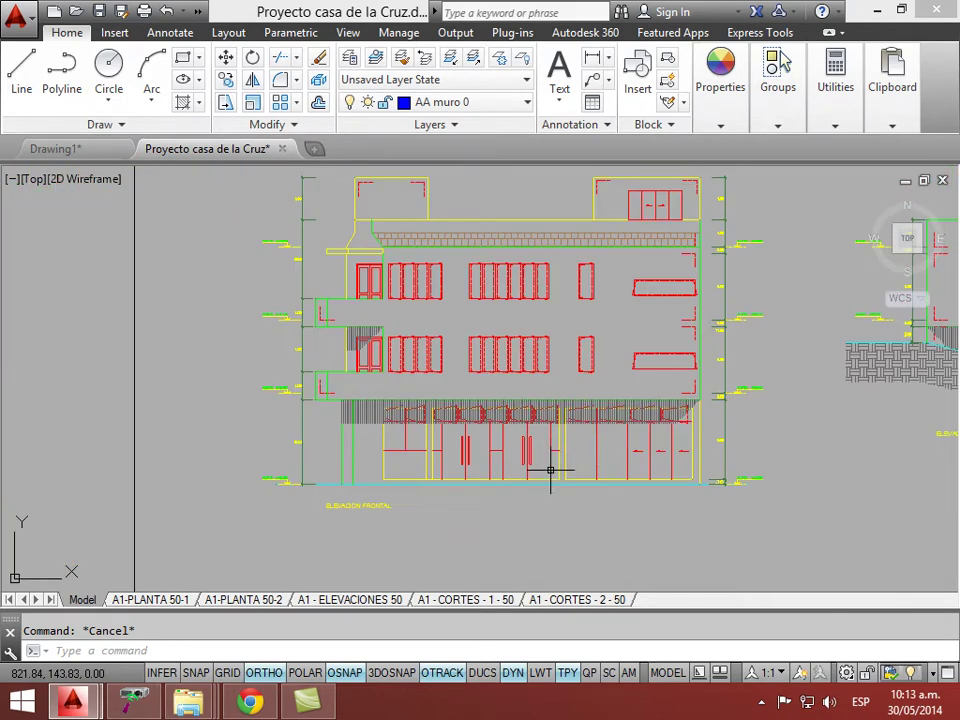
middle_click_drag(572, 365, 574, 454)
middle_click_drag(561, 310, 560, 585)
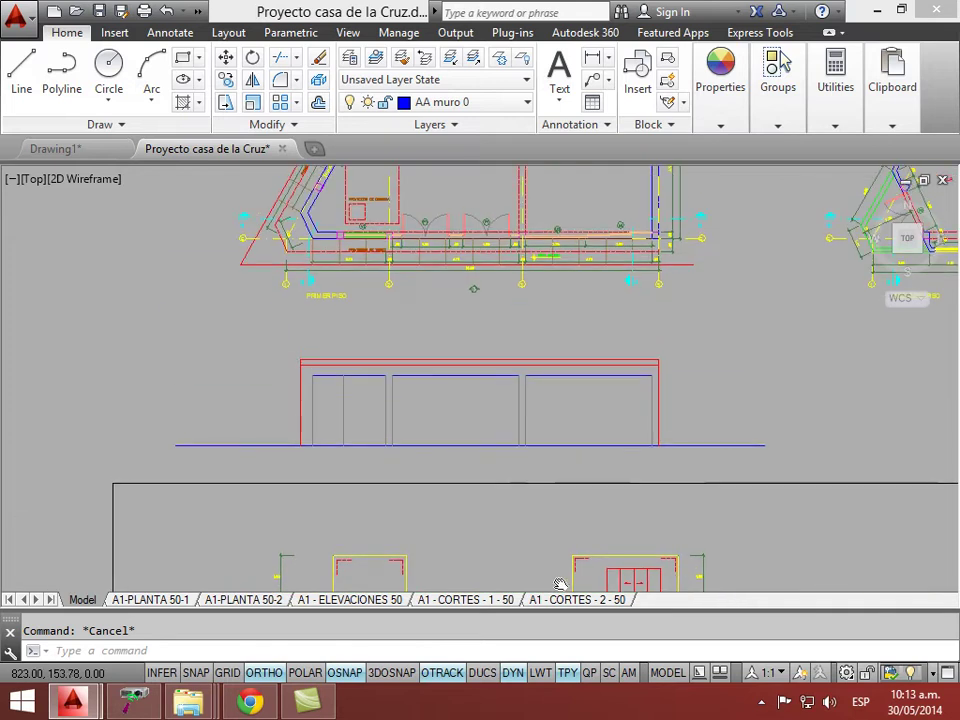
- Examine the project's elevations and sections, including the stair section, and compare them with the projected facade outline
scroll(533, 419, "down", 4)
scroll(622, 476, "up", 6)
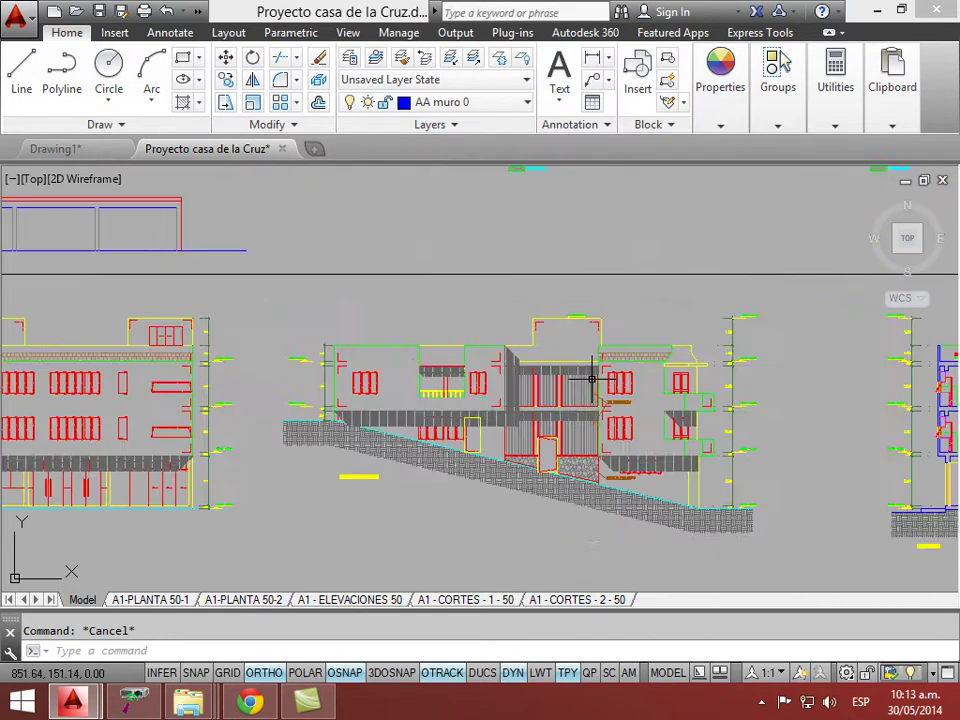
scroll(586, 470, "down", 5)
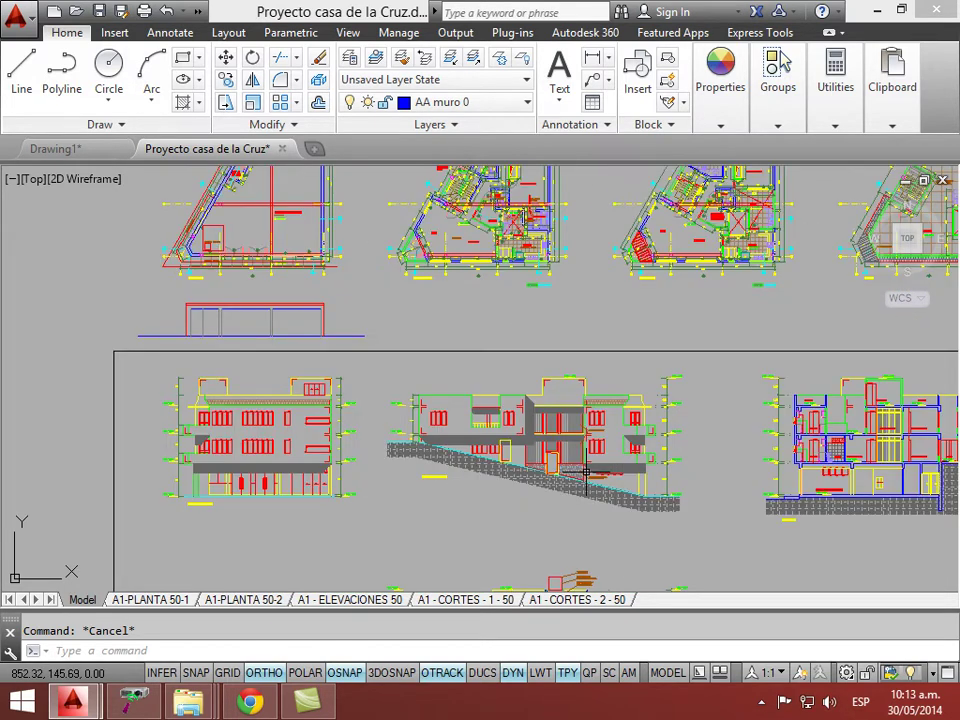
scroll(514, 421, "up", 1)
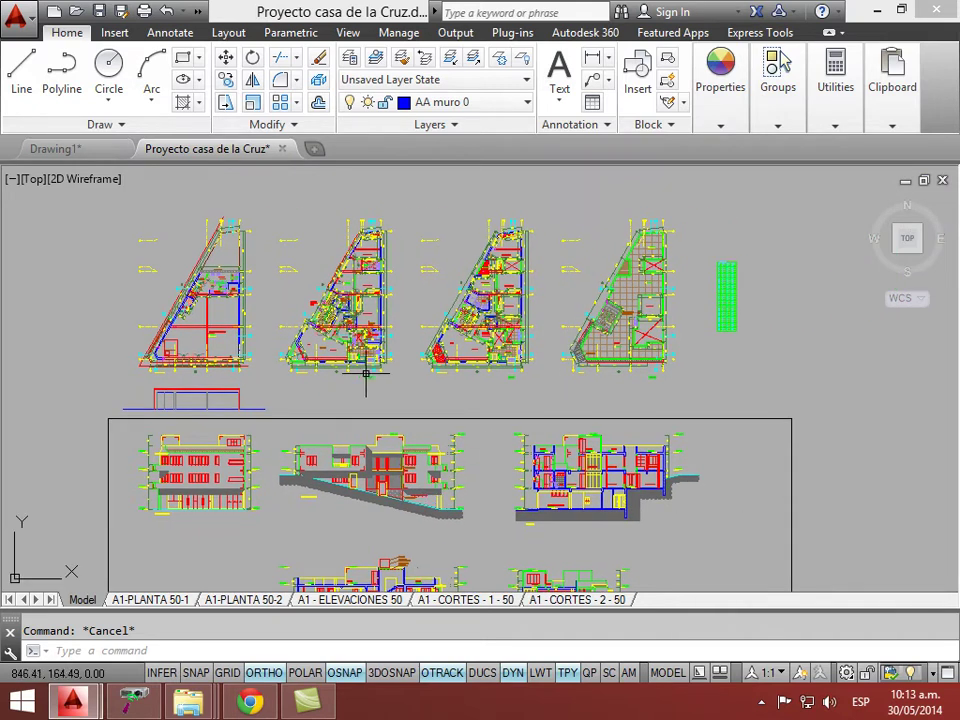
scroll(373, 450, "up", 5)
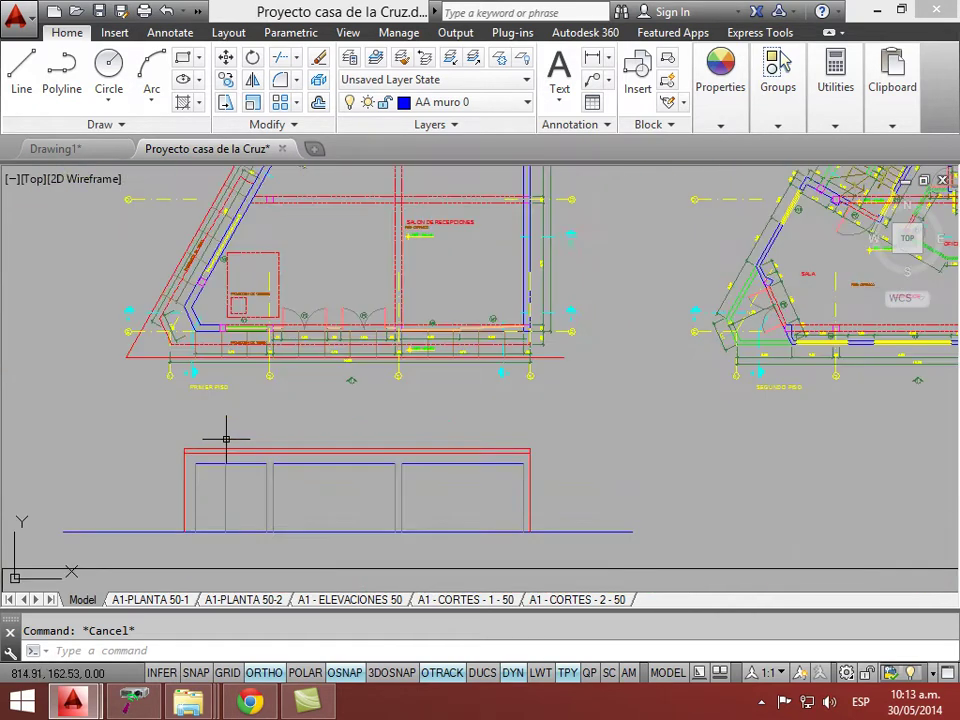
scroll(271, 446, "down", 3)
scroll(429, 497, "up", 6)
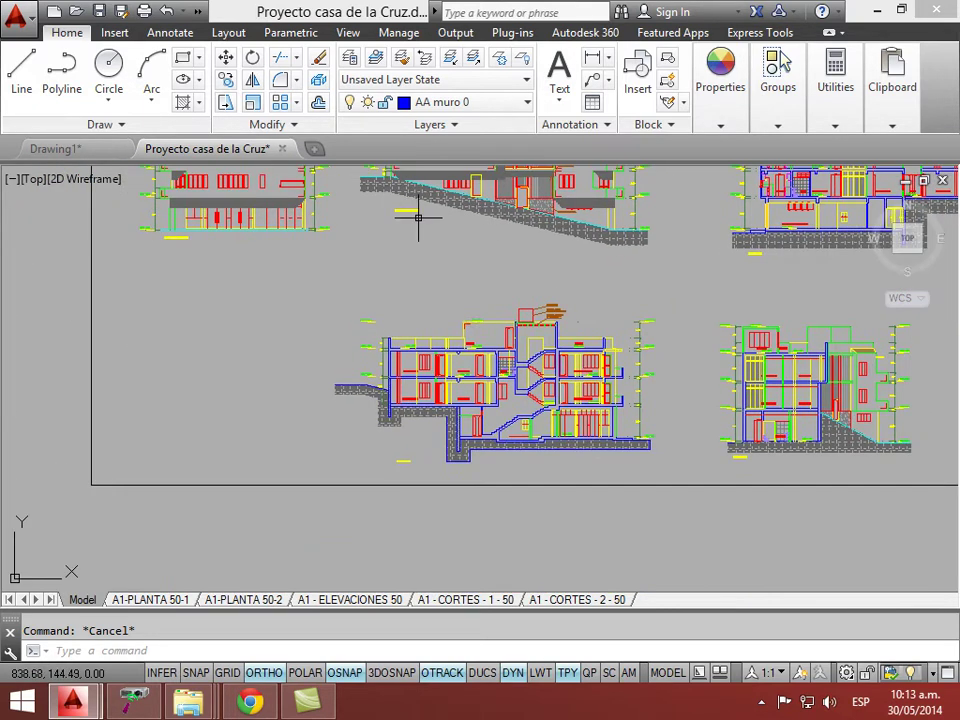
scroll(519, 357, "up", 2)
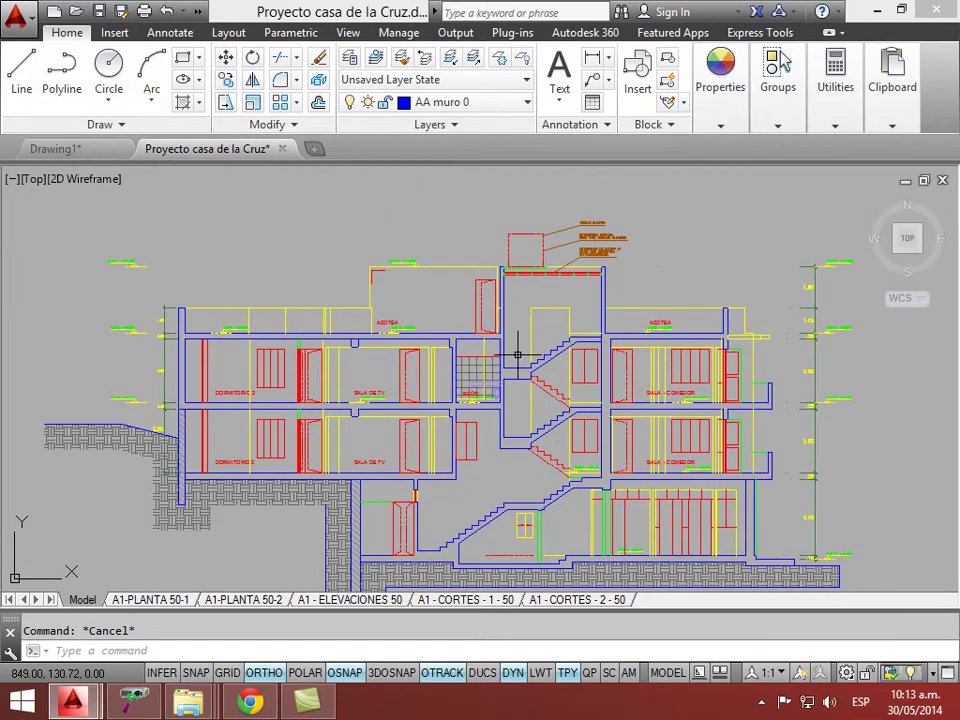
scroll(731, 476, "down", 5)
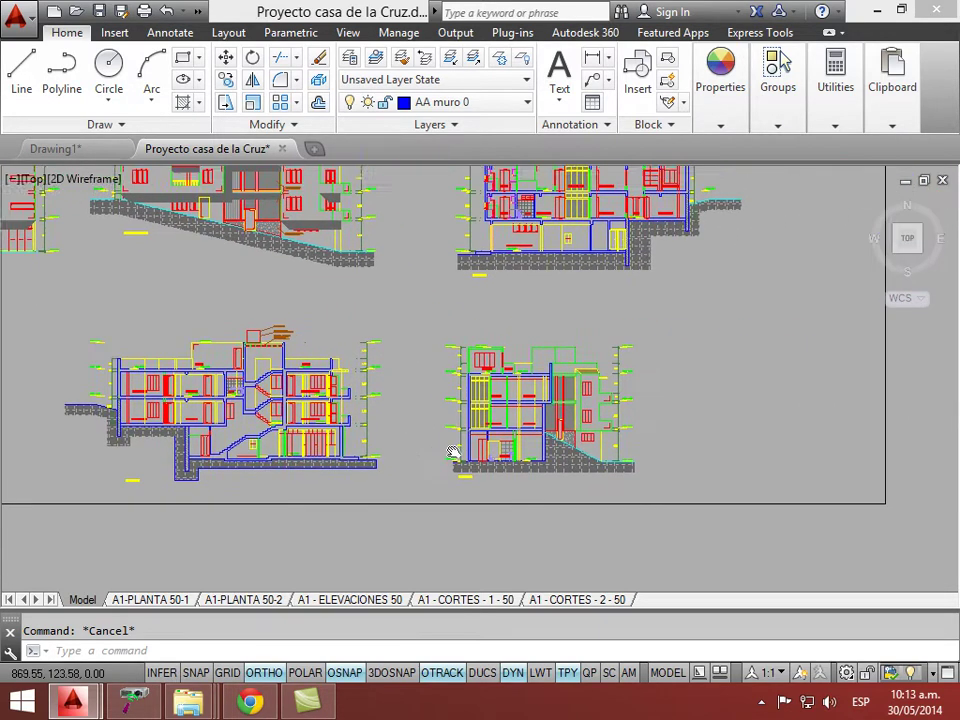
scroll(520, 468, "up", 4)
scroll(536, 467, "down", 8)
middle_click_drag(278, 338, 370, 455)
scroll(370, 455, "up", 10)
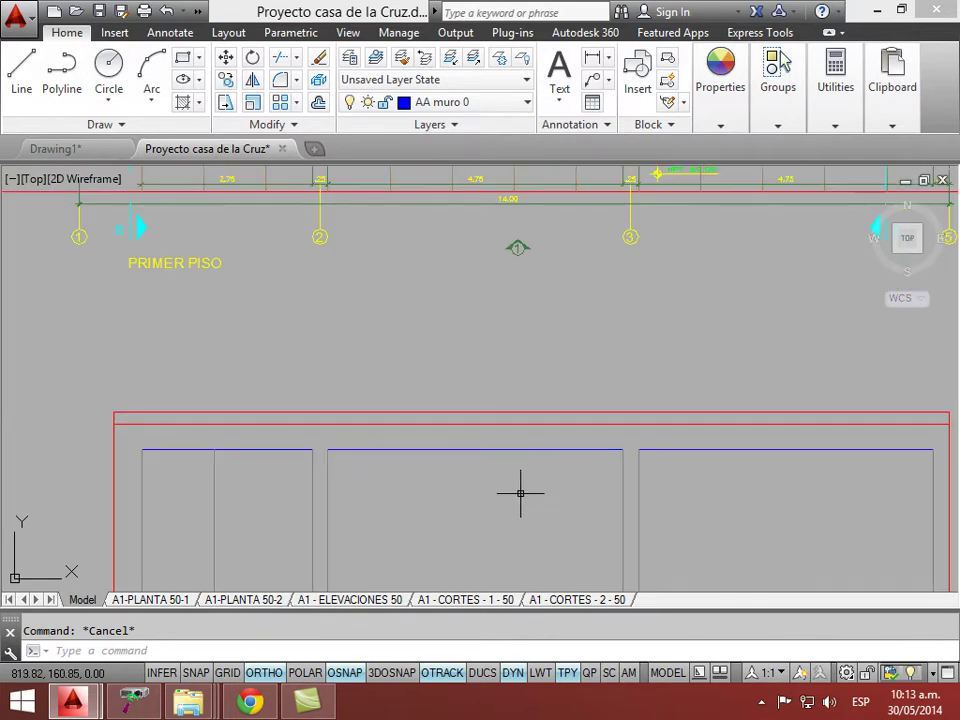
scroll(530, 352, "down", 2)
scroll(455, 372, "up", 2)
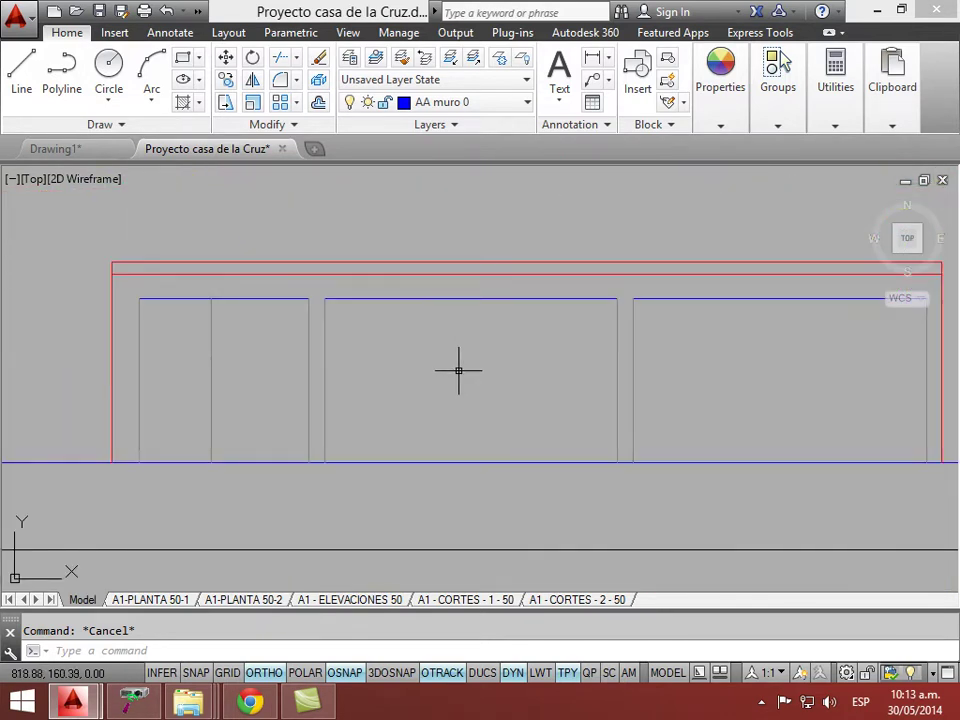
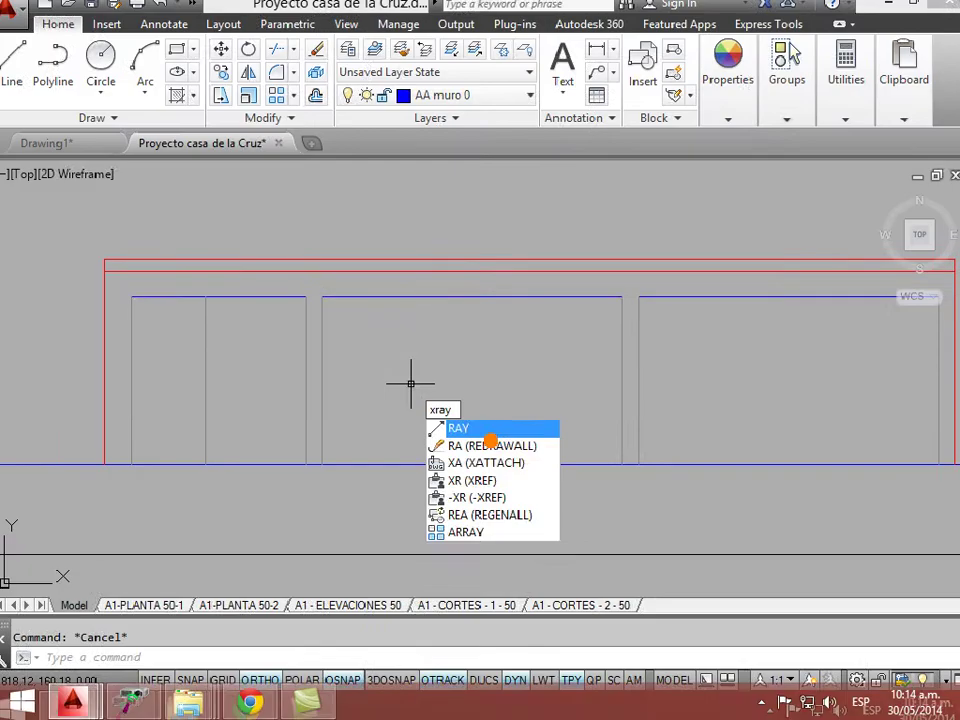
- Try a ray from the midpoint of the middle opening's left edge, testing ortho and free directions and a 45-degree angle lock
key("Return")
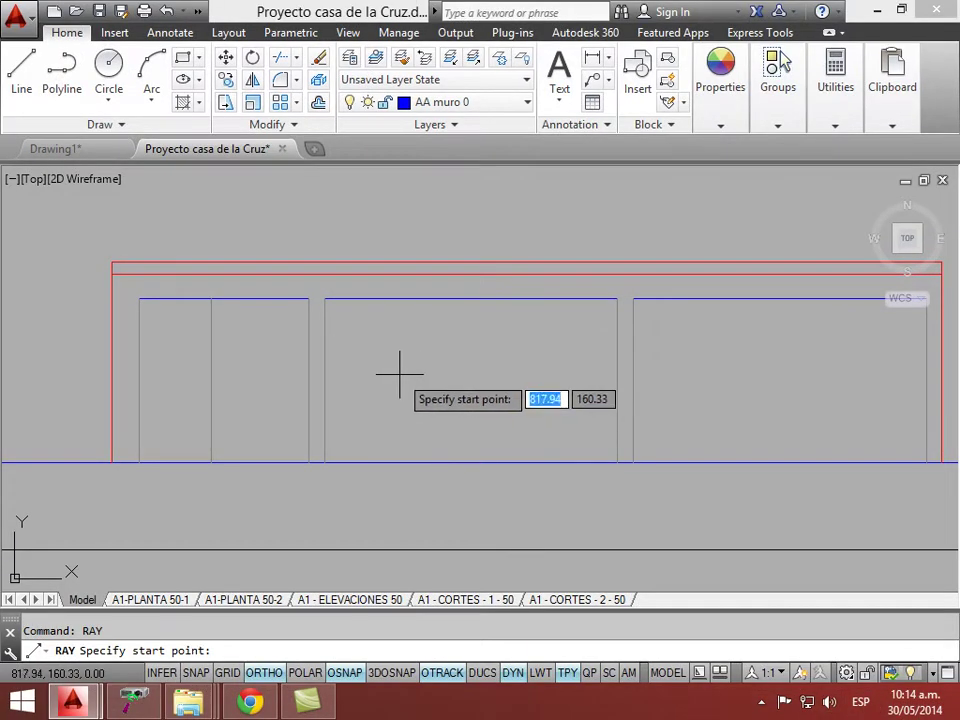
right_click(345, 377, "shift")
left_click(420, 383)
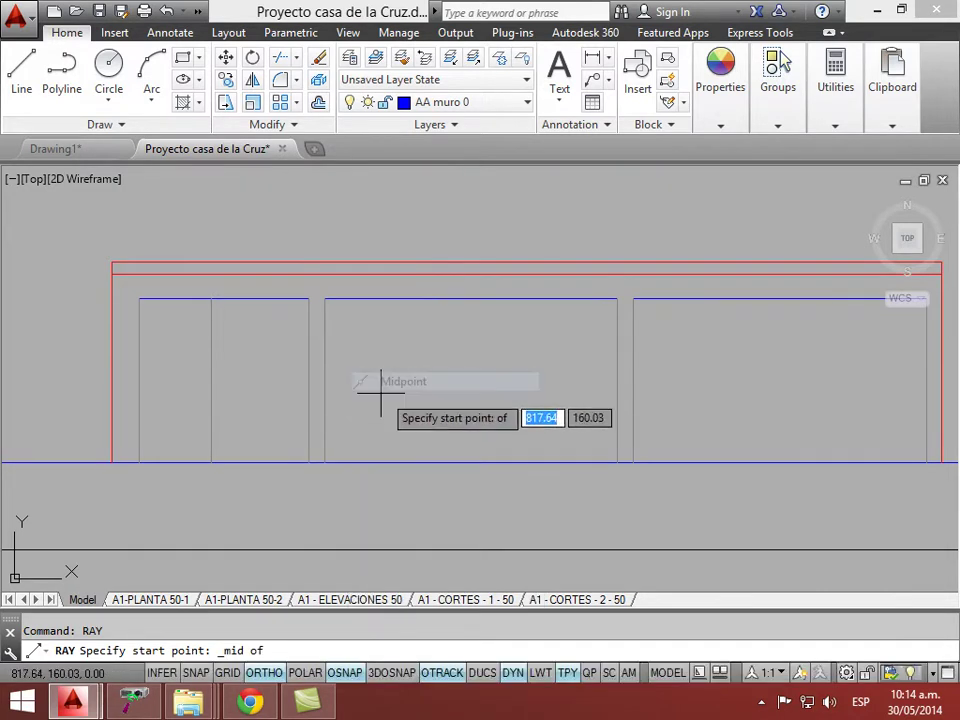
left_click(322, 381)
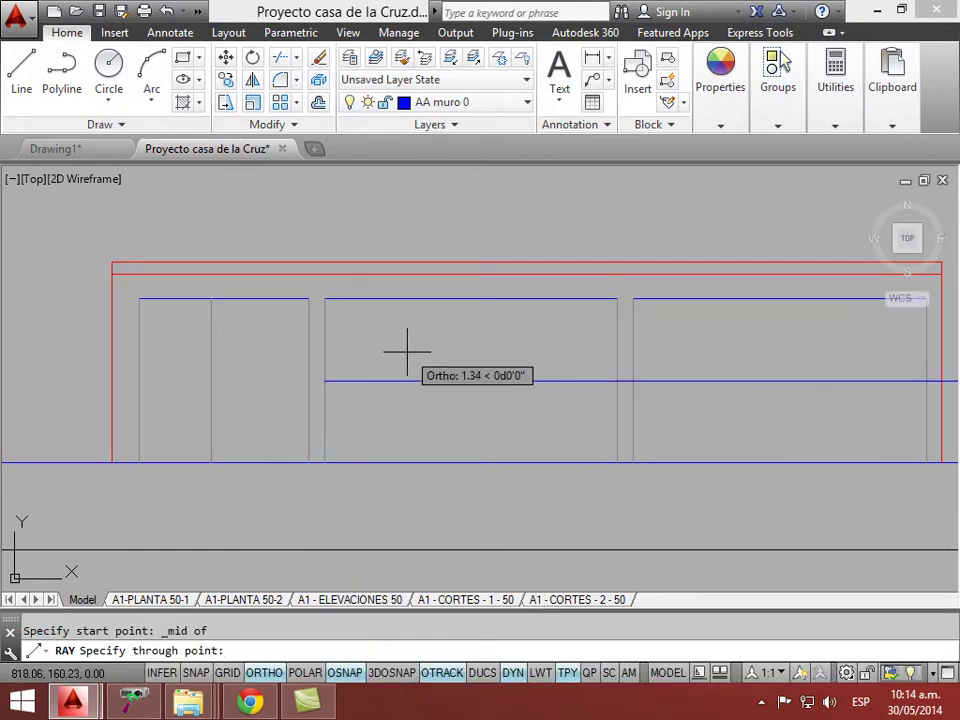
key("F8")
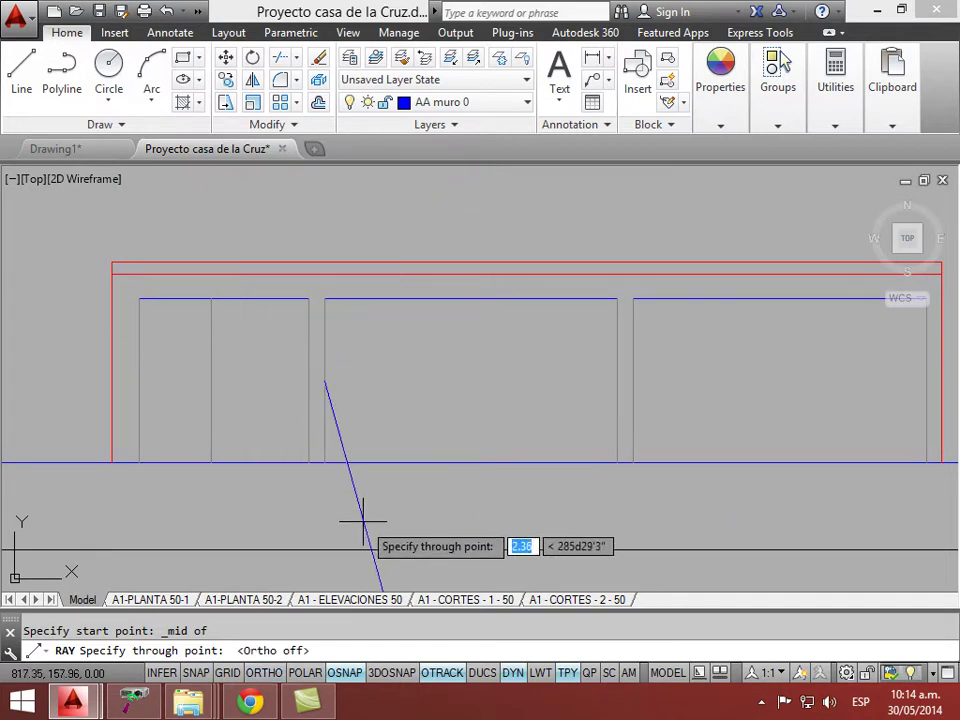
key("F8")
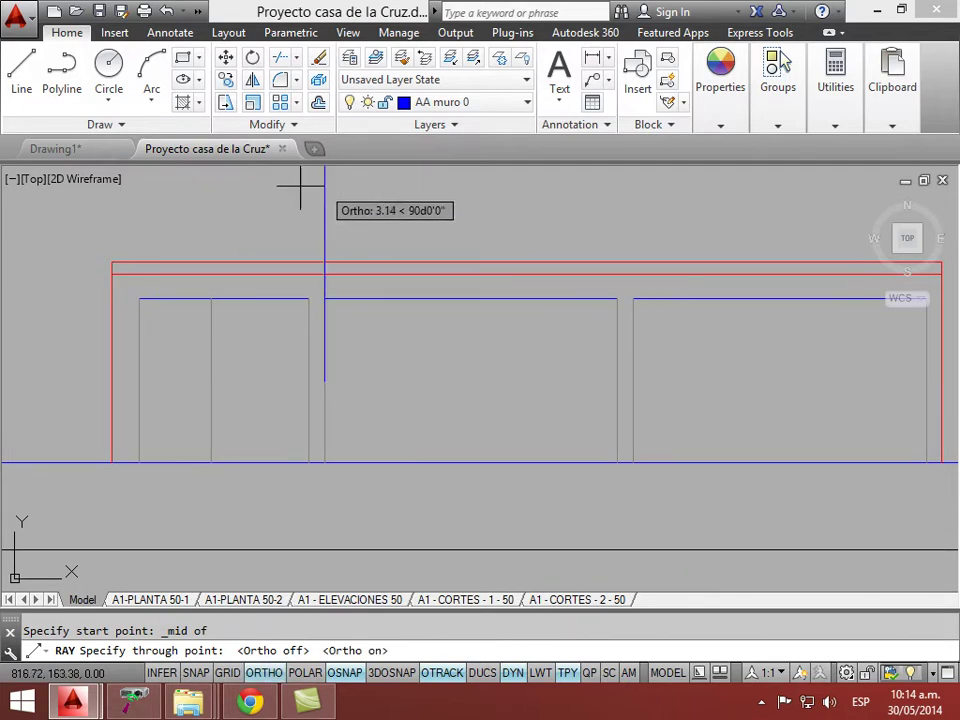
key("F8")
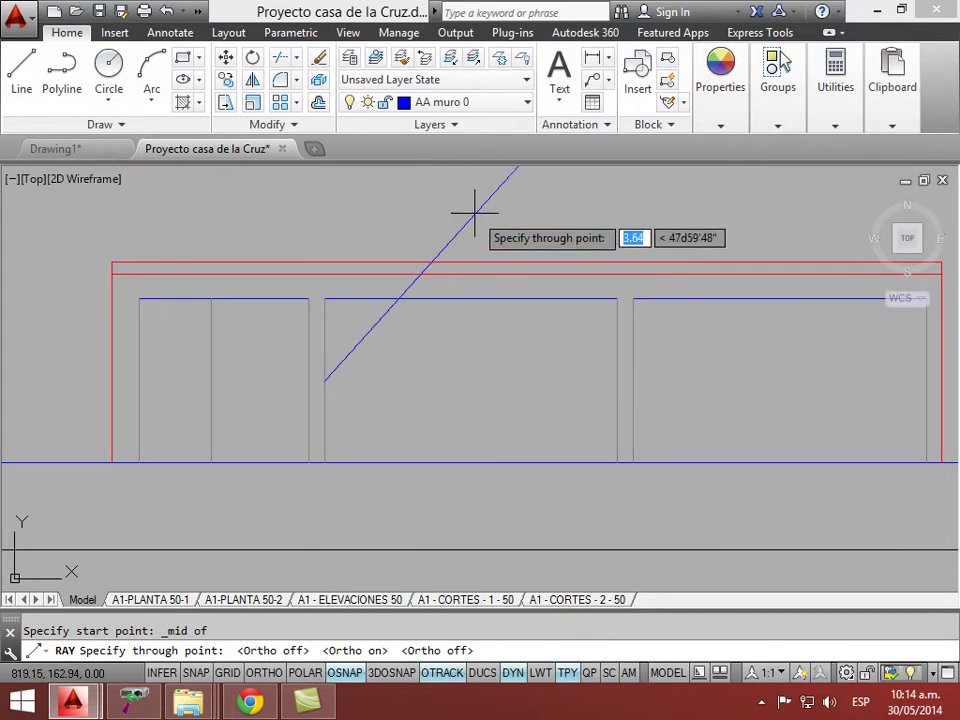
type("< ")
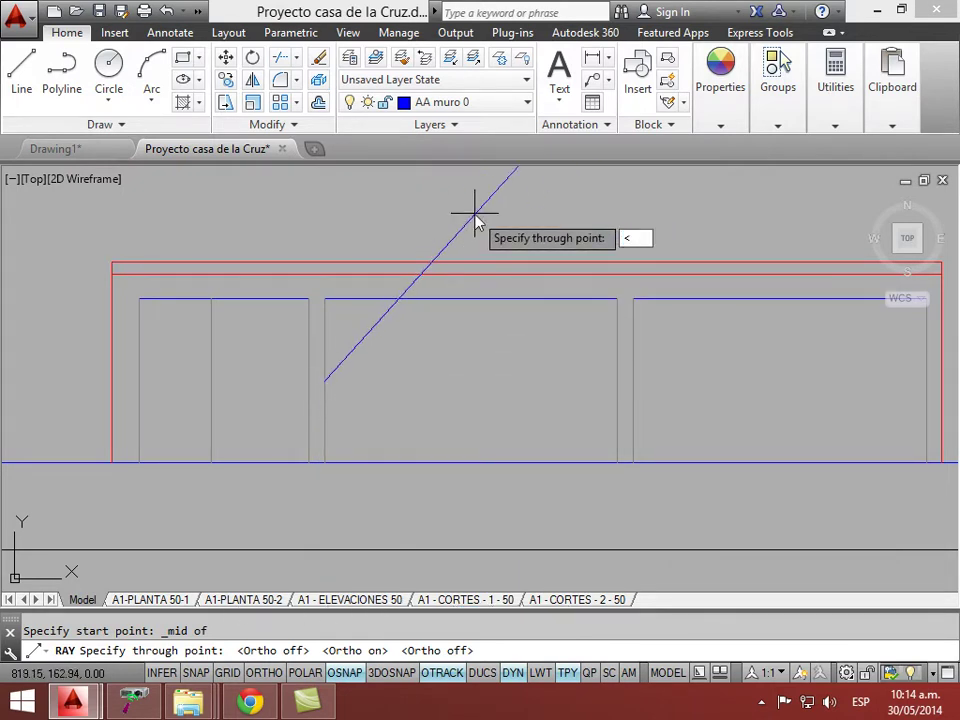
type("45")
key("Return")
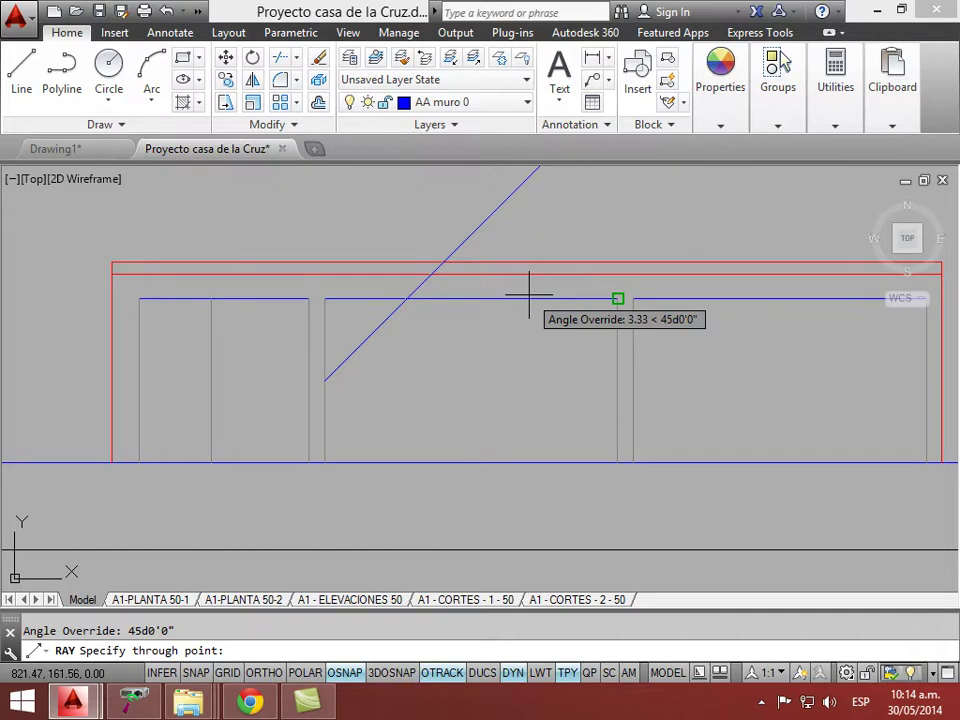
scroll(529, 295, "down", 2)
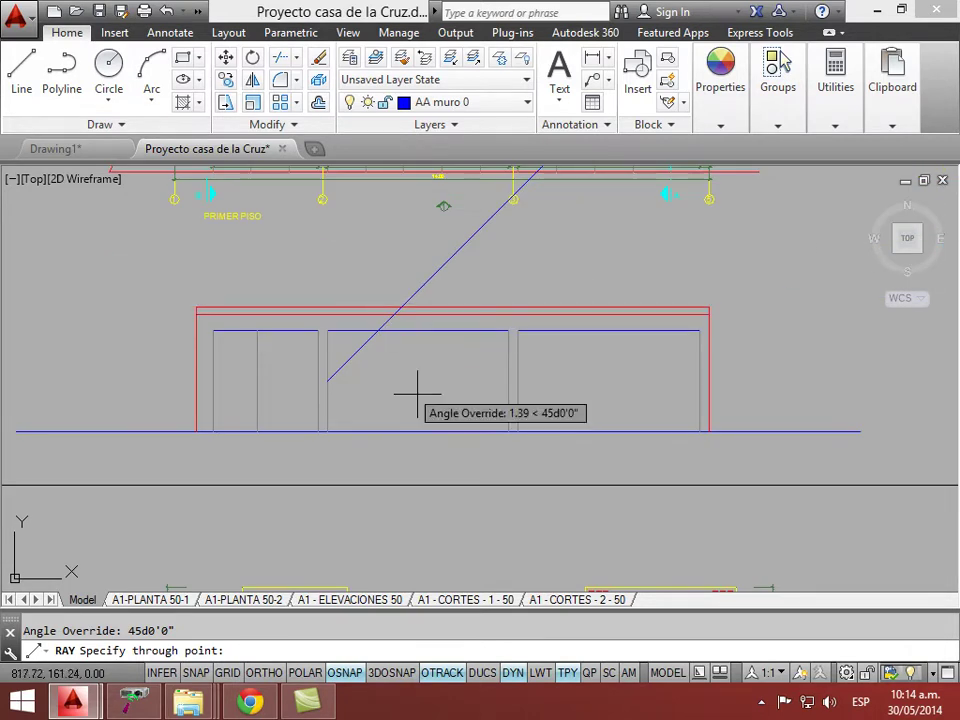
key("Escape")
- Draw four rays fanning out from one common start point in the empty area left of the facade, one nearly horizontal and one sloping downward
middle_click_drag(422, 364, 889, 388)
key("space")
middle_click_drag(273, 356, 402, 364)
left_click(212, 388)
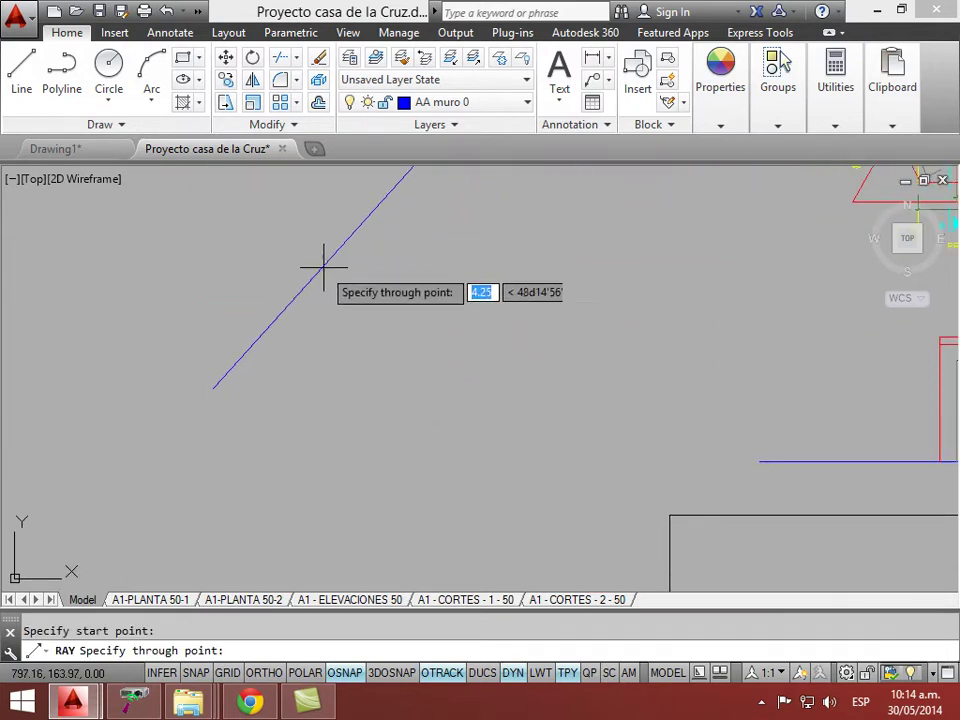
left_click(381, 276)
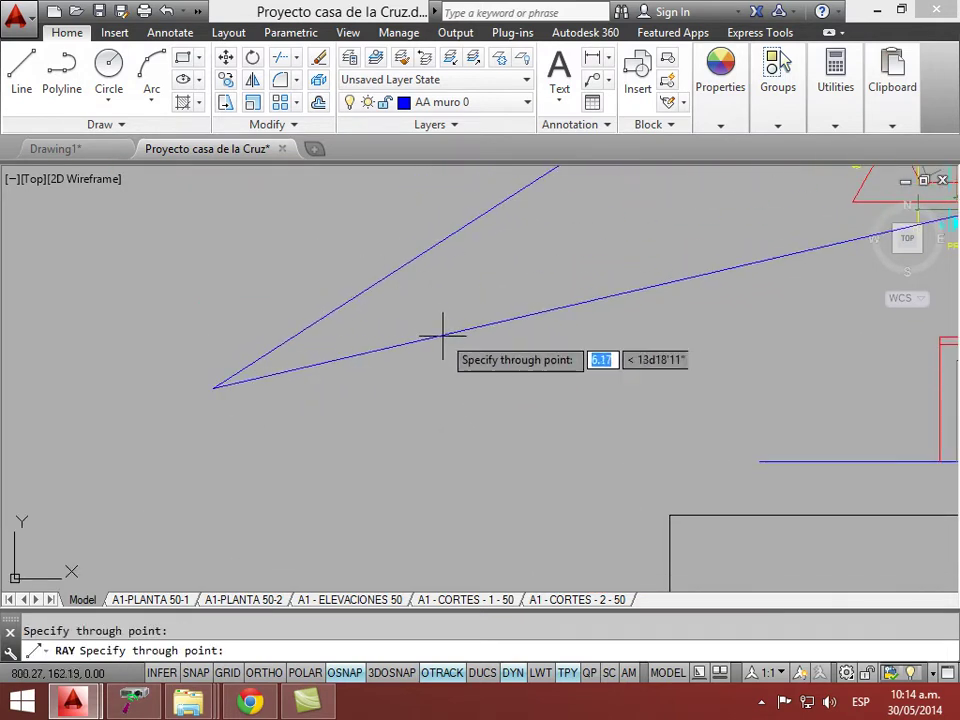
left_click(466, 276)
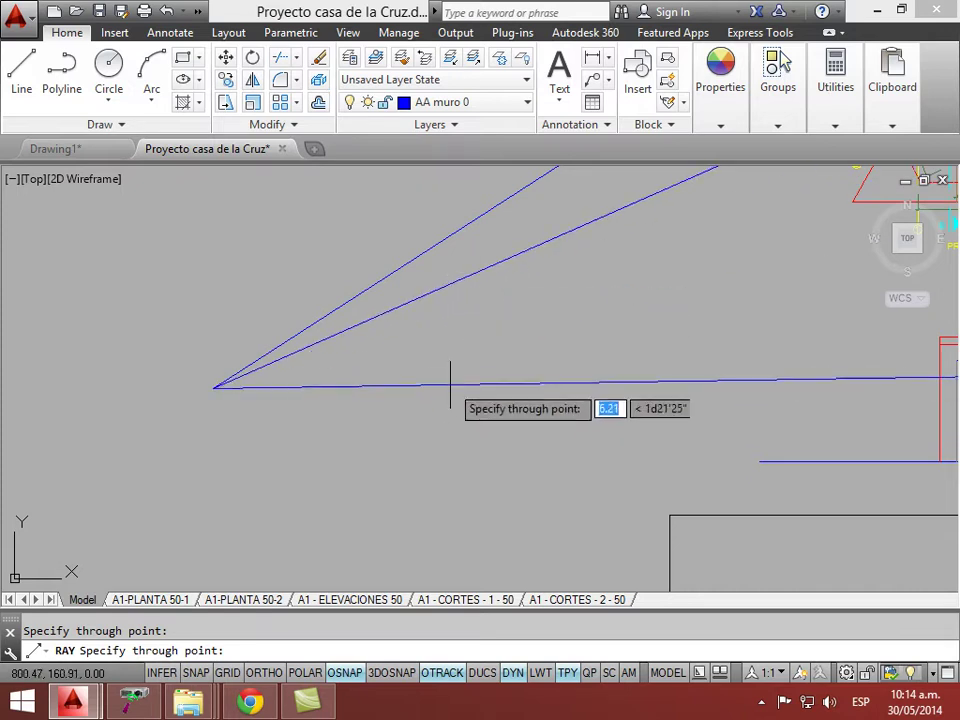
left_click(450, 449)
key("Escape")
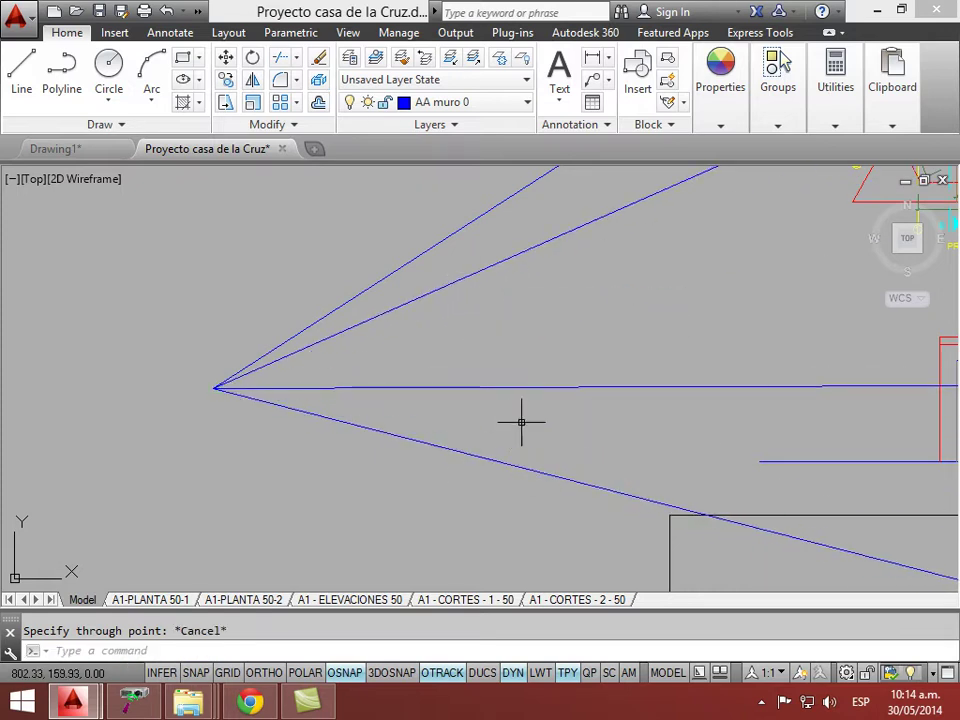
- Draw a vertical line about 6.66 units long with ortho on, crossing all four rays near their common start point
type("l")
key("Return")
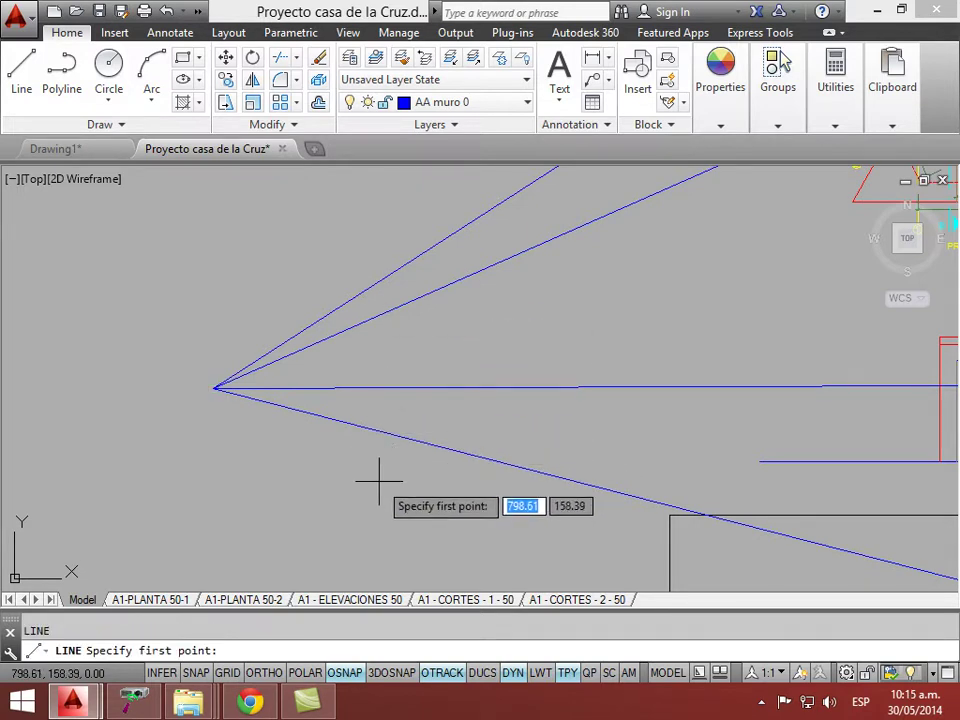
left_click(214, 388)
key("F8")
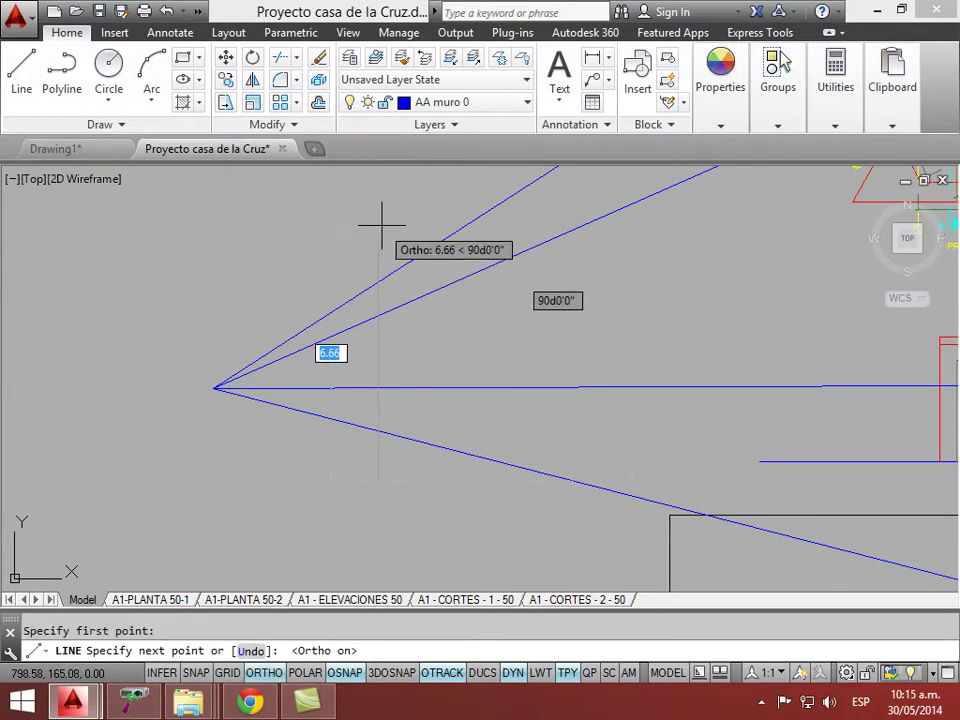
left_click(381, 229)
key("Escape")
type("l")
key("Return")
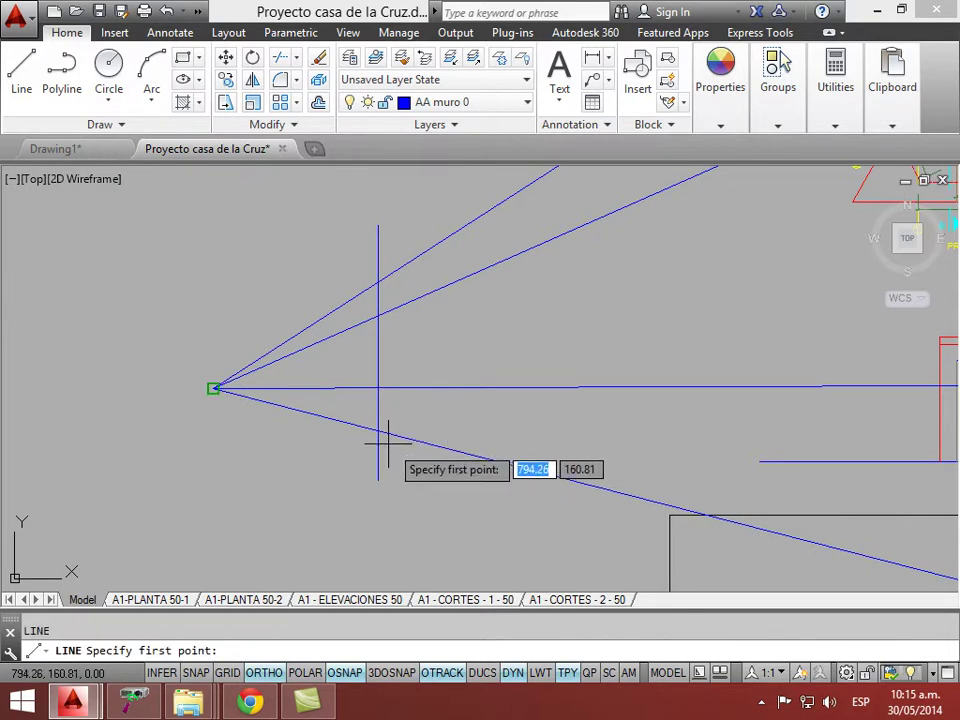
left_click(378, 430)
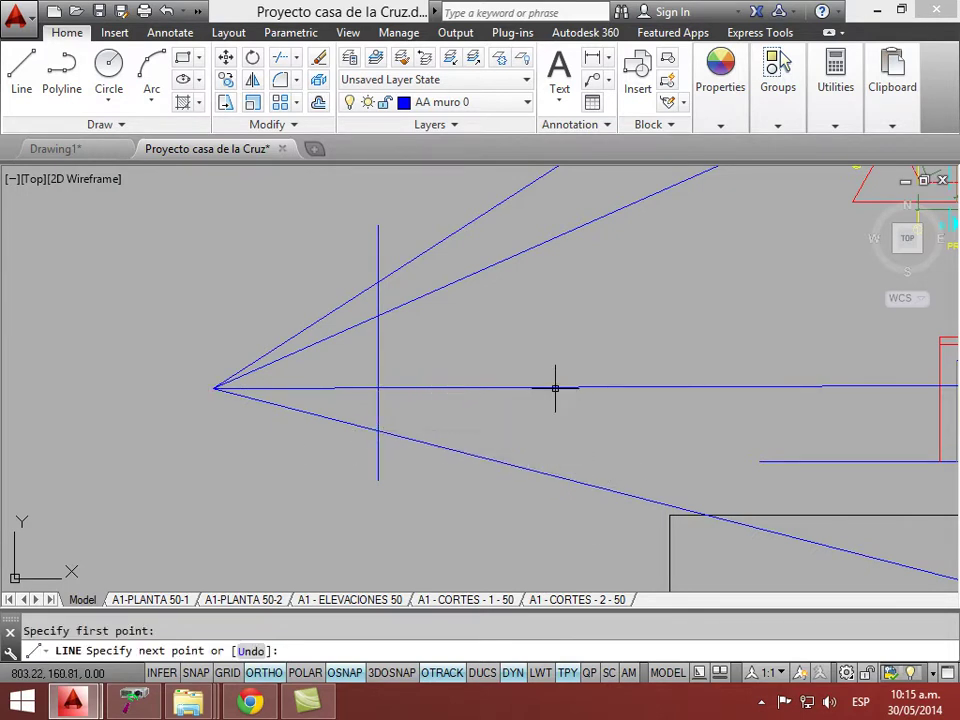
key("Escape")
- Draw a horizontal line about 14 units long rightward from the rays' common start point and erase the nearly horizontal ray
scroll(531, 394, "down", 2)
middle_click_drag(531, 394, 437, 407)
scroll(432, 412, "up", 2)
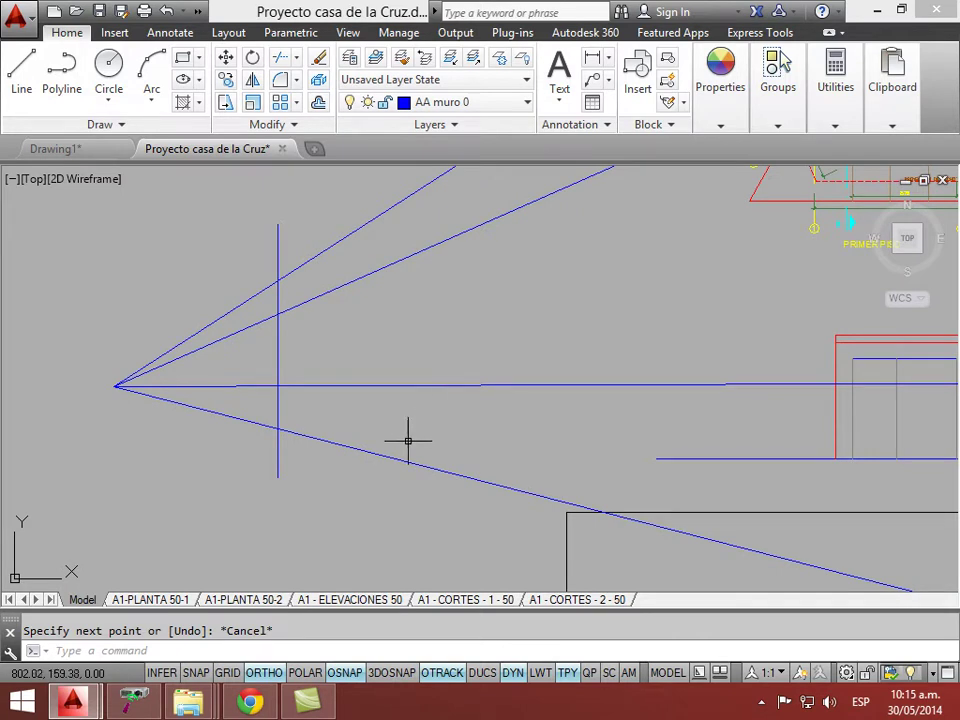
key("Escape")
key("Return")
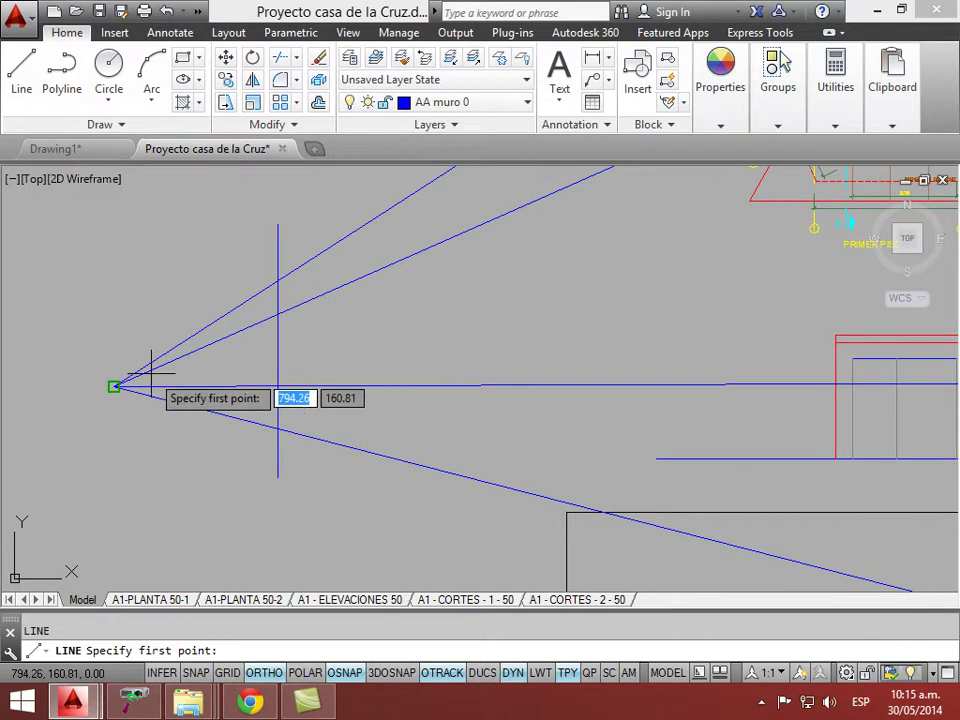
left_click(115, 386)
key("Escape")
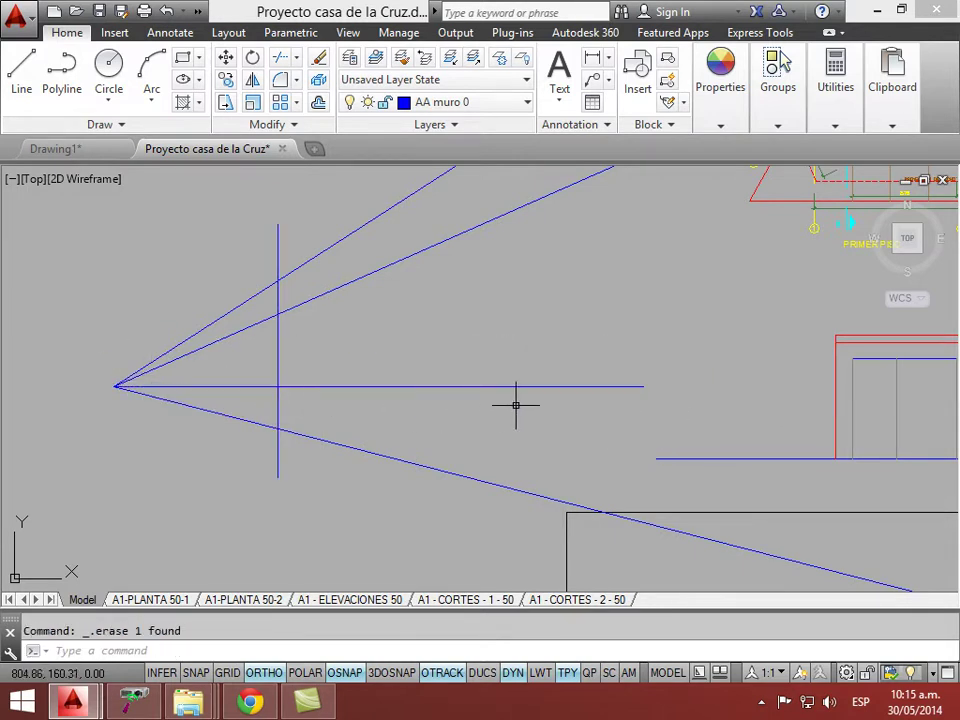
type("l")
key("Return")
key("Escape")
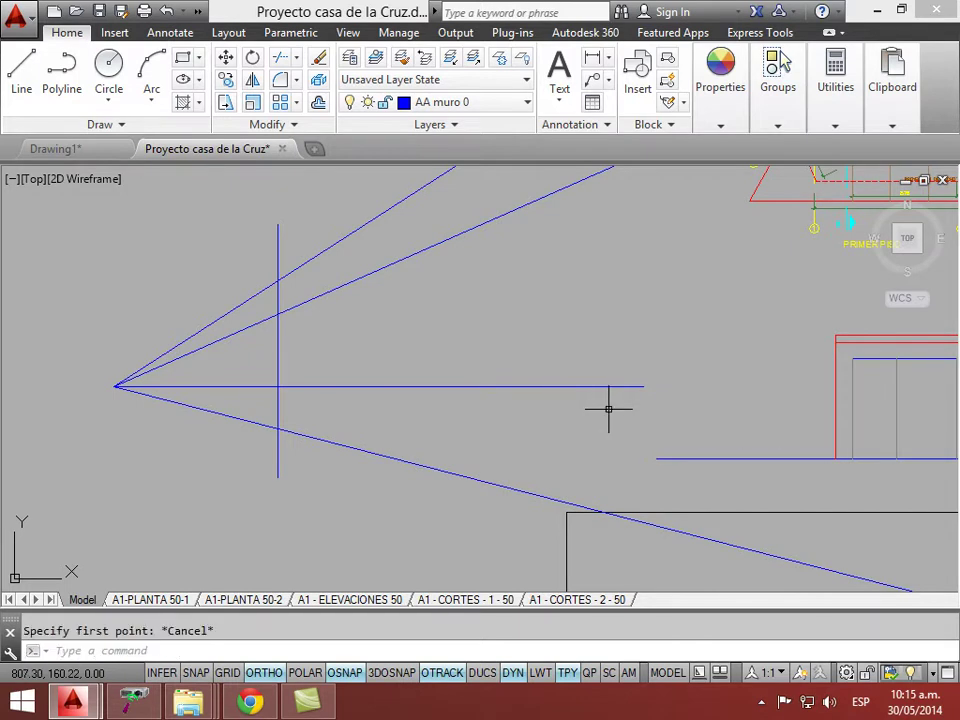
- Draw three rays from the horizontal line's right end through the points where the vertical line crosses the three sloping rays
type("xray")
key("Return")
left_click(630, 387)
left_click(278, 428)
key("Escape")
key("Return")
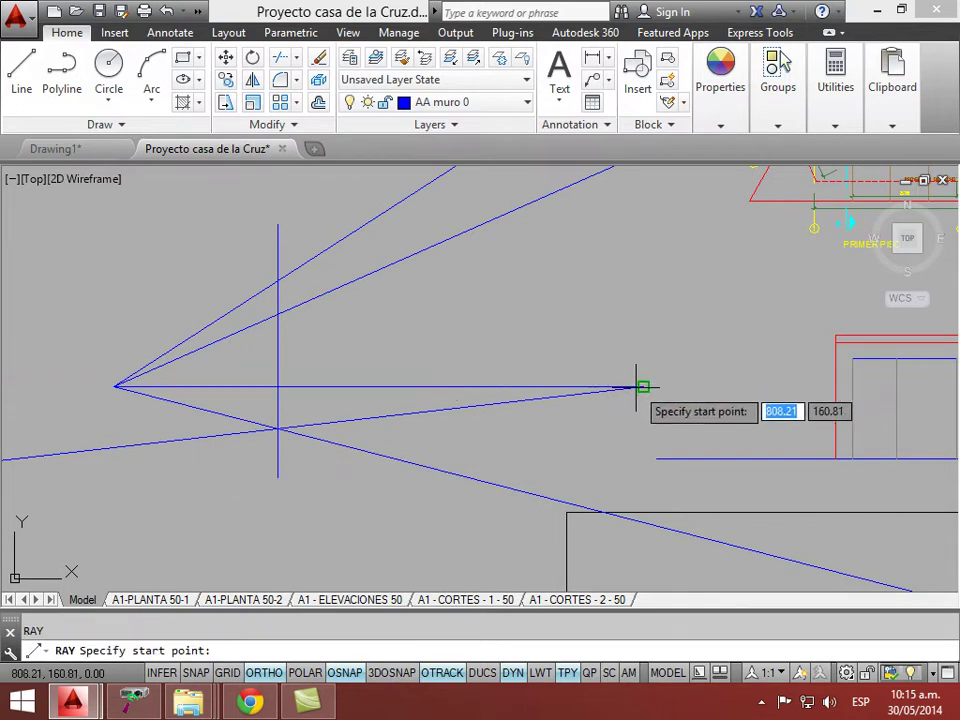
left_click(642, 386)
left_click(278, 281)
key("Escape")
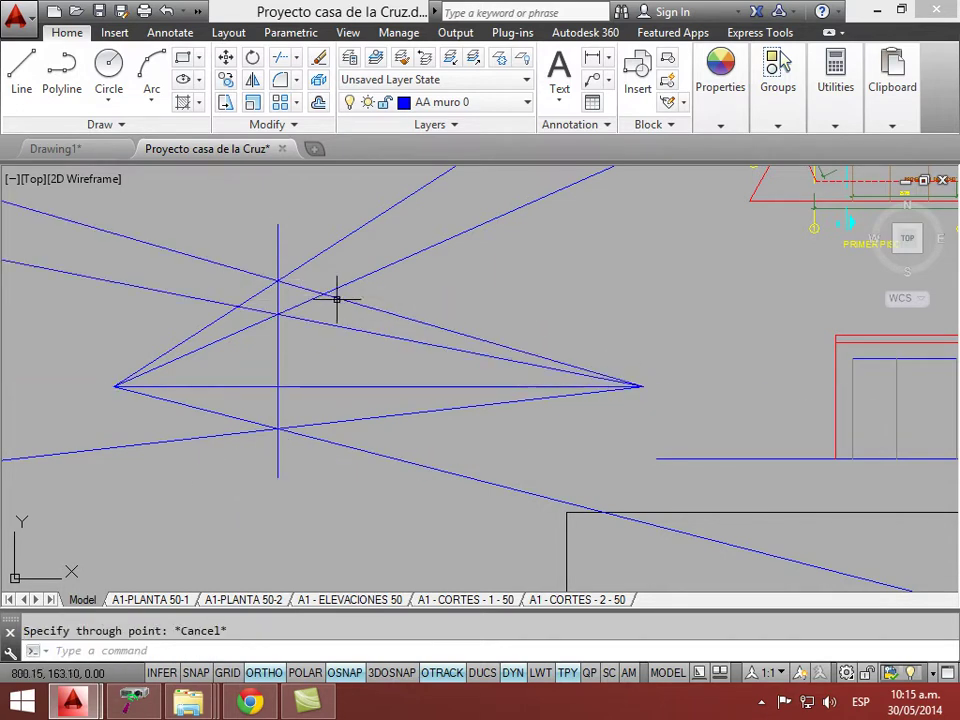
- With ortho off, draw a ray starting on the lowest left ray, then one from the right vanishing point through its crossing with the vertical line
key("Return")
left_click(146, 392)
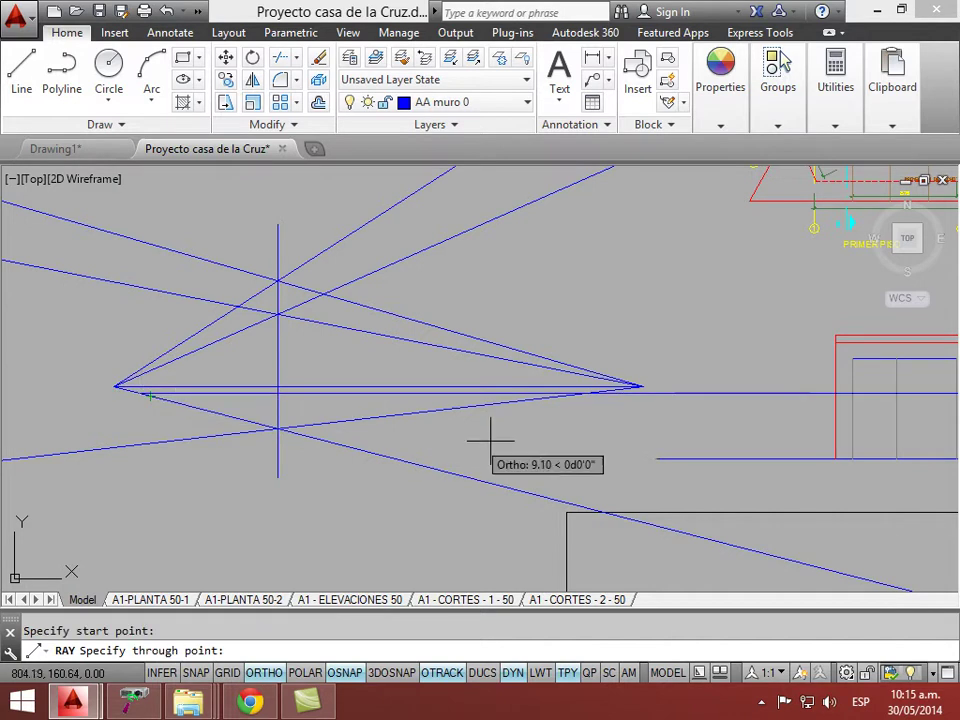
key("F8")
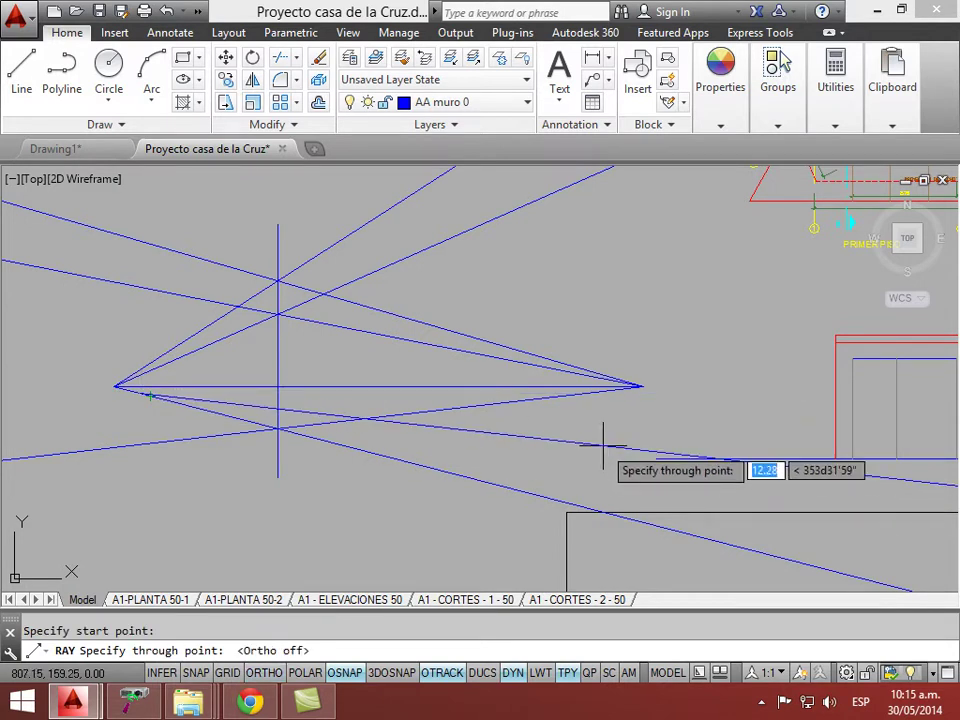
left_click(613, 437)
key("Escape")
key("Return")
left_click(642, 386)
left_click(276, 406)
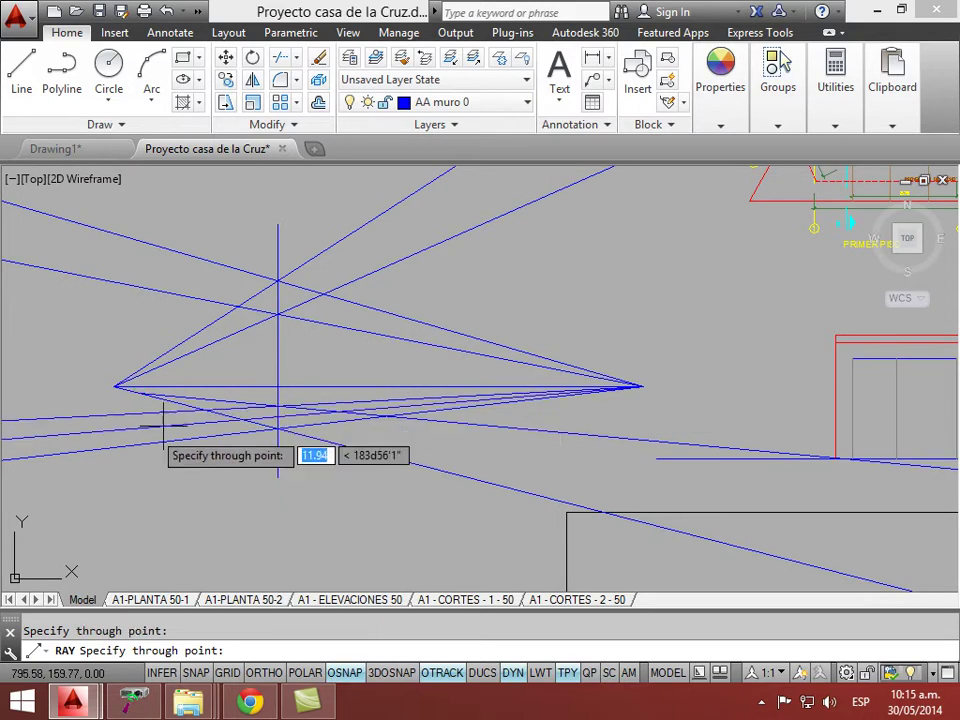
key("Escape")
- Move all the rays and guide lines of the perspective sketch to the layer elevacion 05
scroll(175, 380, "up", 2)
middle_click_drag(188, 387, 212, 378)
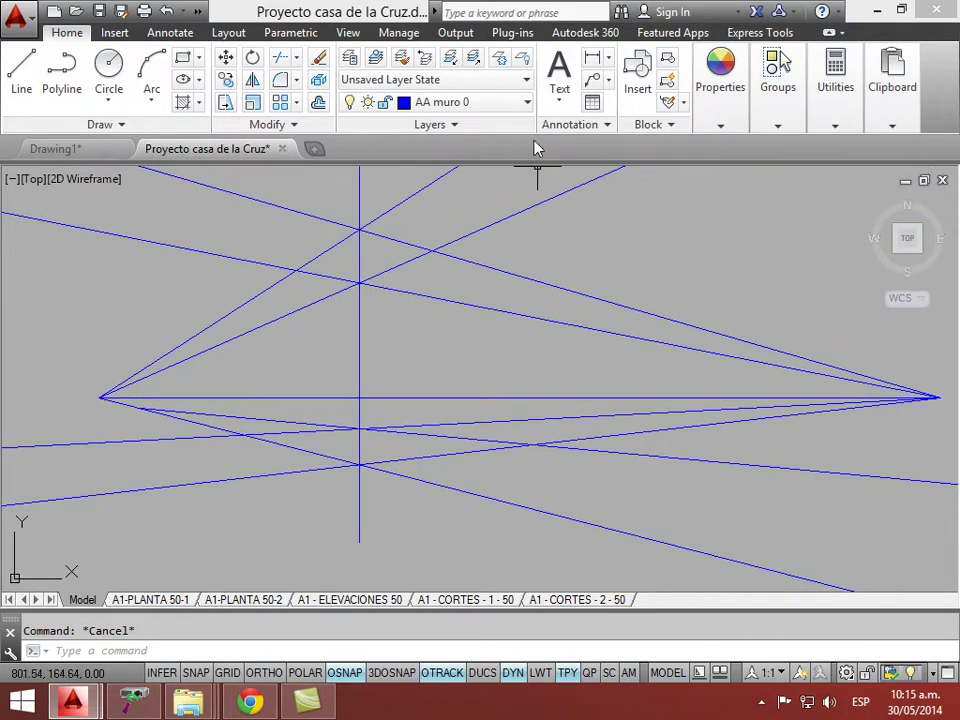
left_click(500, 517)
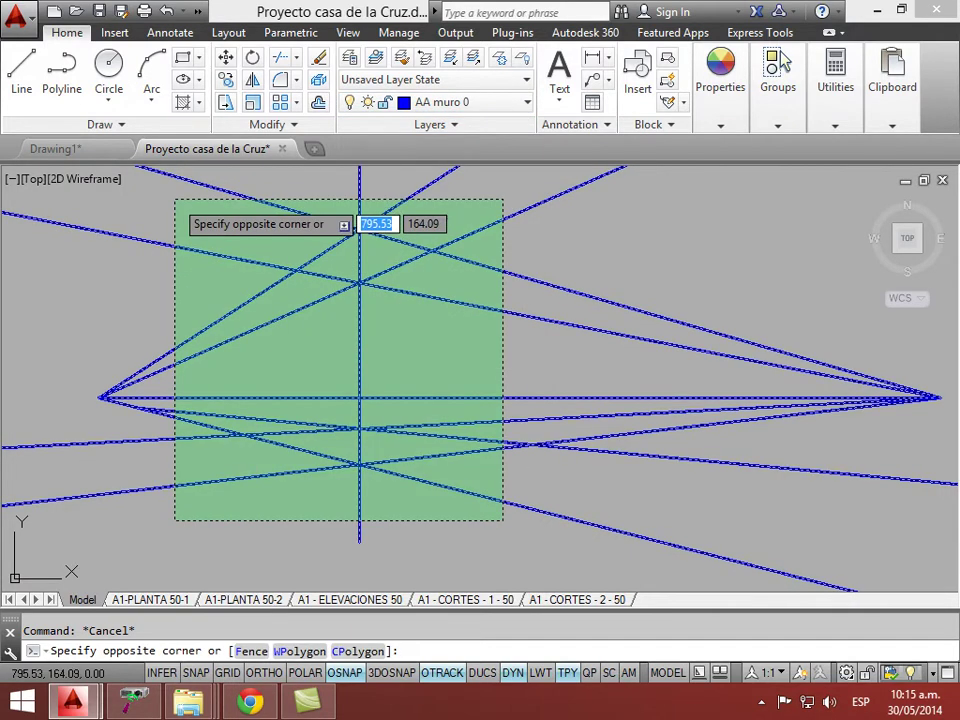
left_click(178, 204)
left_click(497, 102)
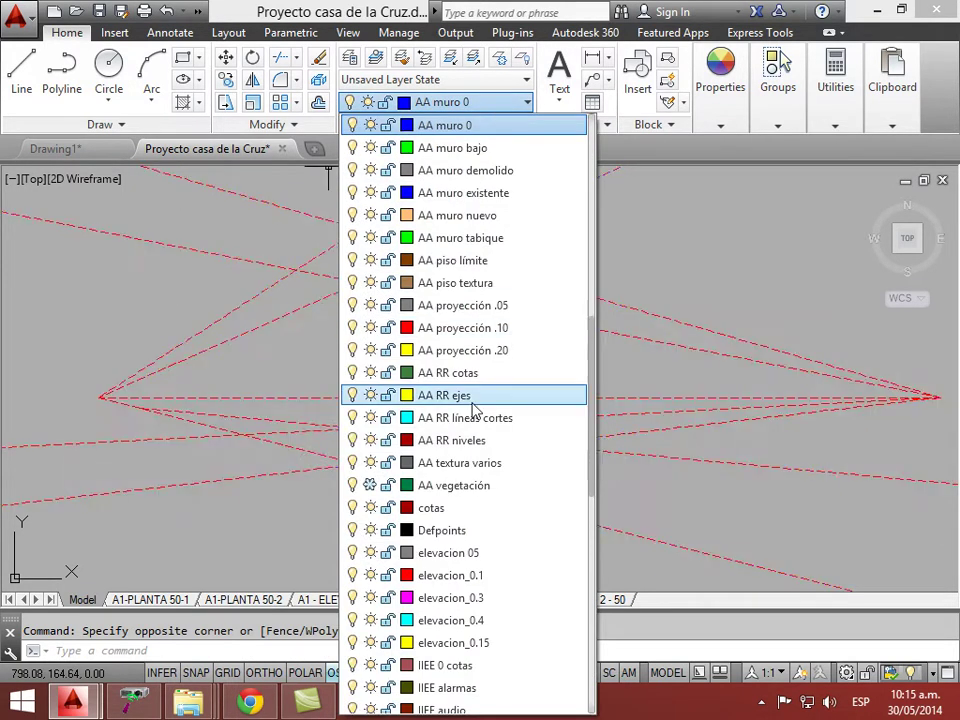
left_click(490, 553)
key("Escape")
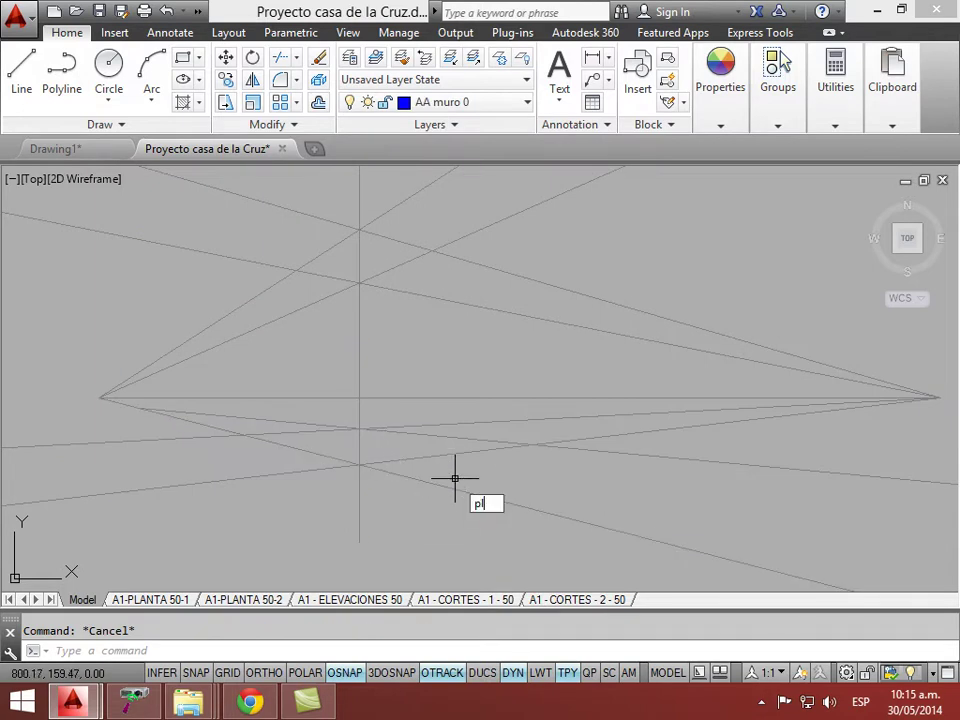
- Draw a vertical polyline about 3.89 units long between the highest and lowest ray crossings on the vertical guide line
type("pl")
key("Return")
left_click(360, 229)
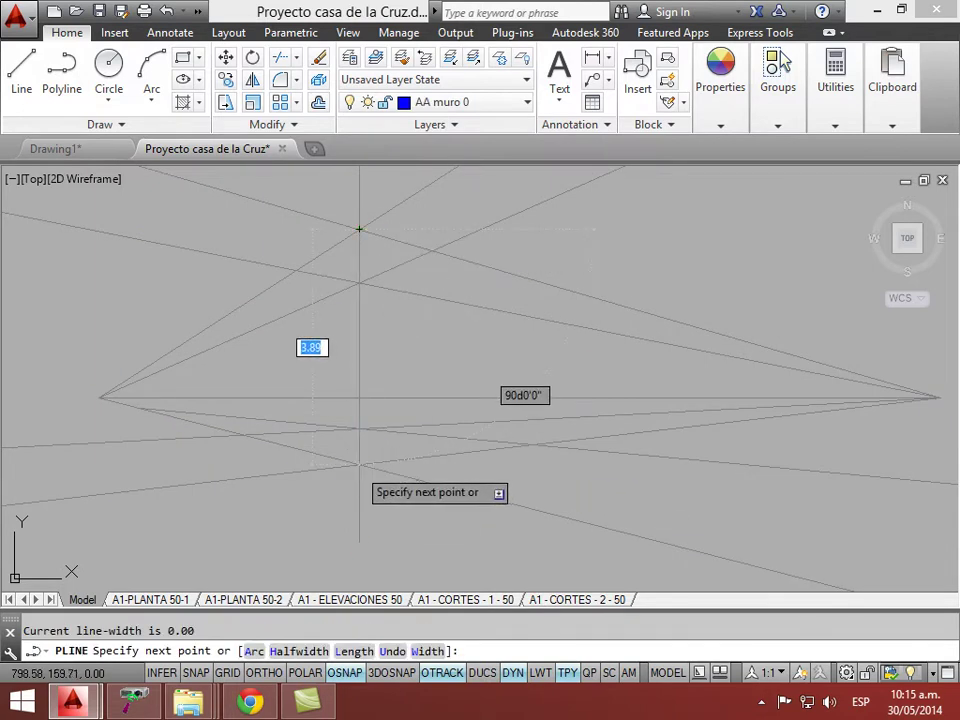
left_click(359, 464)
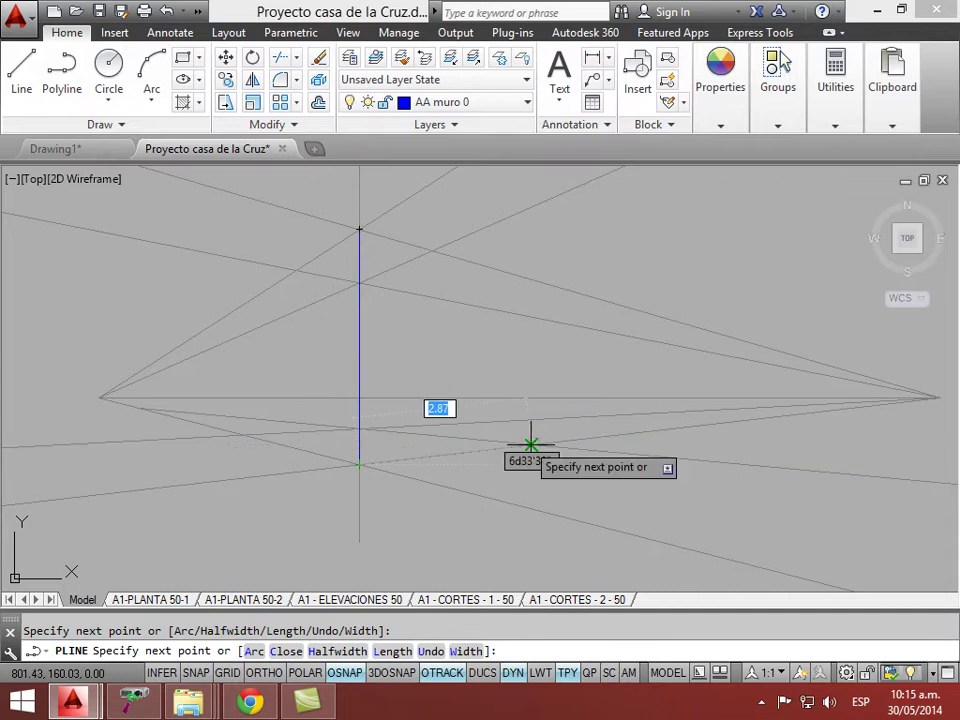
key("Escape")
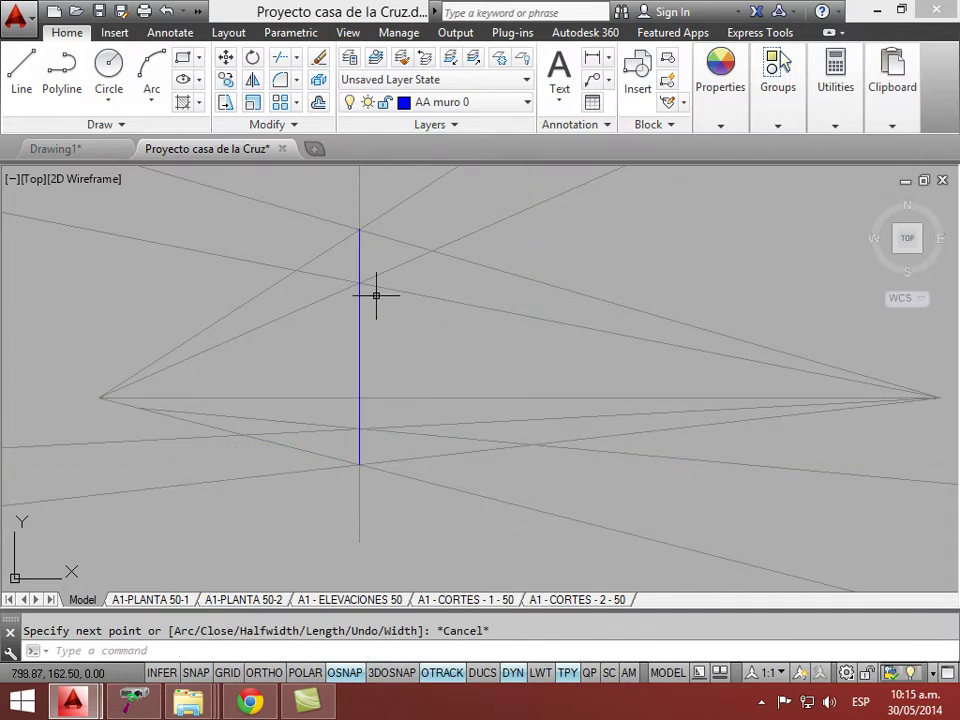
key("l")
key("Return")
key("Escape")
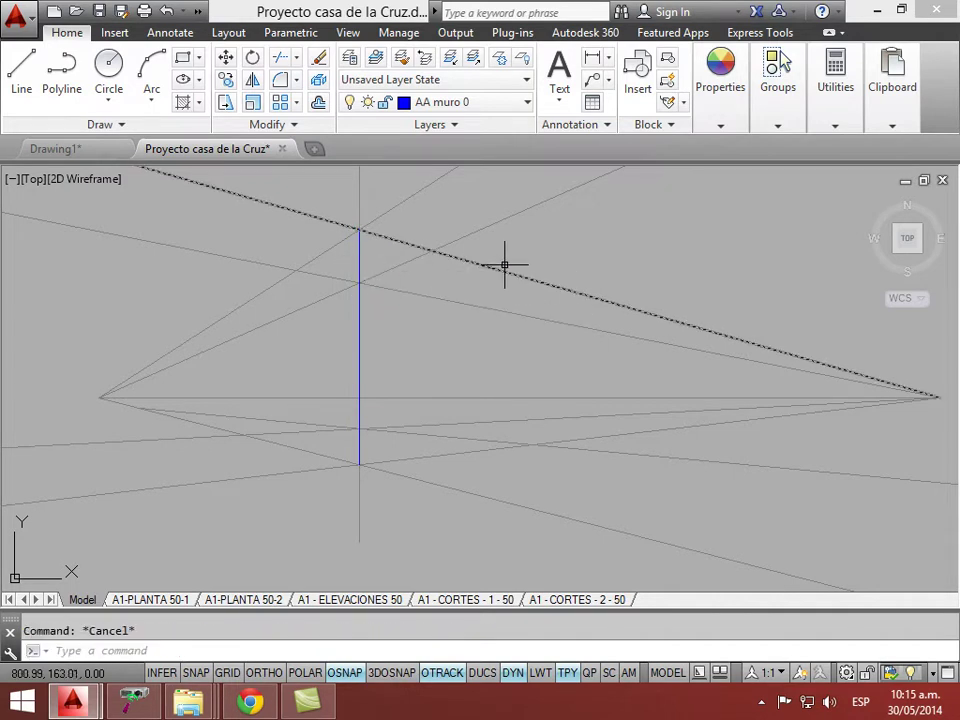
- Outline the box's left face with lines along the outer rays to the left vanishing point, closed by a vertical edge, using the Nearest snap
key("l")
key("Return")
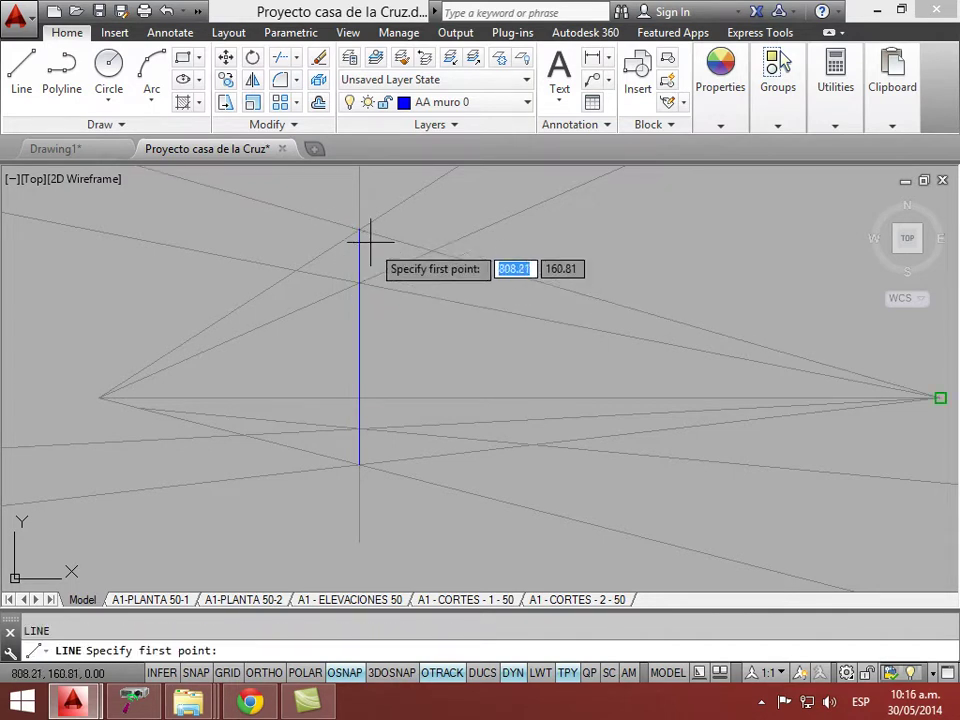
left_click(359, 229)
type("n")
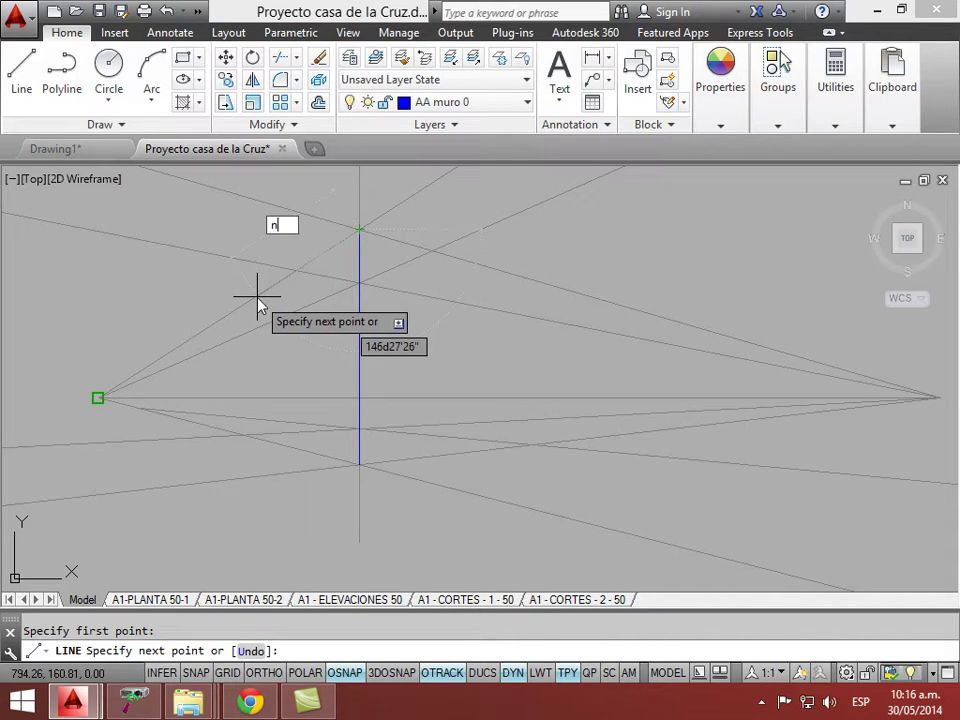
type("ea")
key("Return")
left_click(255, 295)
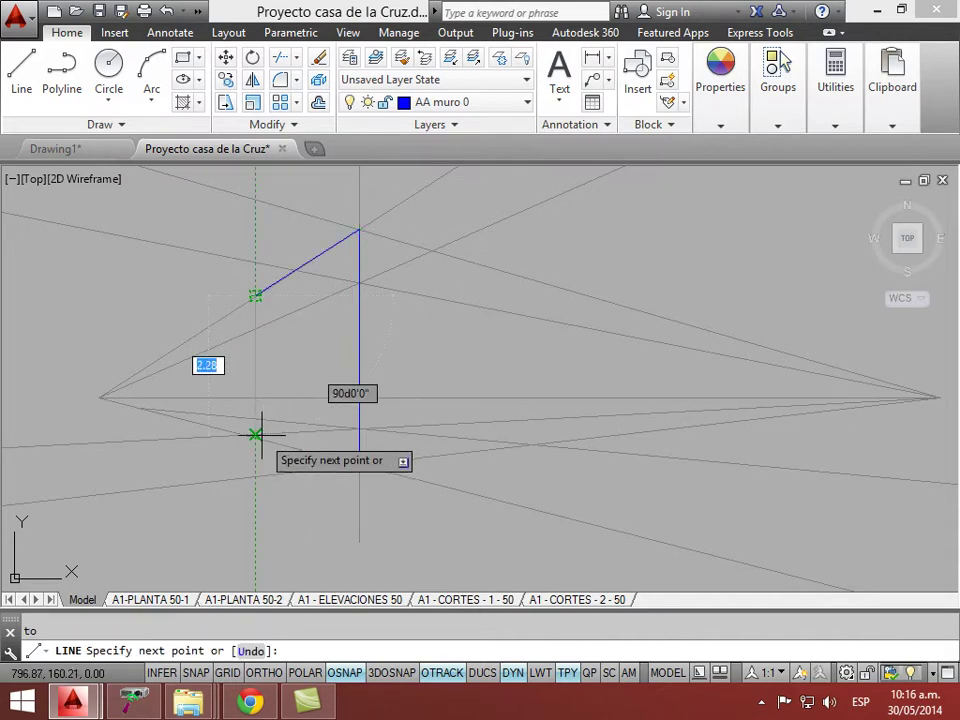
left_click(255, 438)
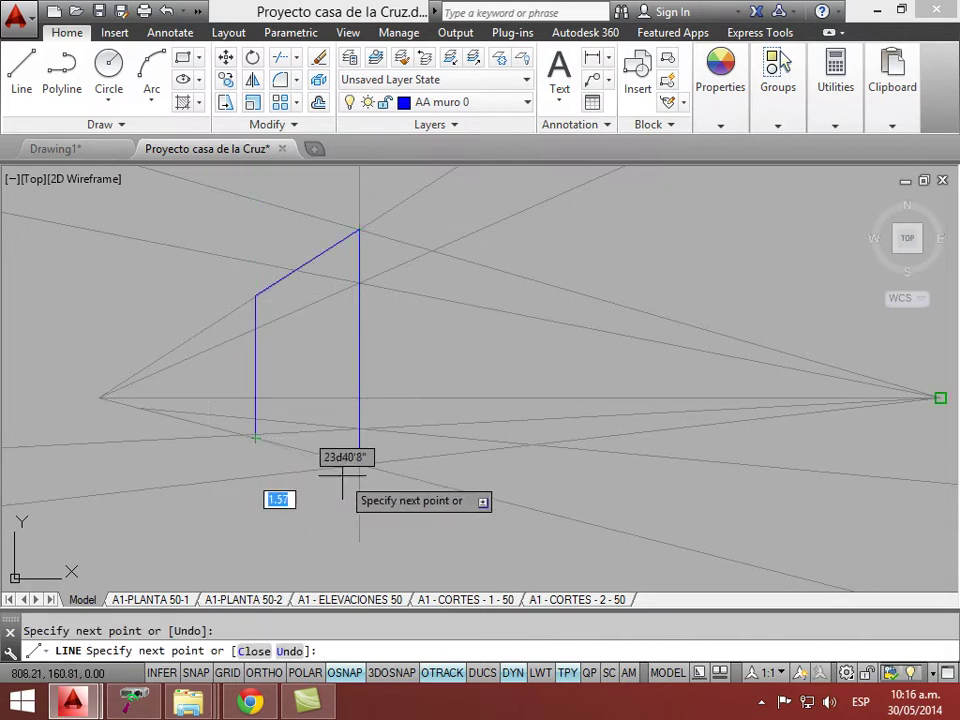
left_click(359, 463)
key("Escape")
- Outline the box's right face along the outer rays to the right vanishing point, and turn on the lineweight display
key("Return")
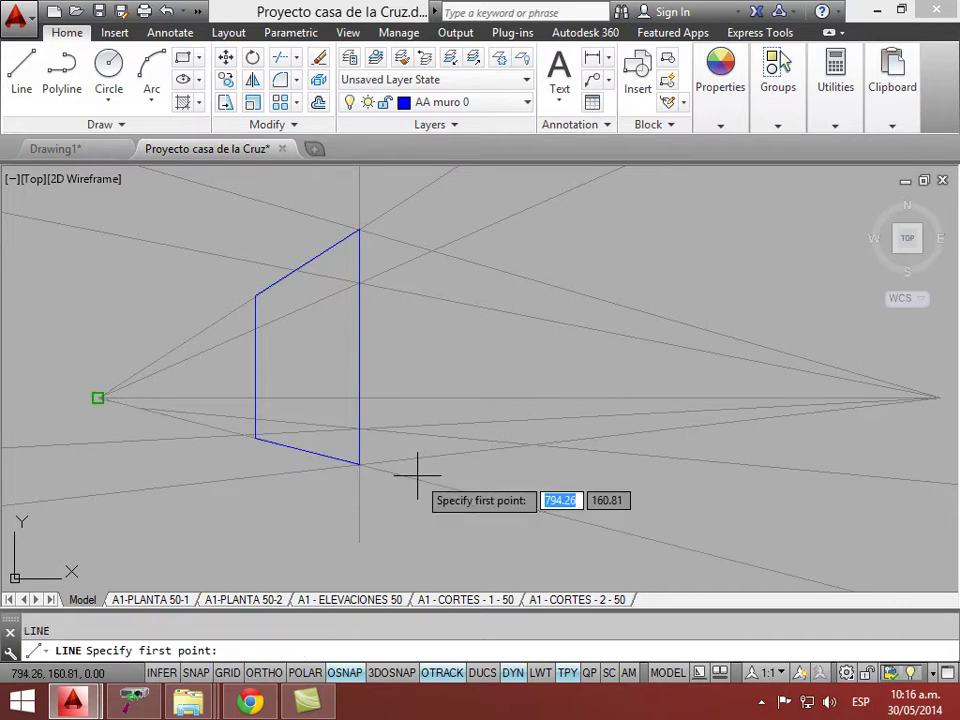
left_click(359, 463)
left_click(522, 446)
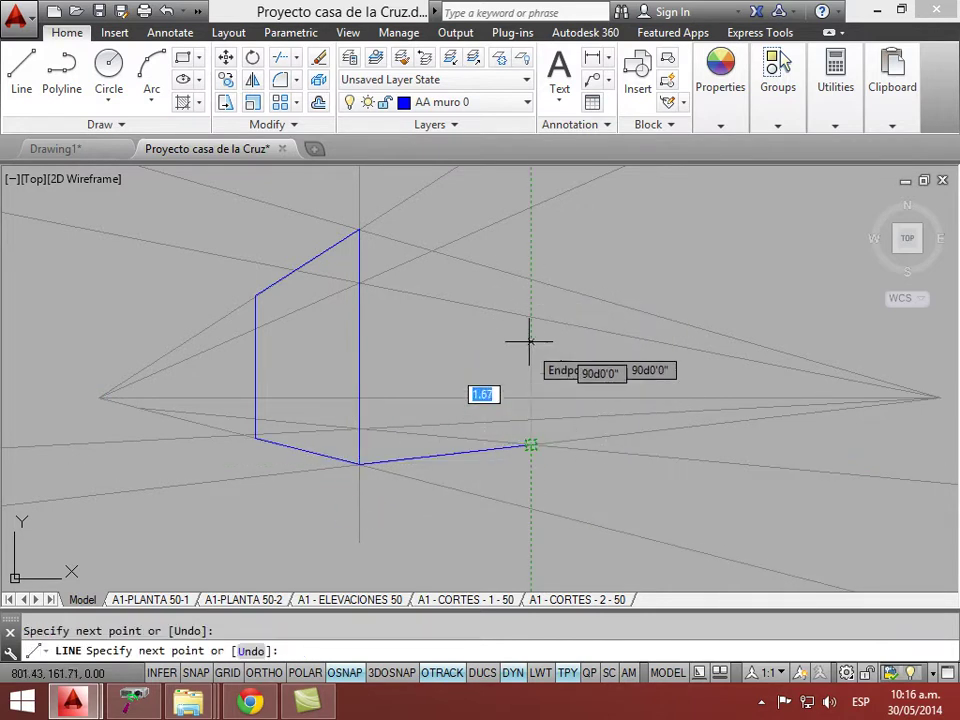
left_click(530, 278)
left_click(360, 230)
key("Escape")
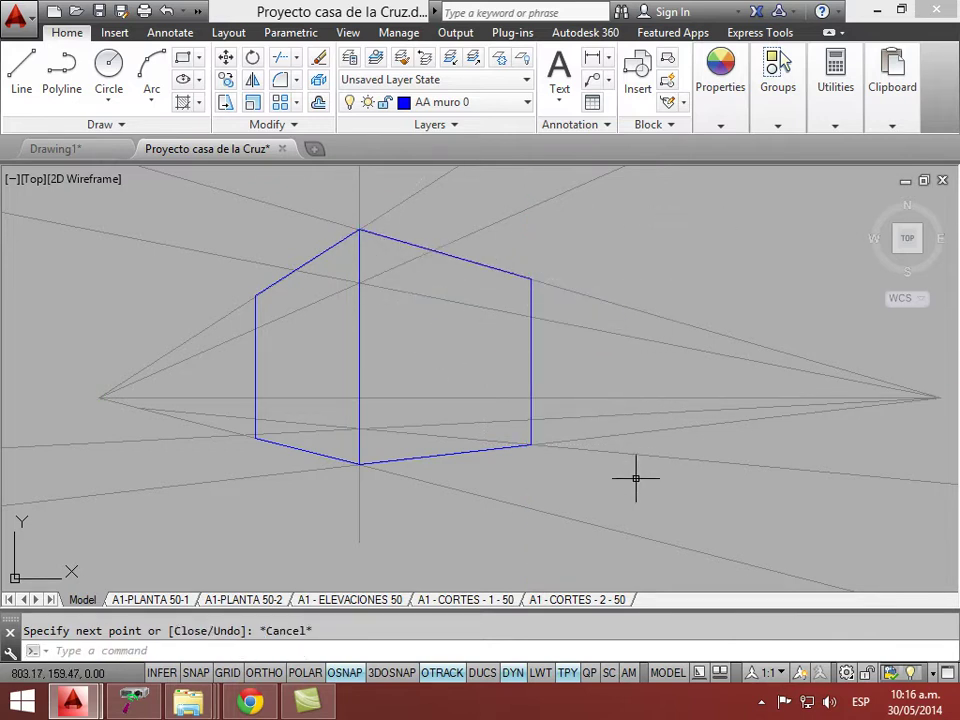
left_click(543, 675)
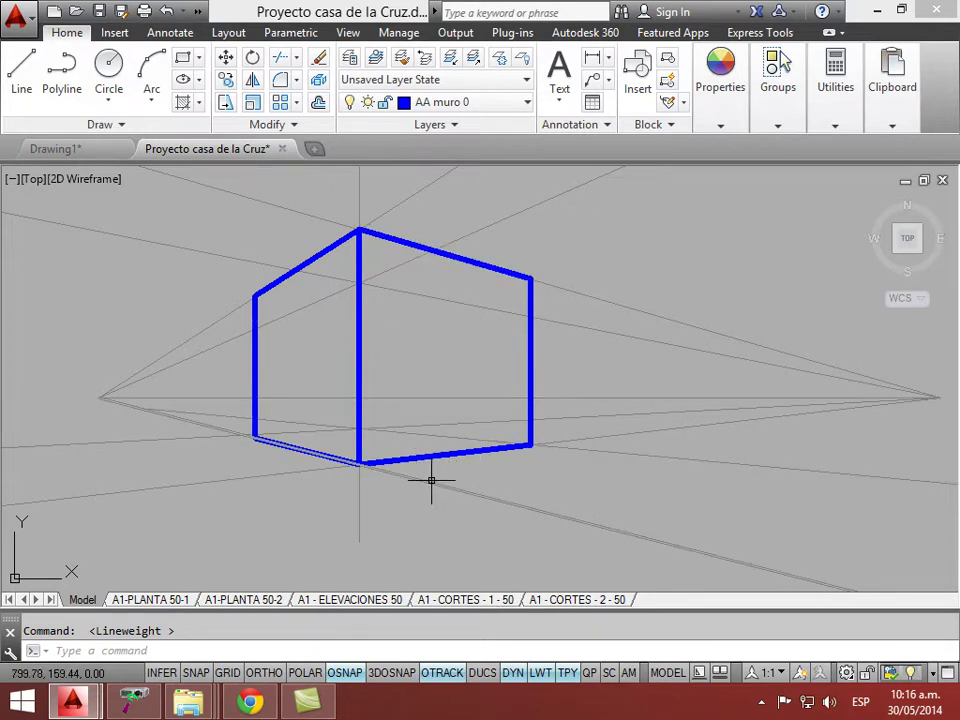
- With ortho on, draw a vertical line about 1.6 units up from the right face's bottom edge and a horizontal line rightward from its top
key("Return")
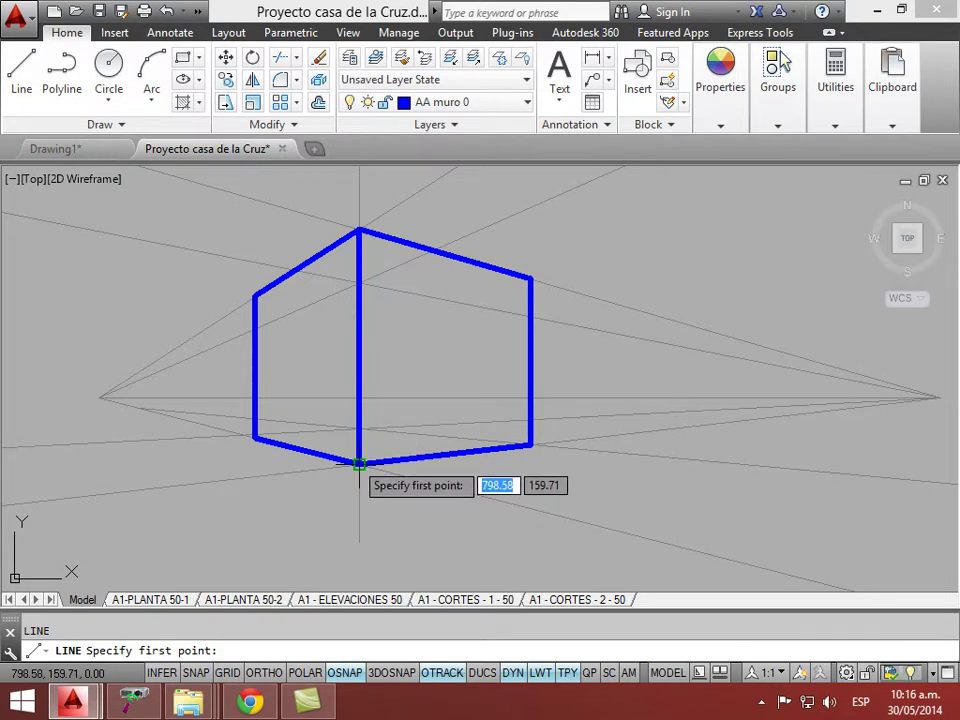
left_click(412, 452)
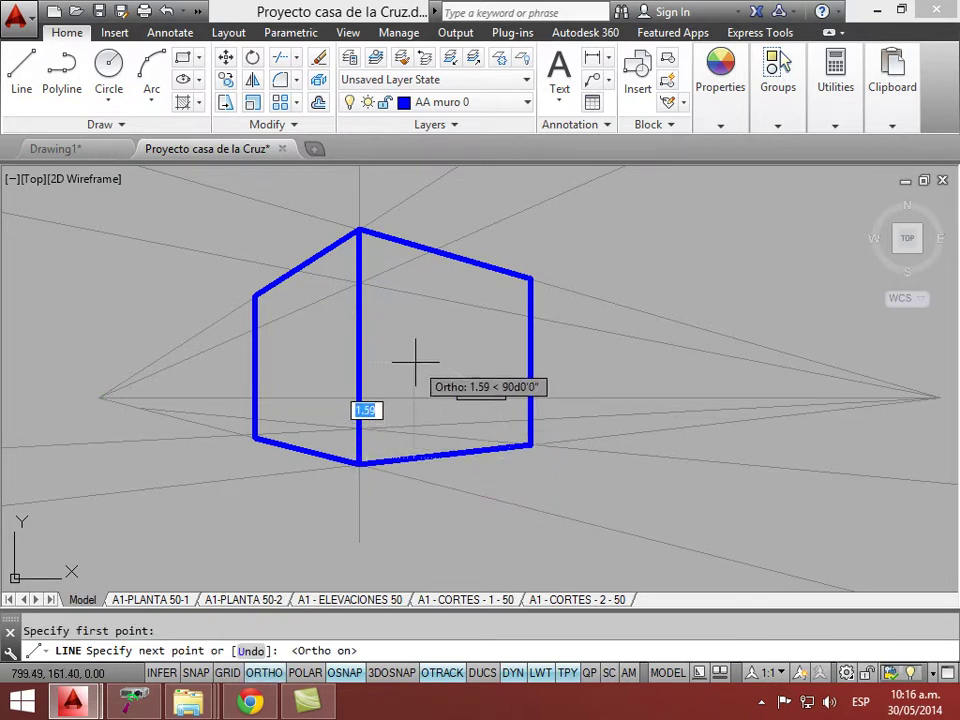
left_click(414, 360)
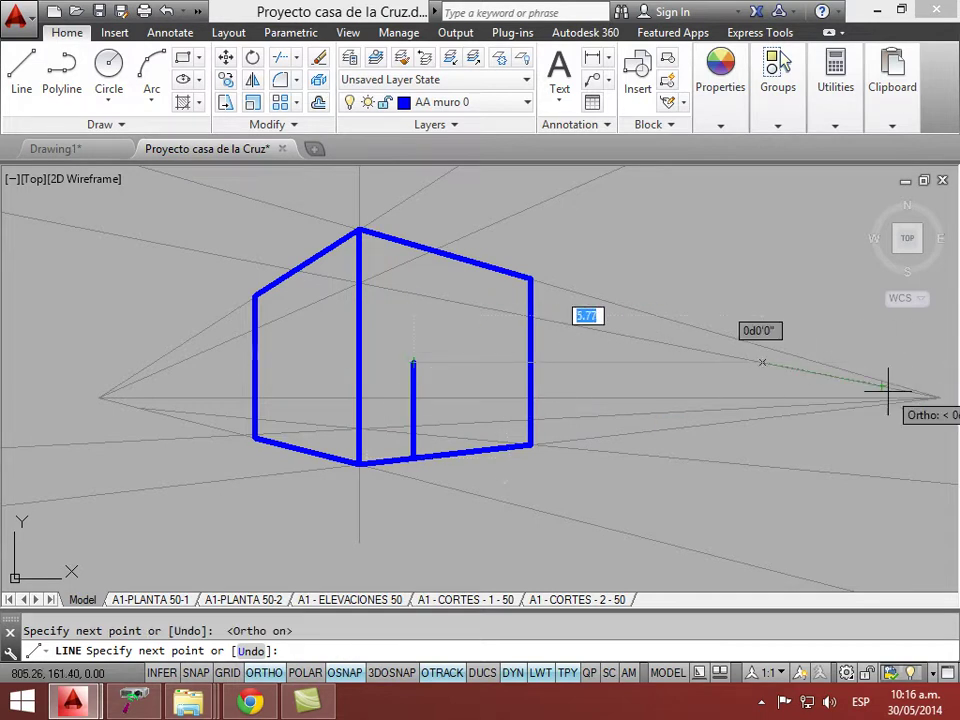
left_click(763, 425)
key("Escape")
- Stretch the right end of the horizontal line to the right vanishing point
left_click(751, 373)
left_click(677, 360)
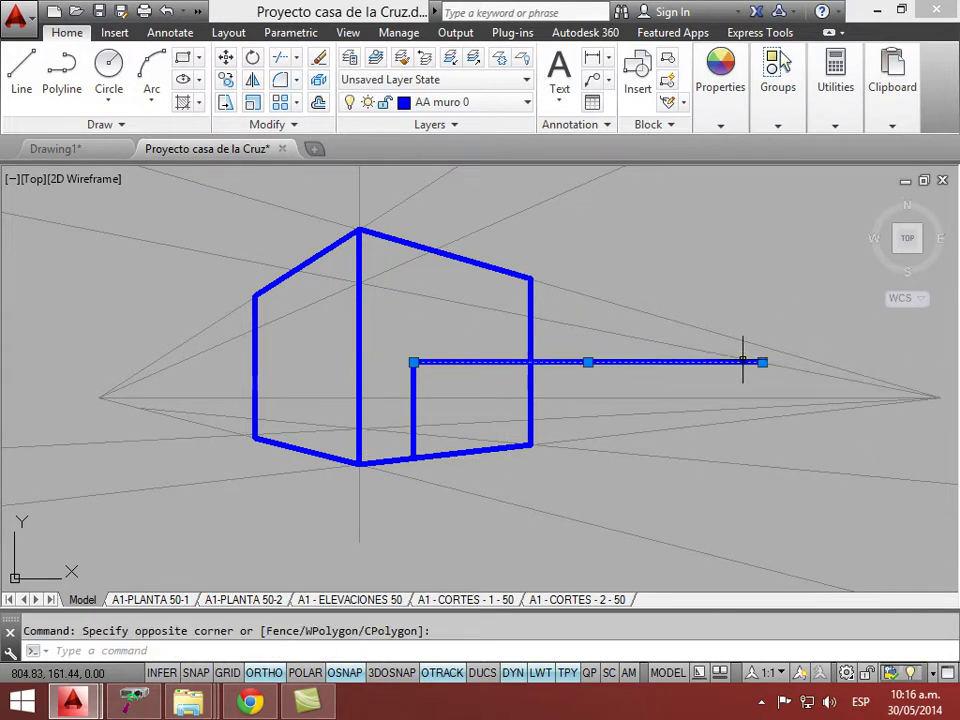
left_click(763, 360)
left_click(908, 392)
key("Escape")
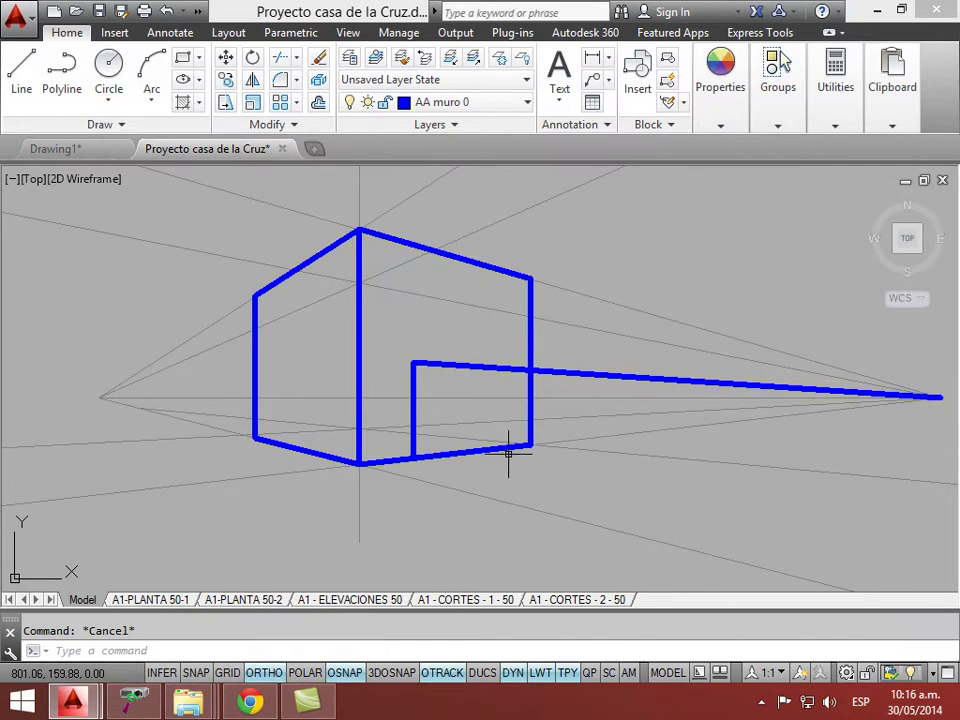
- Draw the door's right side as a vertical line crossing both the right face's bottom edge and the slanted line to the vanishing point
type("l")
key("Return")
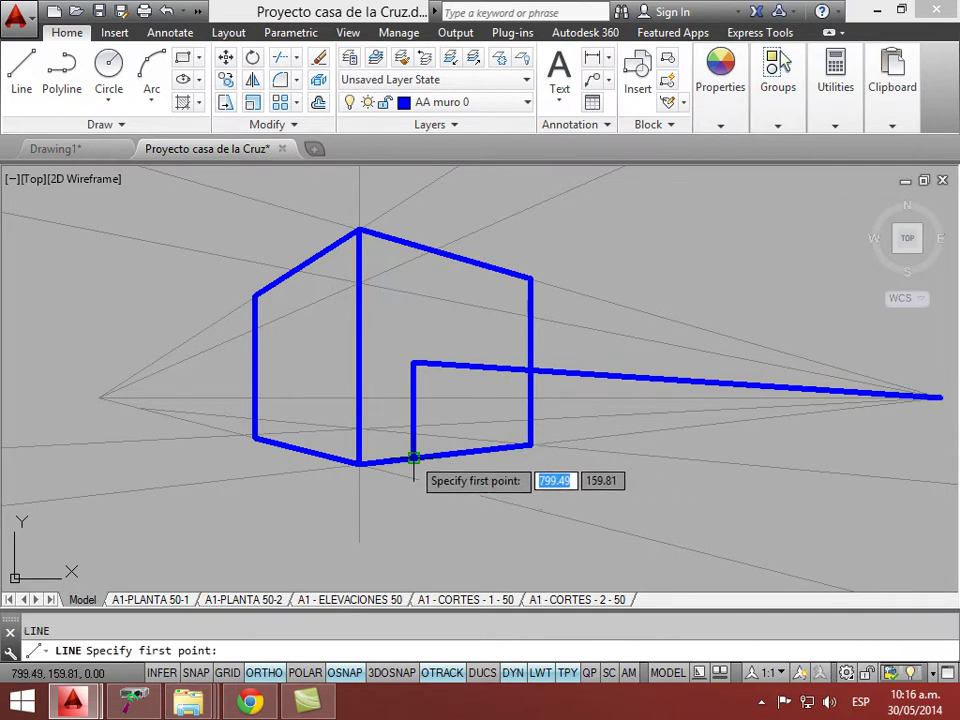
left_click(447, 458)
left_click(450, 343)
key("Escape")
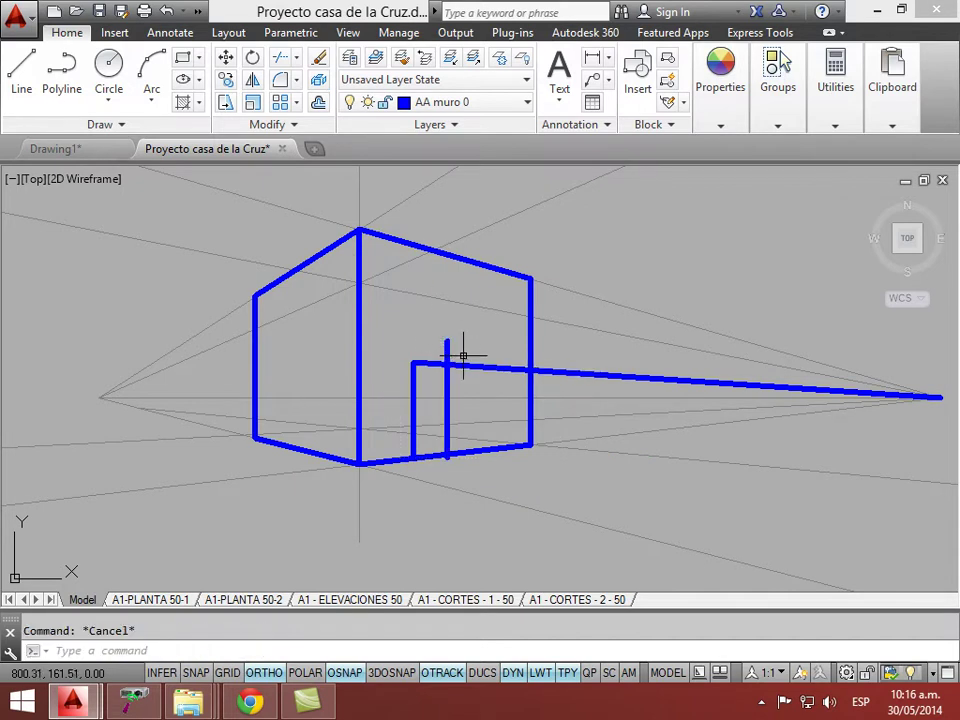
- Trim the door's right side above the slanted line and trim the slanted line beyond the door's right side
type("tr")
key("Return")
left_click(470, 378)
left_click(450, 362)
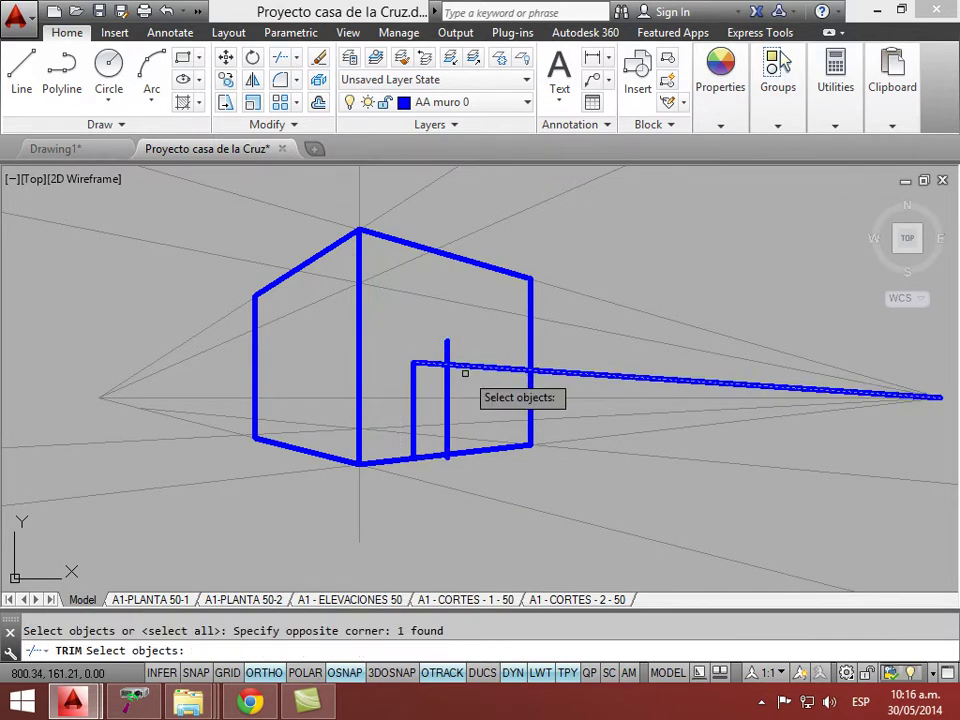
key("Return")
left_click(447, 345)
left_click(476, 360)
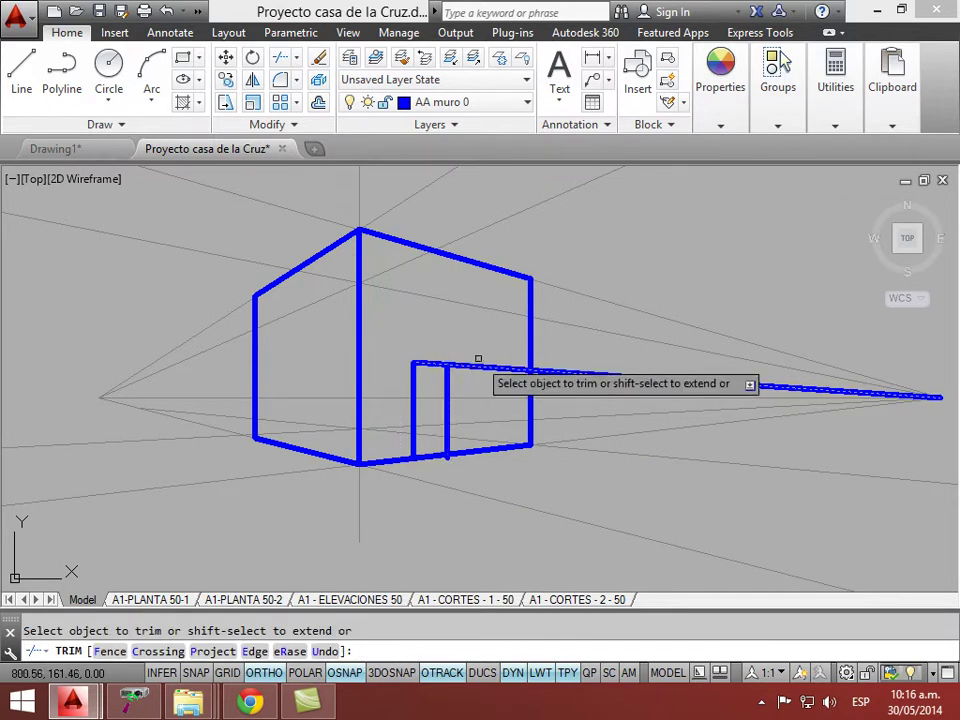
left_click(467, 374)
key("Escape")
- Trim the stub of the door's right side that sticks out below the right face's bottom edge
scroll(445, 462, "up", 8)
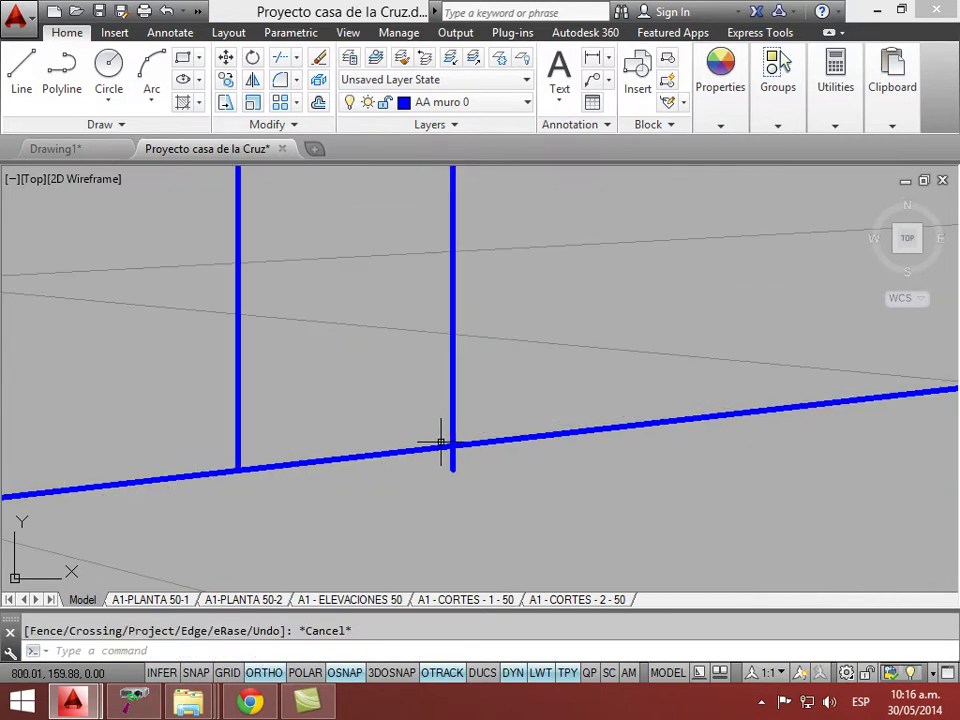
key("Return")
key("Escape")
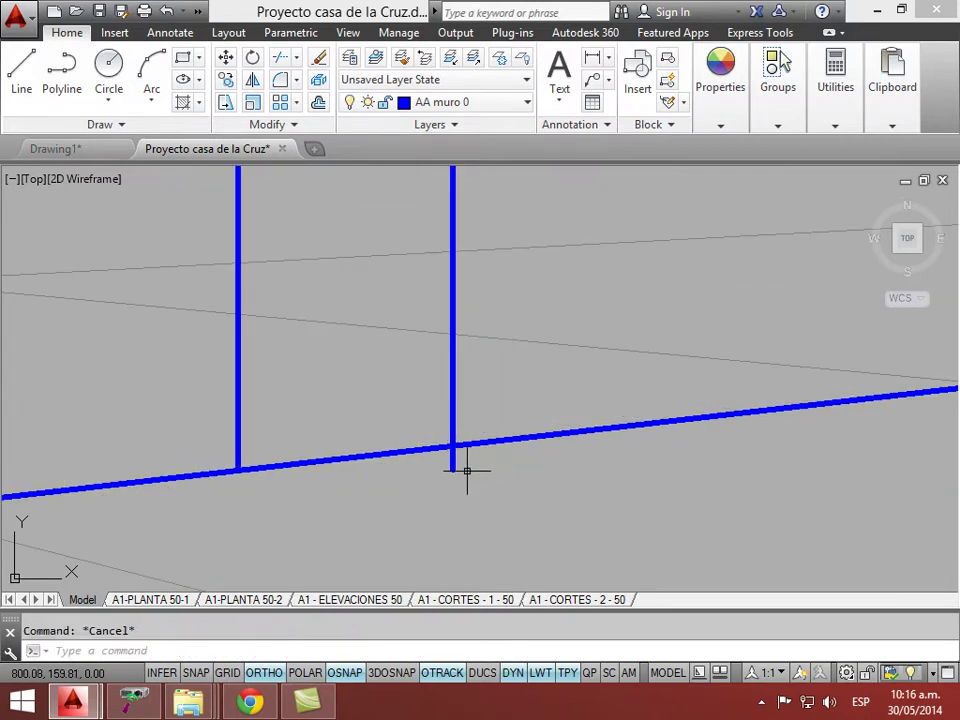
key("Return")
key("Return")
left_click(437, 478)
left_click(445, 485)
scroll(445, 485, "down", 4)
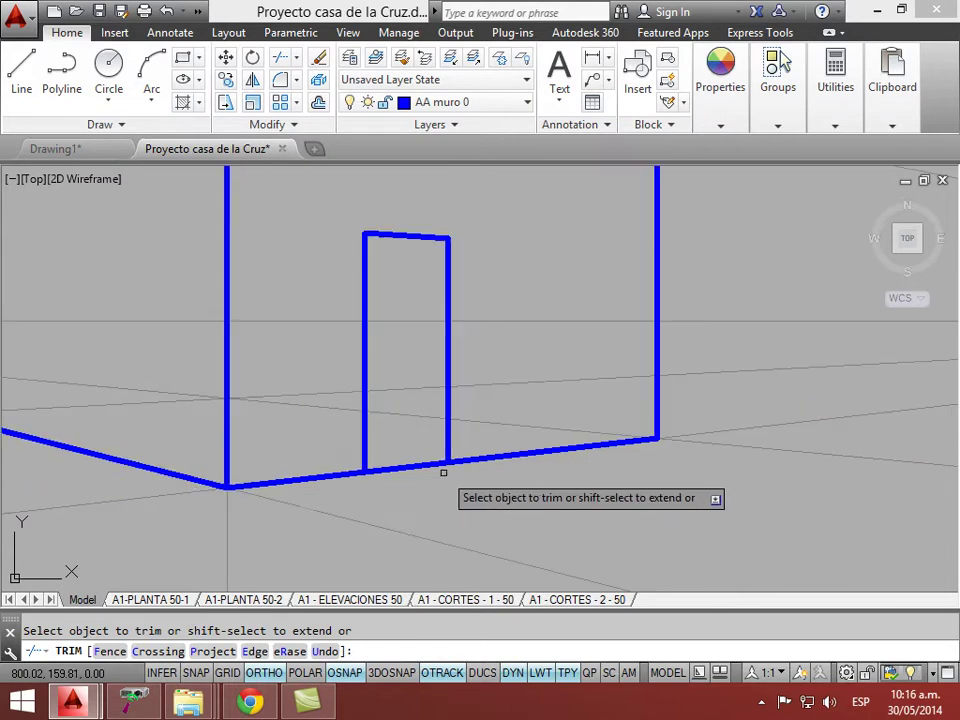
key("Escape")
- Draw a line from the door's lower right corner to the left vanishing point
scroll(407, 450, "down", 5)
scroll(411, 450, "up", 2)
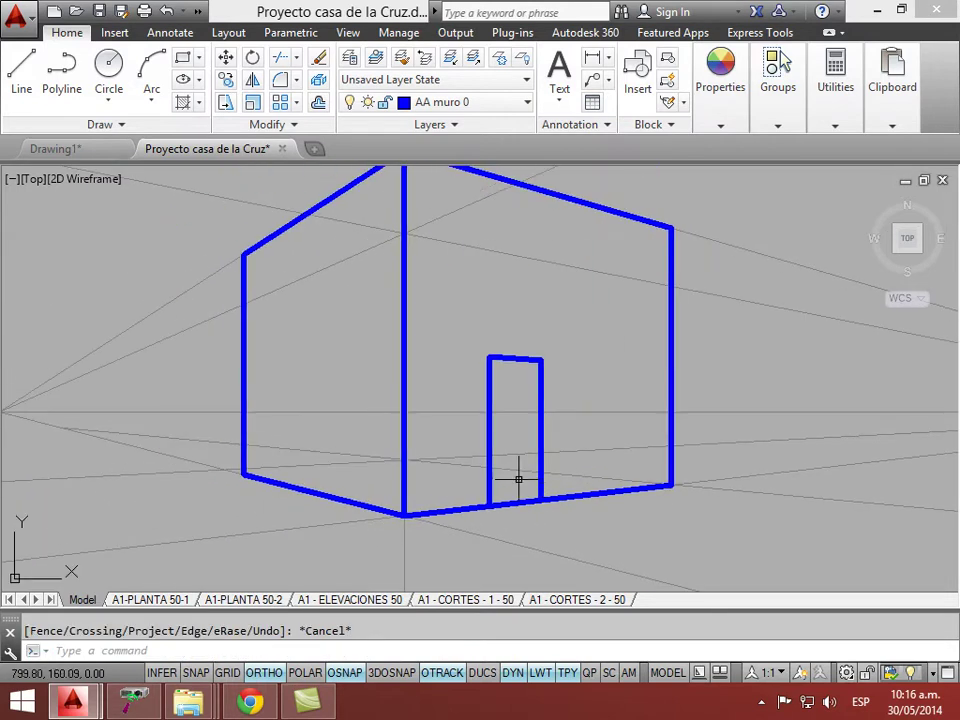
type("l")
key("Return")
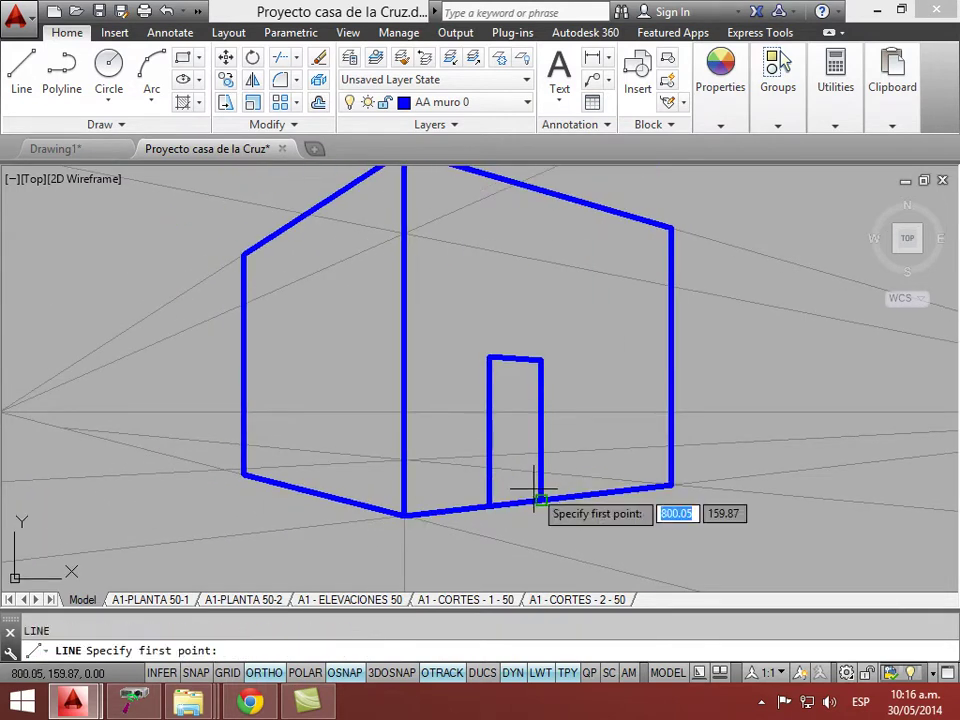
left_click(538, 495)
scroll(540, 492, "down", 2)
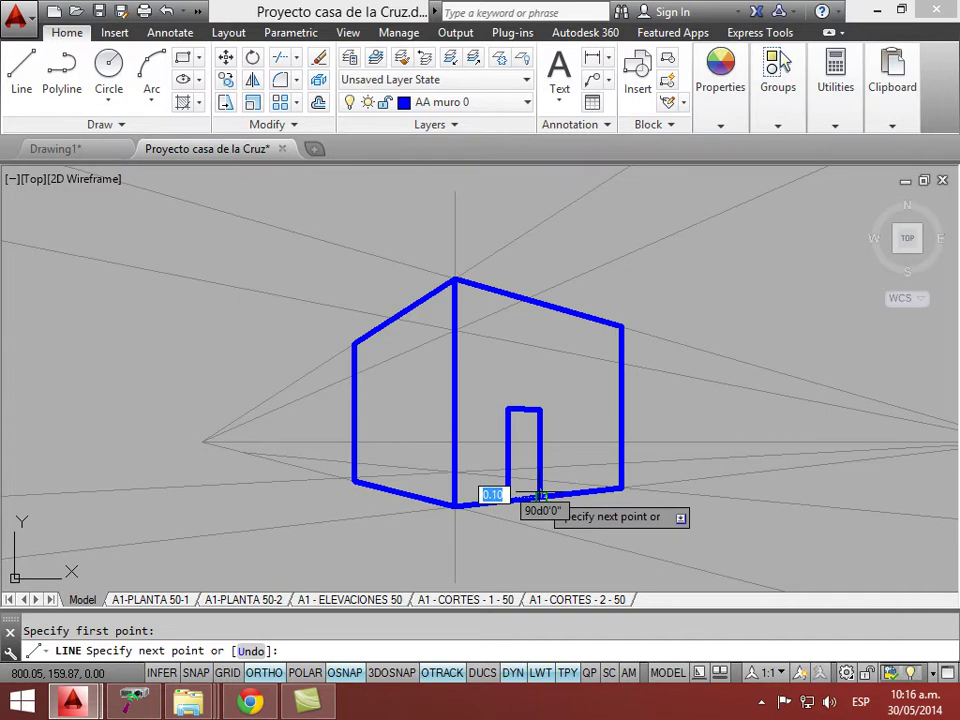
left_click(201, 441)
key("Escape")
scroll(531, 482, "up", 5)
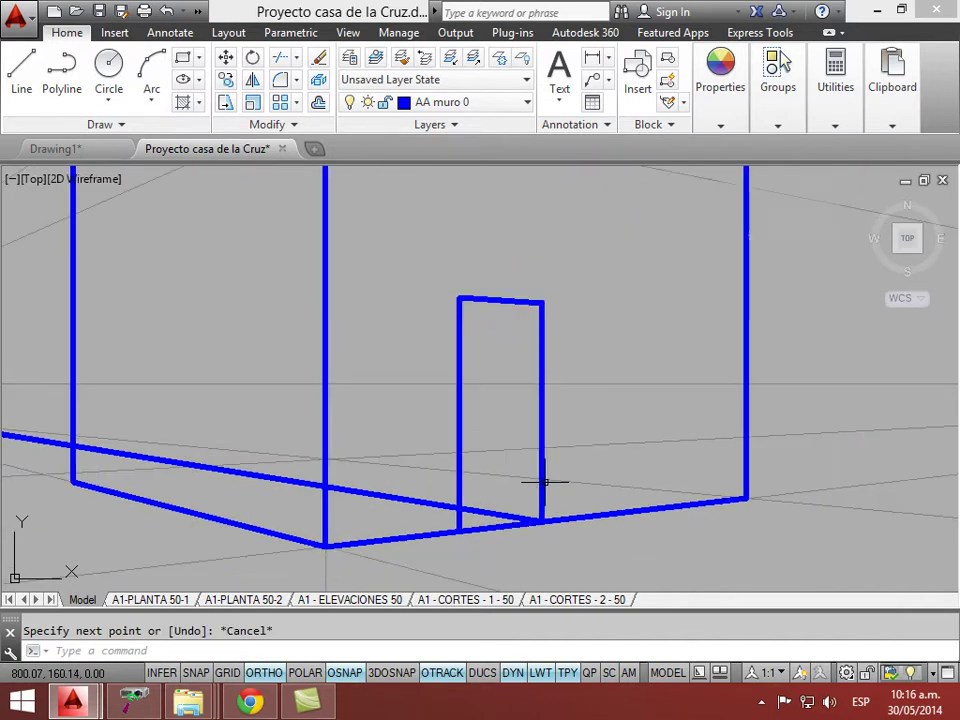
- Draw a line from a nearest-snap point on the door's lower slanted line, just inside its right side, to the right vanishing point
key("Return")
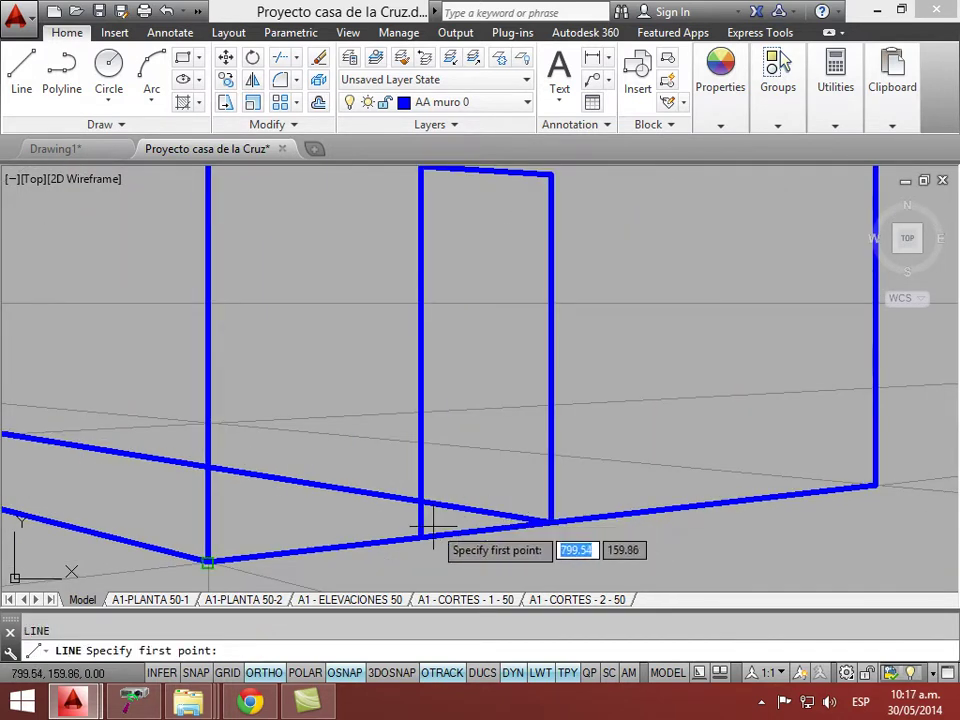
scroll(508, 512, "up", 2)
type("nea")
key("Return")
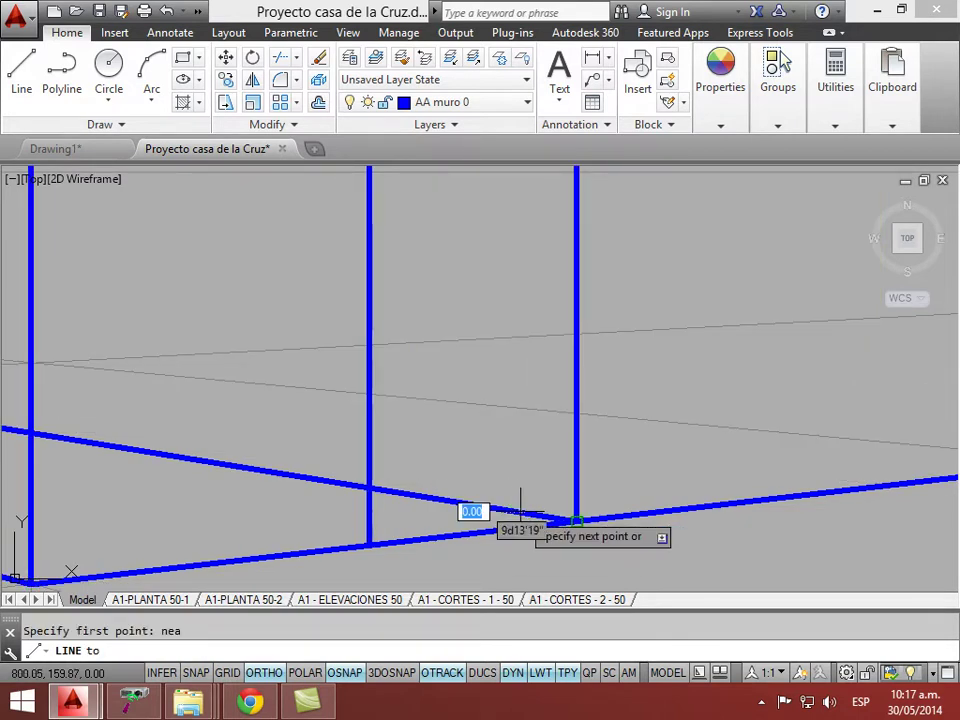
left_click(520, 512)
scroll(540, 470, "down", 3)
scroll(617, 461, "down", 4)
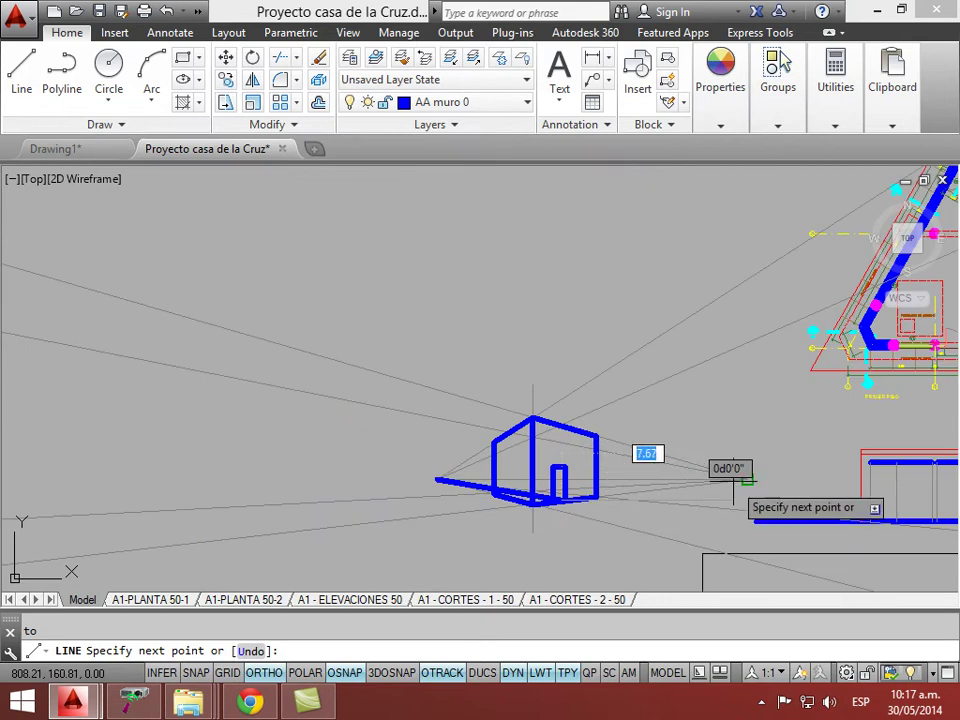
key("Escape")
- Draw a vertical line for the door's wall thickness from that point on the lower slanted line up past the door's top edge
scroll(497, 491, "up", 6)
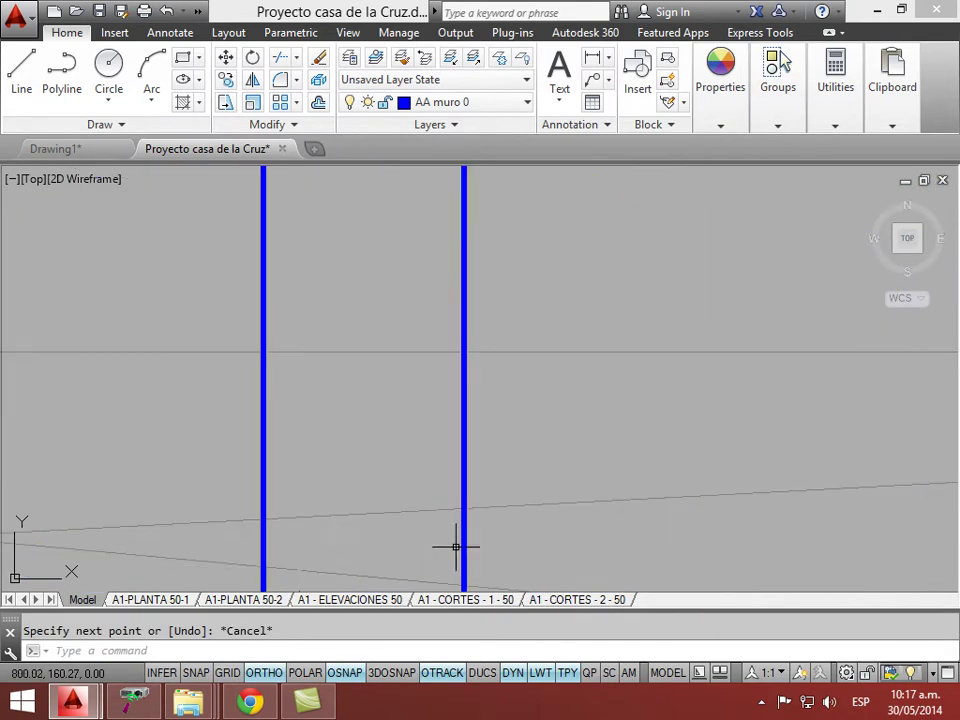
middle_click_drag(441, 553, 512, 409)
key("Return")
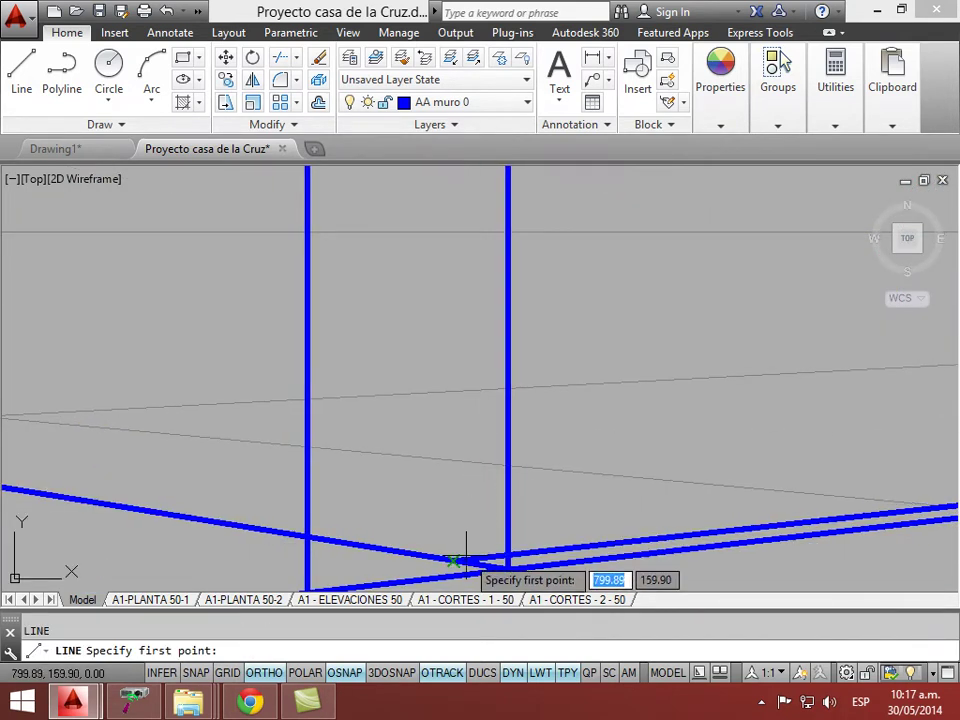
left_click(455, 561)
scroll(444, 403, "down", 3)
scroll(450, 345, "up", 4)
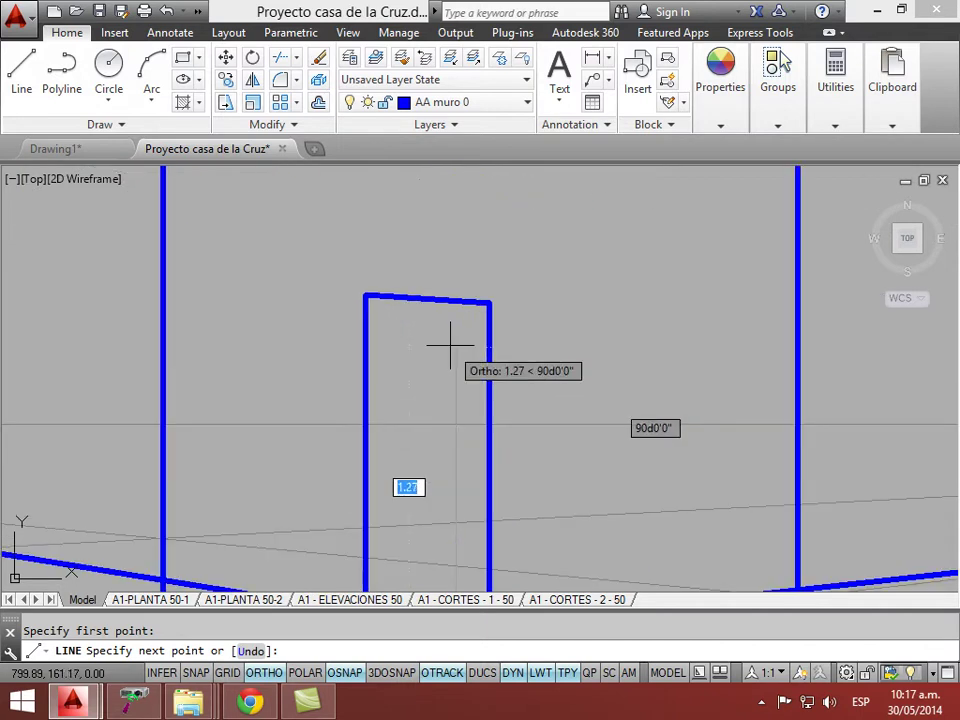
left_click(463, 259)
key("Escape")
- Draw a line from the door's upper right corner to the left vanishing point
key("Return")
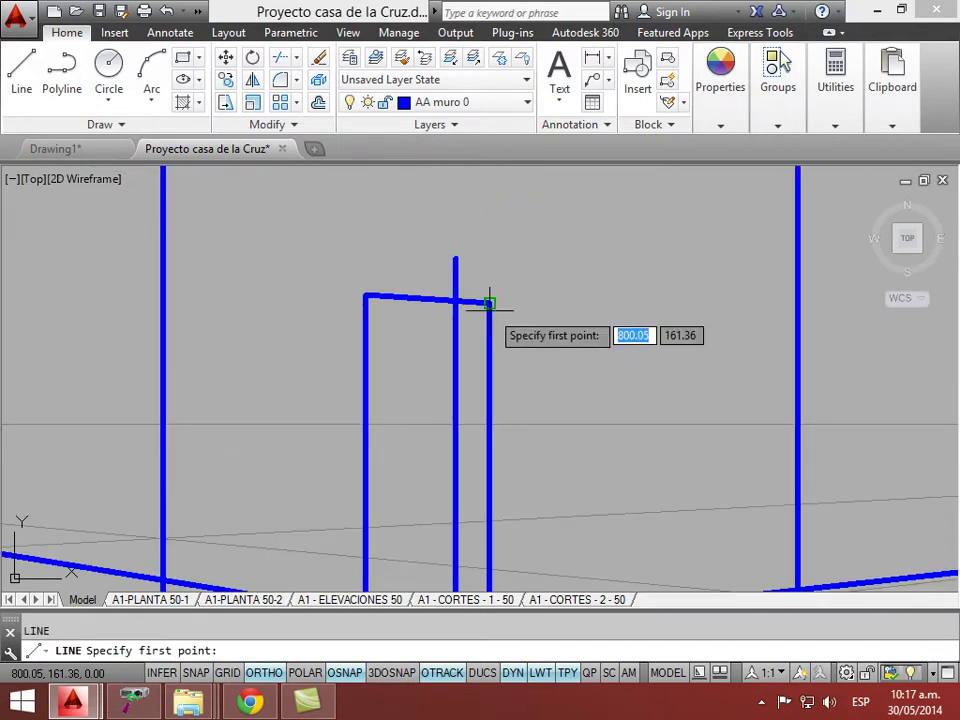
left_click(492, 304)
scroll(512, 348, "down", 3)
middle_click_drag(257, 381, 347, 385)
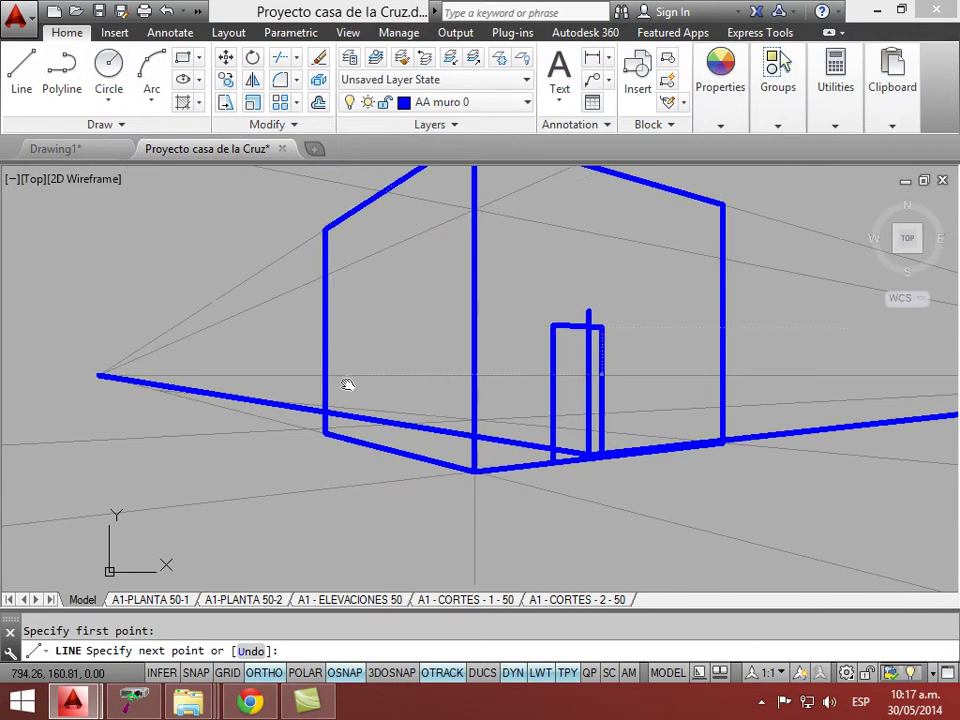
left_click(94, 375)
key("Escape")
- Draw a line to the right vanishing point from where the inner vertical meets the upper line to the left vanishing point
scroll(582, 320, "up", 4)
scroll(582, 320, "up", 2)
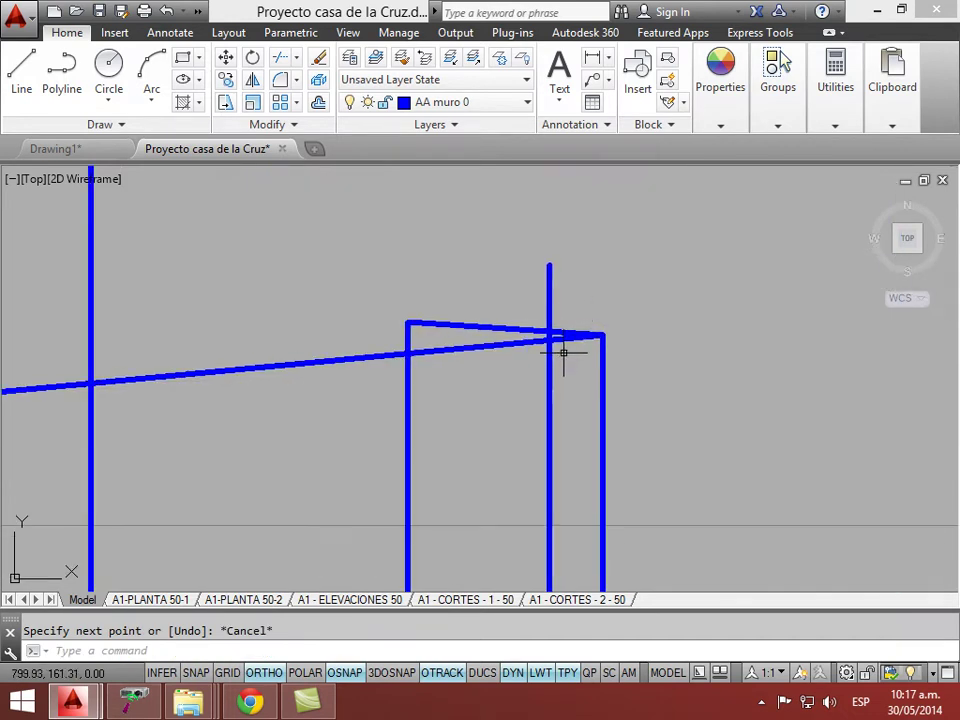
key("Return")
left_click(552, 336)
middle_click_drag(615, 396, 740, 420, "shift")
scroll(736, 390, "up", 3)
scroll(542, 390, "down", 5)
key("Escape")
scroll(562, 390, "up", 8)
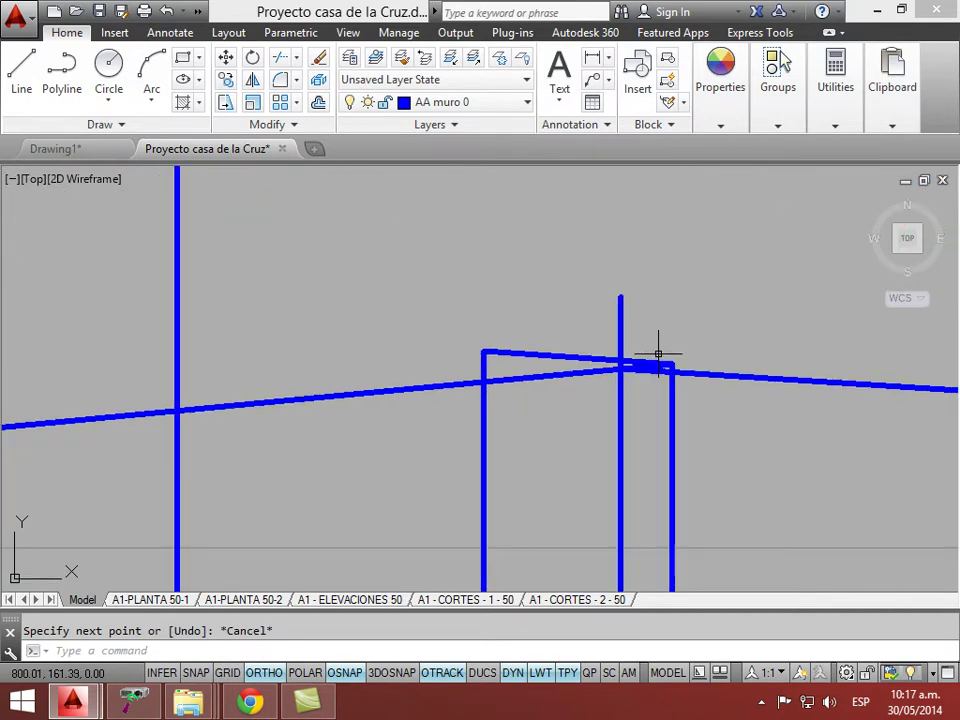
- Trim the inner vertical above the door's top edge and the left vanishing line across the door opening
scroll(658, 353, "up", 3)
type("tr")
key("Return")
key("Return")
left_click(594, 326)
left_click(548, 384)
key("Escape")
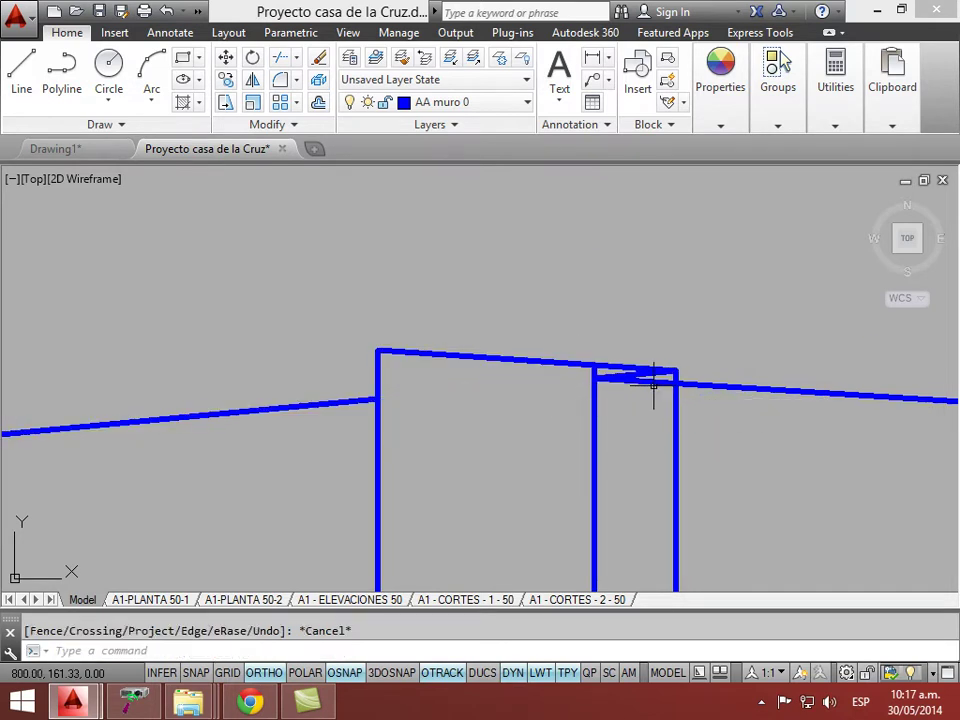
- Extend the upper line from the right vanishing point to the door's left side
type("ex")
key("Return")
key("Return")
left_click(648, 384)
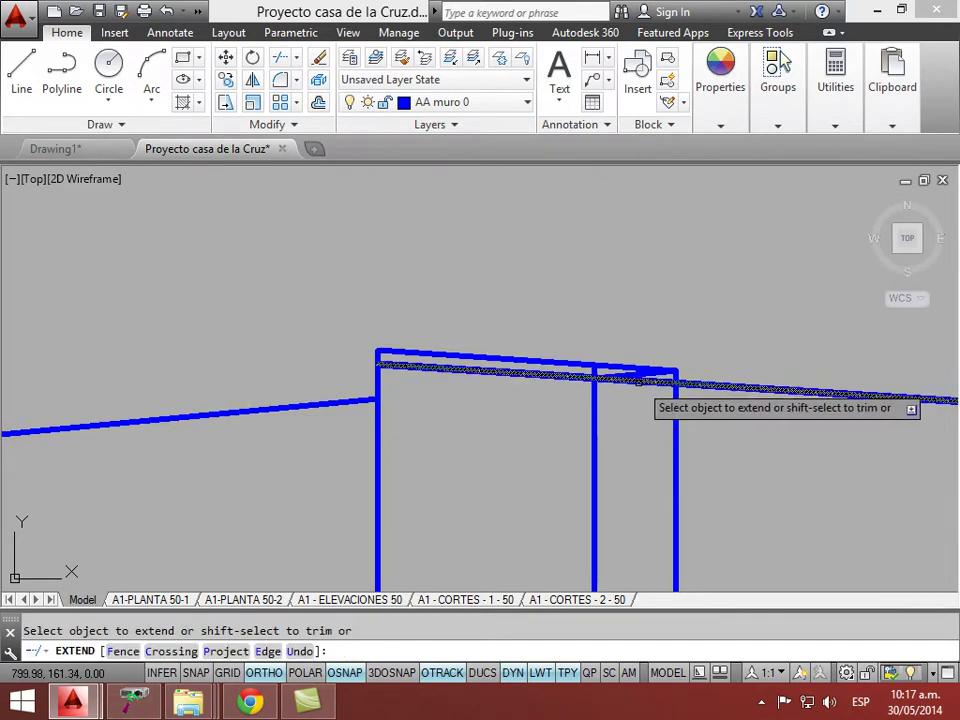
key("Escape")
- Trim the upper line between the inner vertical and the door's right side, and the inner vertical's stub above that line
key("Return")
key("Return")
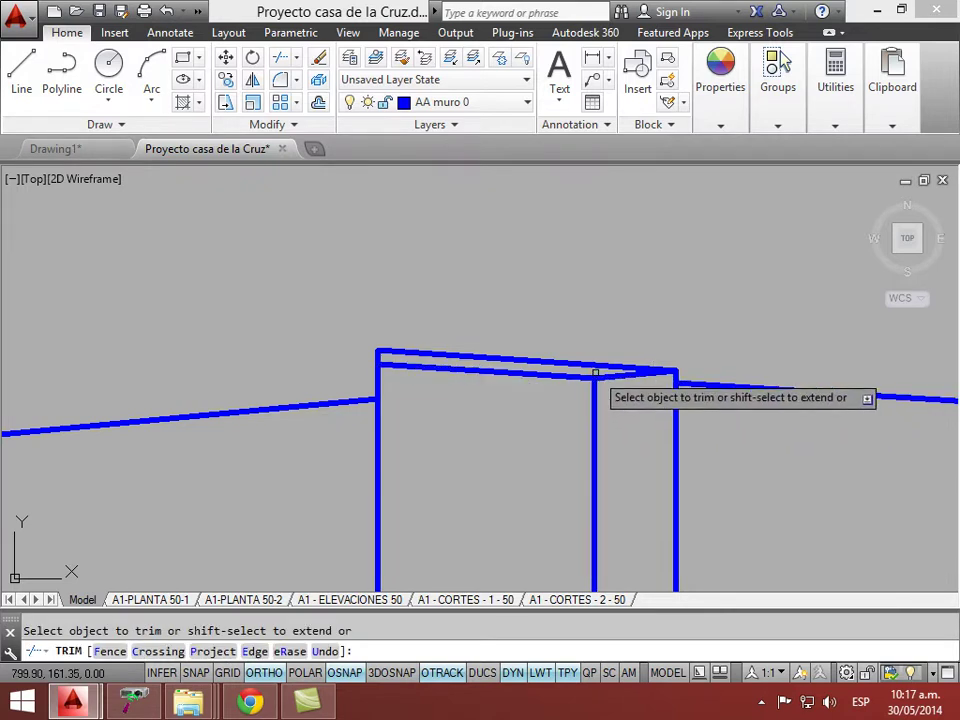
scroll(633, 425, "down", 2)
middle_click_drag(634, 431, 597, 336)
key("Escape")
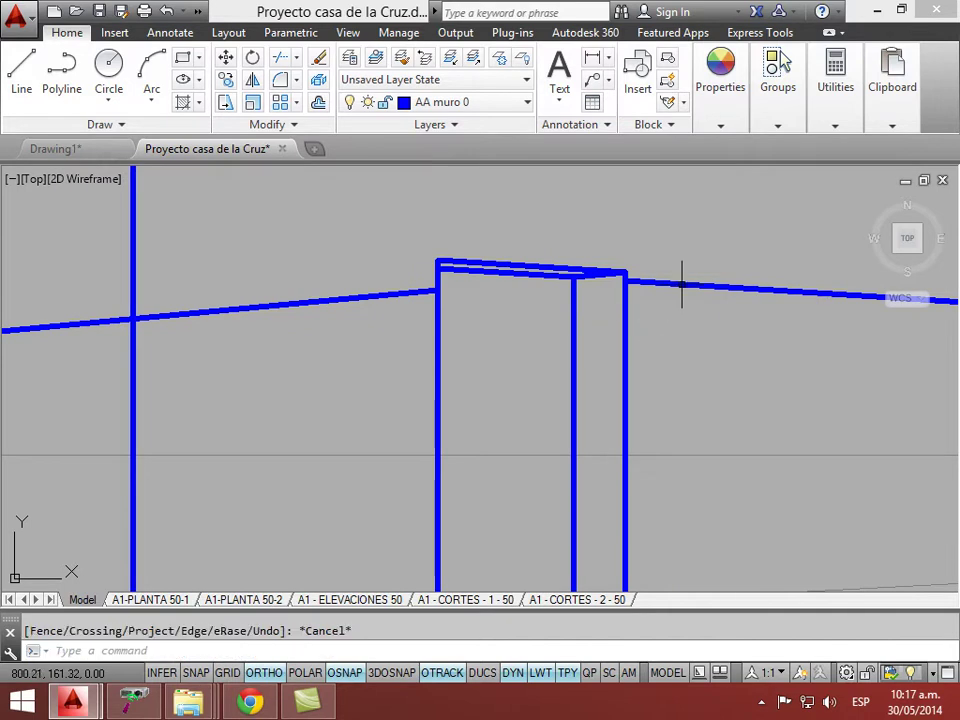
- Erase the two leftover lines outside the door's top and the lower line running to the right vanishing point
left_click(374, 282)
left_click(330, 292)
key("Delete")
mouse_move(426, 349)
middle_mouse_down()
mouse_move(446, 259)
mouse_move(584, 579)
middle_mouse_up()
scroll(584, 579, "up", 2)
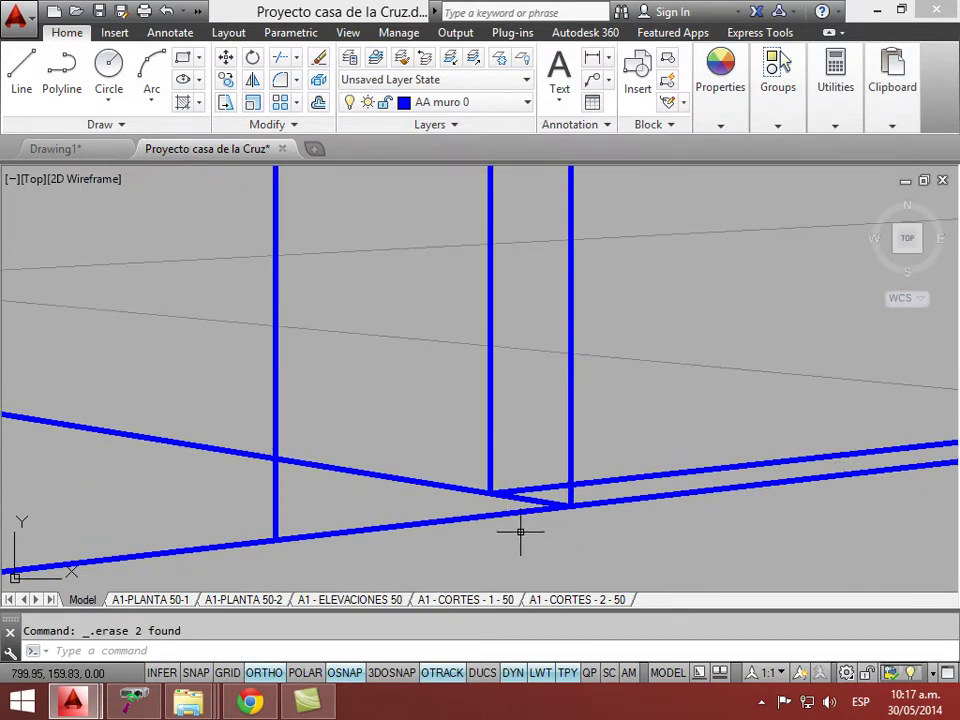
left_click(557, 489)
left_click(493, 497)
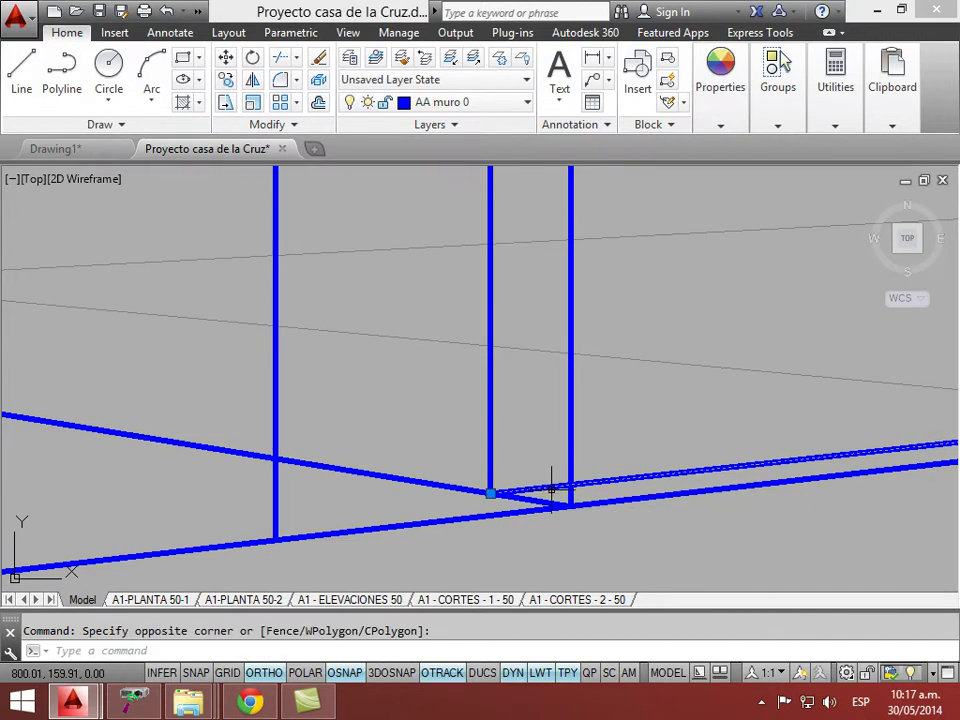
key("Delete")
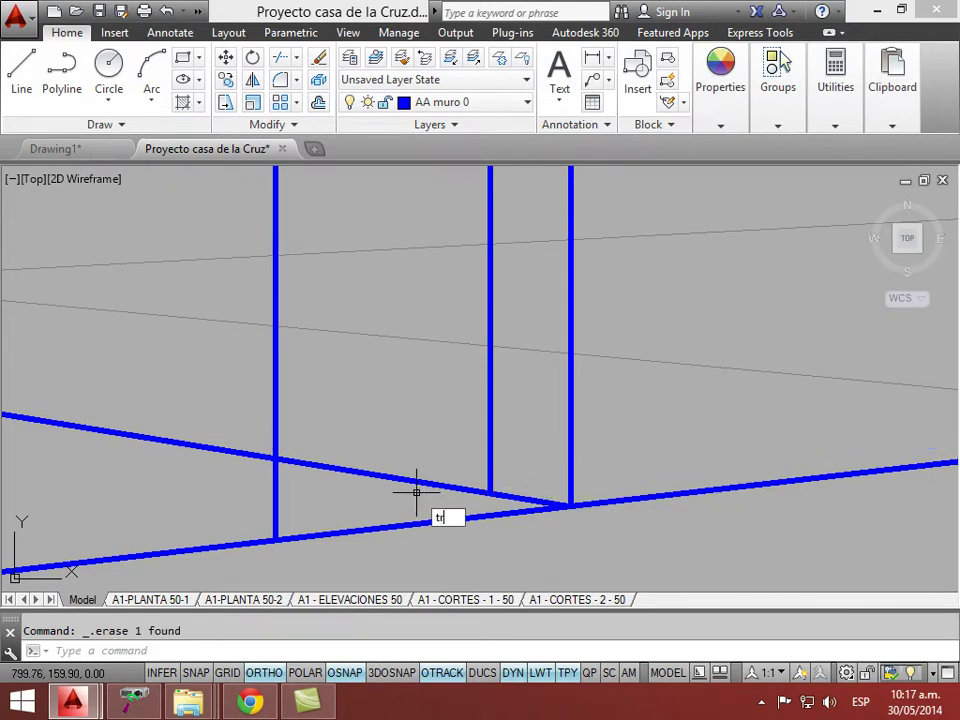
- Trim the lower slanted line across the door opening and erase its remainder beyond the door's left side
key("Return")
key("Return")
left_click(417, 492)
left_click(317, 467)
key("Escape")
left_click(196, 477)
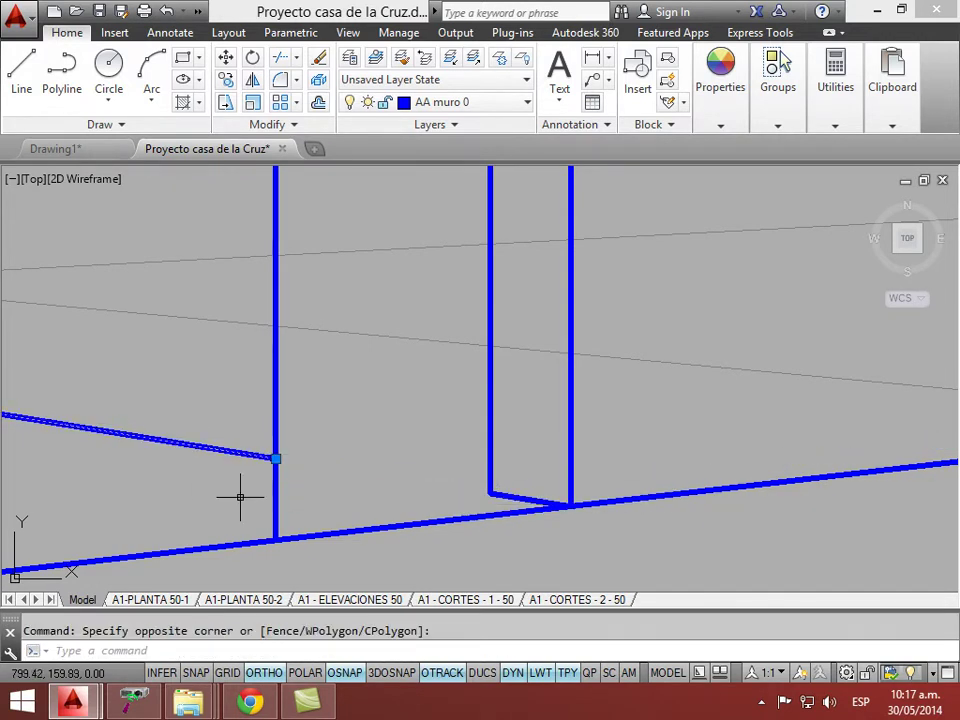
left_click(410, 552)
key("Delete")
- Trim the right face's bottom edge across the door opening
type("tr")
key("Return")
key("Return")
left_click(424, 528)
left_click(394, 538)
key("Escape")
scroll(486, 544, "down", 6)
scroll(516, 506, "down", 5)
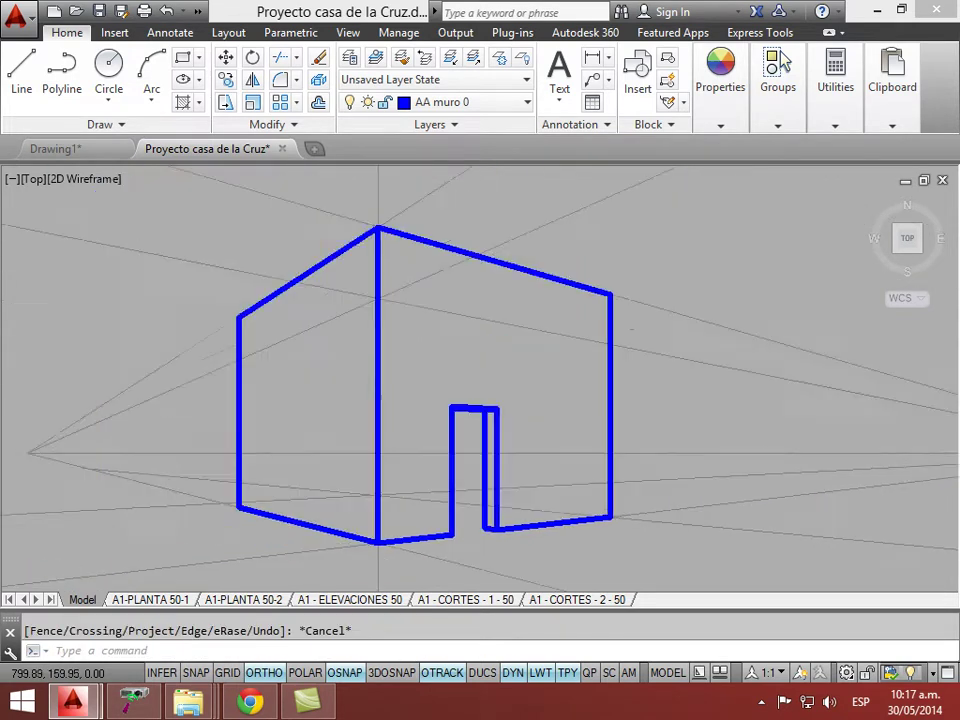
- Turn off the lineweight display to show the finished perspective box in thin lines
scroll(510, 516, "up", 3)
middle_click_drag(510, 516, 539, 516)
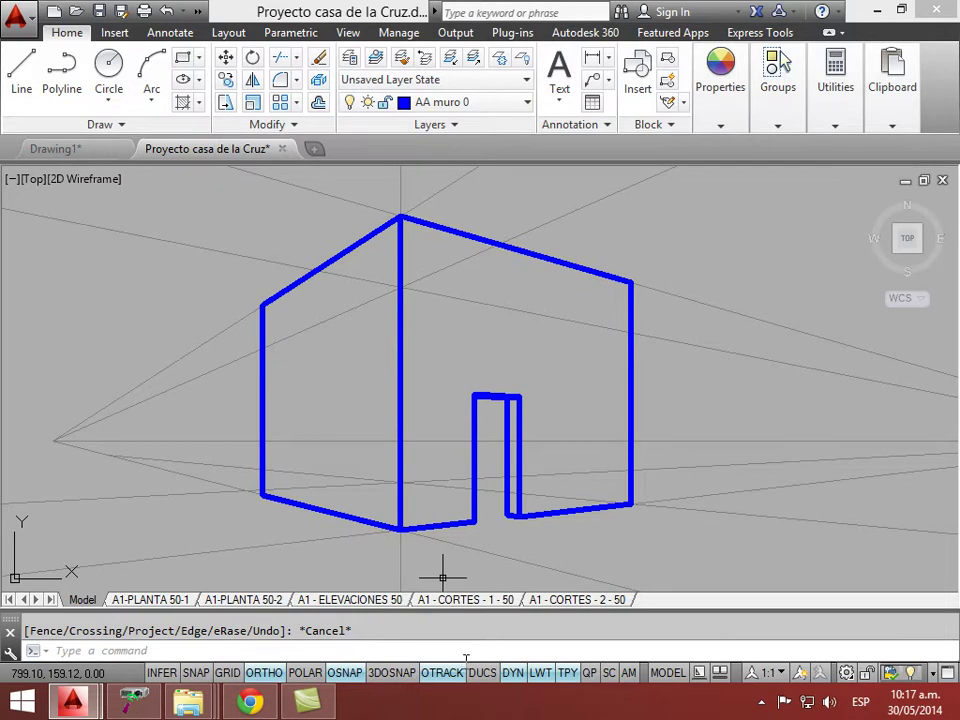
left_click(539, 673)
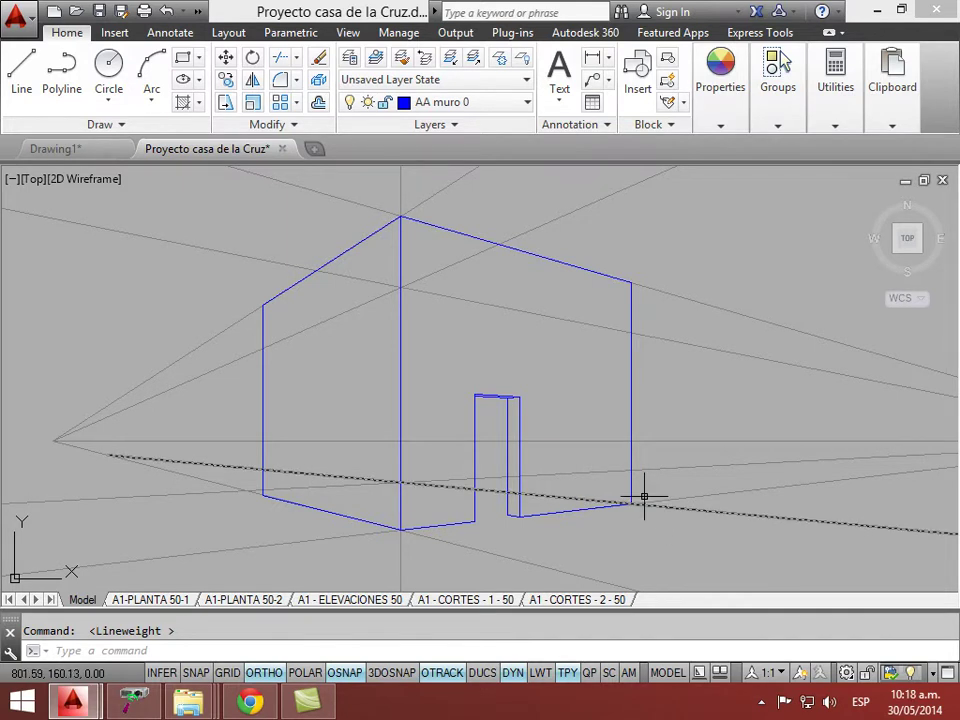
scroll(614, 491, "down", 3)
scroll(696, 506, "up", 1)
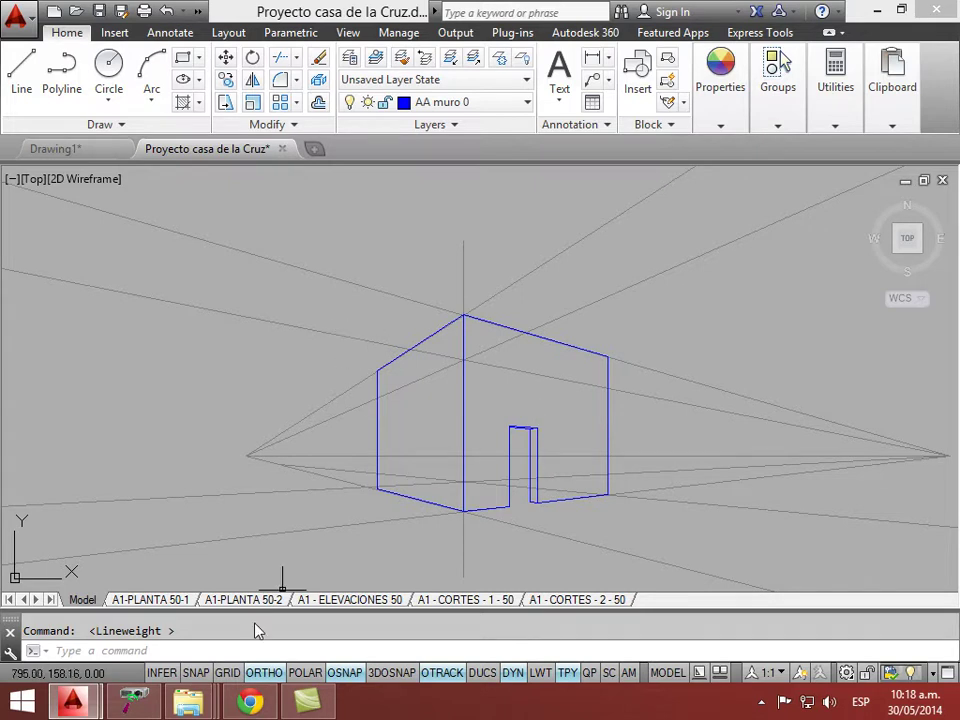
- Switch to File Explorer and open the image v1 from the fotos folder on drive J:
mouse_move(203, 712)
left_click(328, 620)
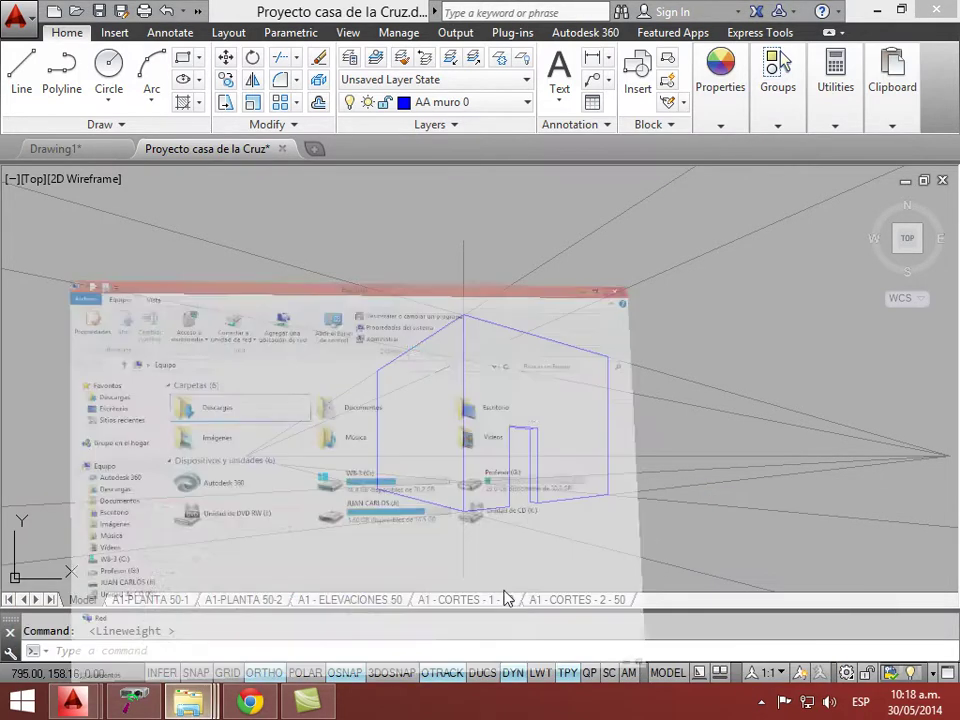
left_click(100, 520)
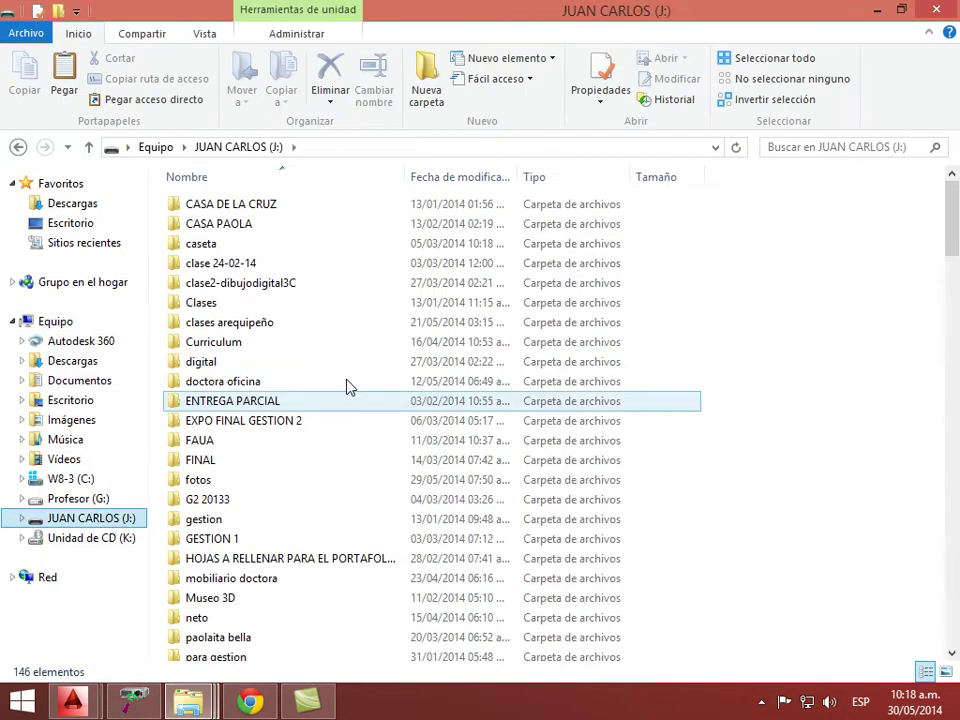
double_click(214, 481)
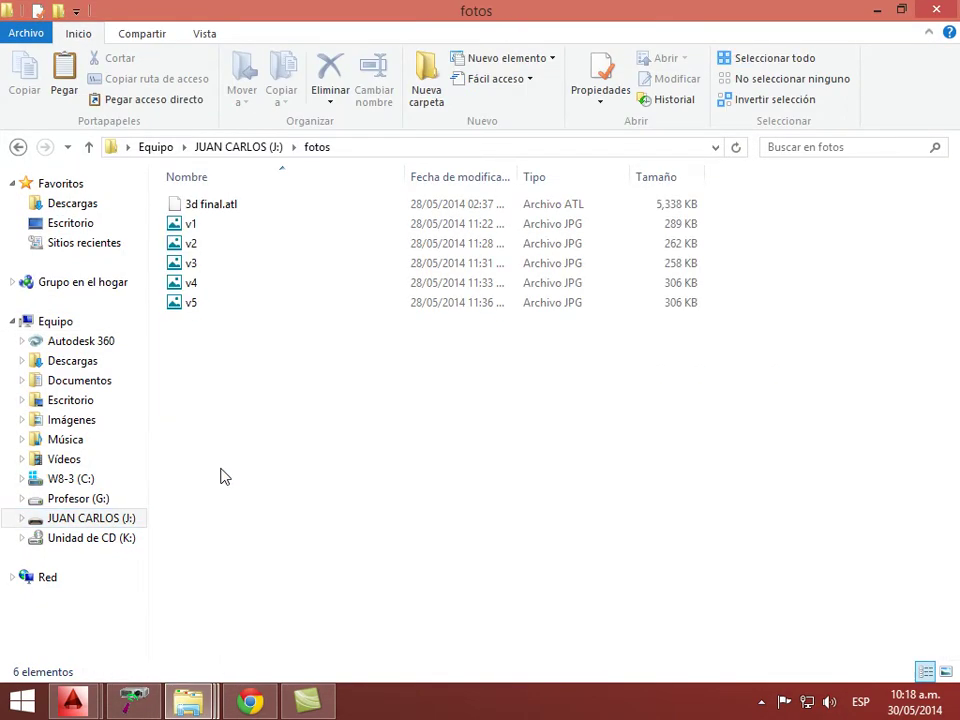
double_click(197, 226)
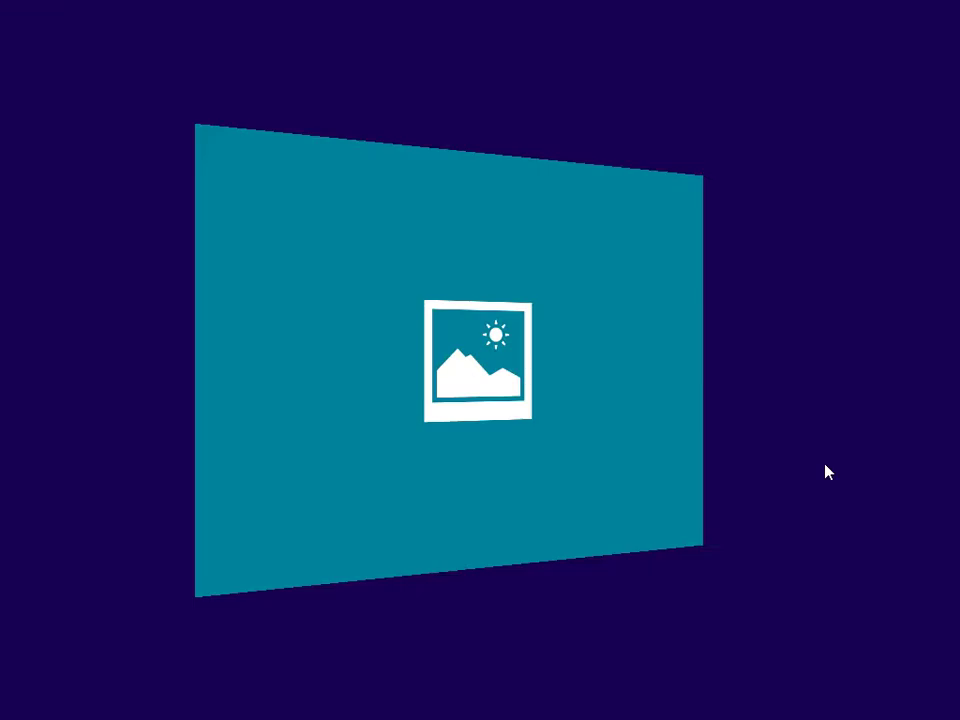